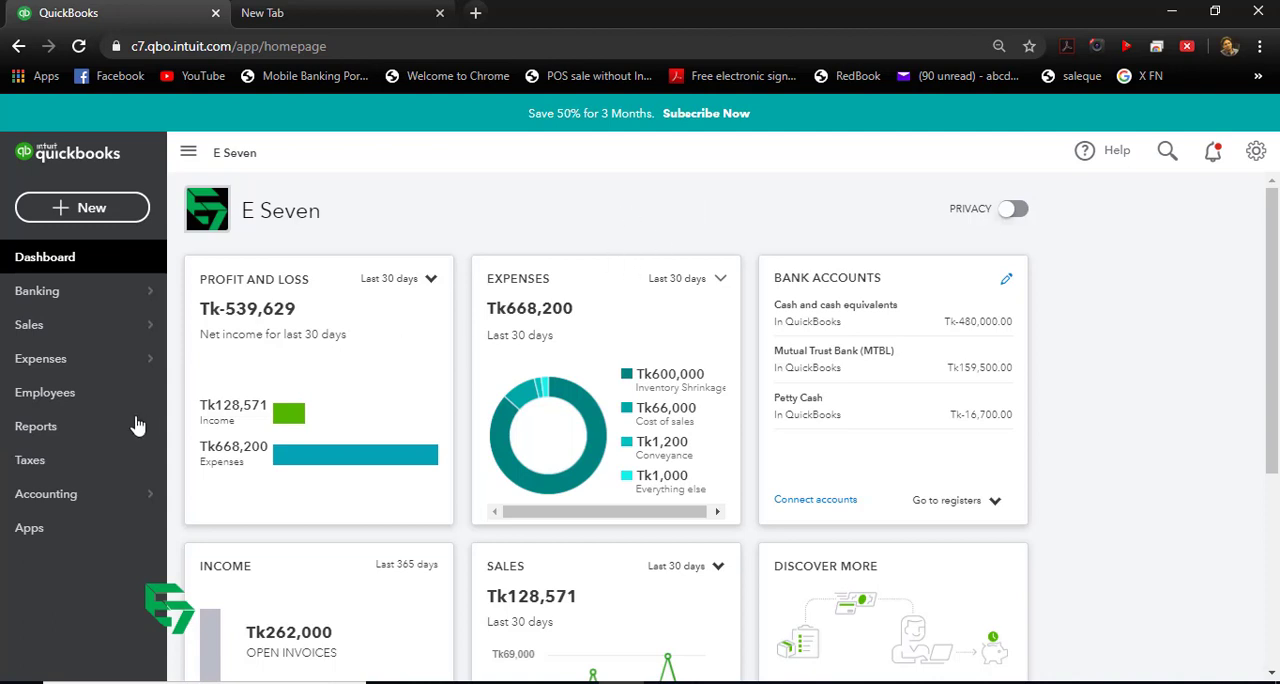
Step: Open the accounting section, switch to the other QuickBooks browser window and examine the asset accounts in its chart of accounts
left_click(75, 502)
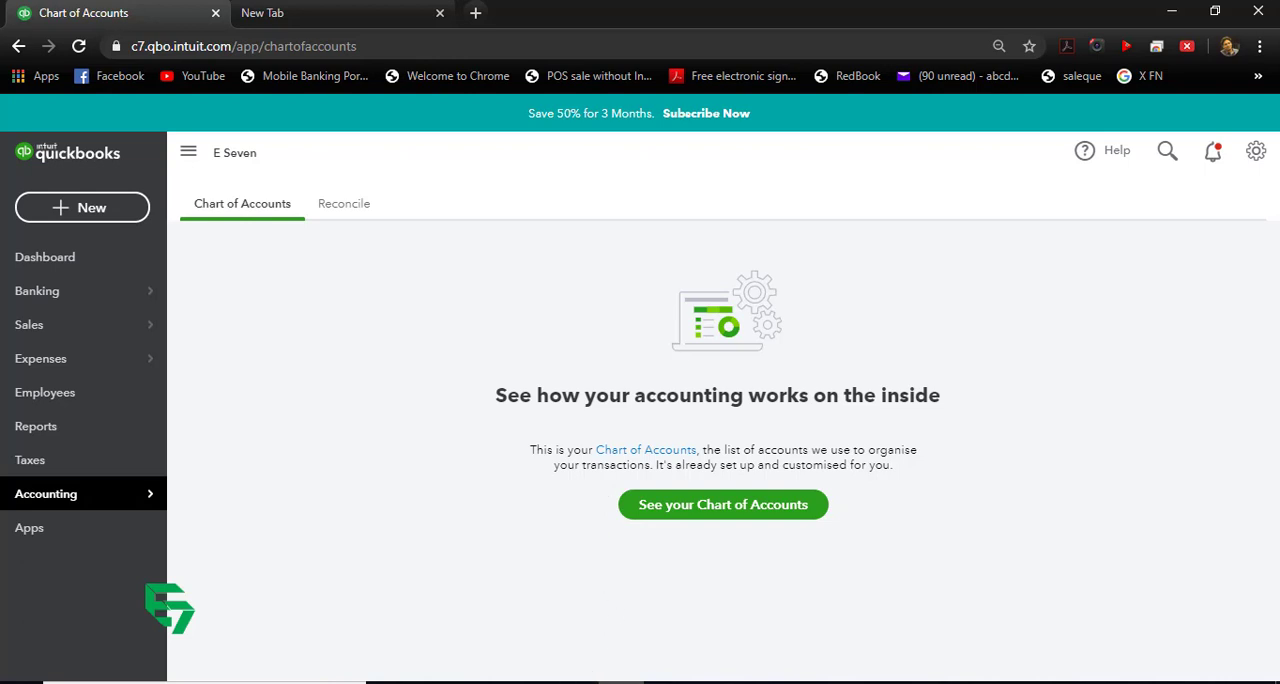
left_click(452, 650)
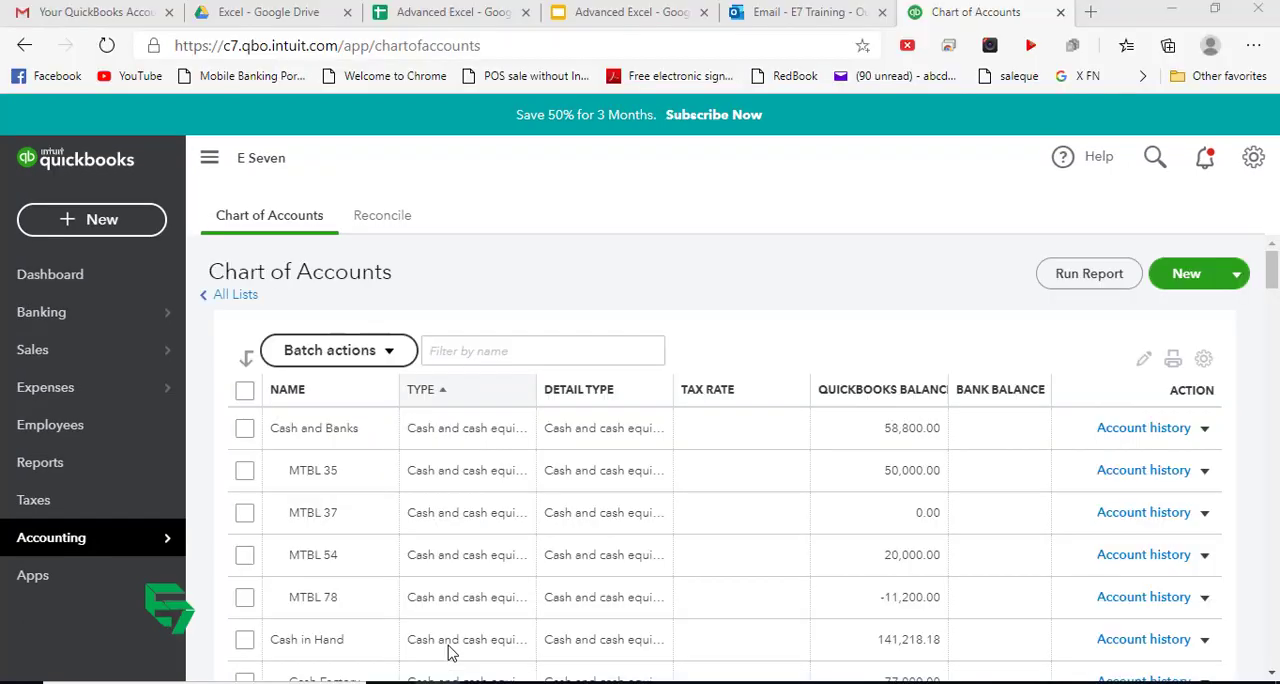
left_click(271, 216)
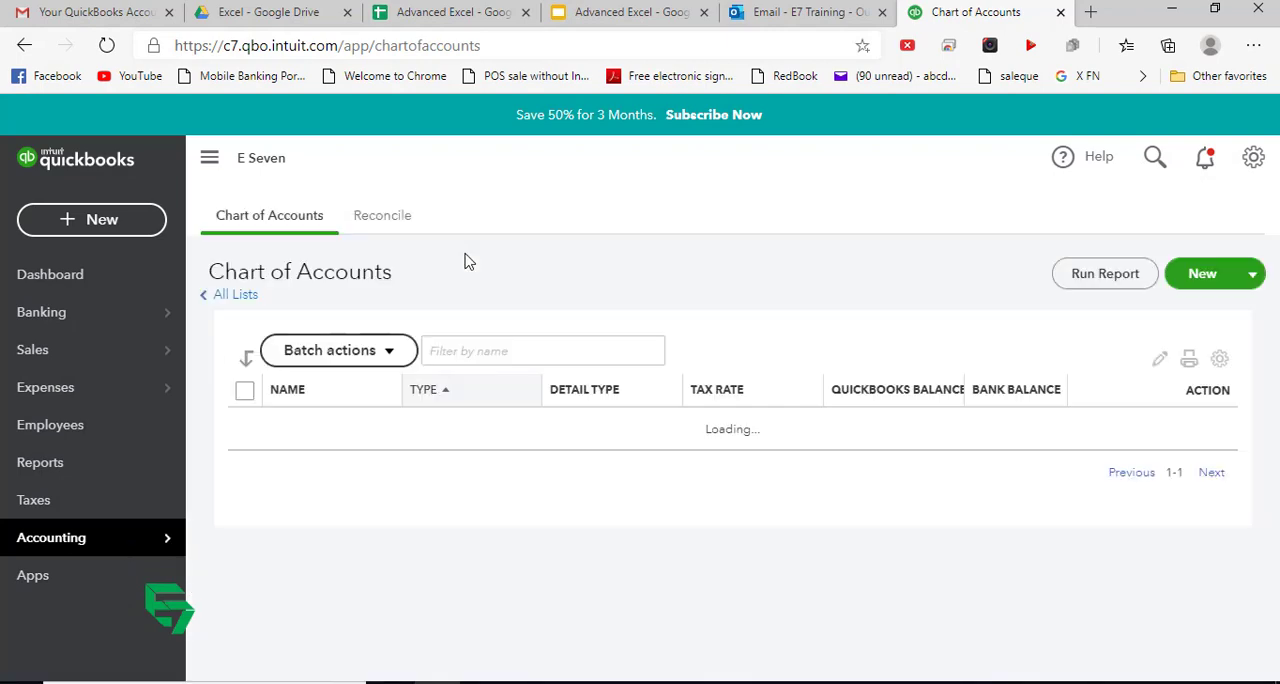
scroll(543, 371, "down", 2)
scroll(547, 373, "up", 1)
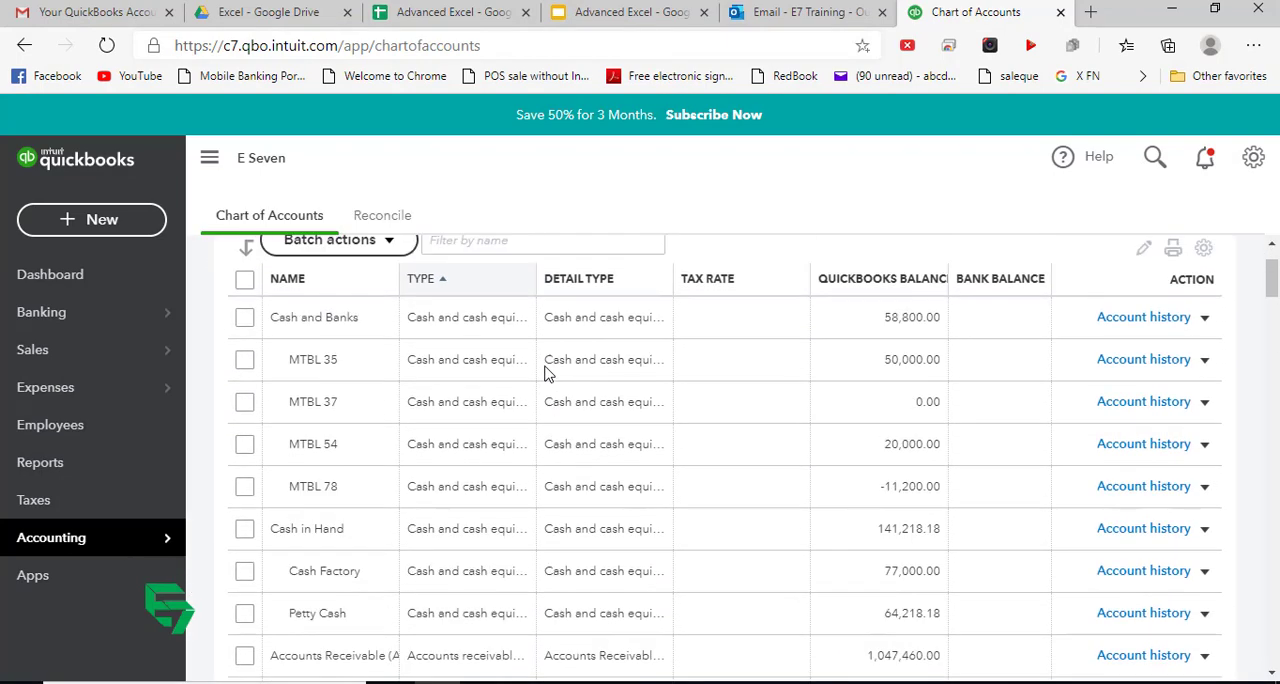
scroll(547, 373, "up", 1)
scroll(547, 373, "down", 4)
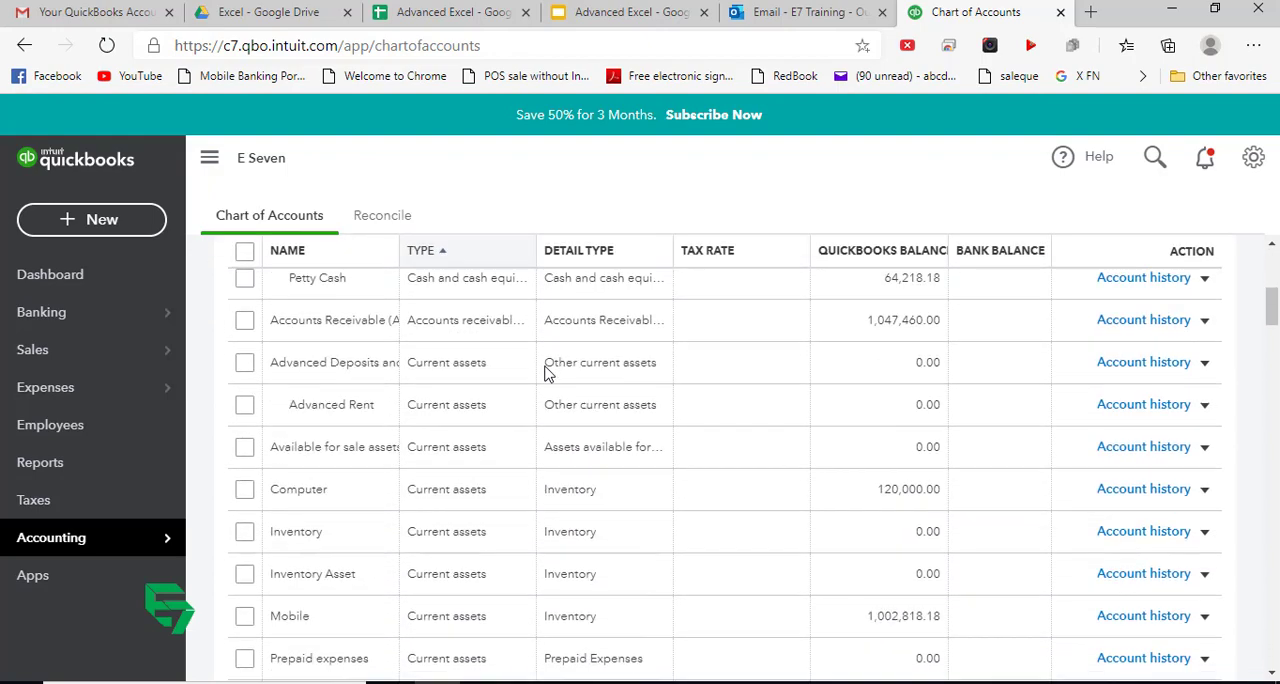
scroll(547, 373, "down", 5)
scroll(547, 373, "up", 4)
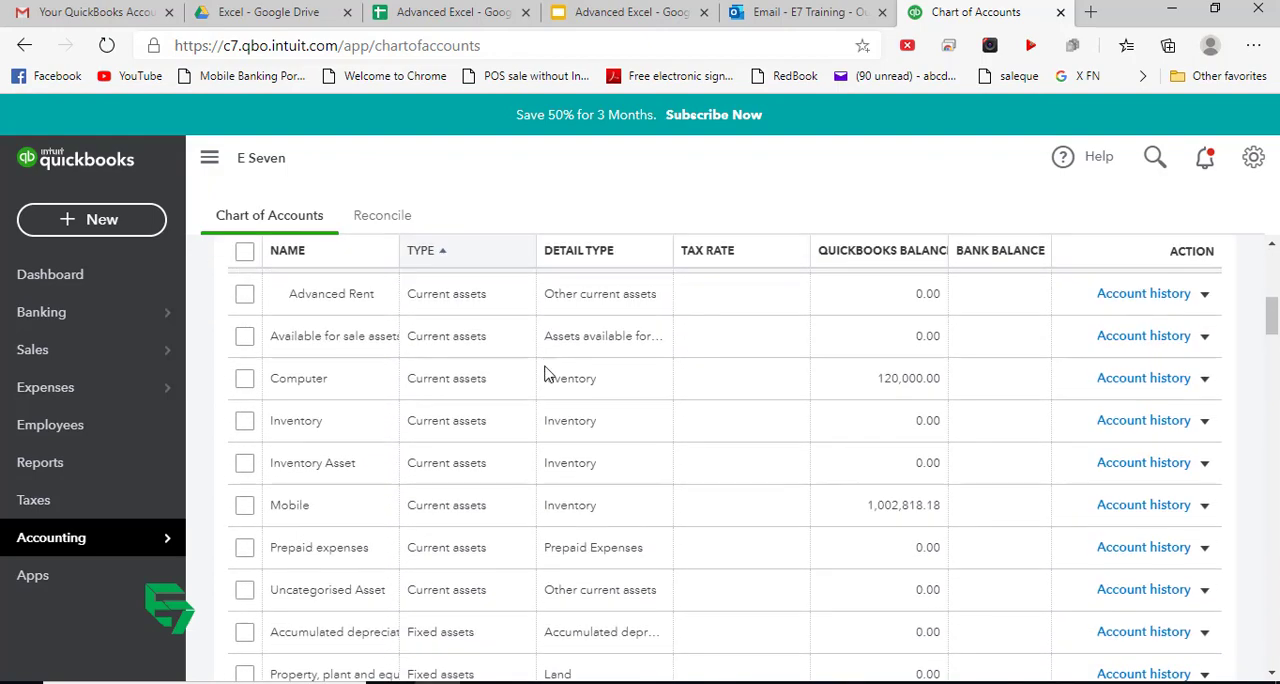
scroll(547, 373, "up", 3)
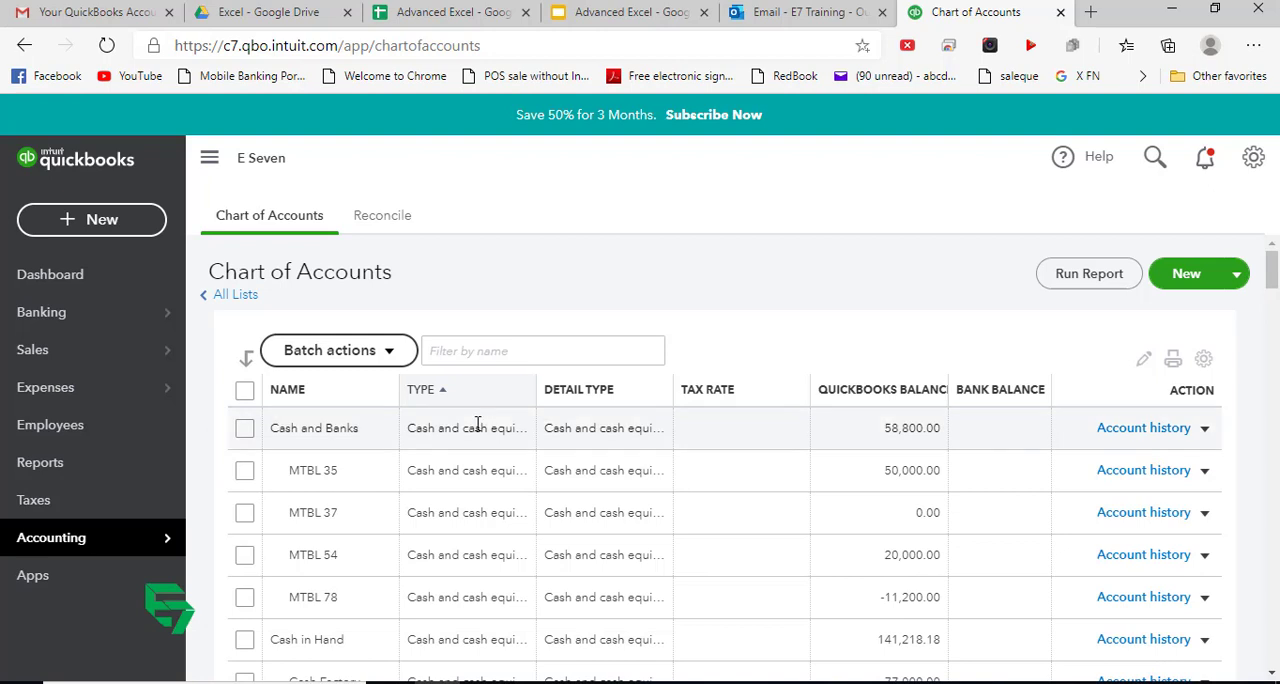
Step: Examine the full chart of accounts, from cash and liabilities through income, cost of sales and expenses
scroll(376, 431, "down", 2)
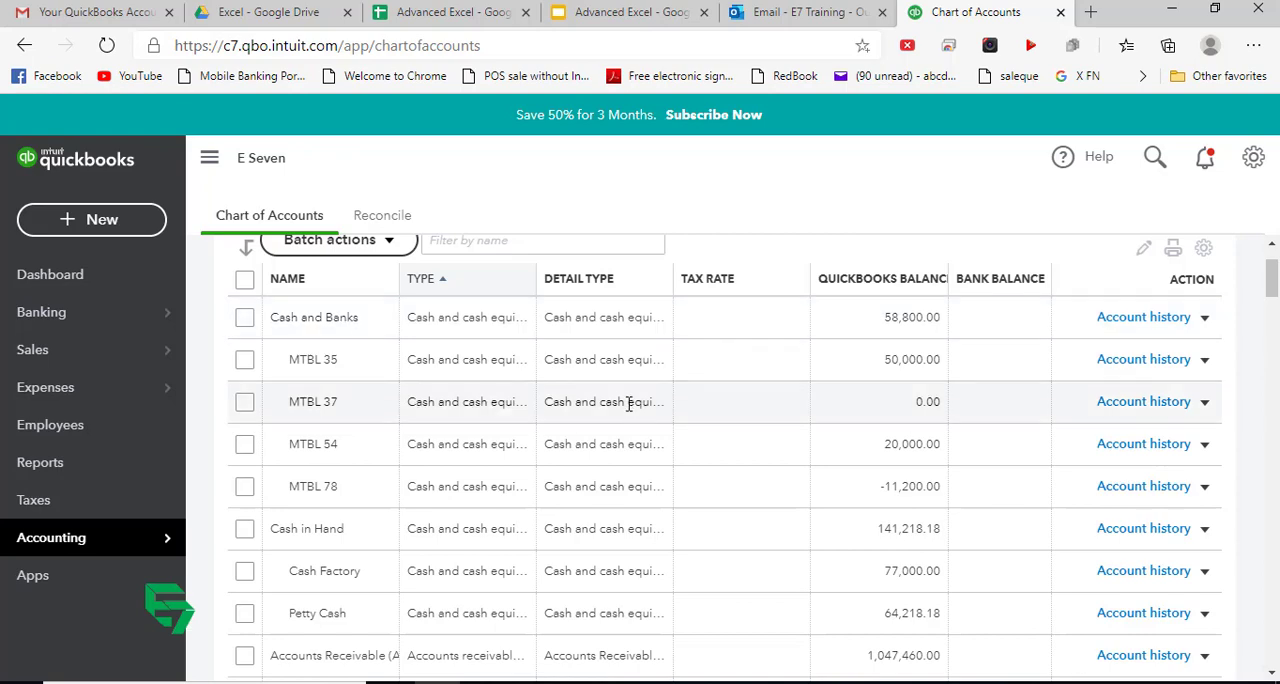
scroll(612, 400, "up", 1)
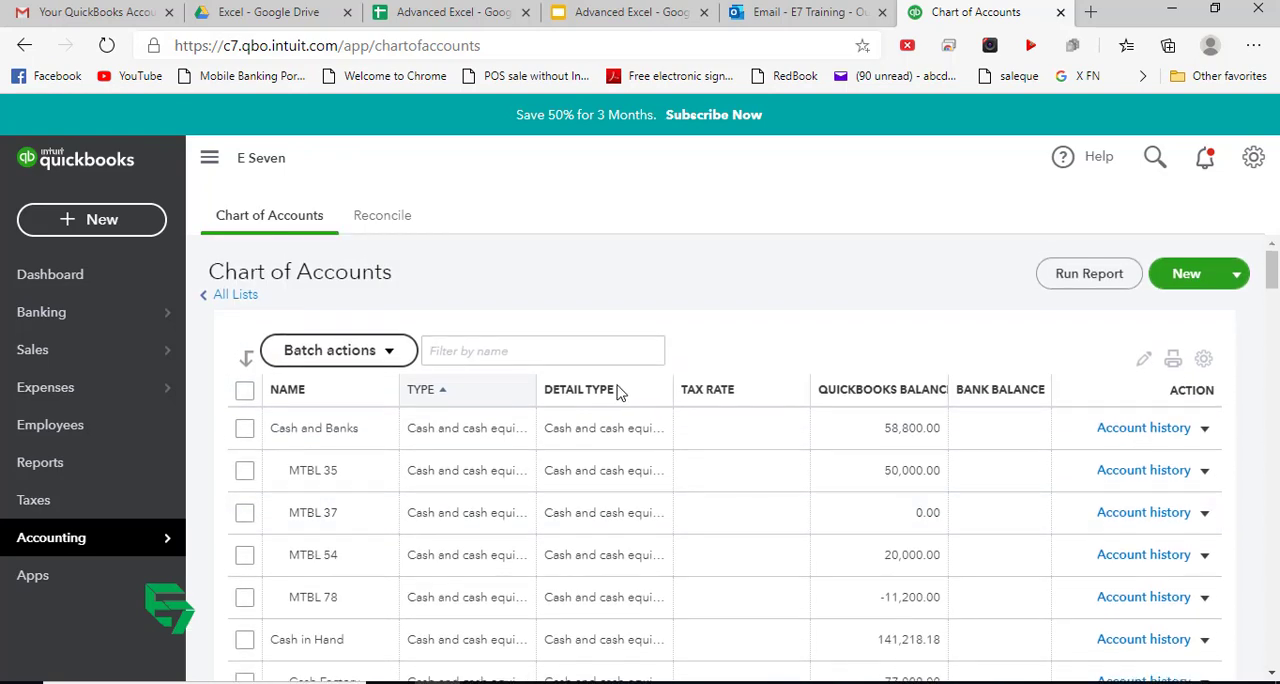
scroll(733, 462, "down", 20)
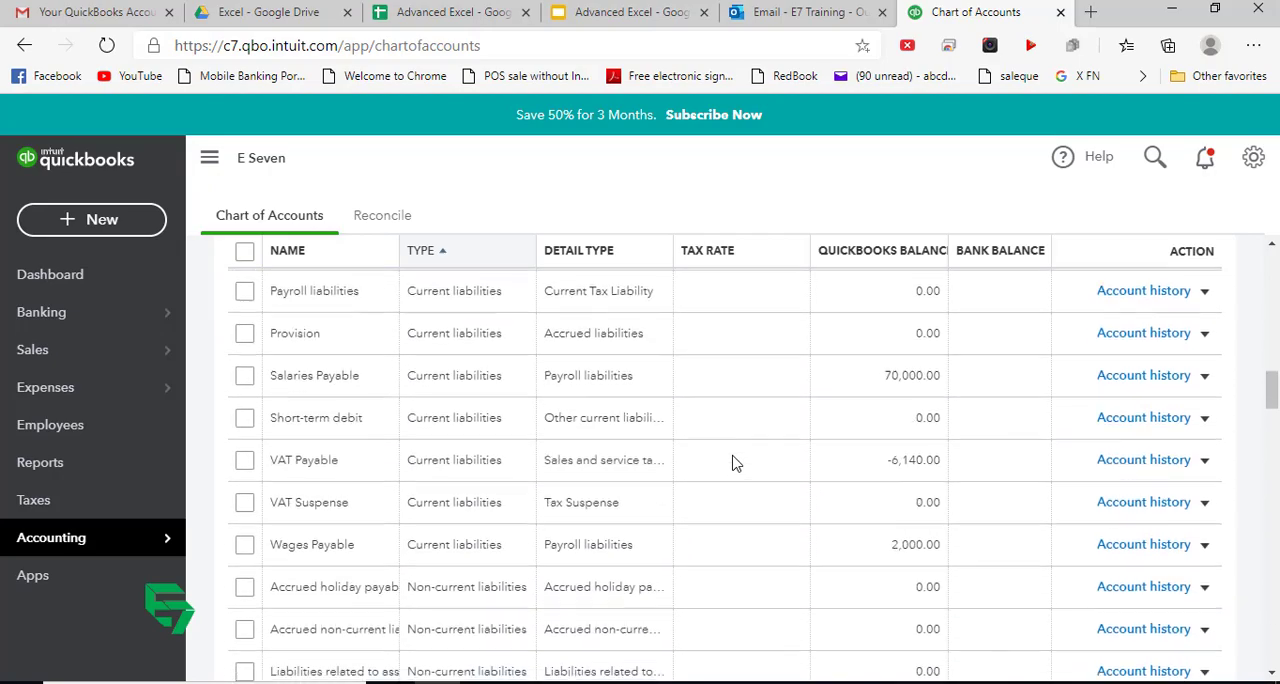
scroll(733, 462, "down", 20)
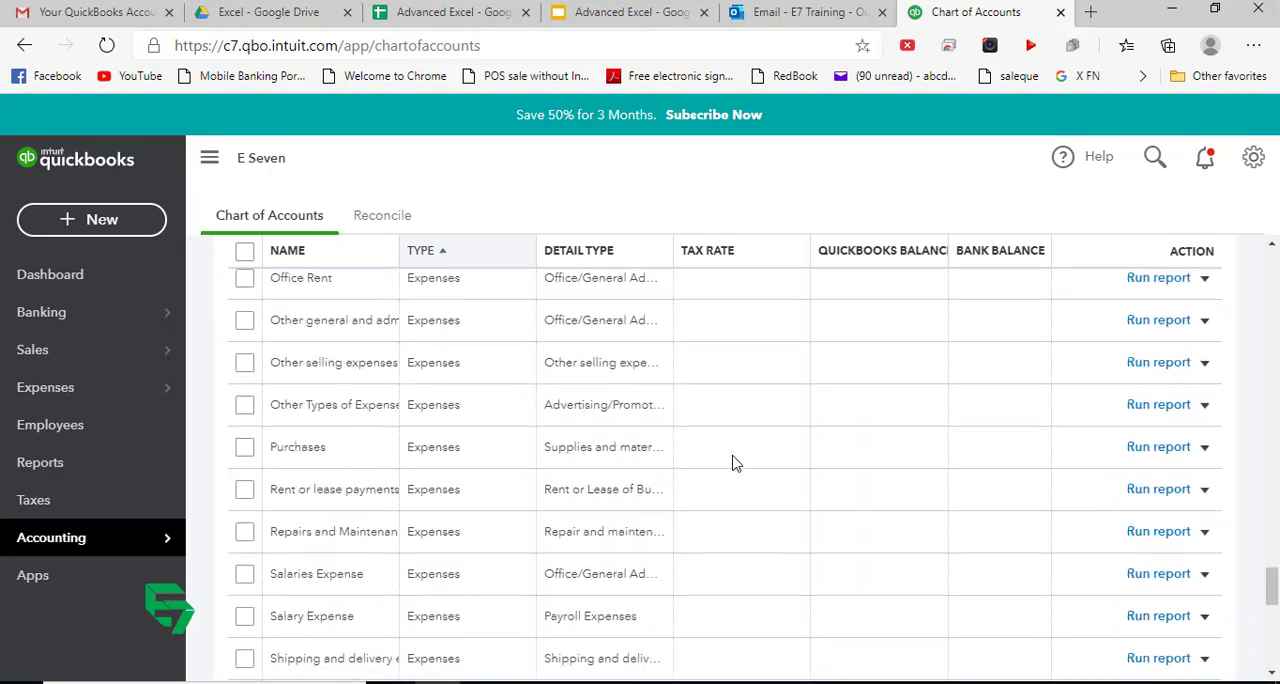
scroll(733, 462, "down", 3)
scroll(733, 462, "up", 15)
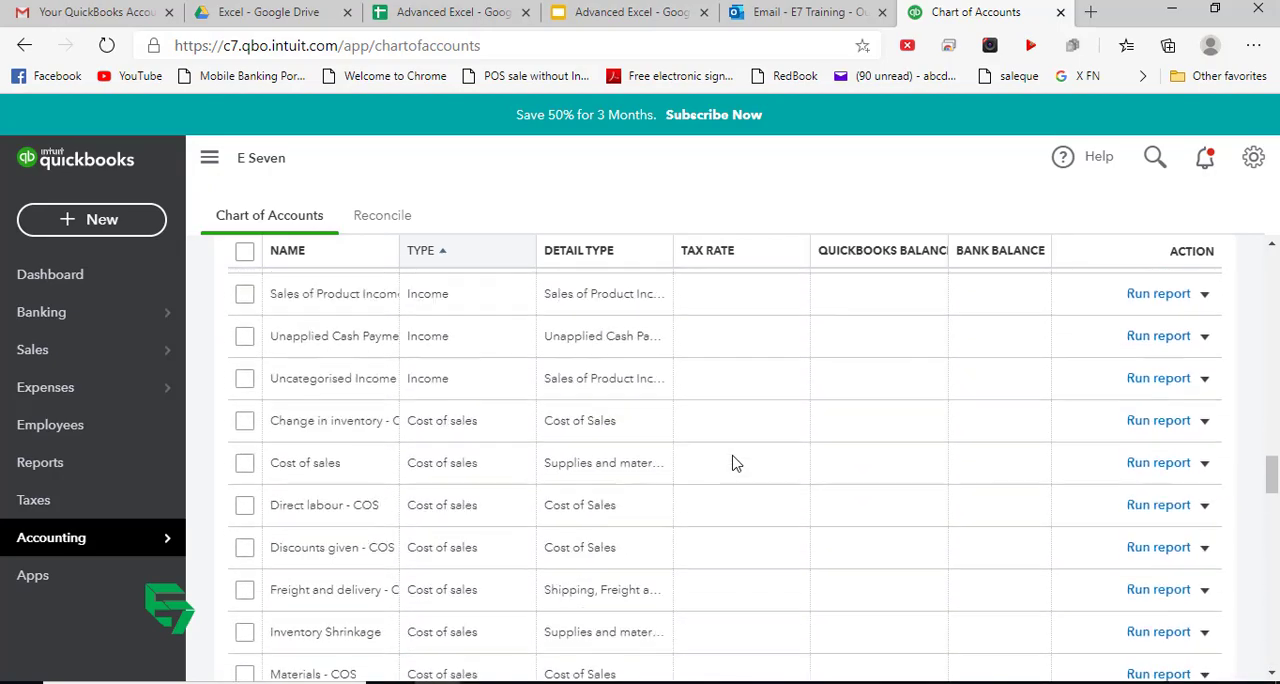
scroll(733, 462, "up", 10)
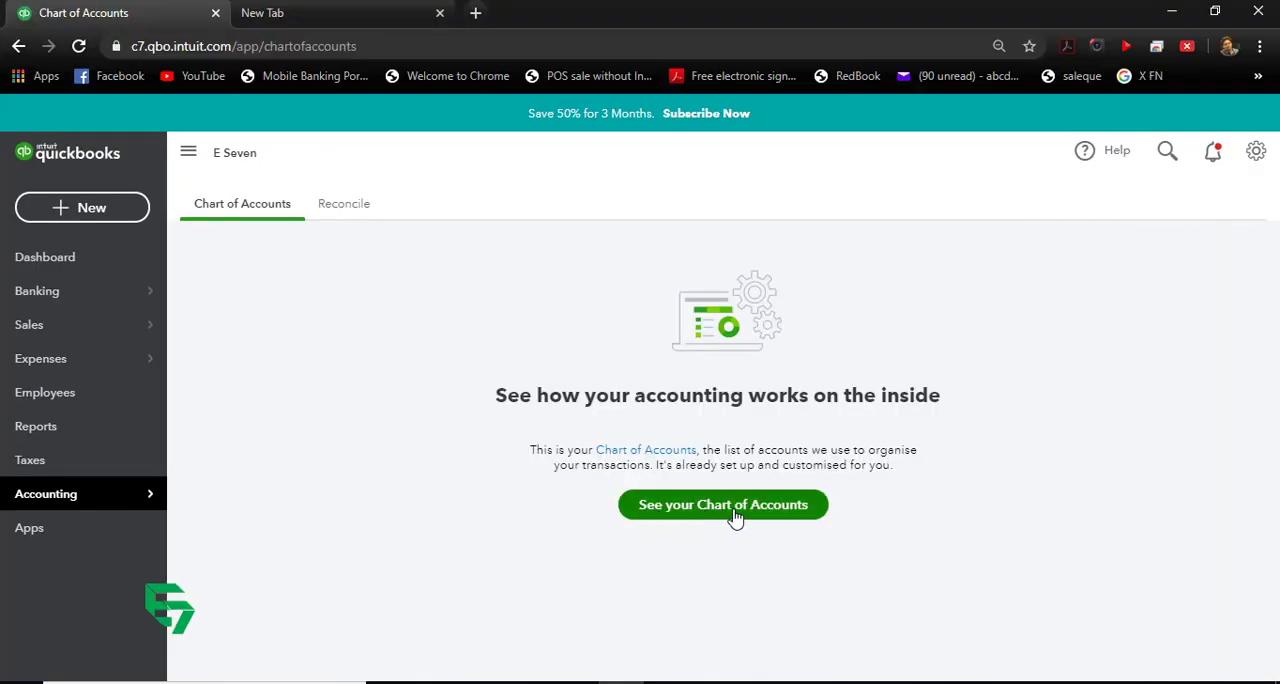
Step: Back in the first browser window, display the company's chart of accounts and look through its account list
left_click(735, 505)
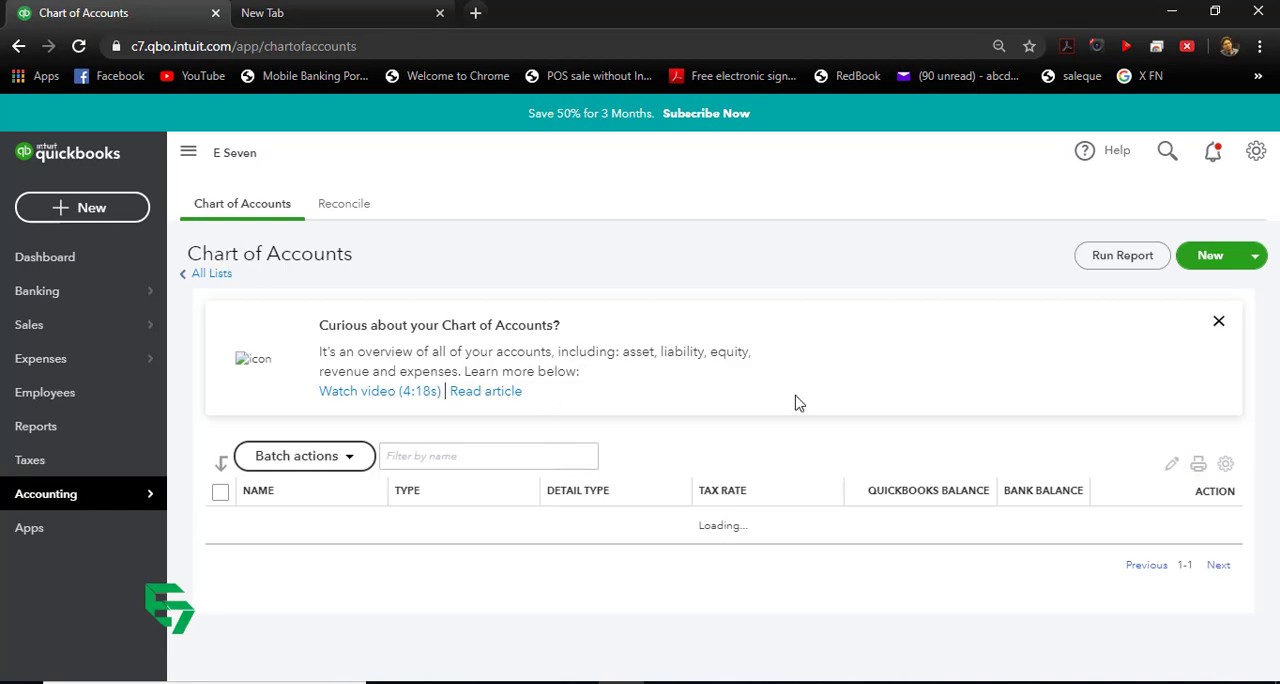
scroll(1160, 440, "down", 15)
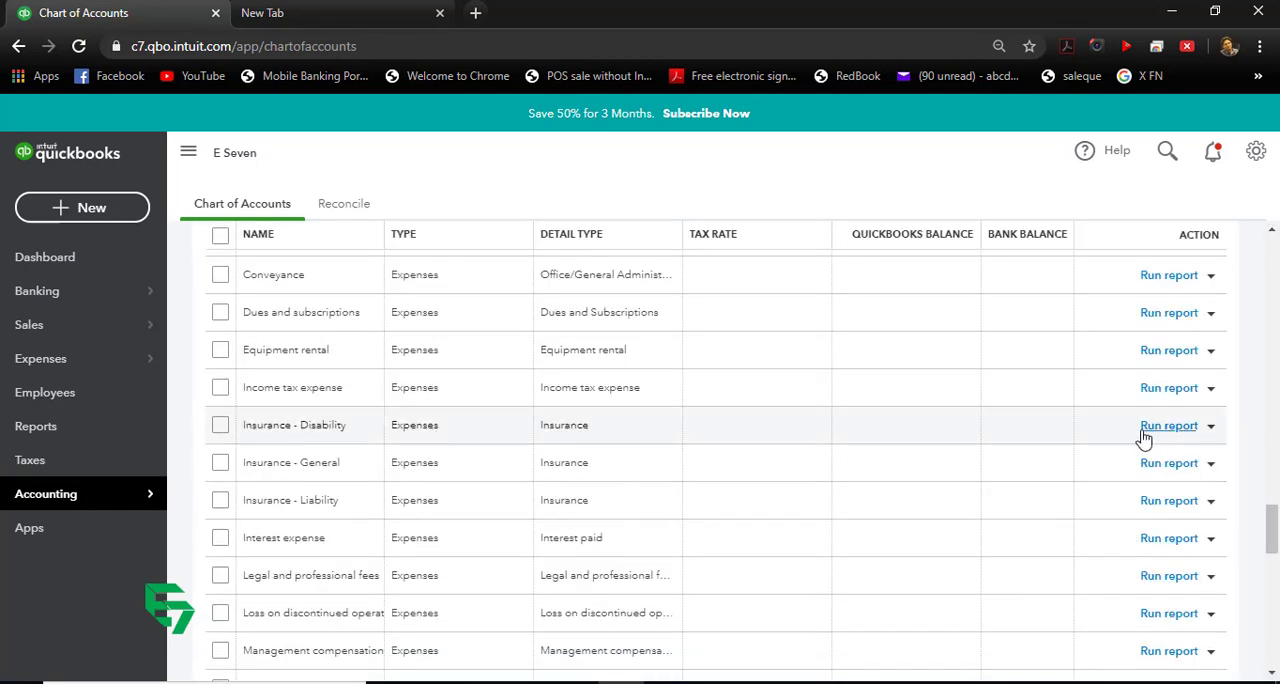
scroll(863, 440, "up", 15)
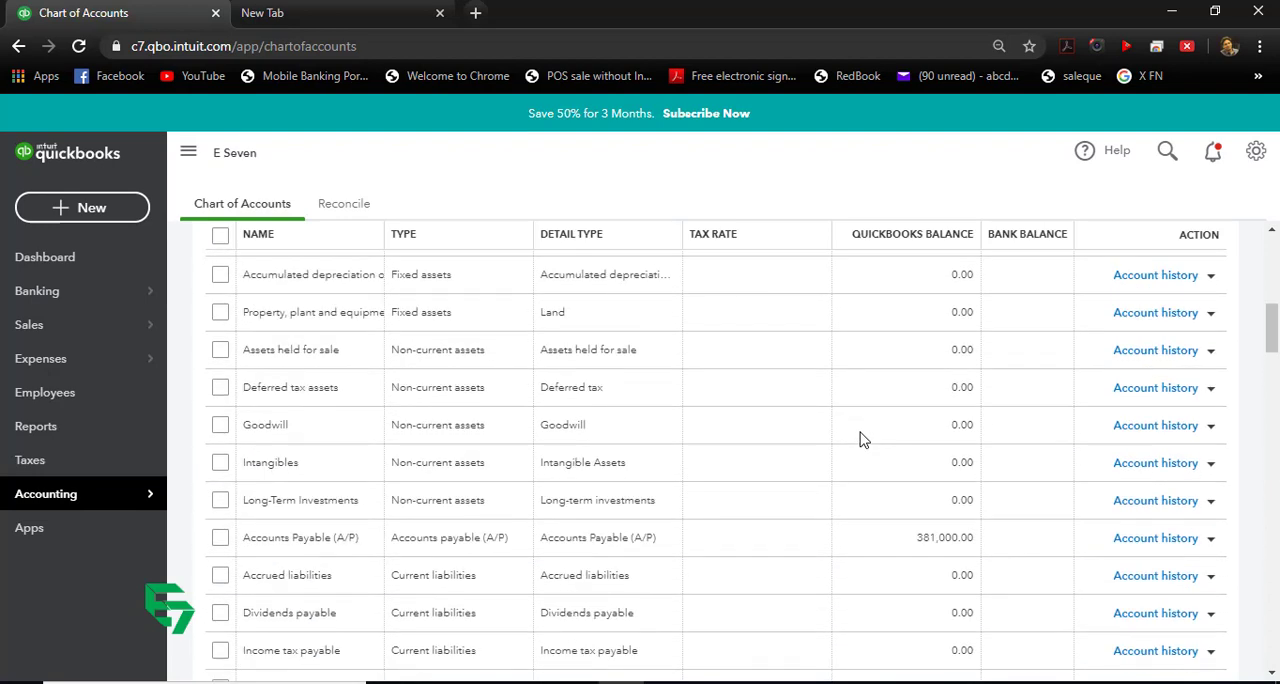
scroll(863, 440, "up", 5)
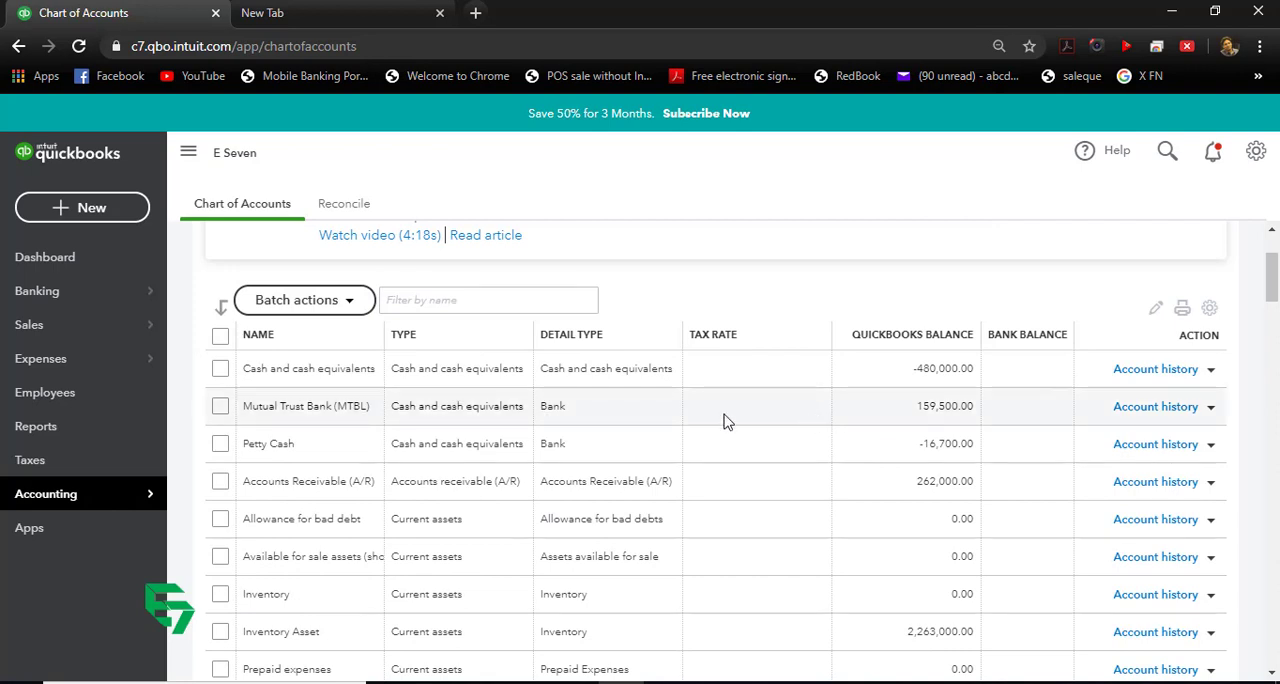
Step: Make the Goodwill account inactive and dismiss the chart of accounts introduction banner
scroll(726, 420, "down", 3)
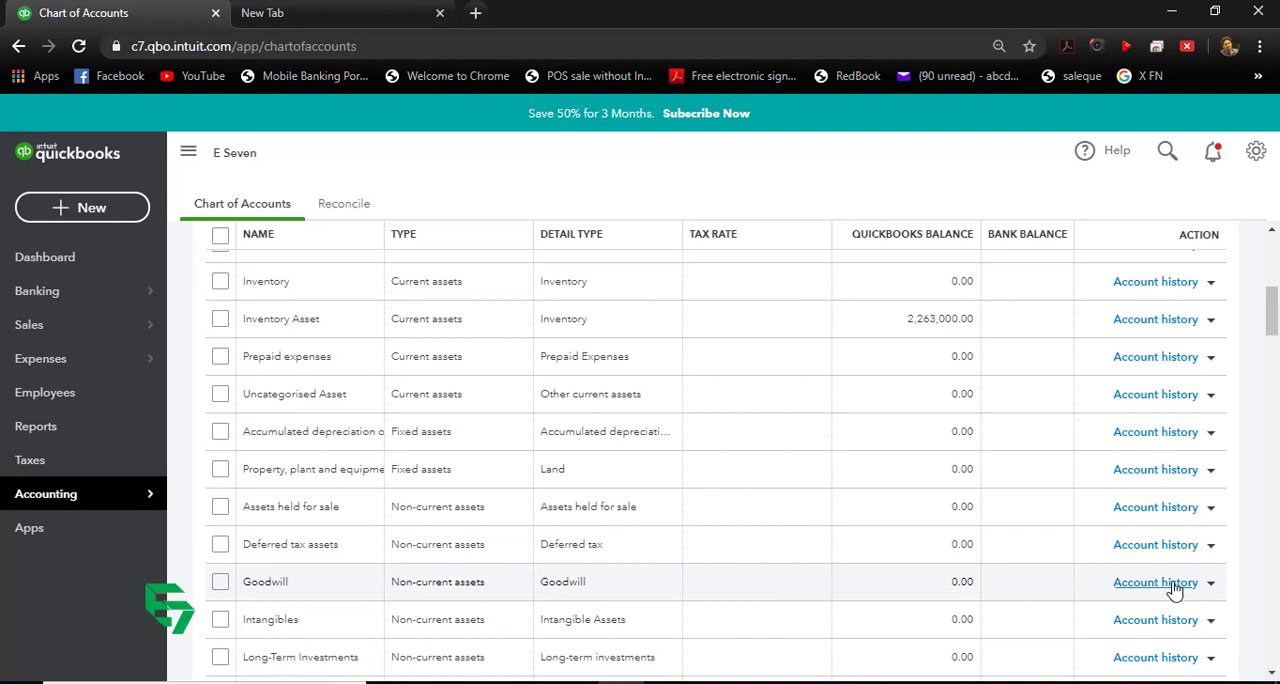
left_click(1210, 584)
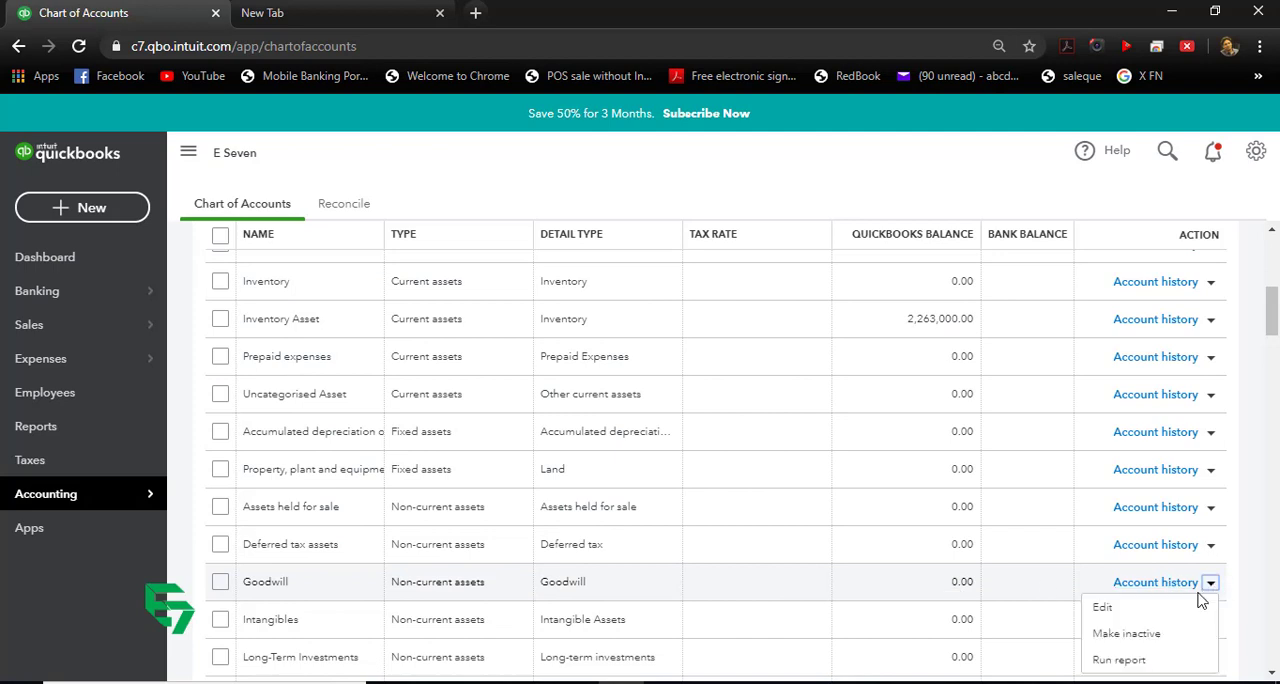
left_click(1143, 634)
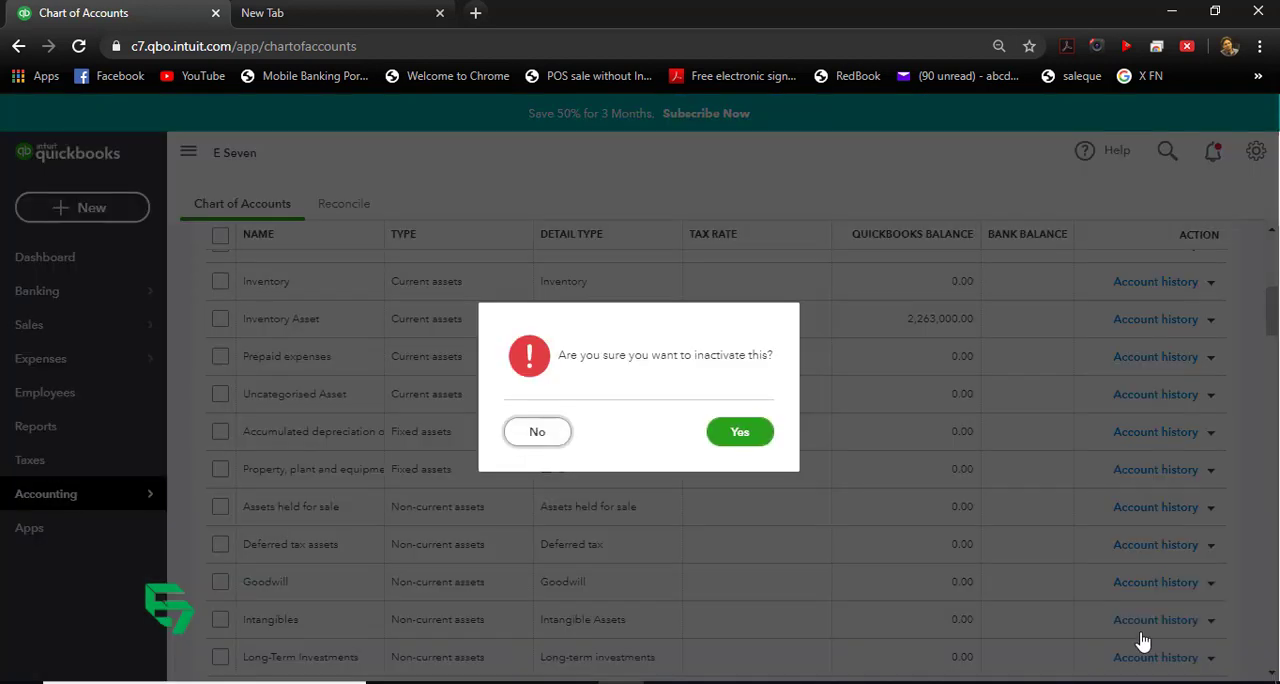
left_click(743, 438)
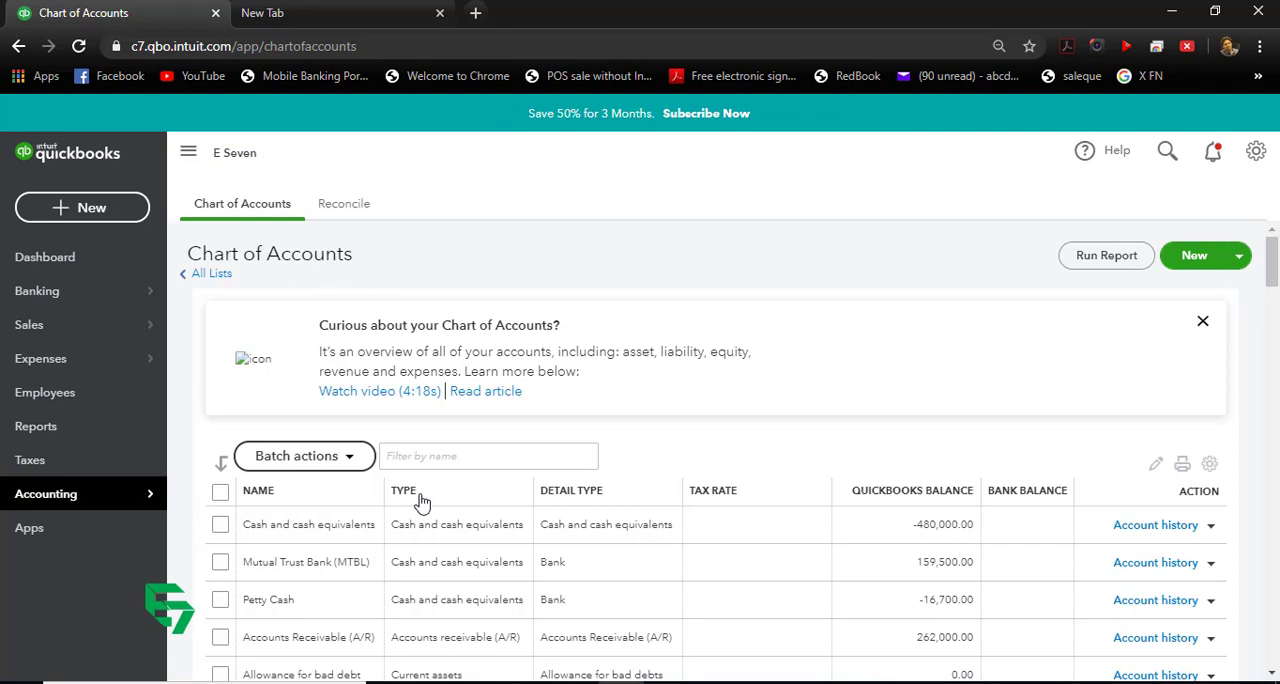
left_click(1203, 321)
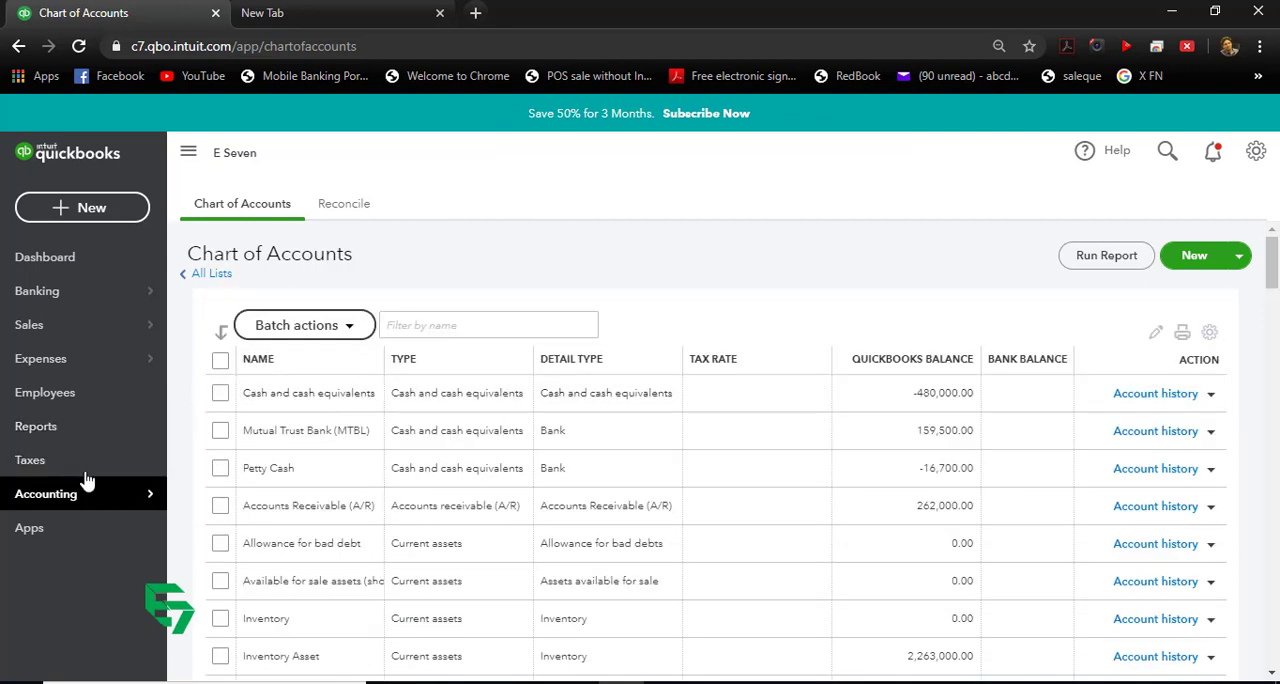
Step: Open the Balance Sheet report and examine its asset and liability lines
left_click(57, 440)
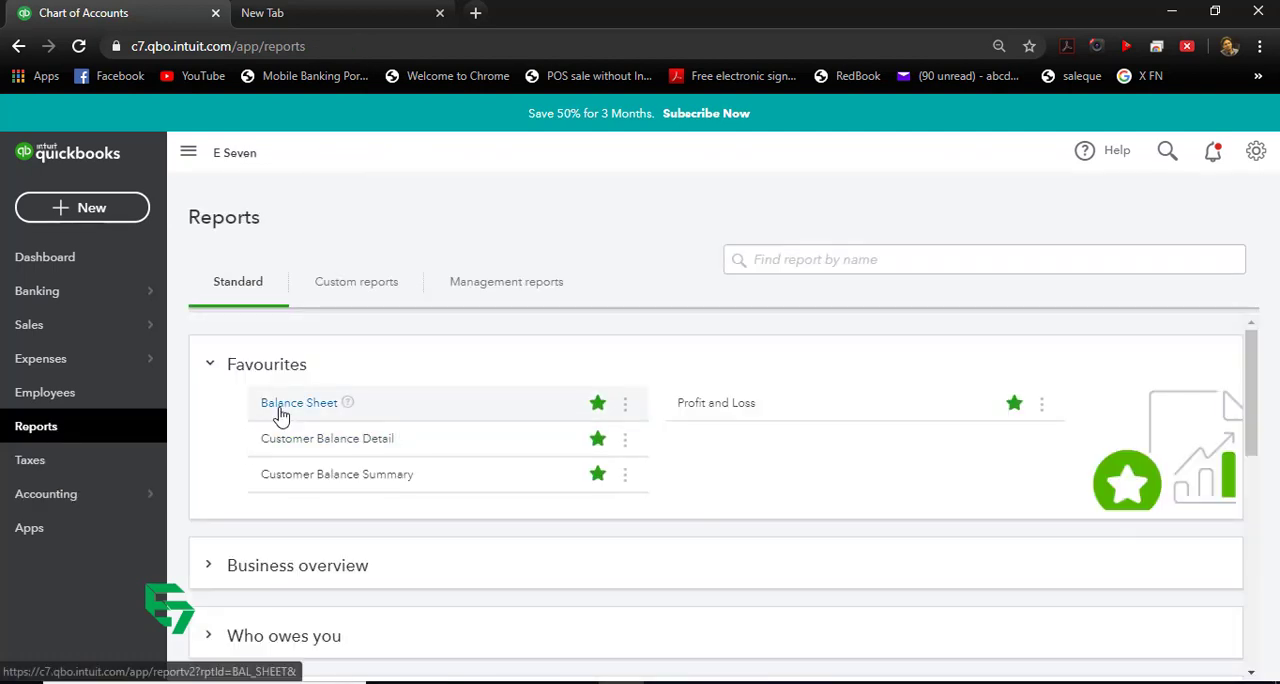
left_click(277, 405)
scroll(281, 416, "down", 2)
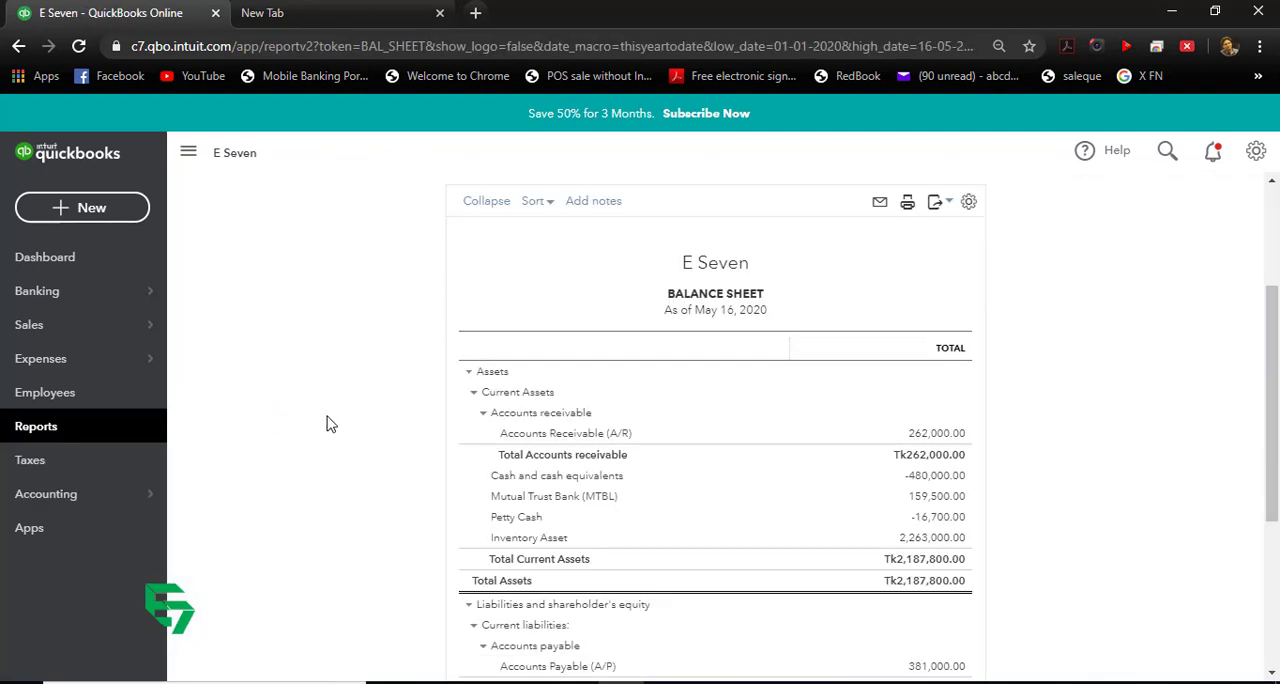
key("ctrl+plus")
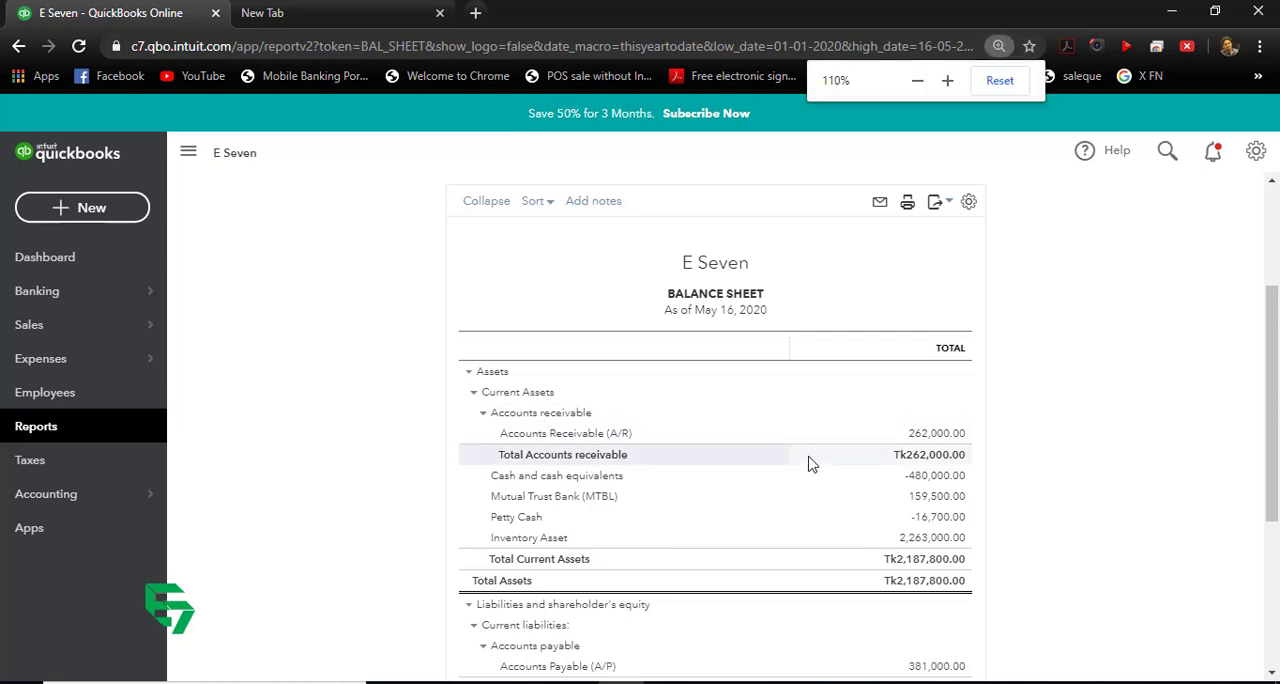
scroll(787, 443, "down", 3)
scroll(787, 443, "up", 2)
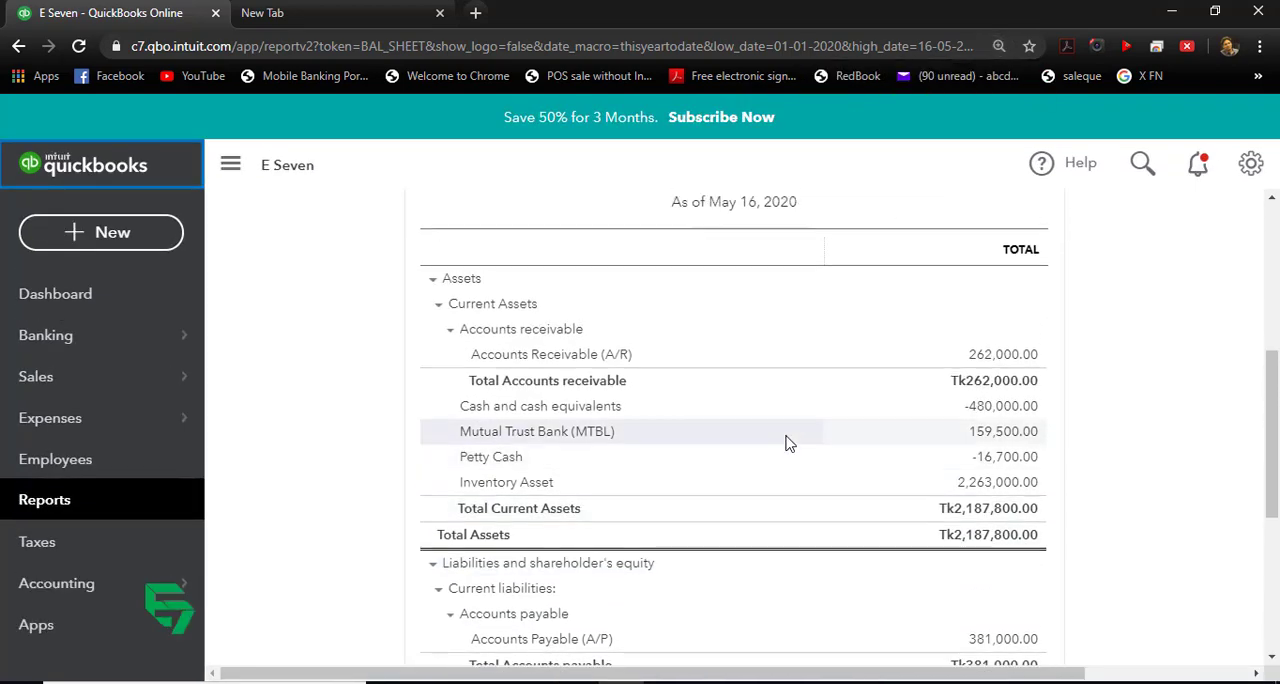
key("ctrl+minus")
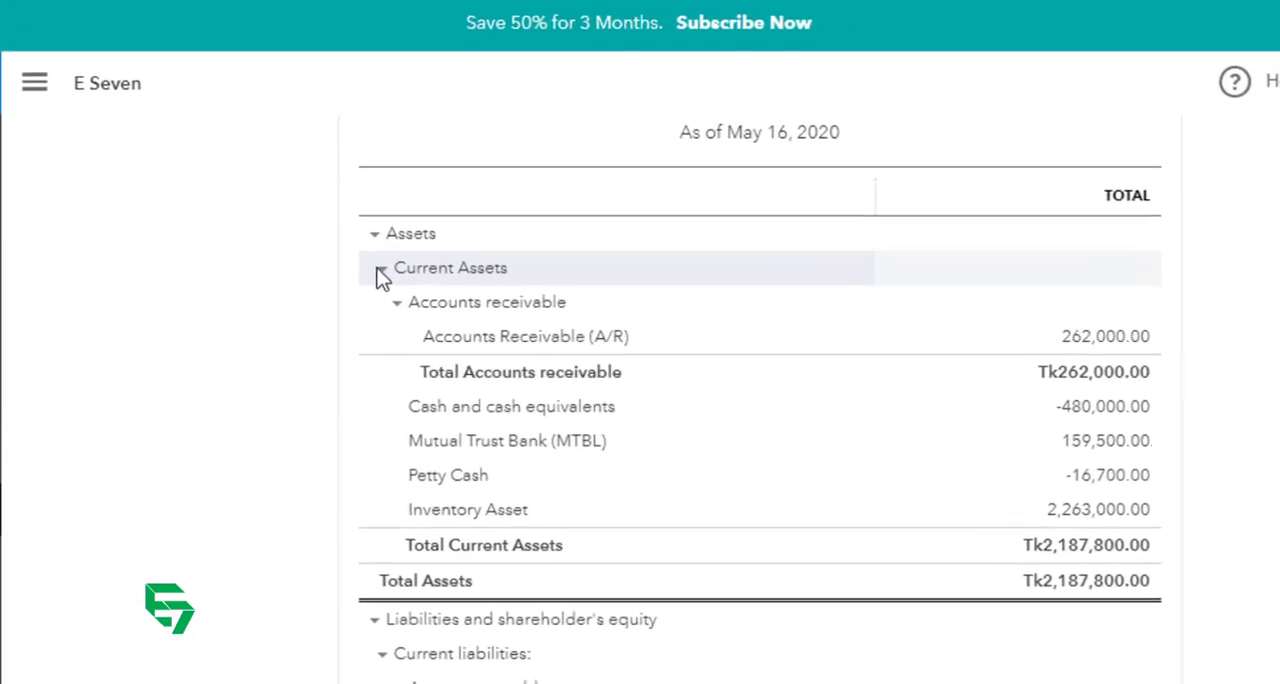
Step: Collapse and re-expand Current Assets in the balance sheet, and toggle its Accounts receivable group
left_click(380, 269)
scroll(400, 287, "up", 4)
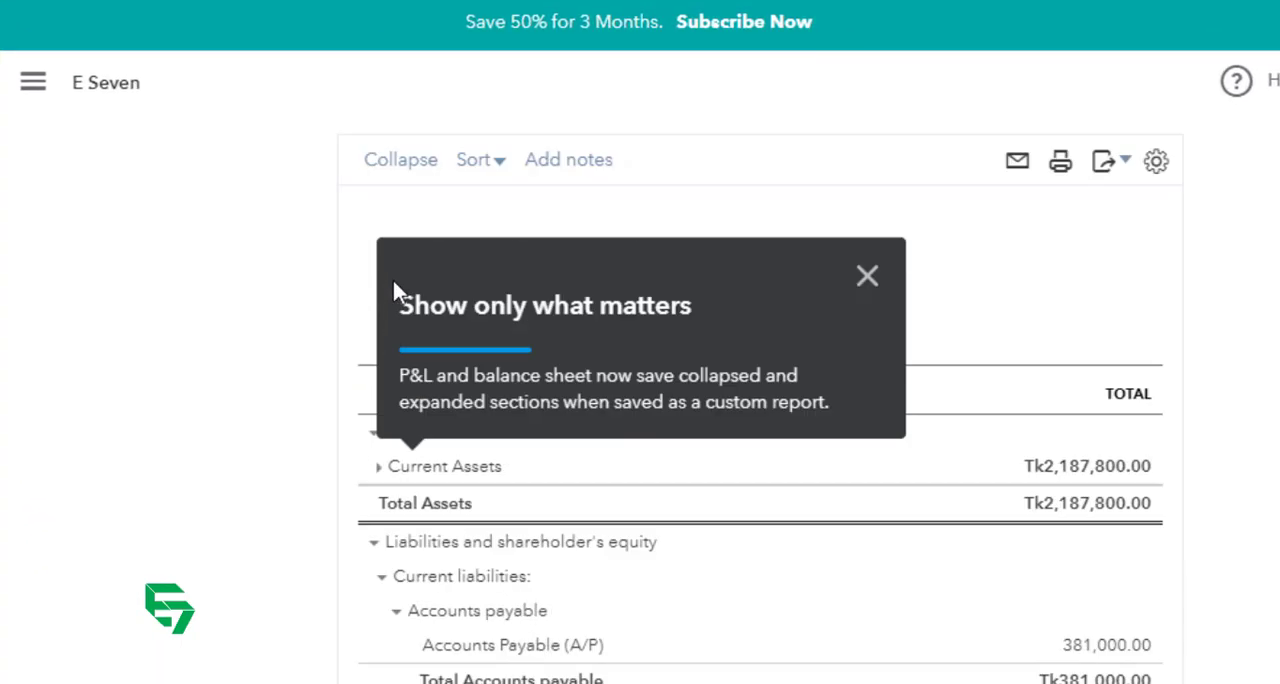
left_click(867, 519)
scroll(534, 397, "down", 5)
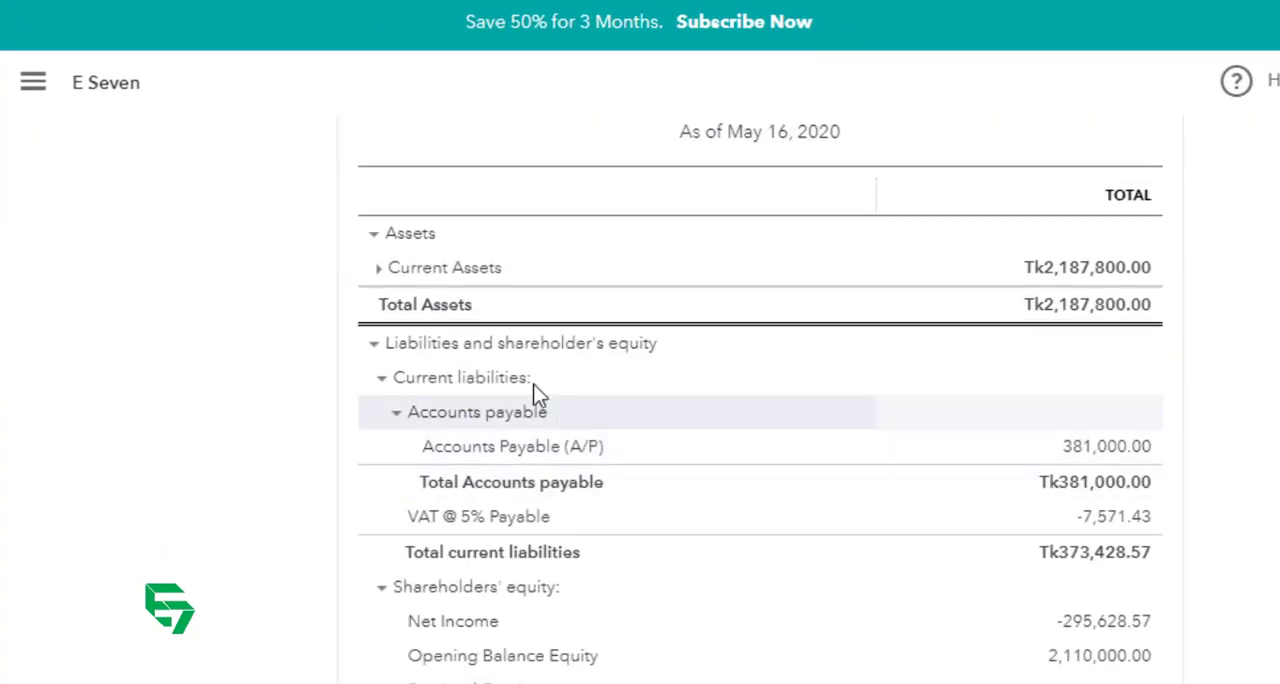
left_click(378, 269)
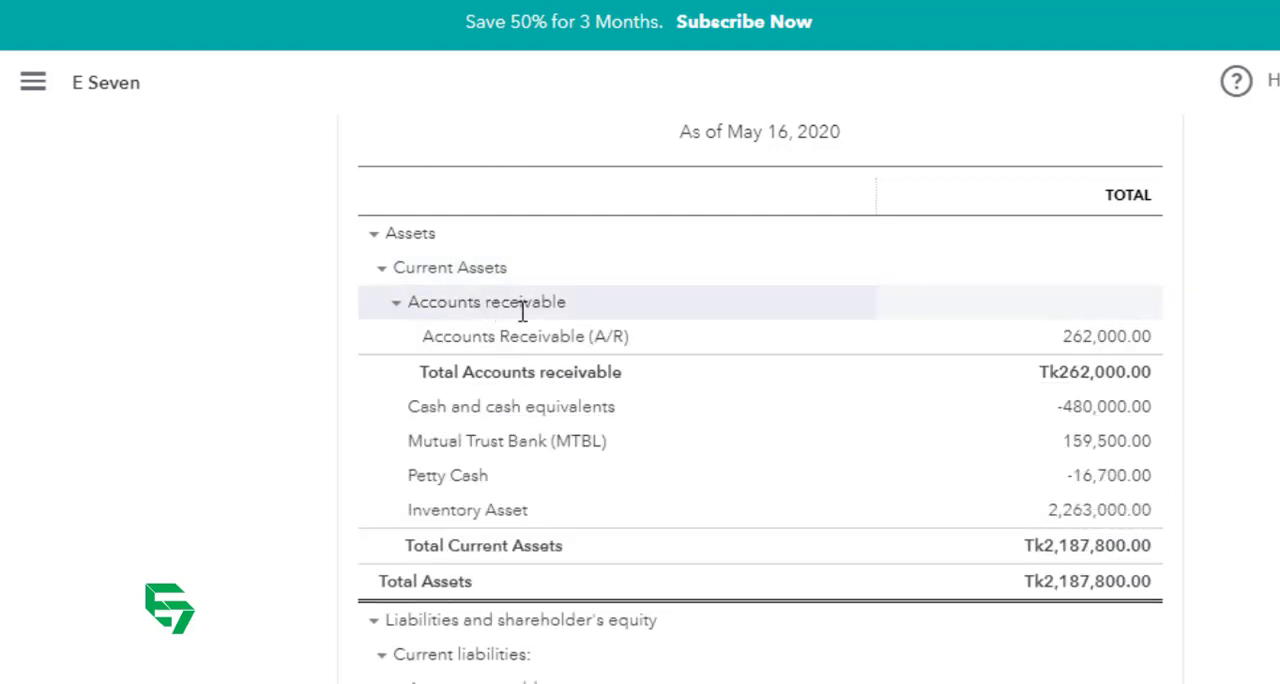
left_click(396, 304)
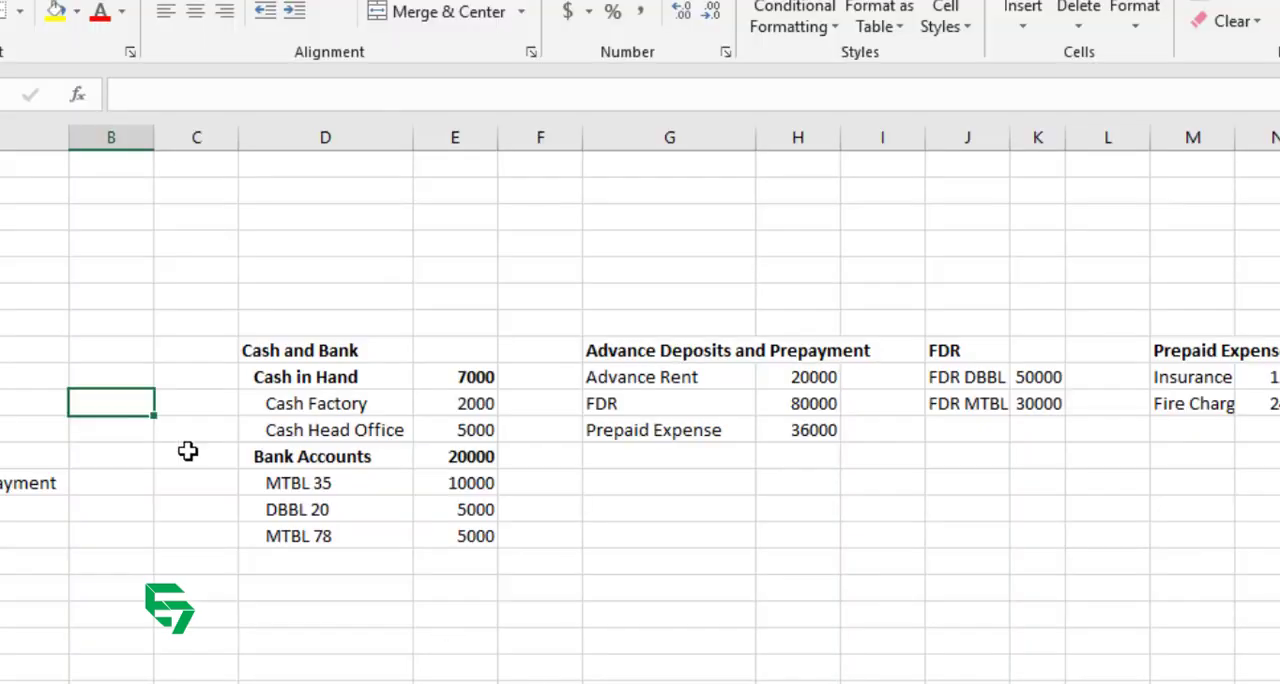
Step: In the Excel workbook, go through the Current Assets list in A10:A13, from Accounts Receivables to Advance Deposits and Prepayment
scroll(180, 446, "down", 2)
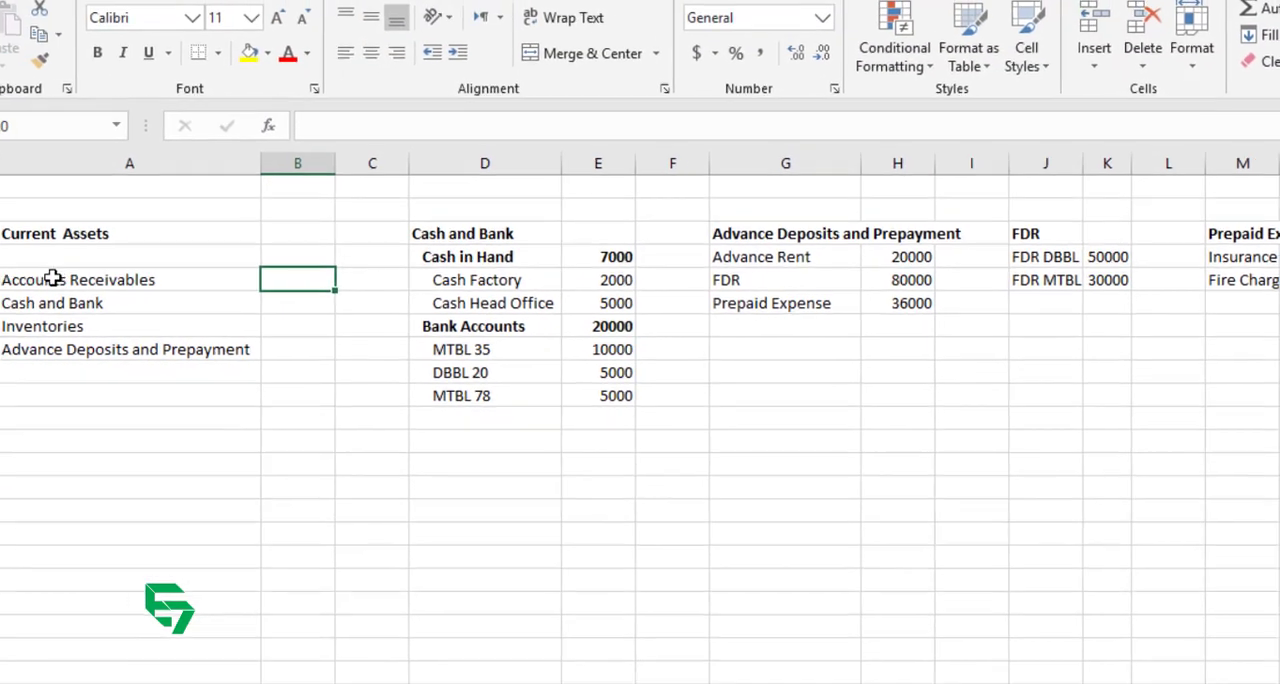
left_click_drag(52, 279, 239, 339)
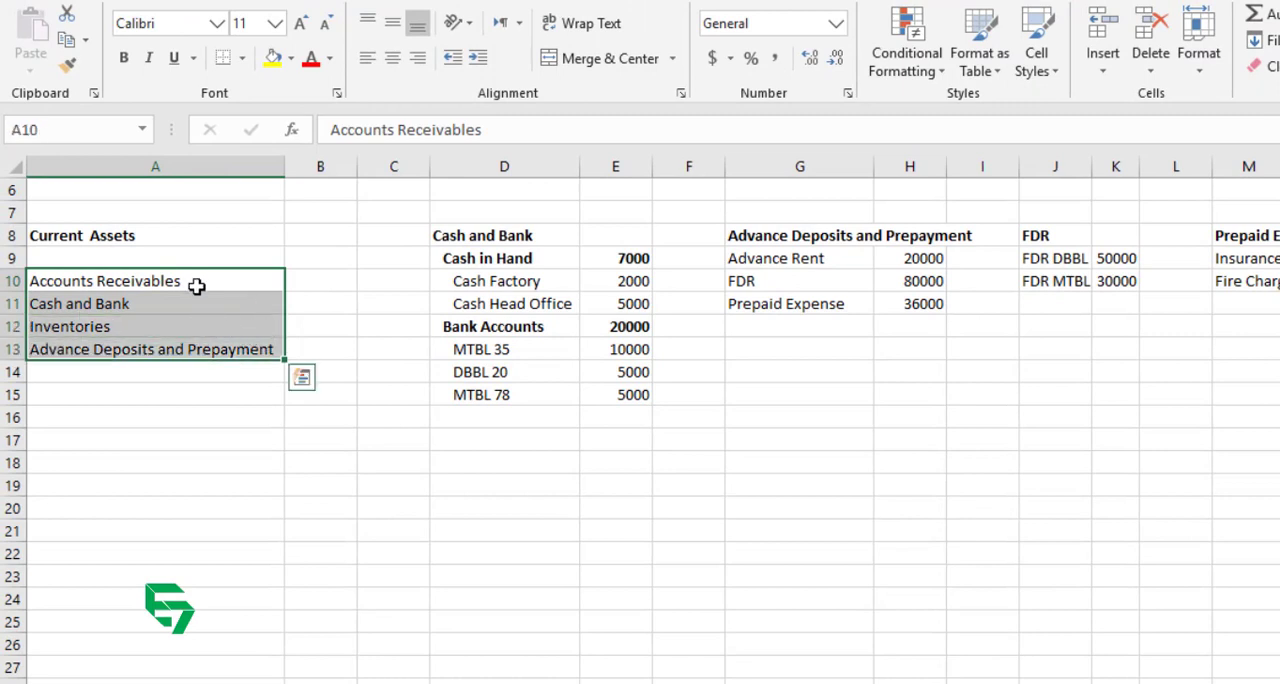
left_click(197, 286)
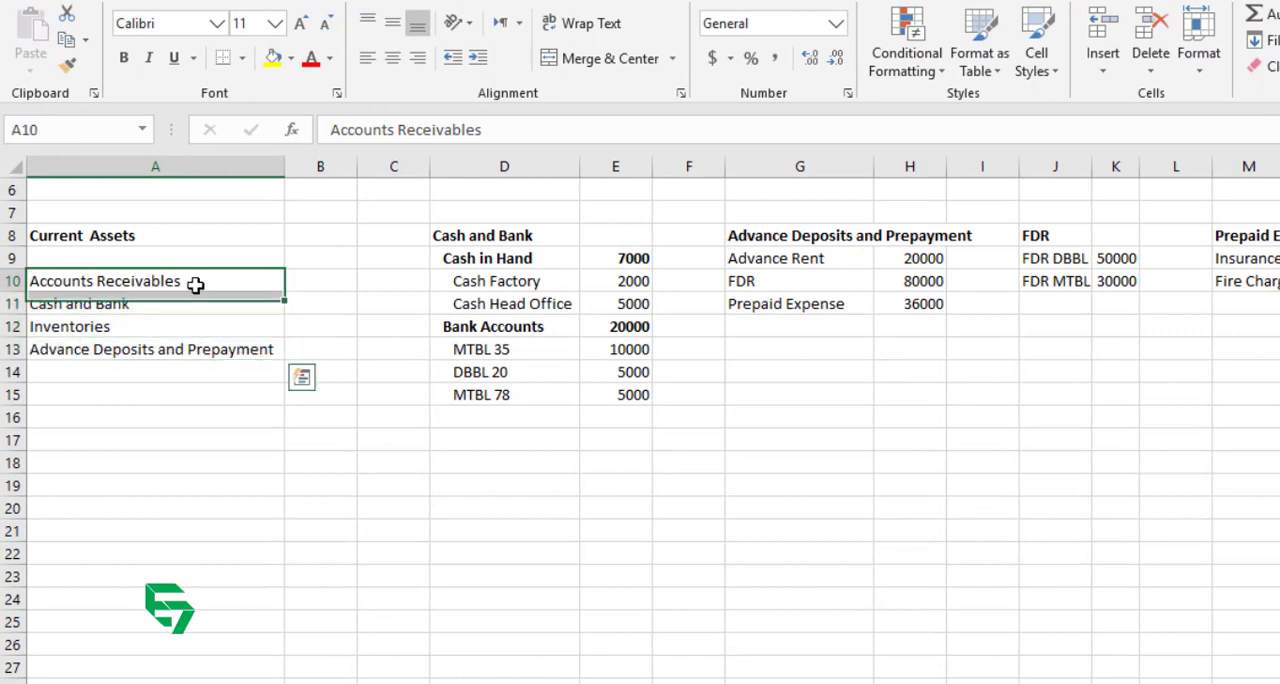
left_click(143, 302)
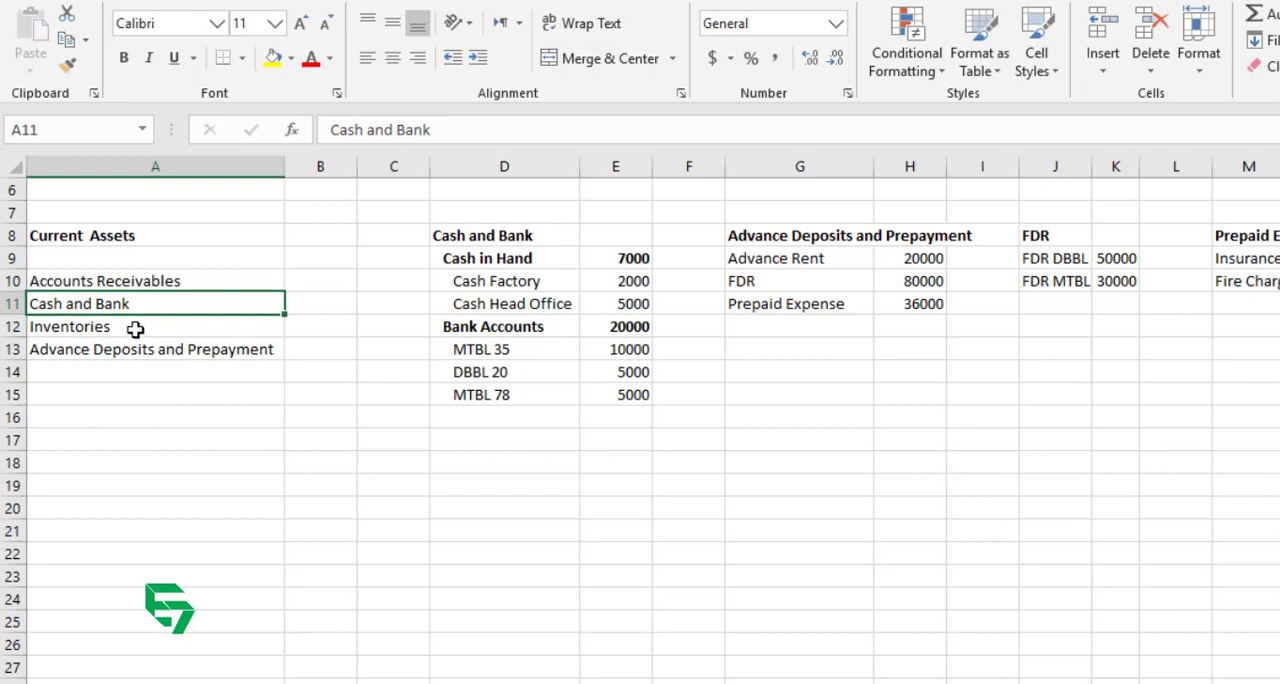
left_click(135, 330)
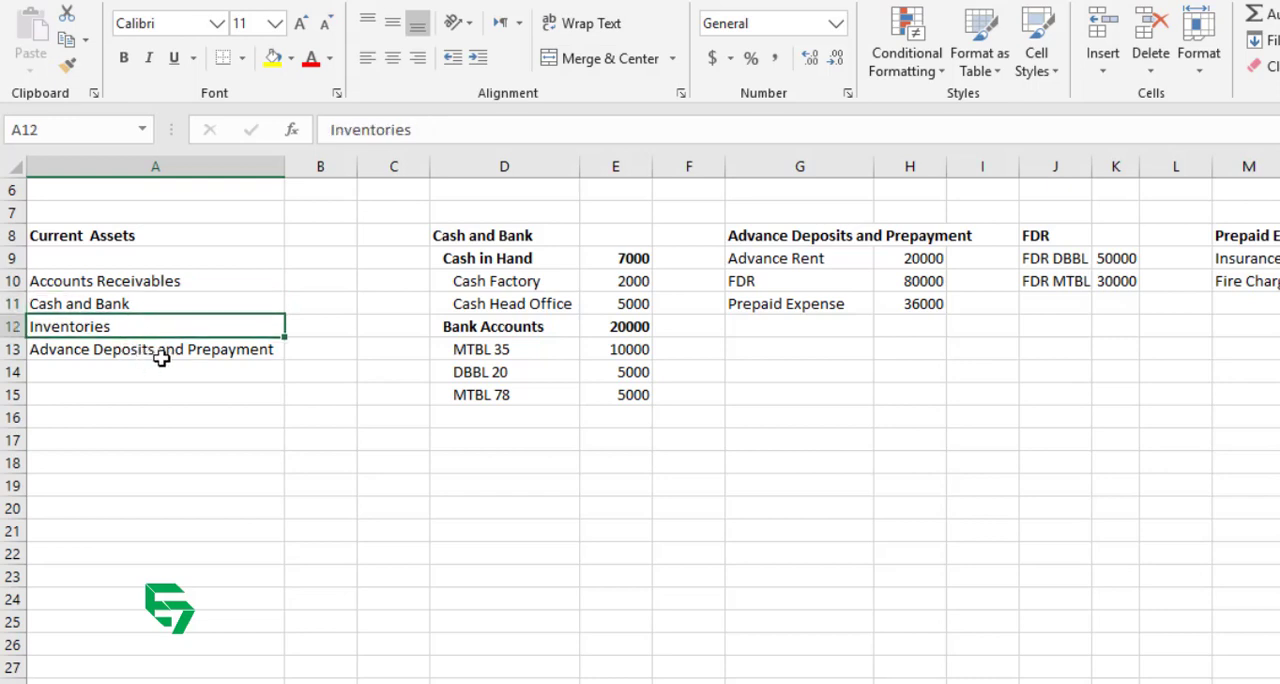
left_click(162, 349)
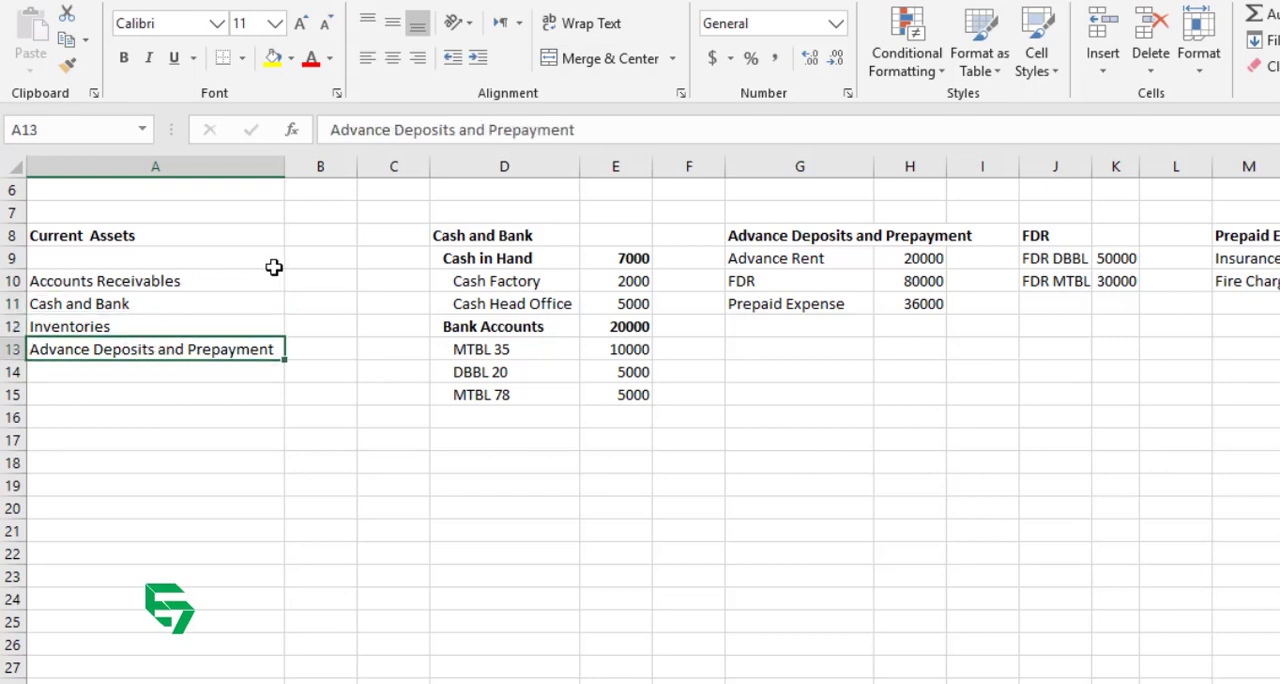
Step: Go through the Cash and Bank breakdown in D8:D15, covering the Cash in Hand and Bank Accounts groups and their sub-accounts
left_click_drag(491, 237, 497, 402)
left_click(497, 402)
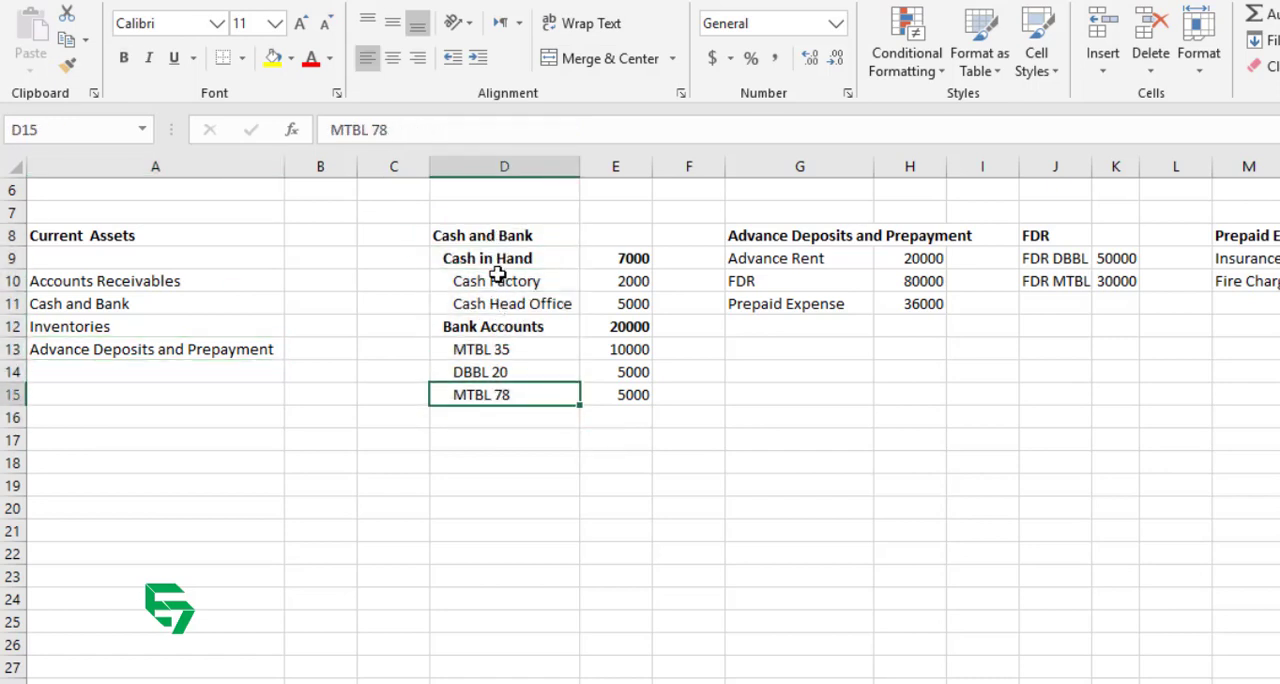
left_click(497, 258)
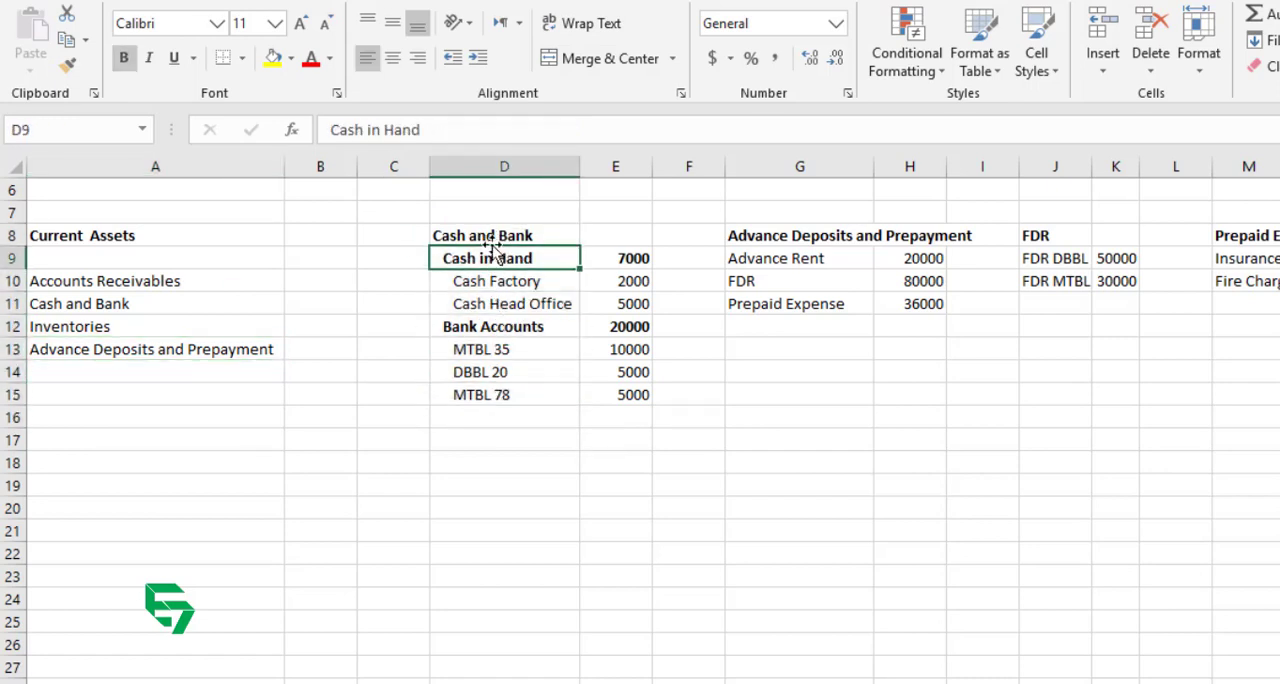
mouse_move(507, 281)
left_mouse_down()
mouse_move(505, 303)
mouse_move(527, 293)
left_mouse_up()
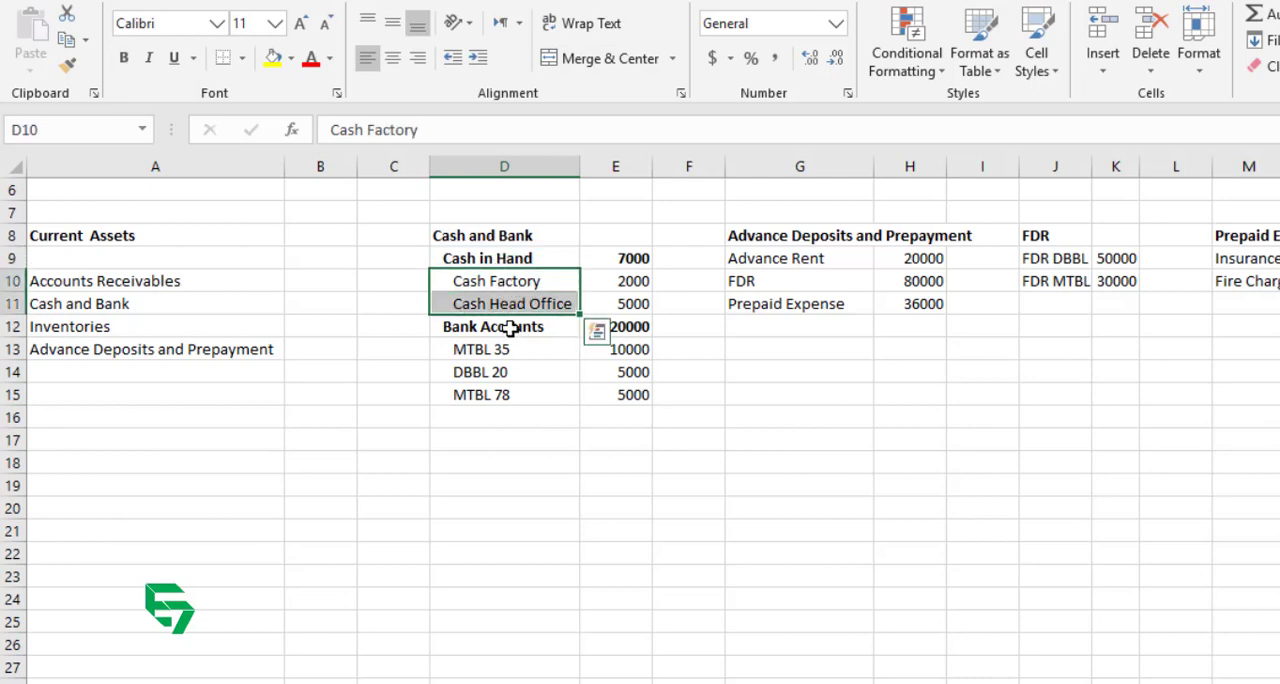
left_click(510, 329)
left_click_drag(514, 349, 530, 395)
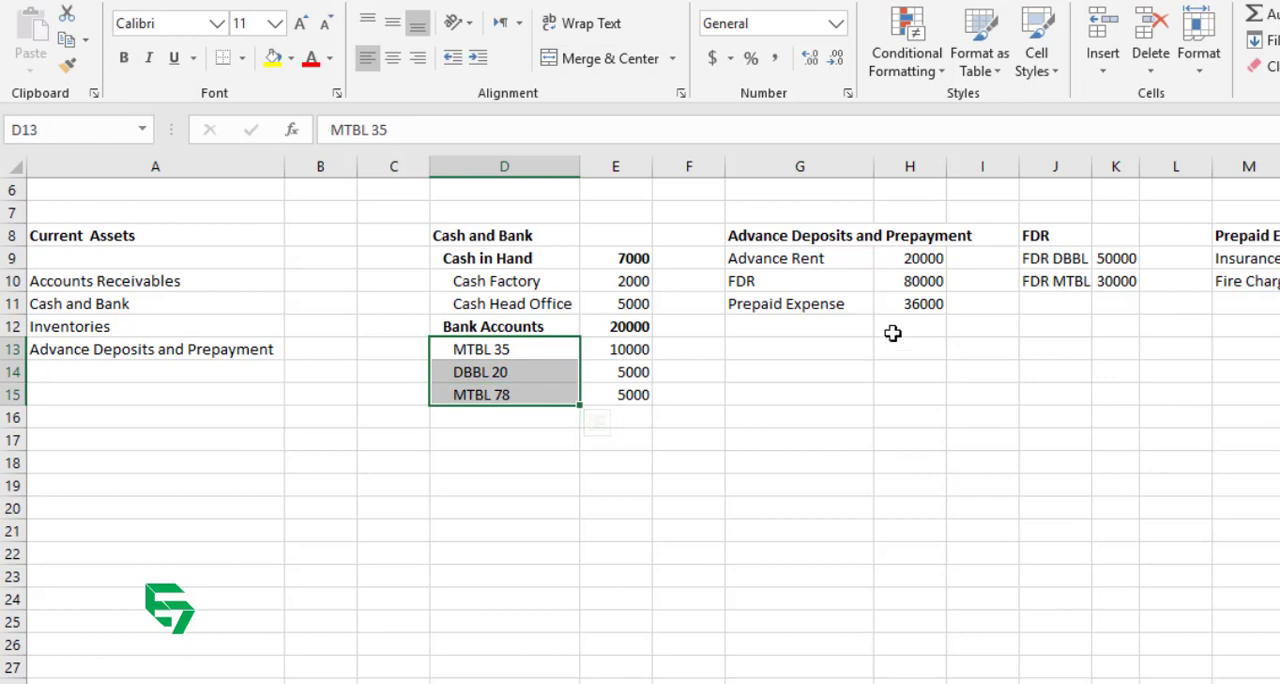
Step: Review the Advance Deposits and Prepayment breakdown in column G, including the FDR and Prepaid Expense detail lists beside it
left_click(188, 350)
left_click(814, 232)
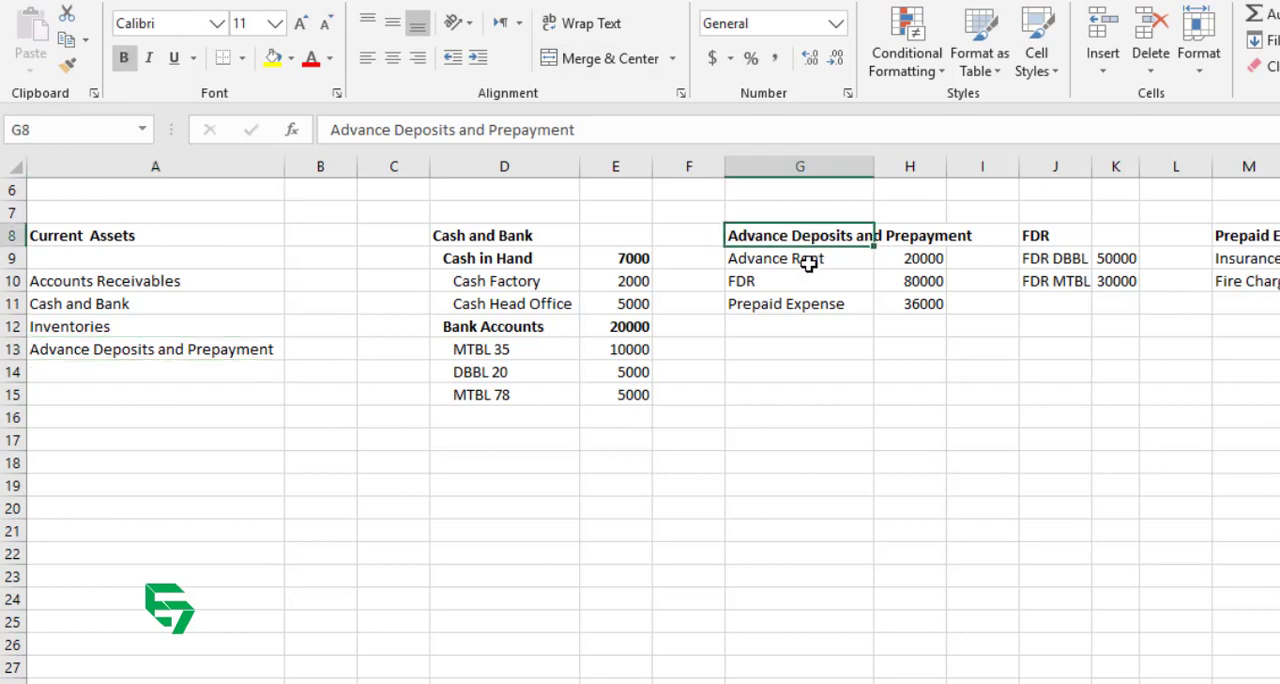
left_click(808, 262)
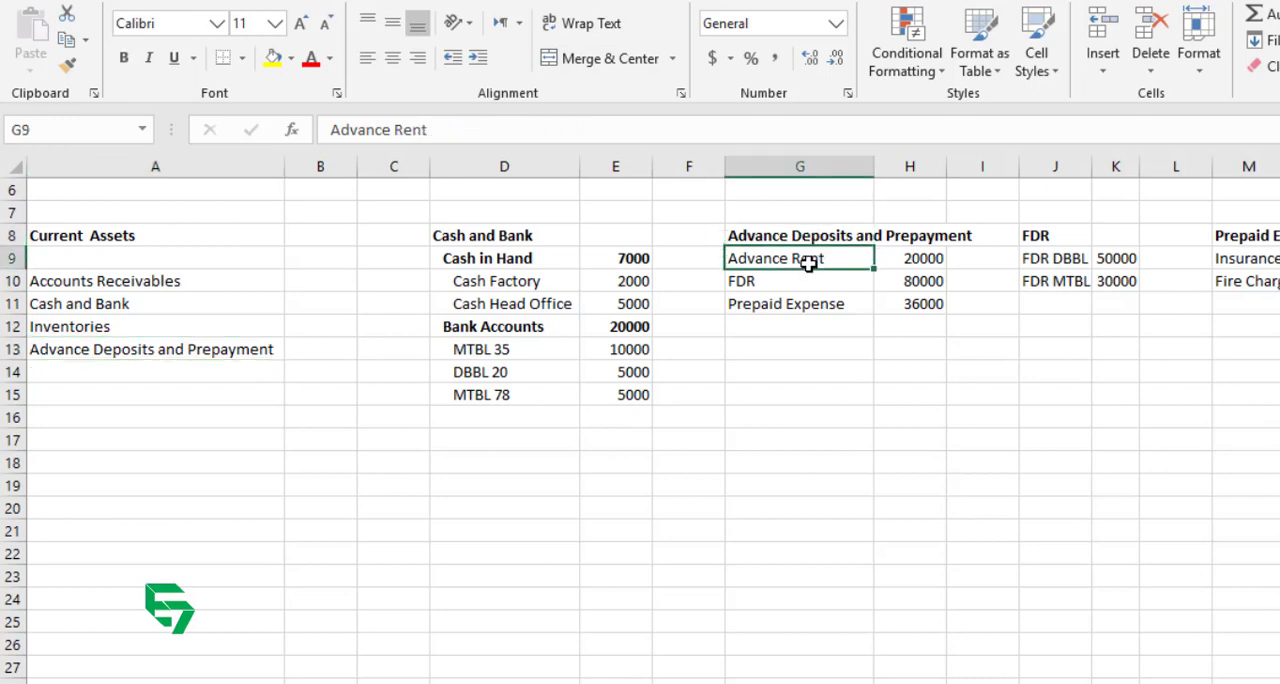
left_click(797, 278)
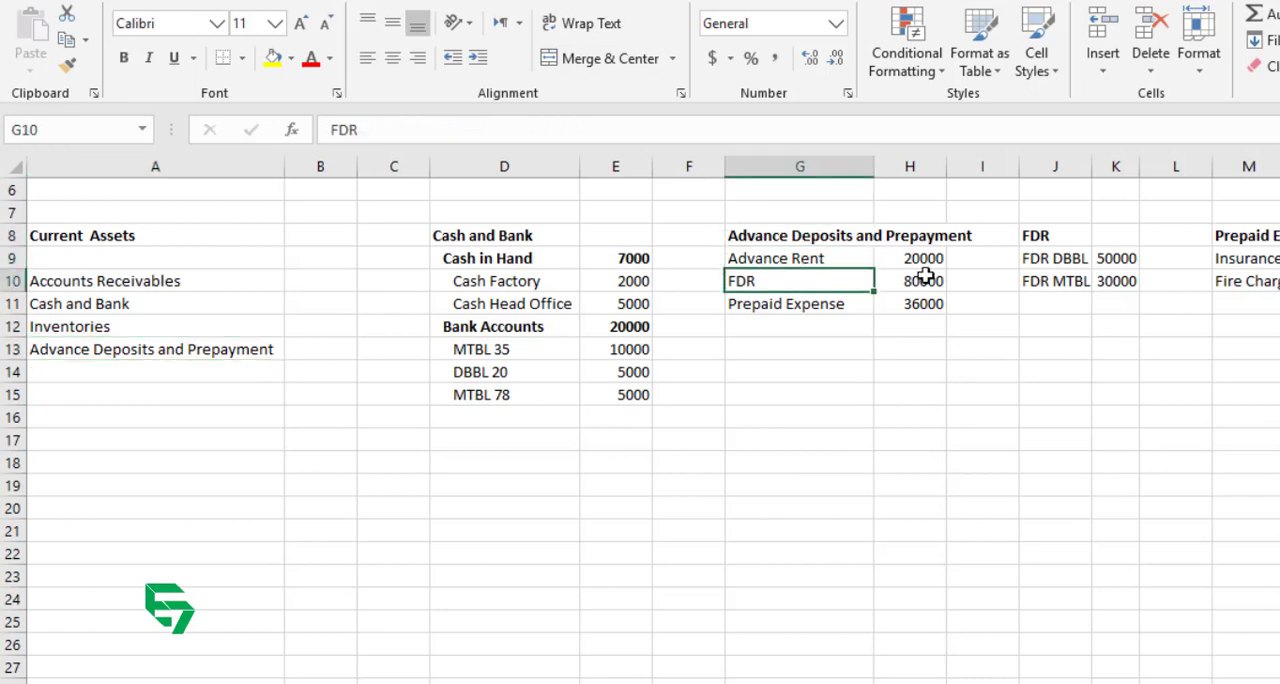
left_click(1047, 259)
left_click_drag(1047, 259, 1057, 281)
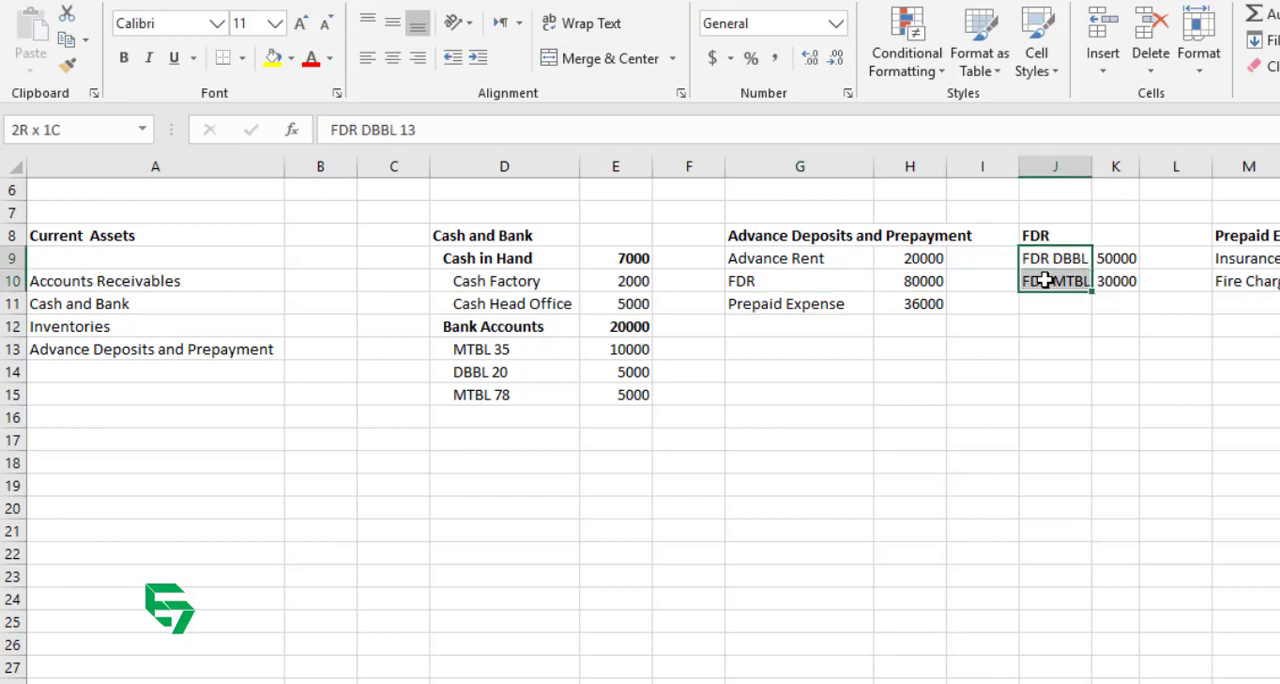
left_click(785, 305)
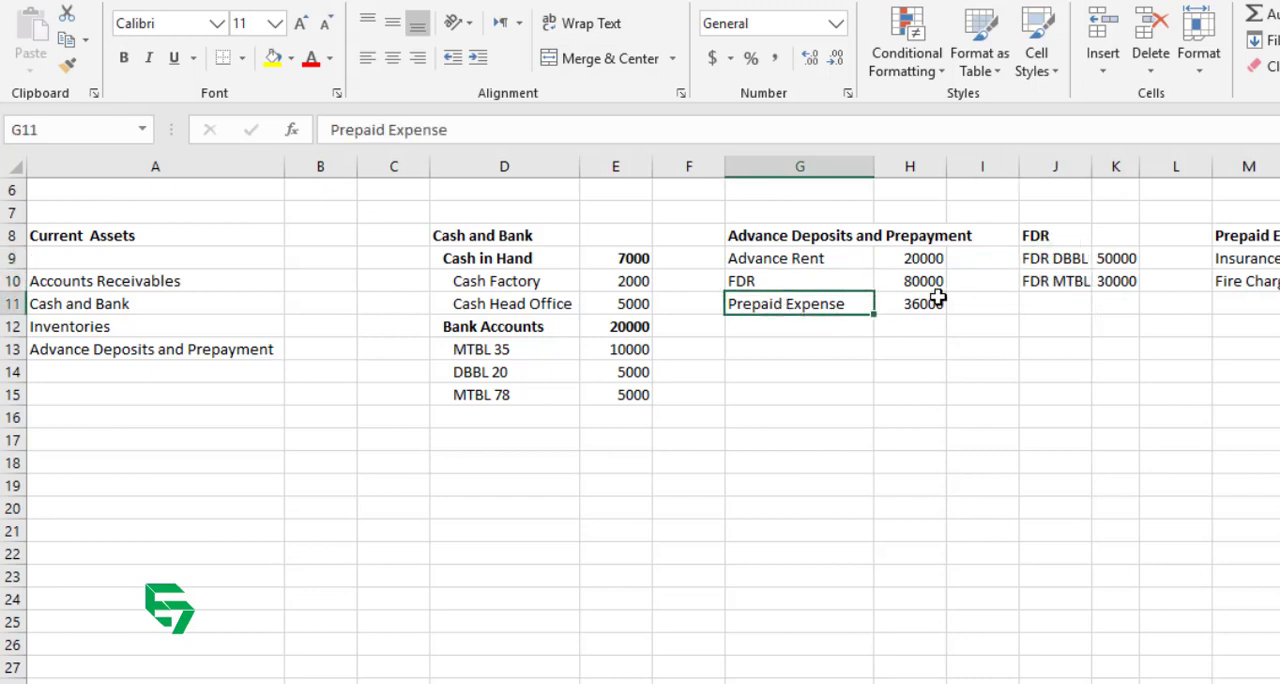
left_click_drag(1236, 256, 1234, 293)
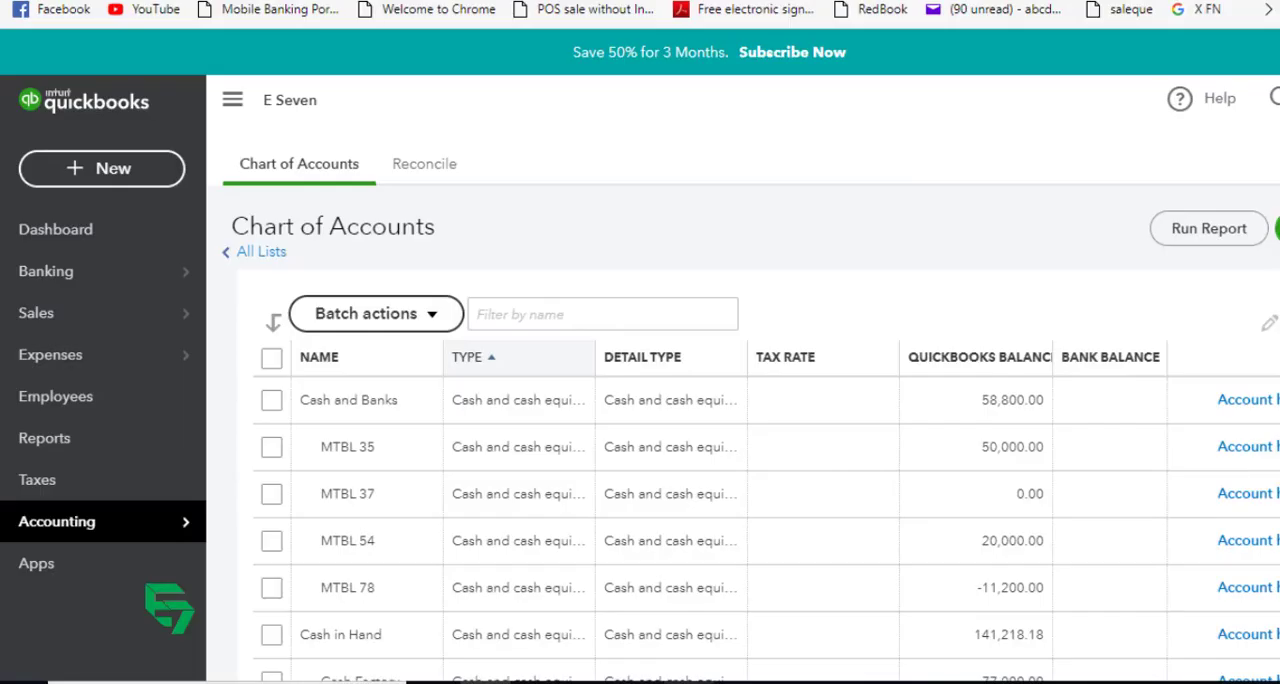
Step: Switch to QuickBooks and open the Chart of Accounts, then check Accounts Receivables and Cash and Bank in the Excel list
left_click(693, 655)
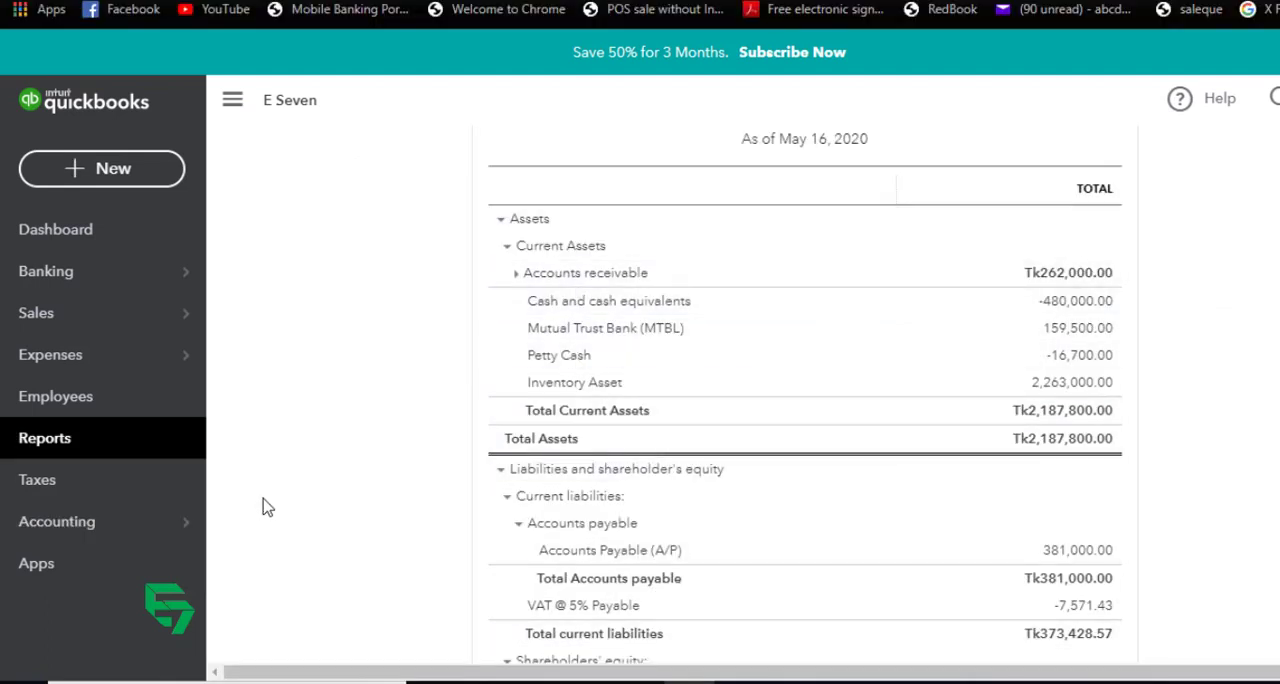
mouse_move(180, 521)
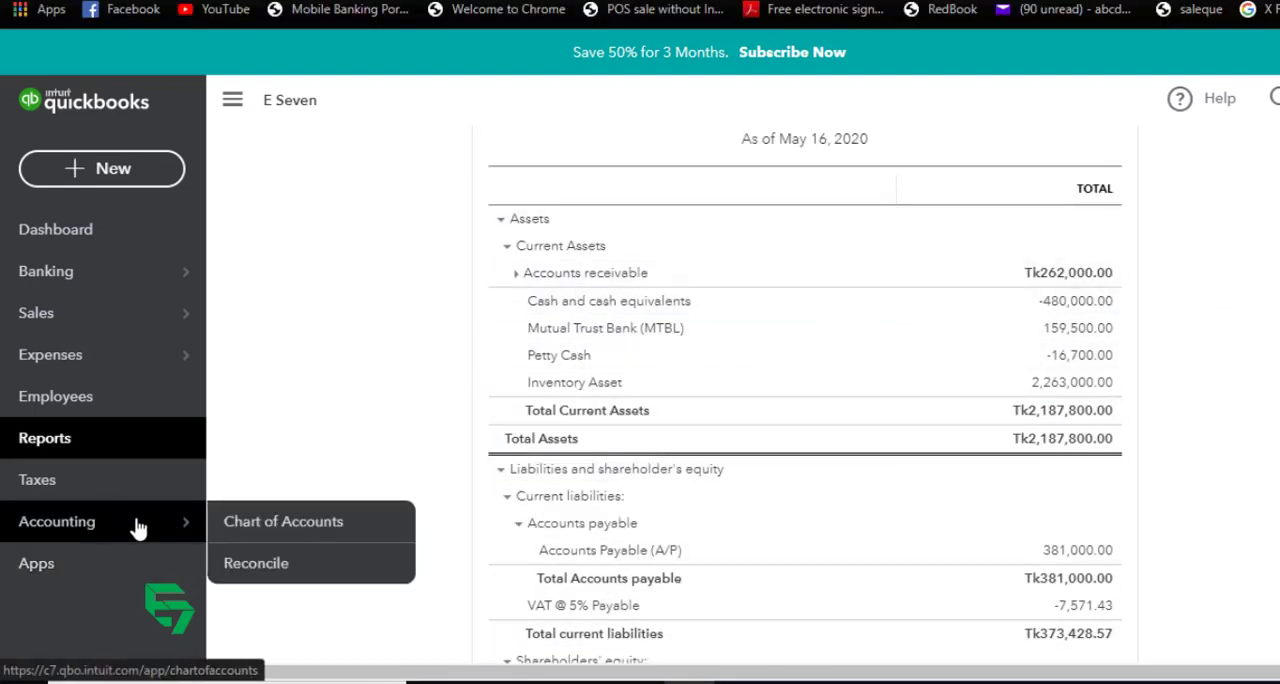
left_click(272, 523)
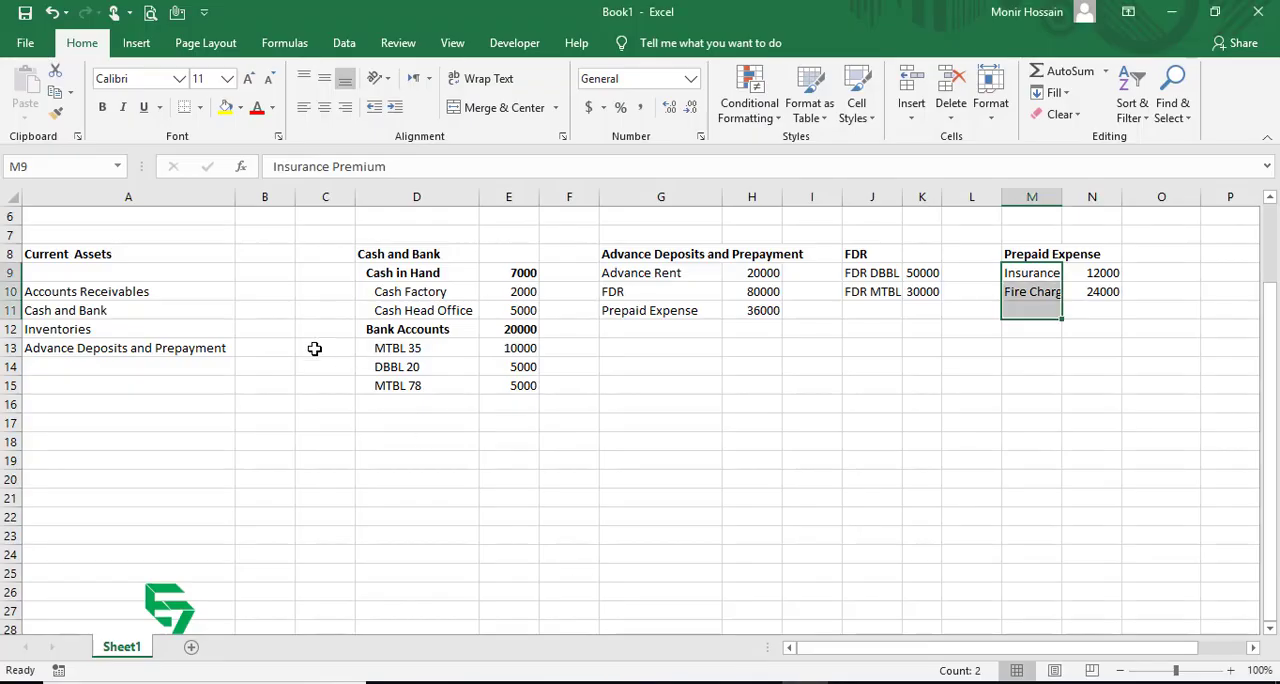
left_click(163, 292)
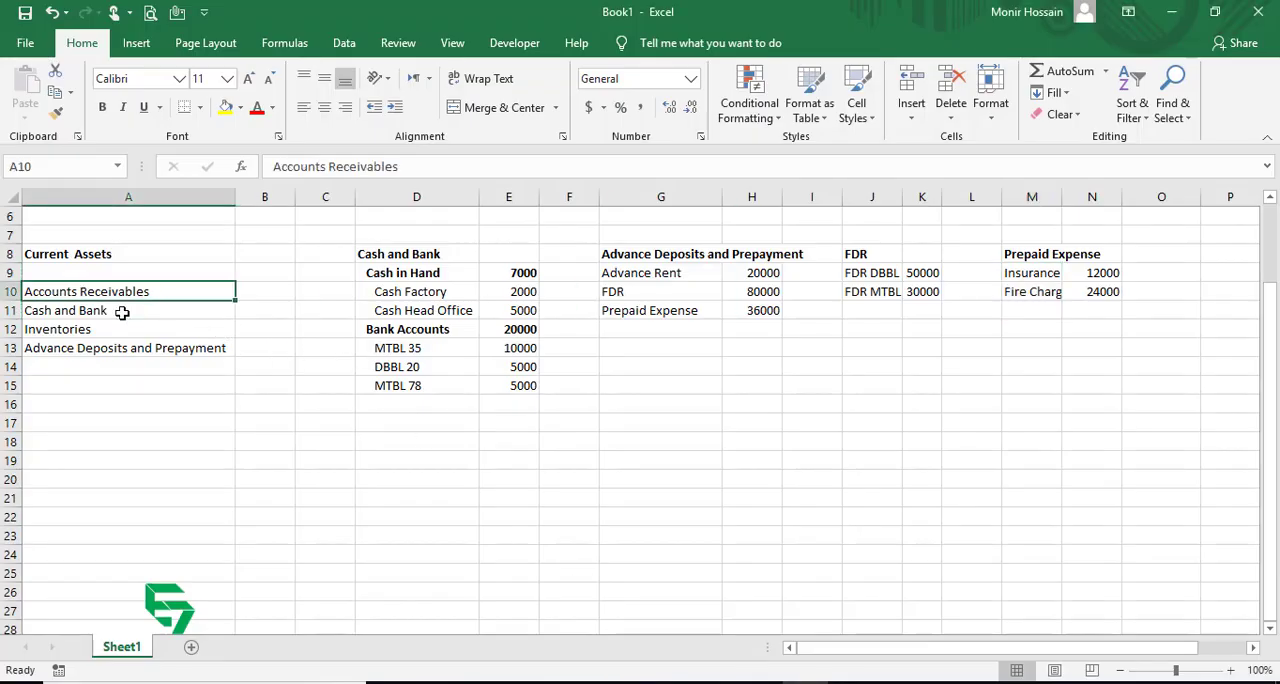
left_click(120, 312)
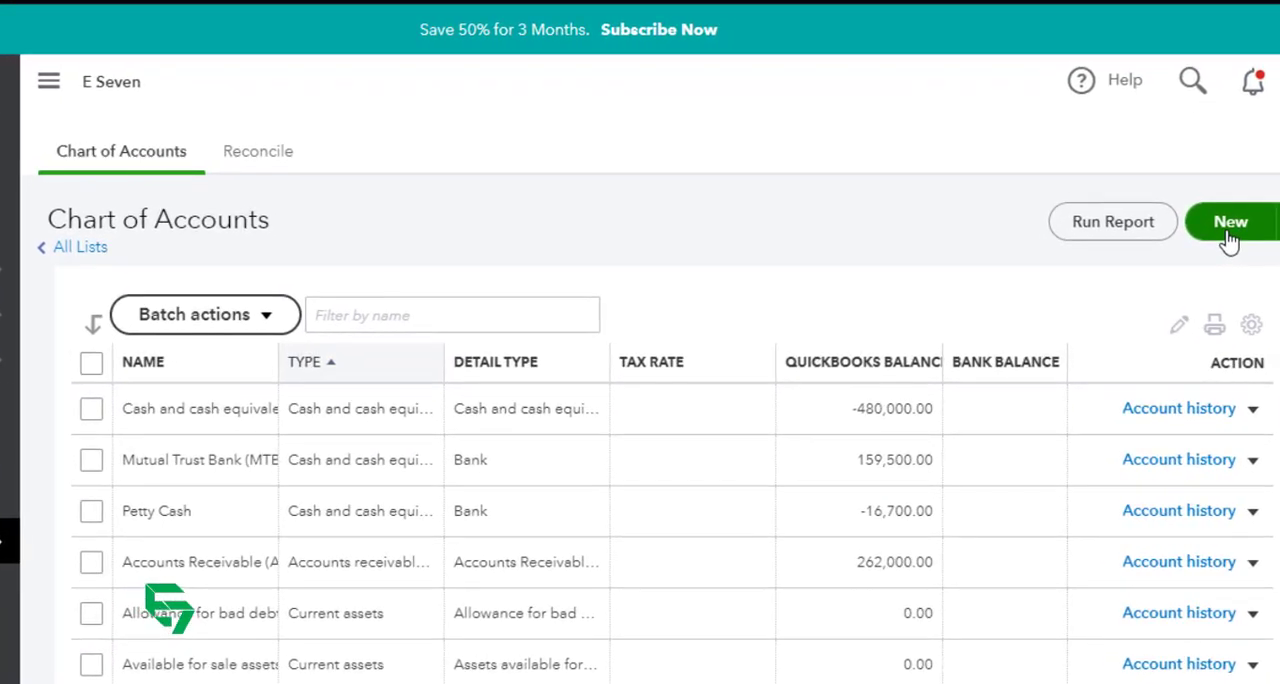
Step: Start a new account in QuickBooks, look through the account types and choose Cash and cash equivalents
left_click(1230, 224)
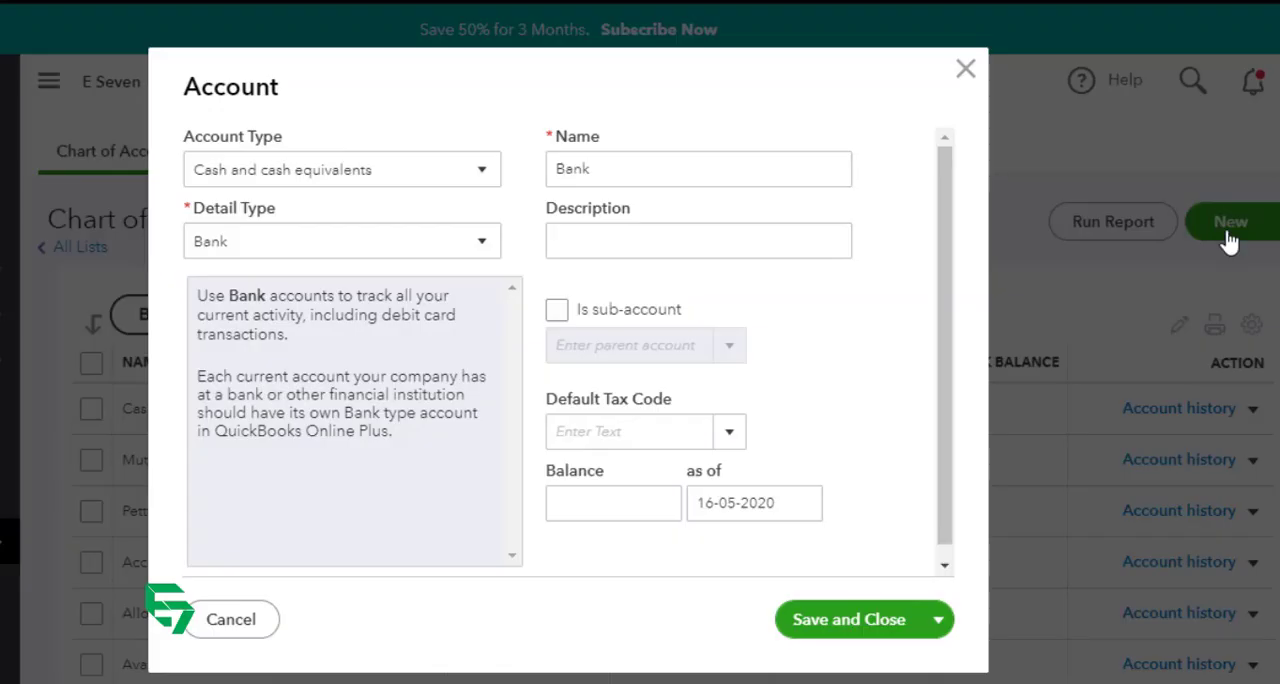
left_click(403, 183)
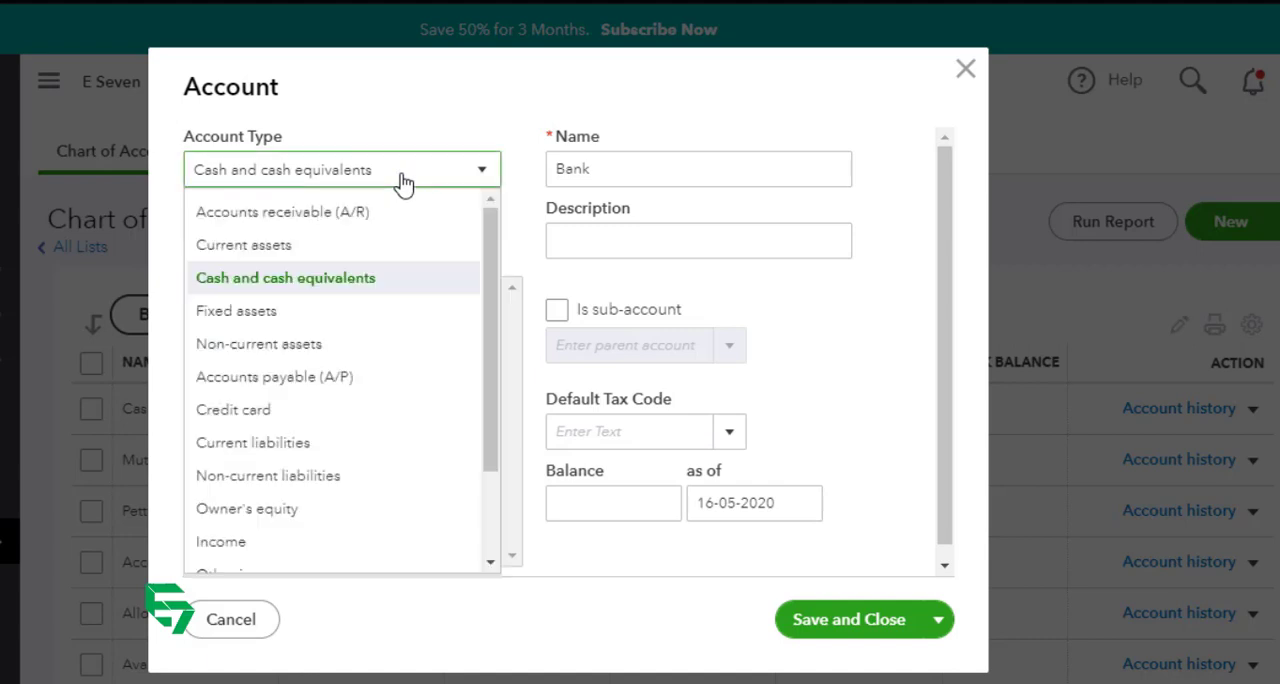
left_click(298, 97)
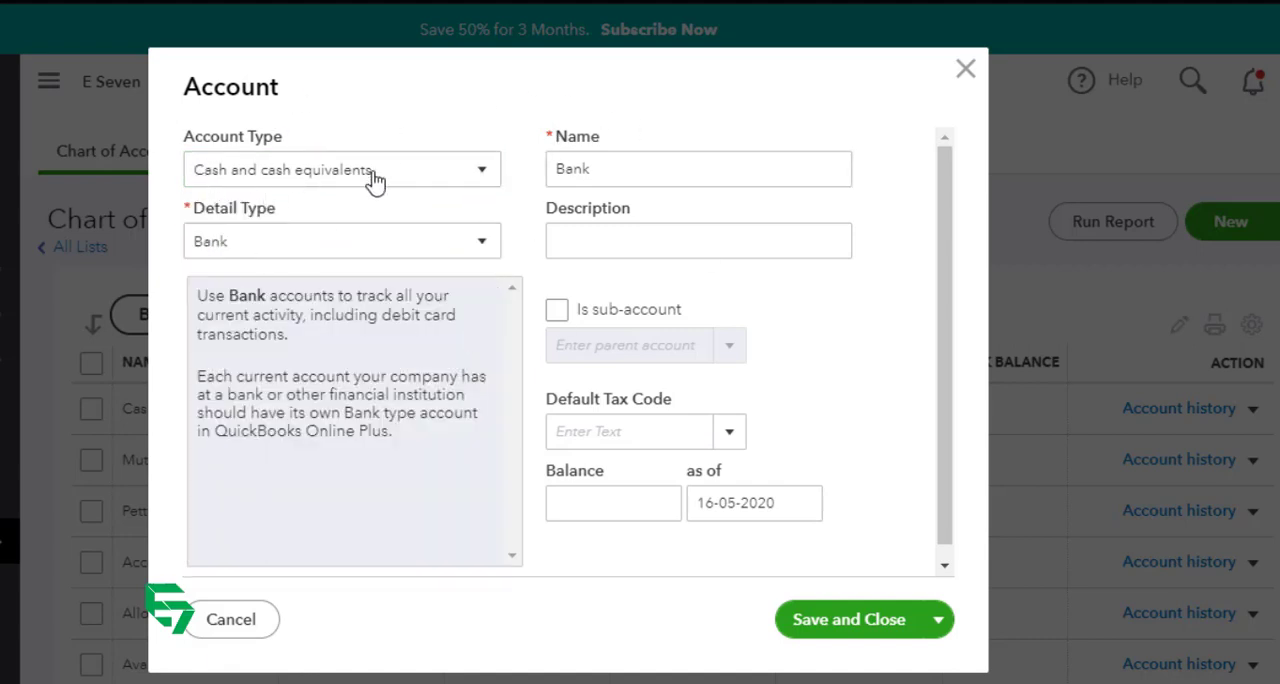
left_click(603, 165)
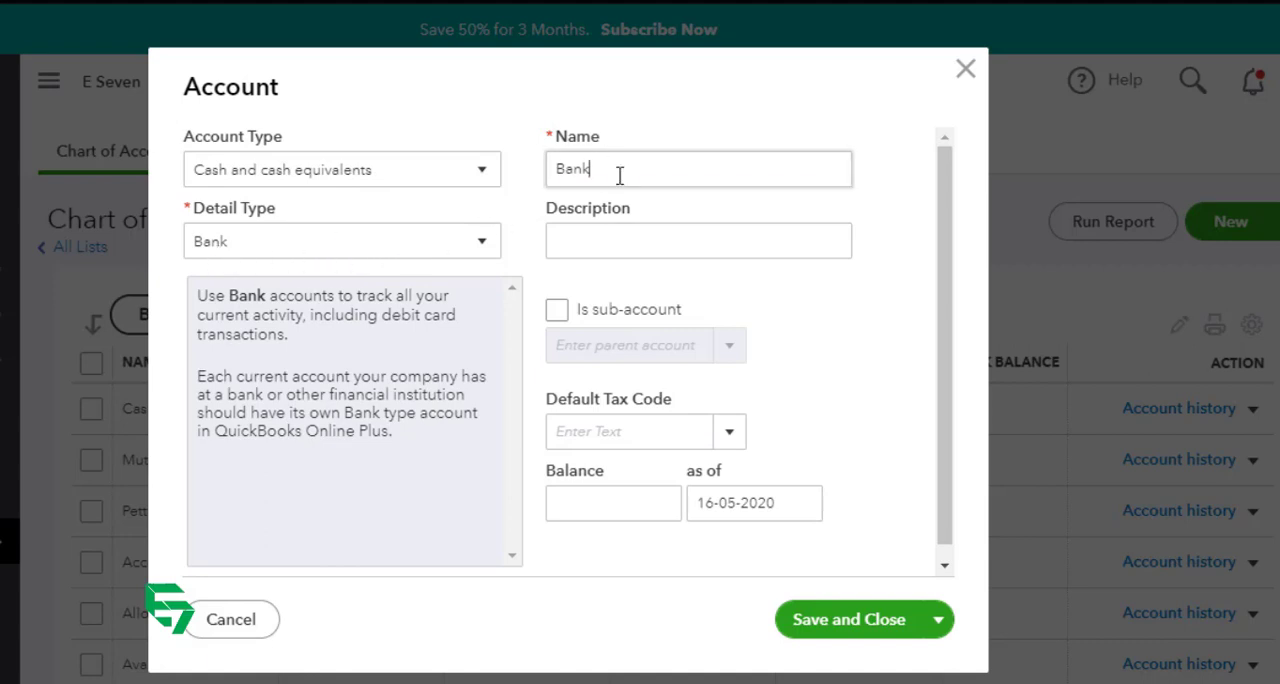
left_click(638, 235)
left_click(635, 168)
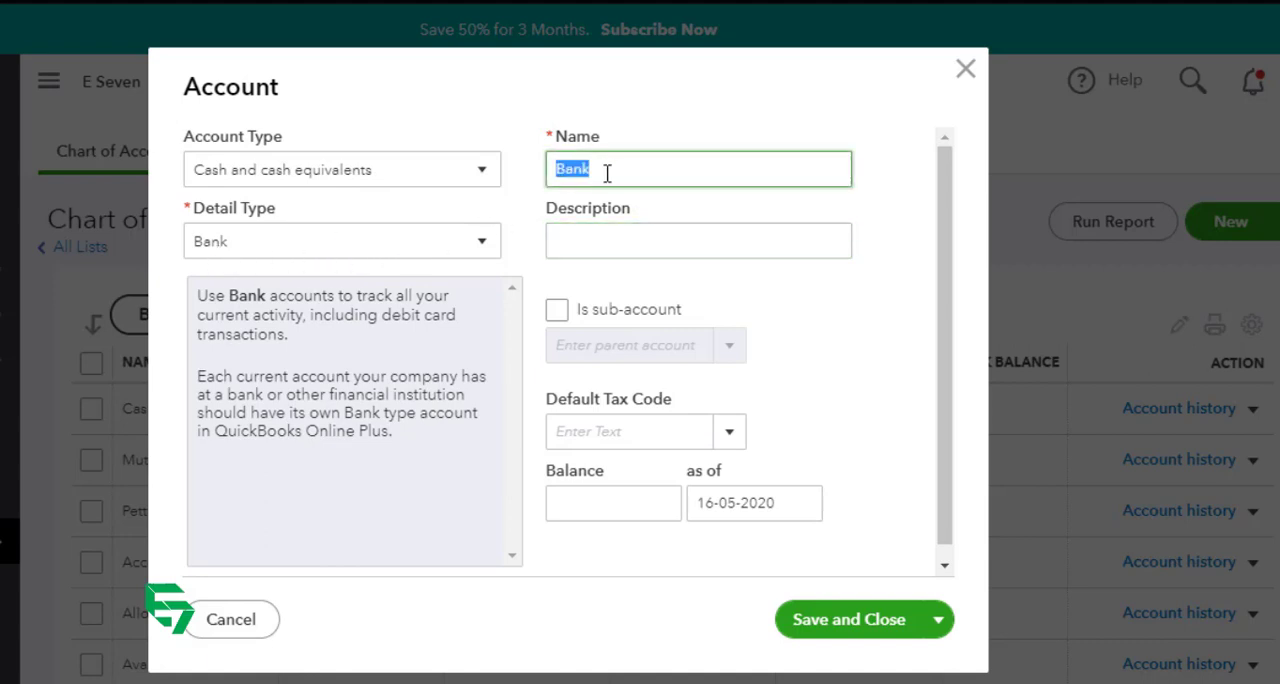
left_click_drag(587, 174, 560, 176)
left_click(607, 171)
left_click(430, 177)
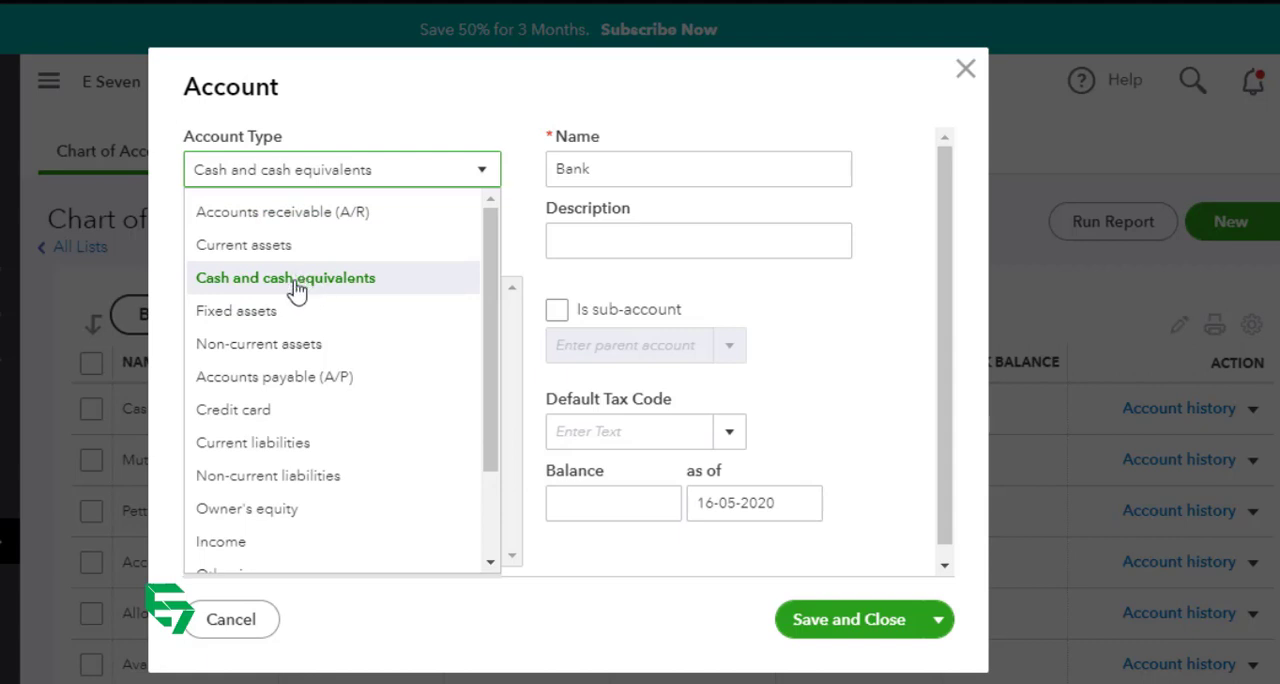
left_click_drag(489, 310, 489, 395)
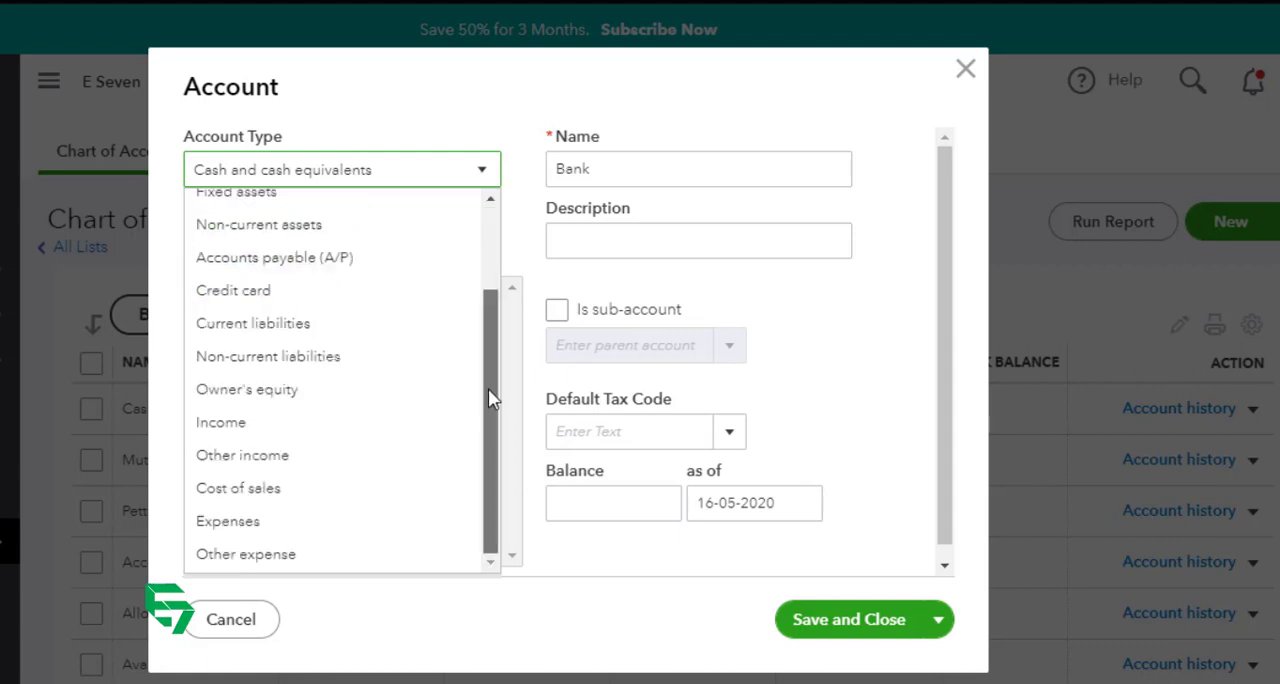
left_click_drag(494, 320, 494, 240)
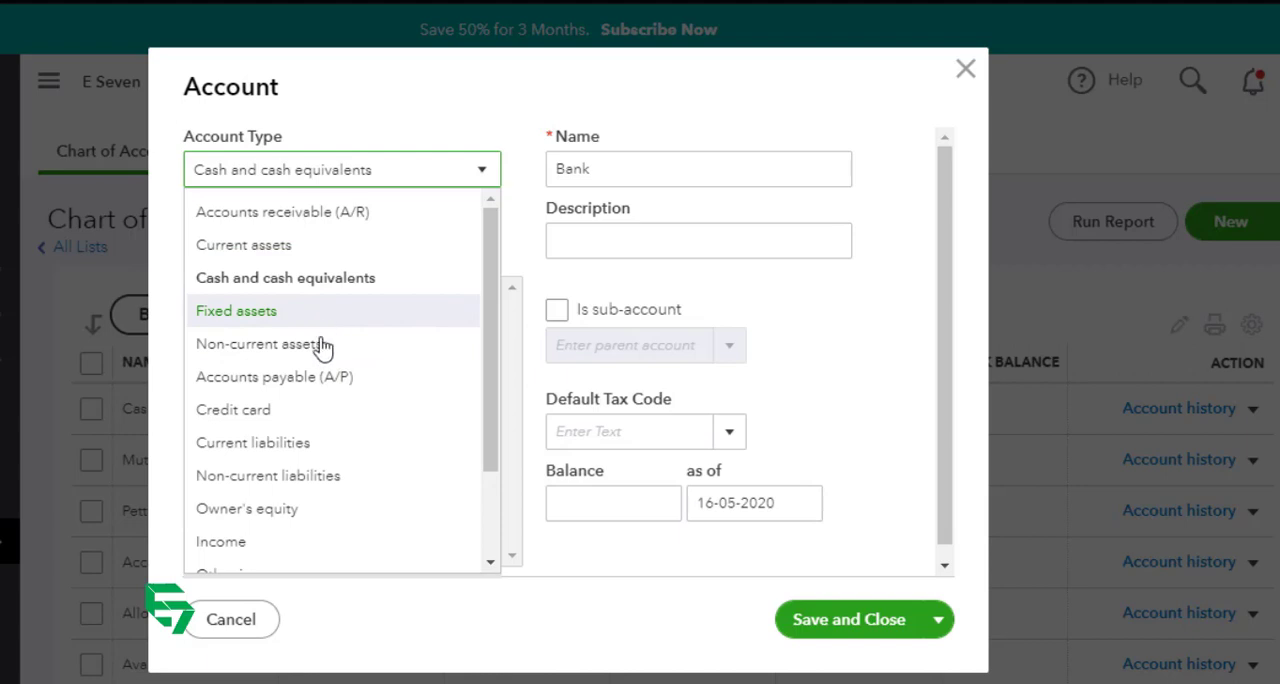
left_click(276, 282)
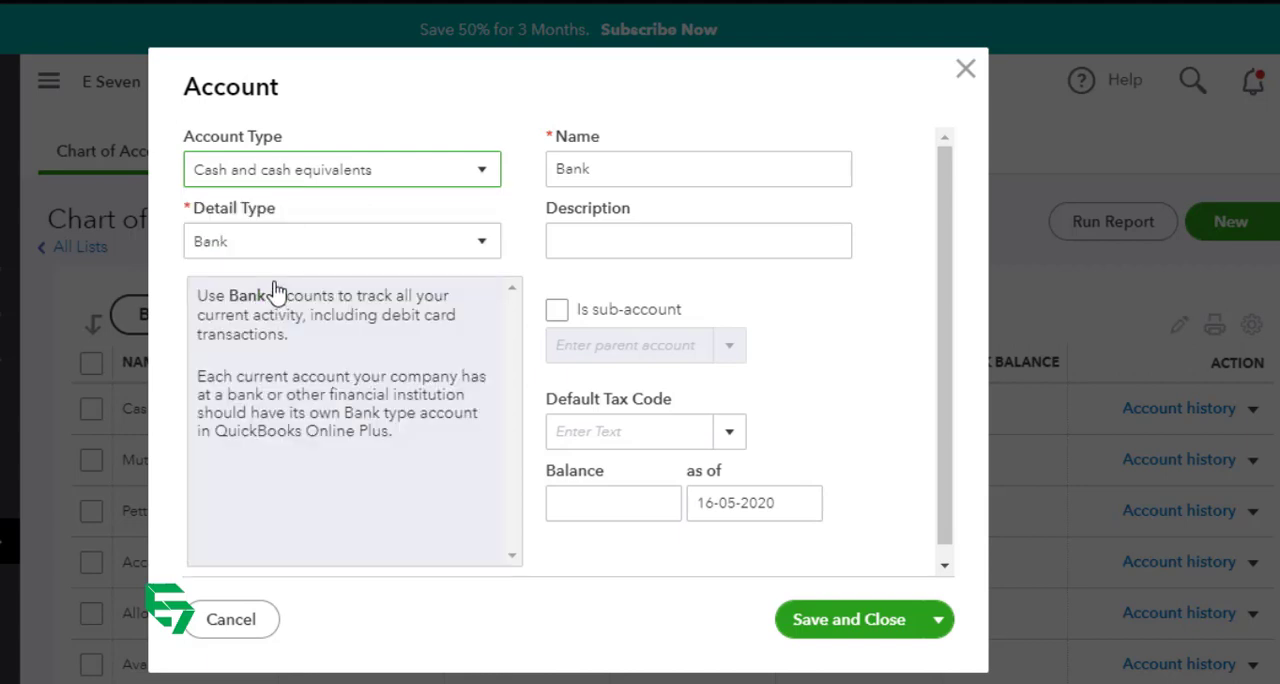
Step: Set the new account's detail type to Cash and cash equivalents, name it "Cash and Bank" and save it
left_click(322, 250)
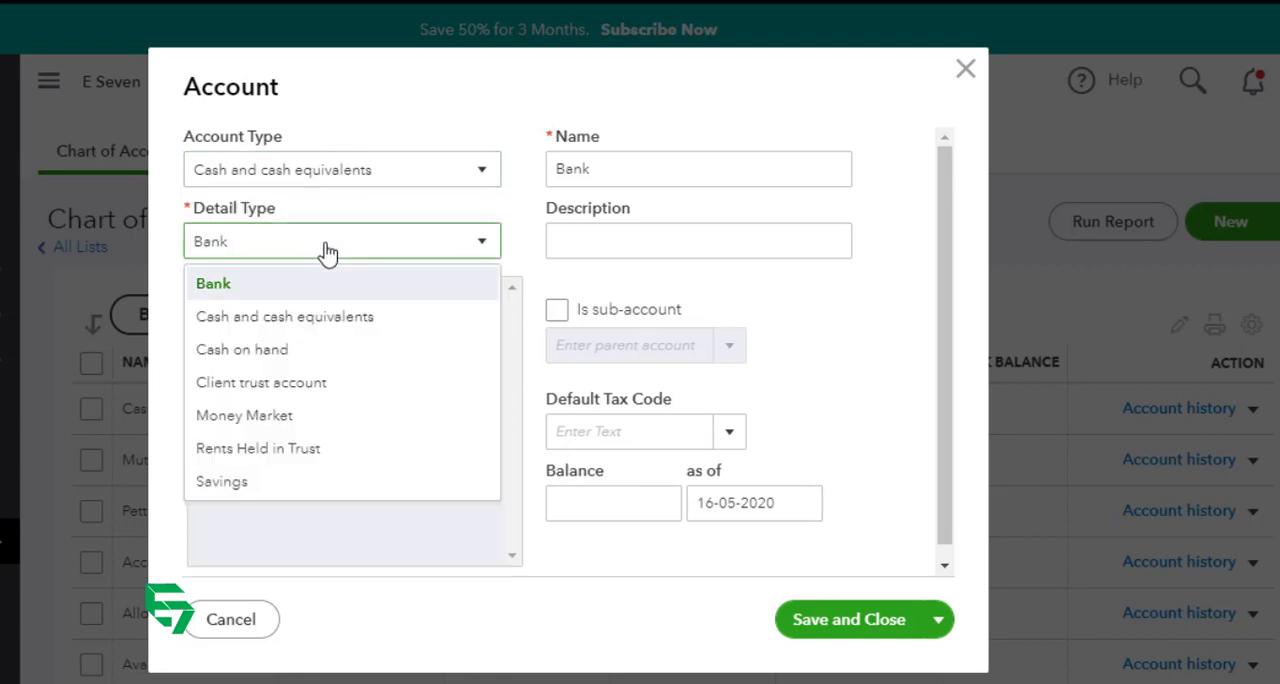
left_click(304, 326)
left_click(742, 174)
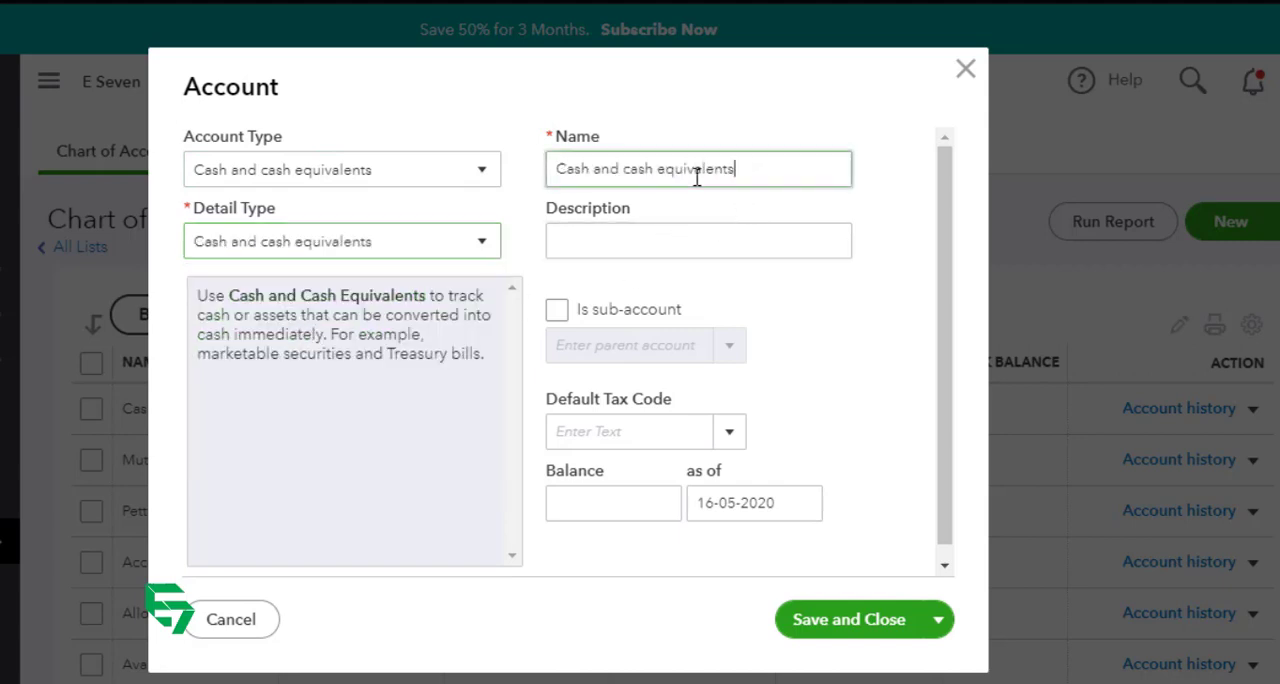
triple_click(697, 175)
type("CAsh ")
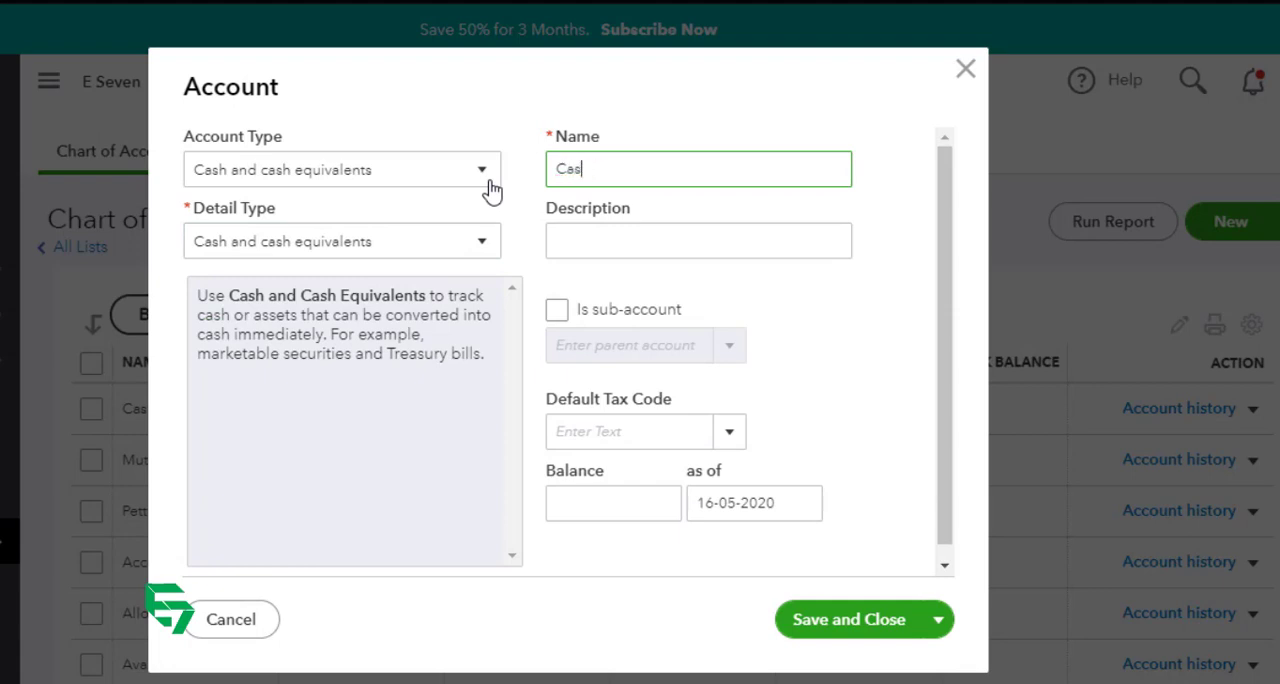
type("and Banks")
key("BackSpace")
left_click(667, 232)
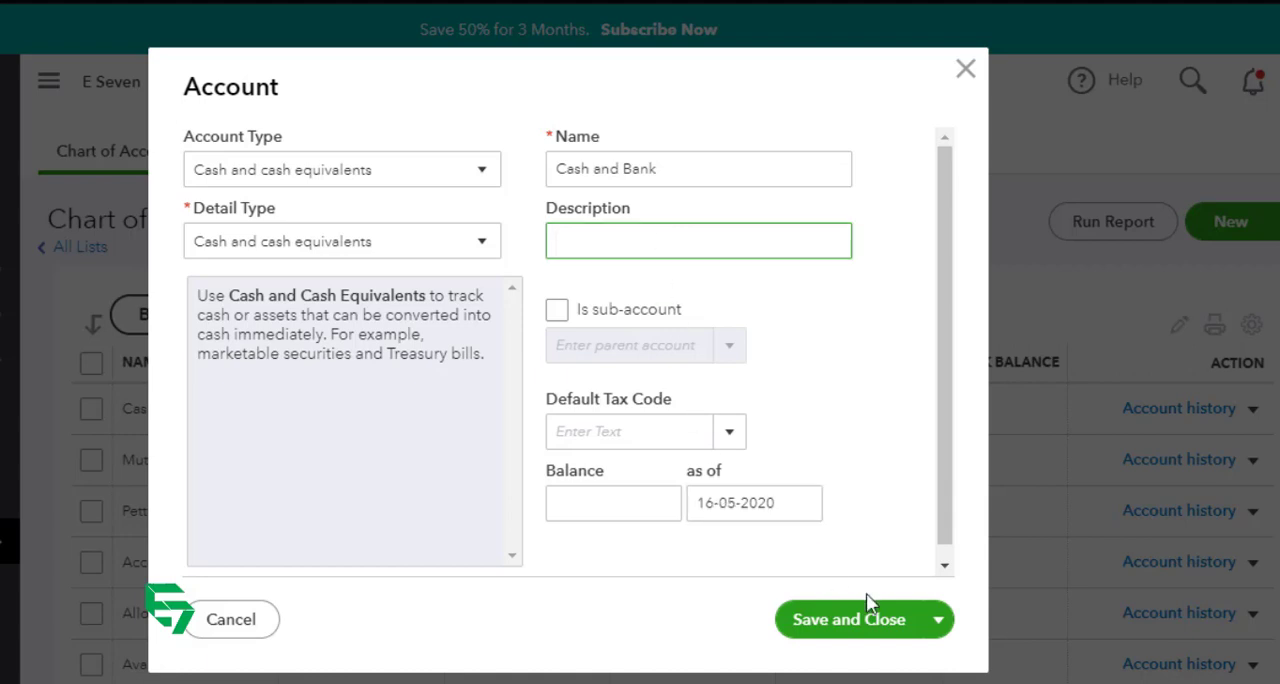
left_click(848, 621)
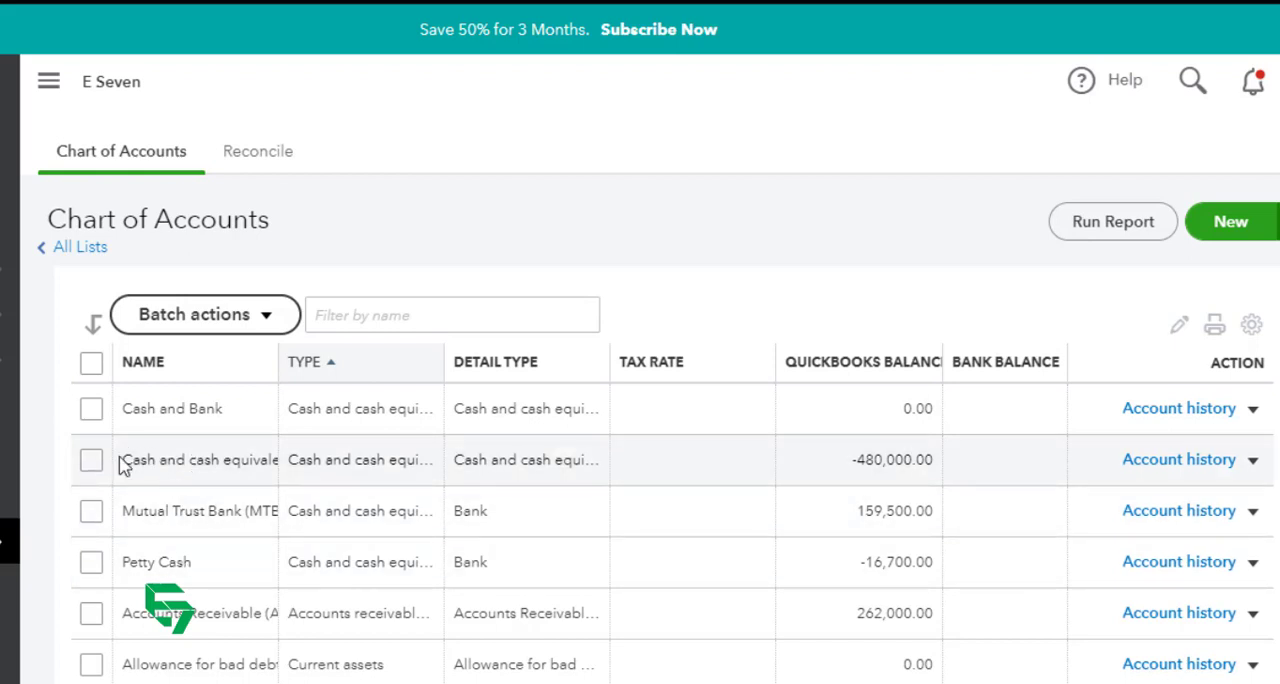
Step: Rename the existing "Cash and cash equivalents" account to "Cash HO" and save it
left_click_drag(123, 462, 263, 452)
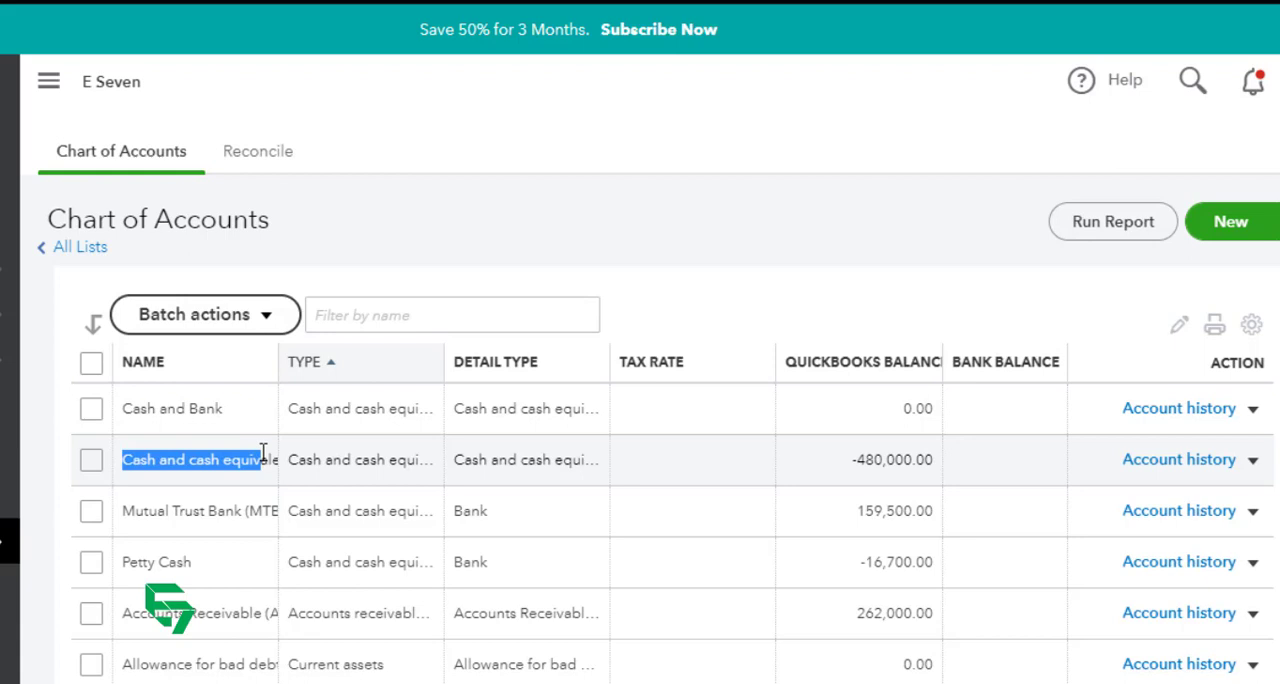
left_click(228, 492)
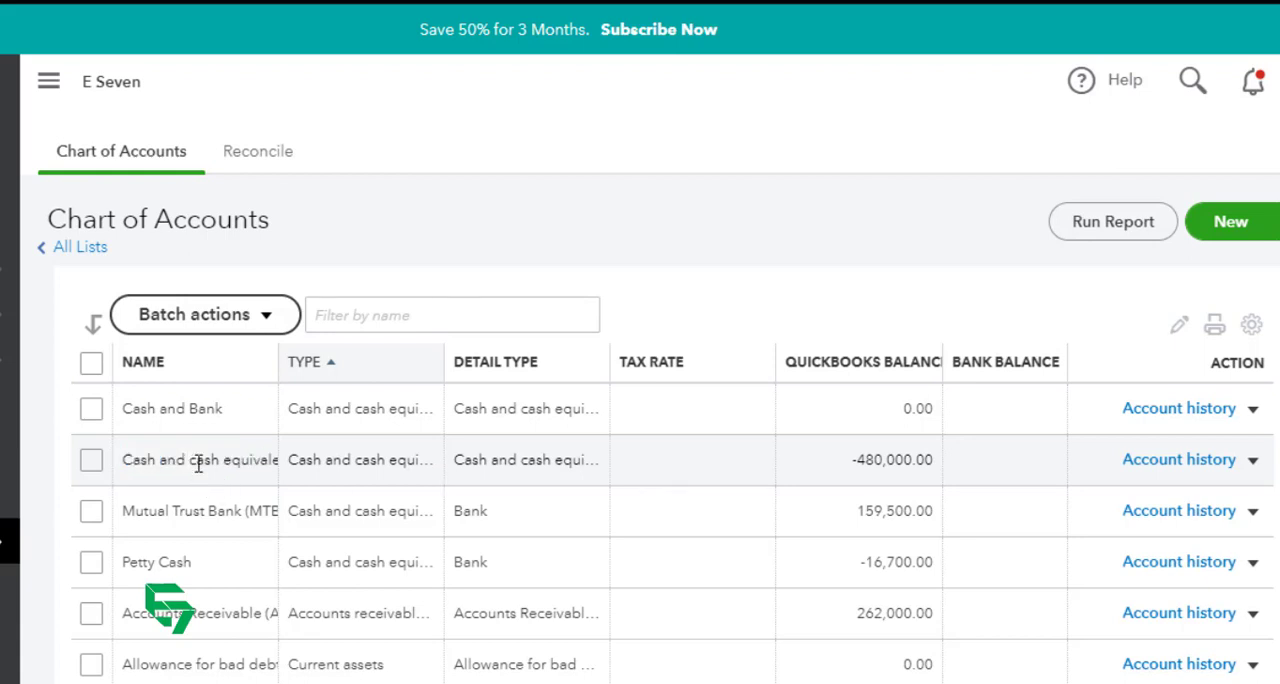
left_click(1253, 463)
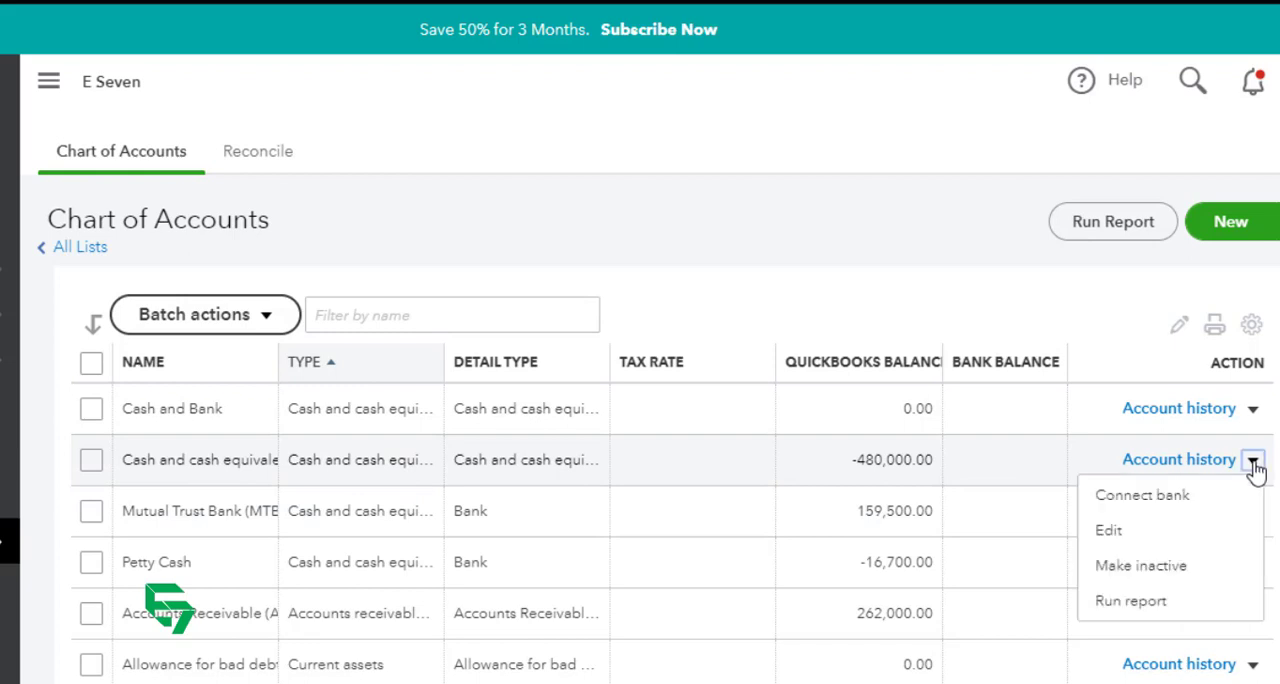
left_click(1168, 543)
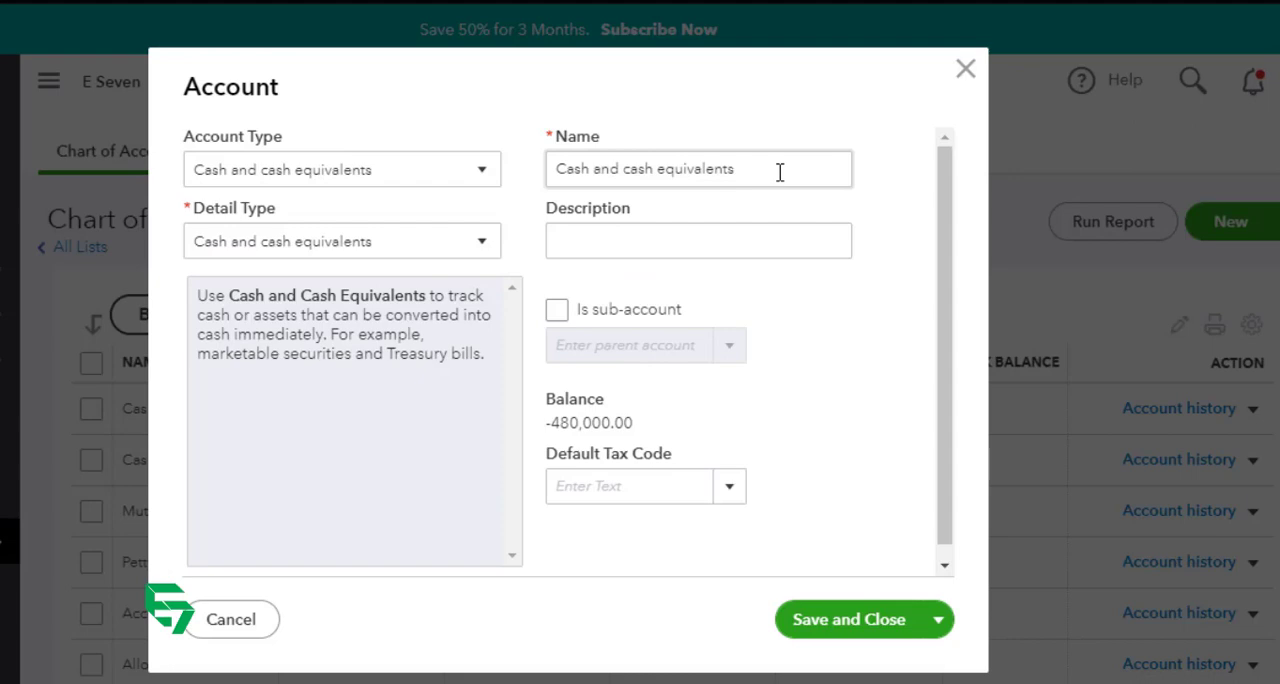
left_click_drag(777, 169, 523, 189)
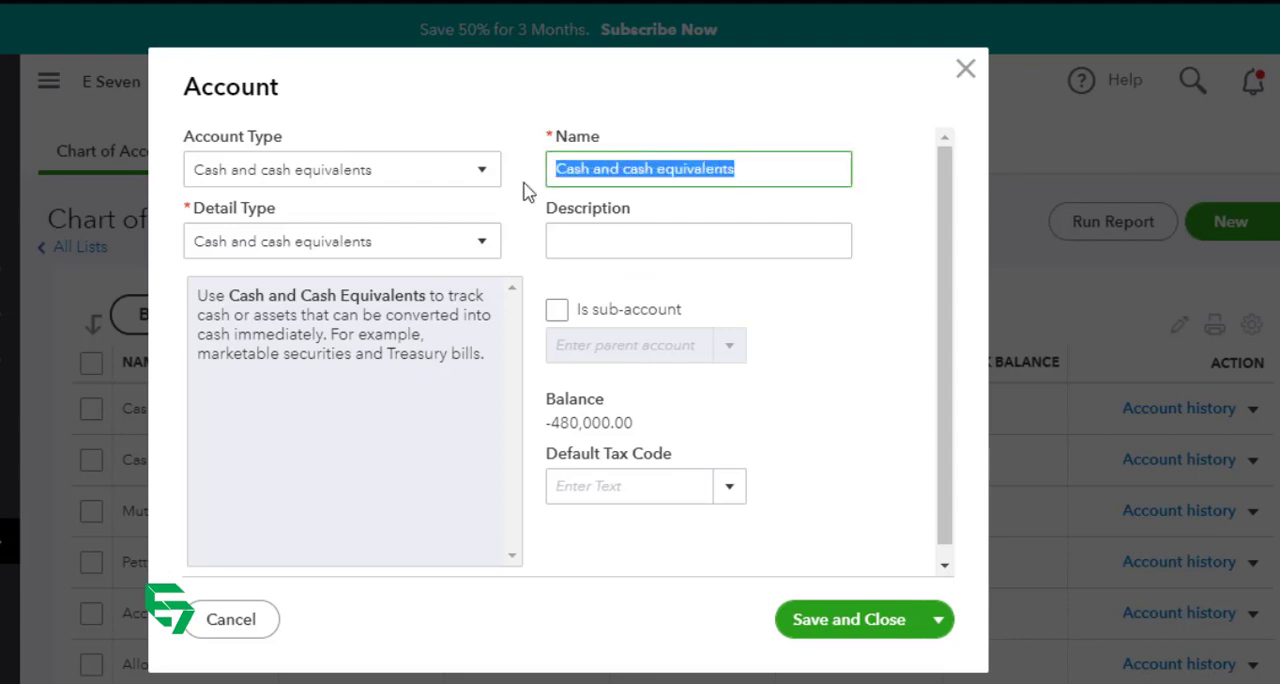
type("Cash HO")
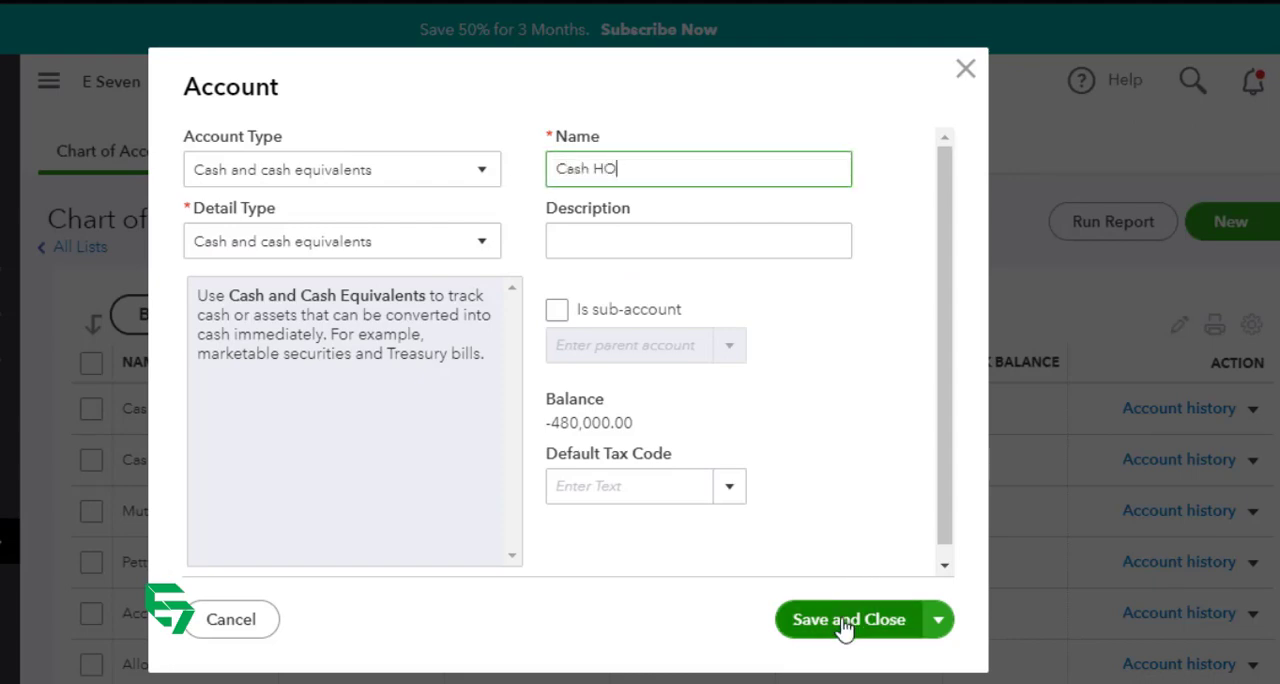
left_click(848, 620)
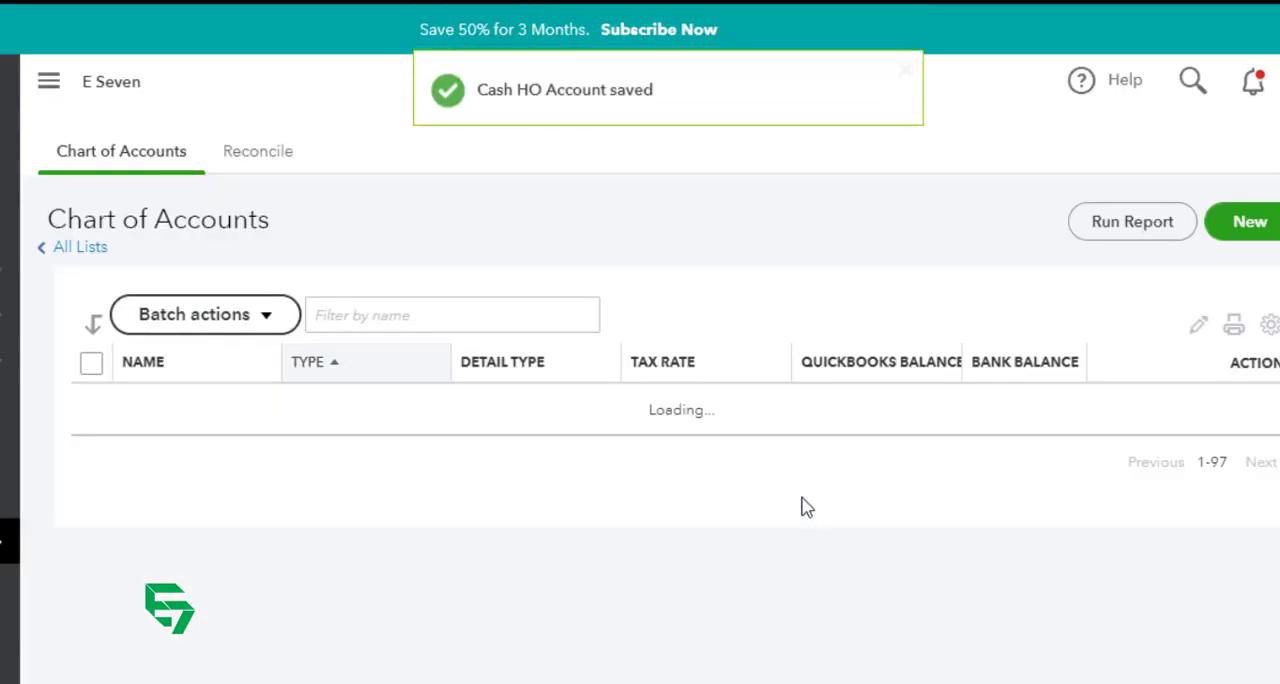
Step: Start a new account with both account type and detail type set to Cash and cash equivalents
scroll(787, 387, "down", 3)
scroll(787, 387, "up", 2)
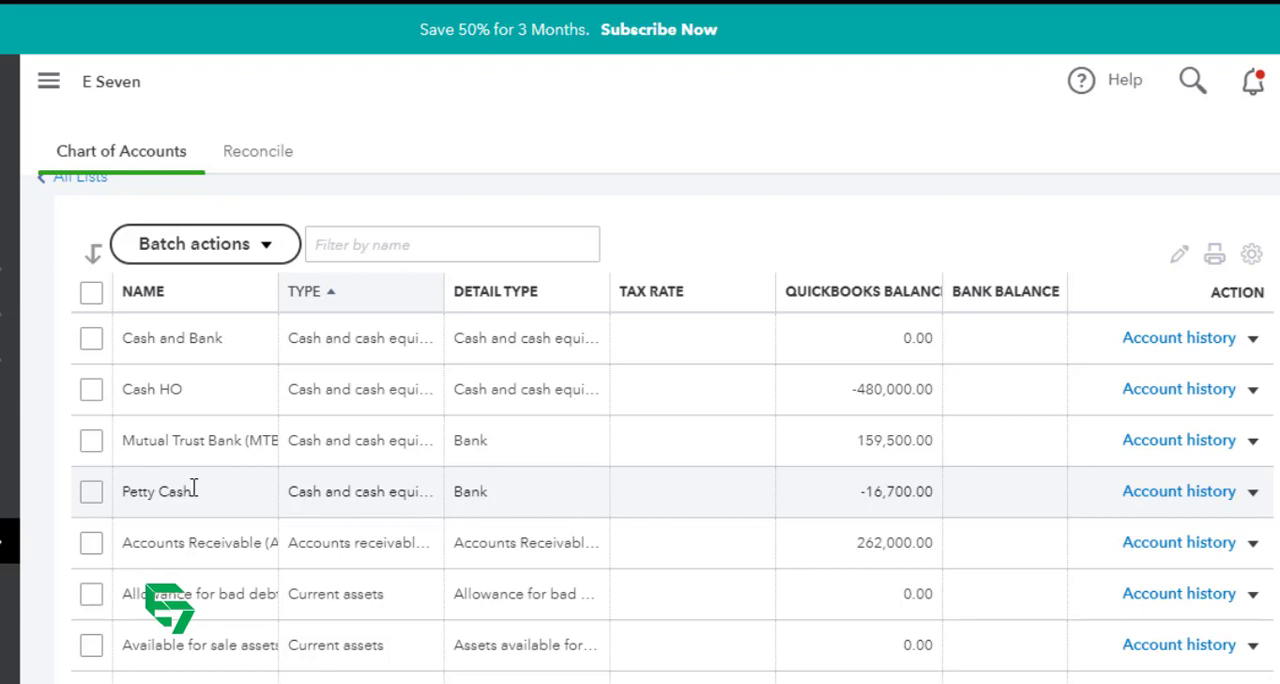
scroll(928, 242, "up", 1)
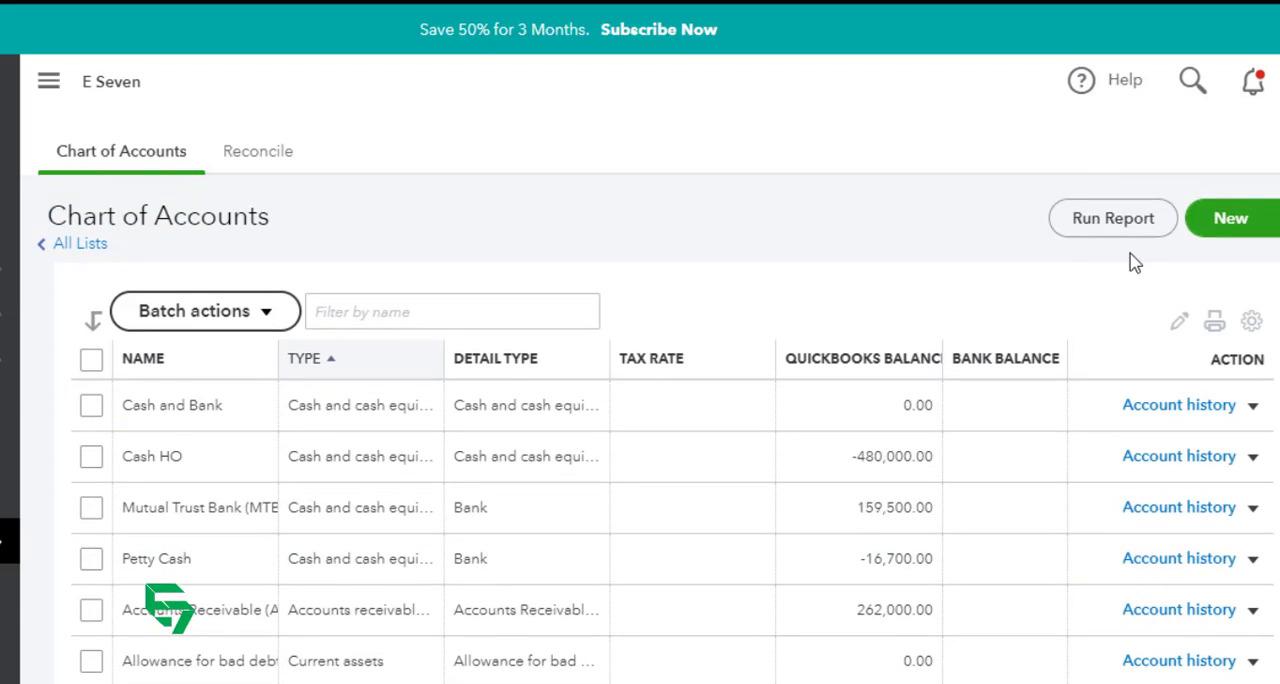
left_click(1232, 223)
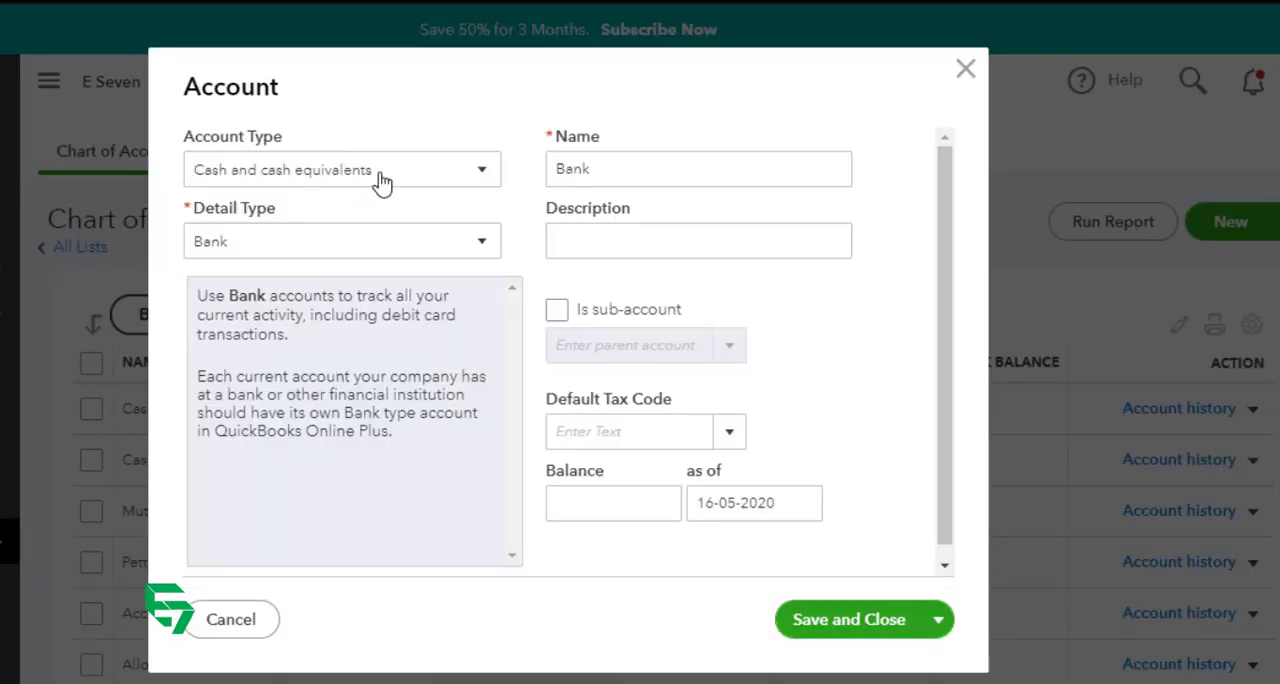
left_click(380, 180)
left_click(337, 280)
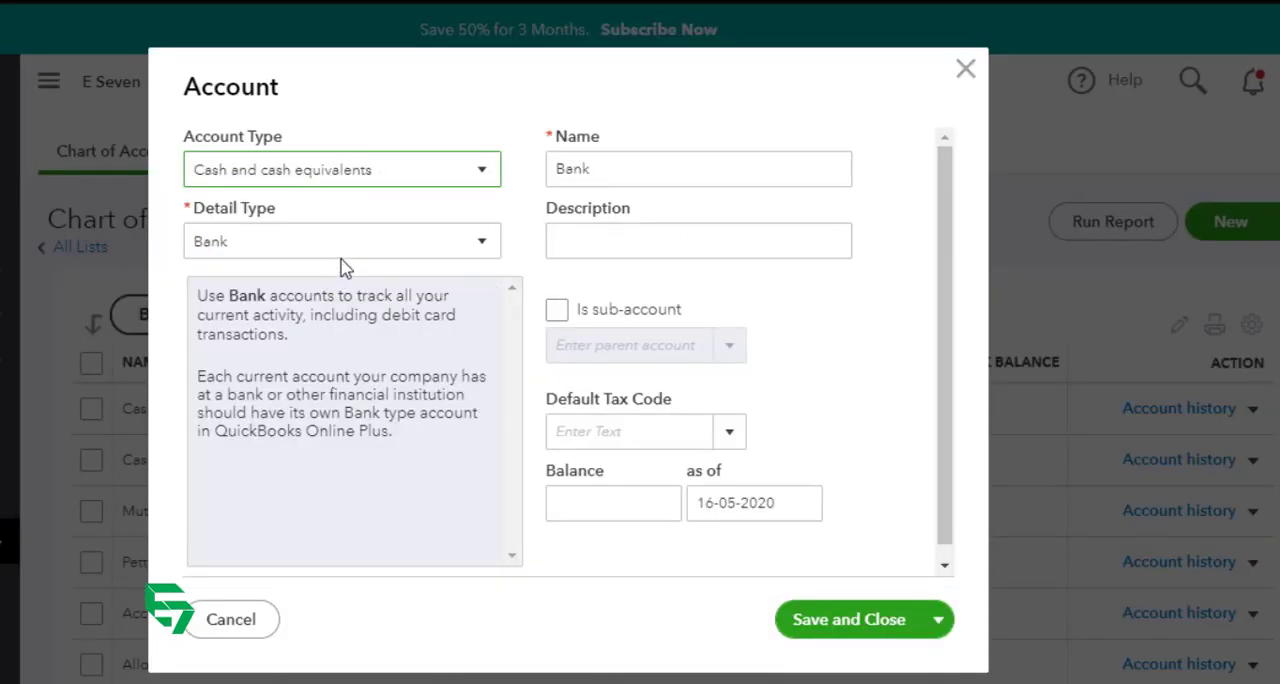
left_click(335, 250)
left_click(308, 318)
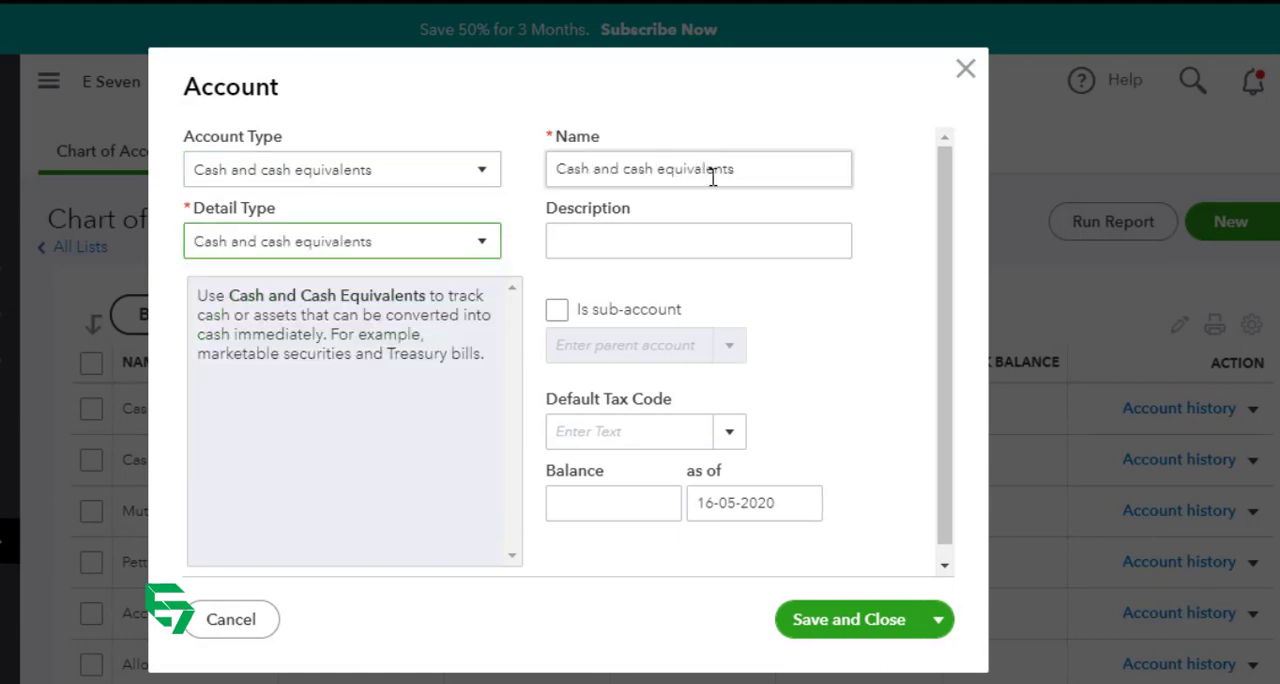
Step: Name the new account "Cash in Hand" and save it
triple_click(712, 176)
type("CAs")
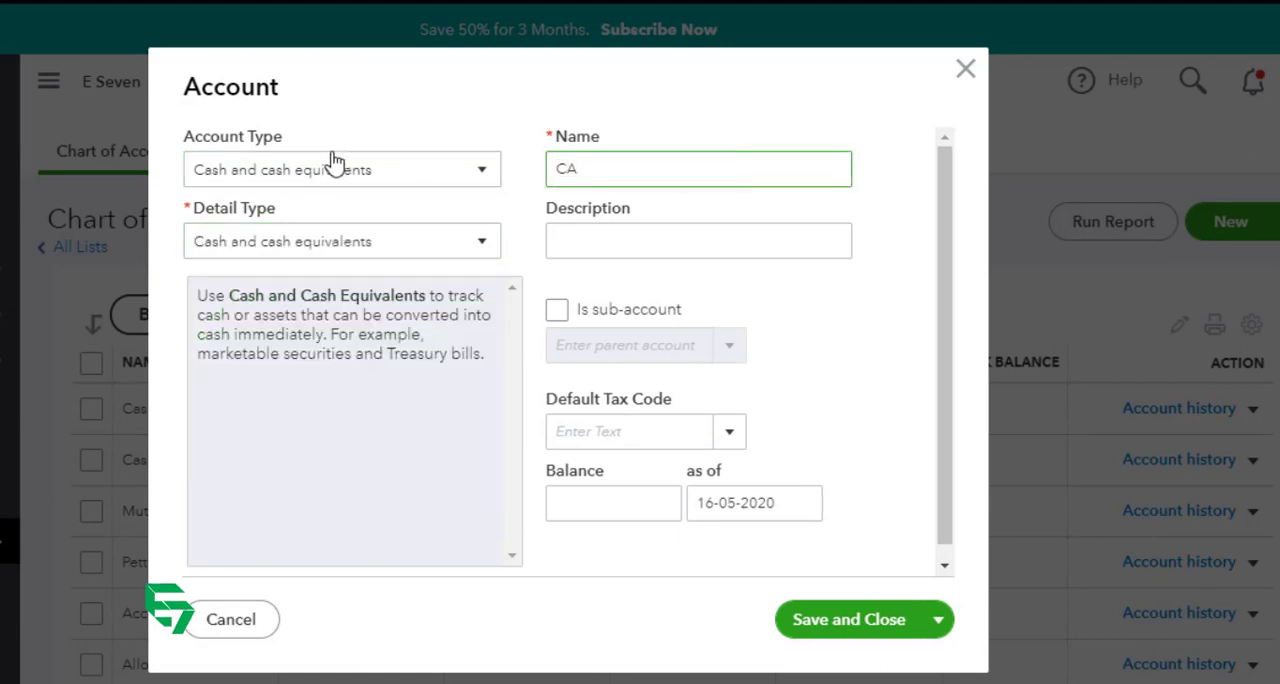
key("BackSpace")
type("ash in Hand")
left_click(823, 628)
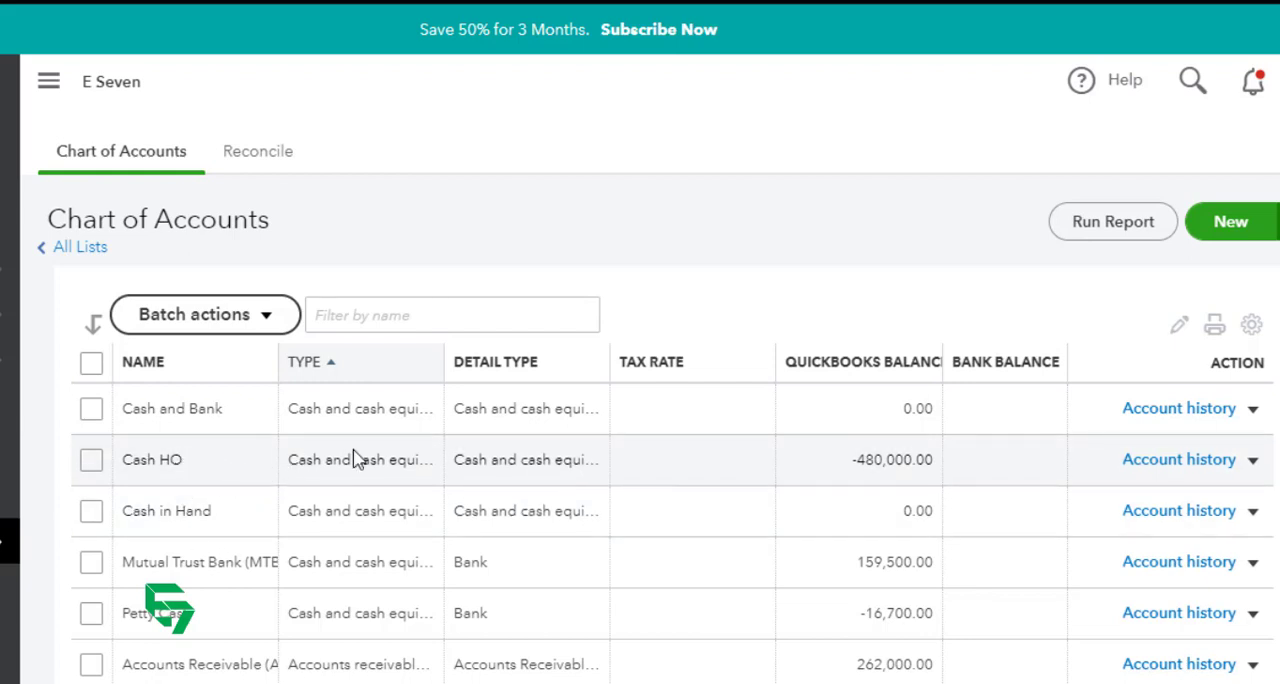
Step: Edit the Cash HO account to make it a sub-account of Cash in Hand, and save it
left_click(1252, 460)
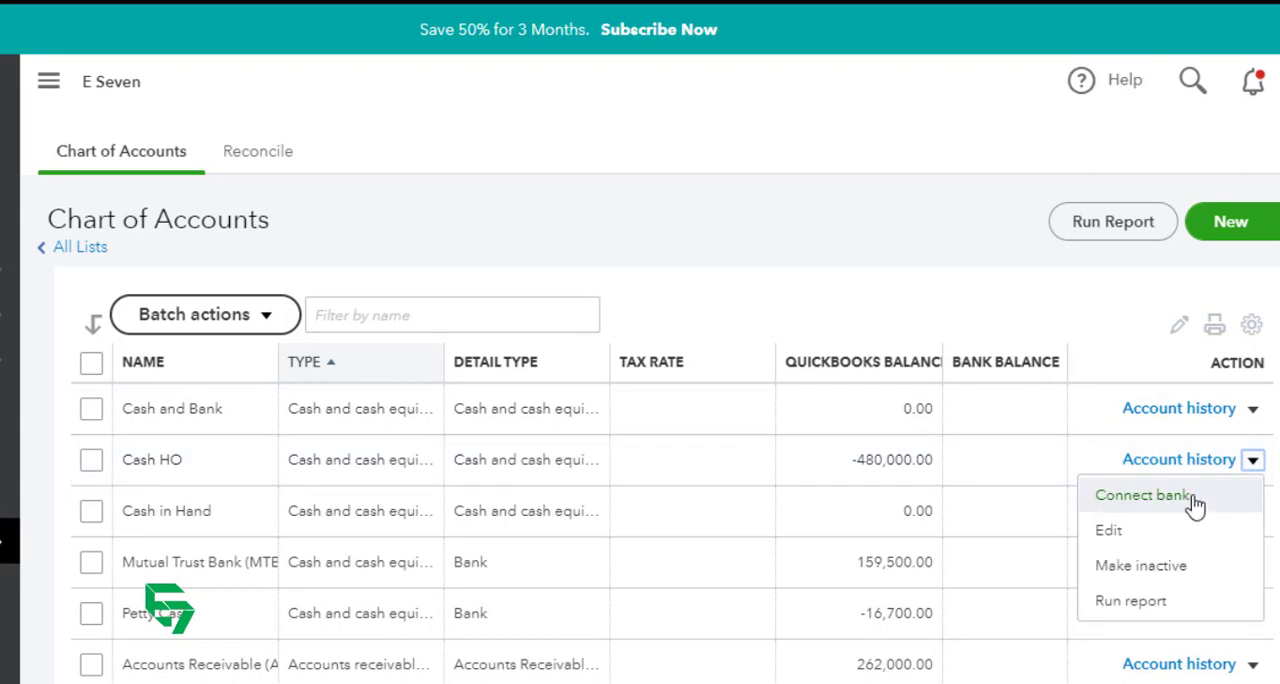
left_click(1135, 530)
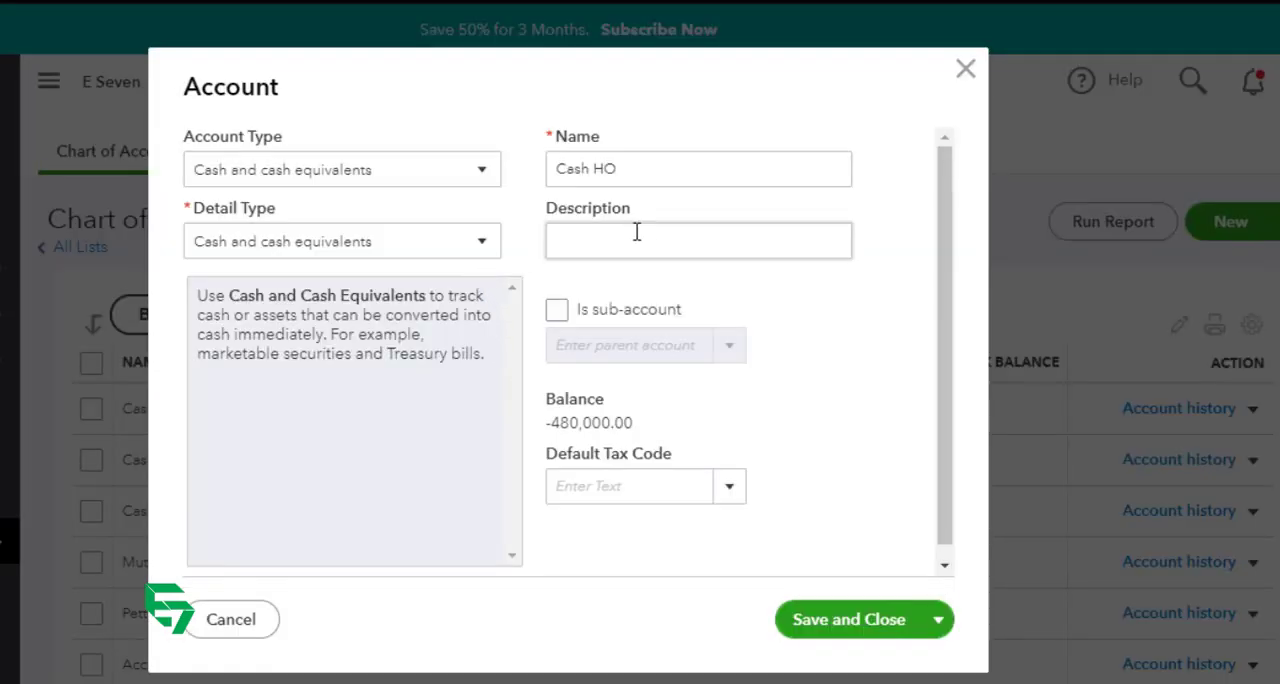
left_click(626, 169)
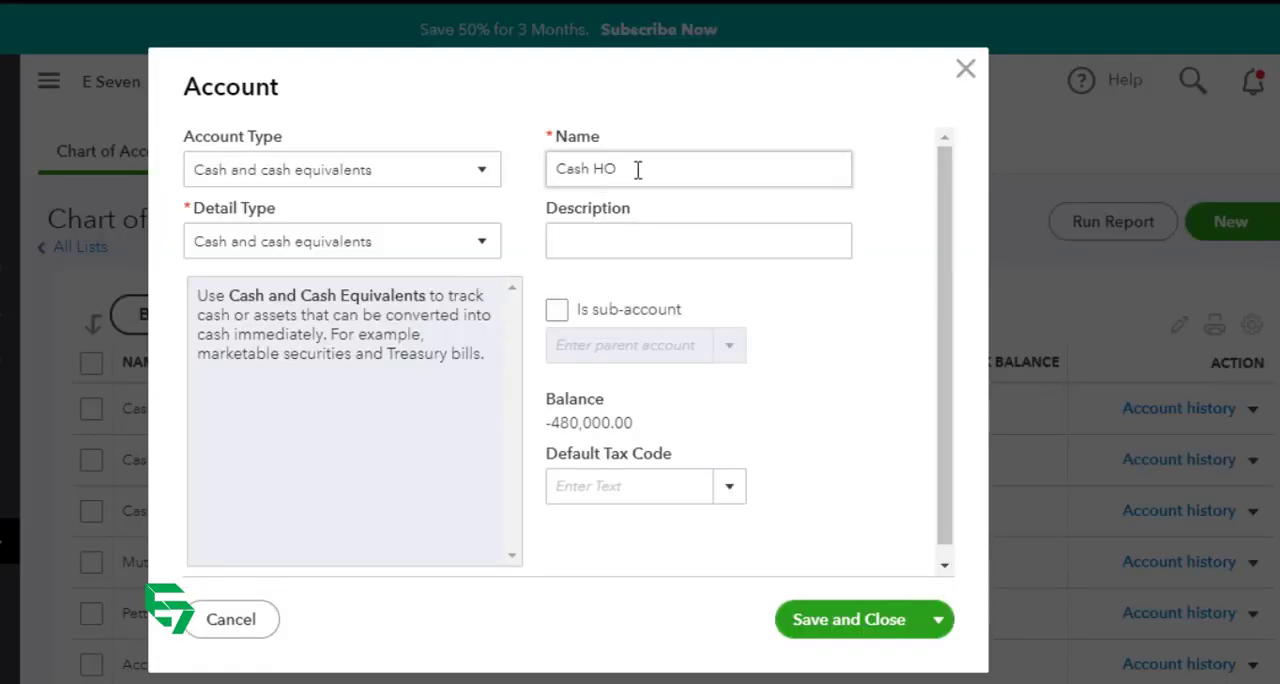
left_click(556, 312)
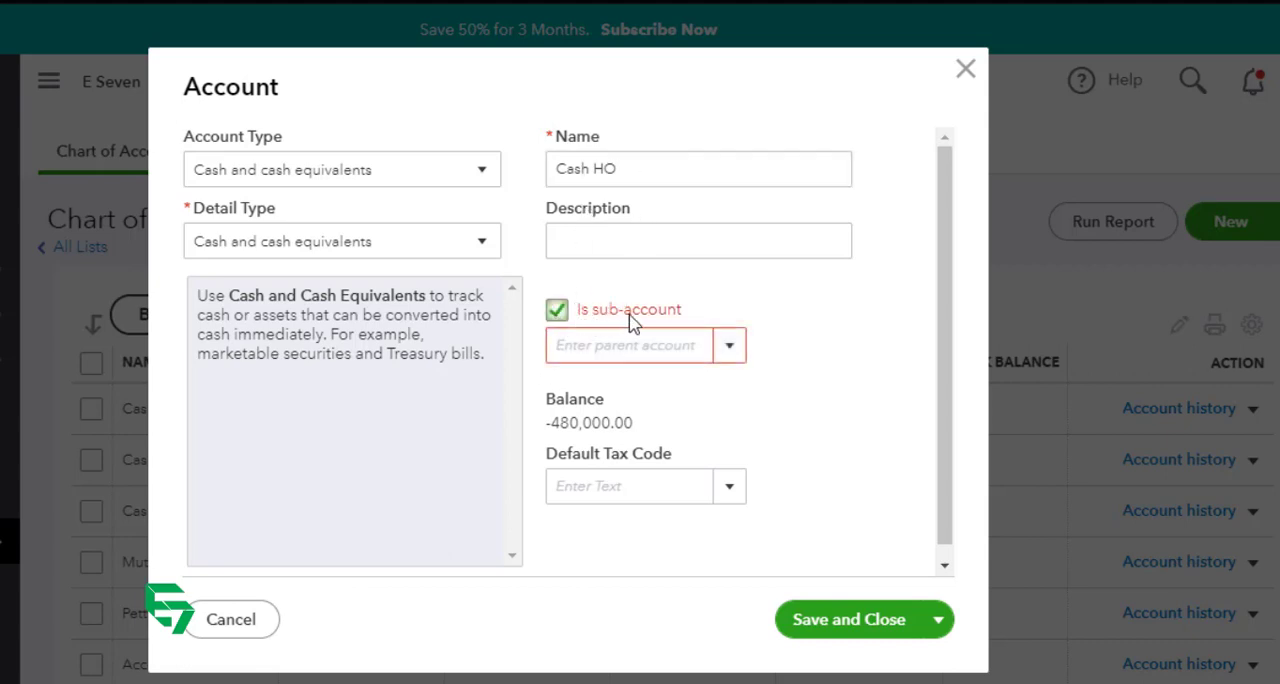
left_click(668, 346)
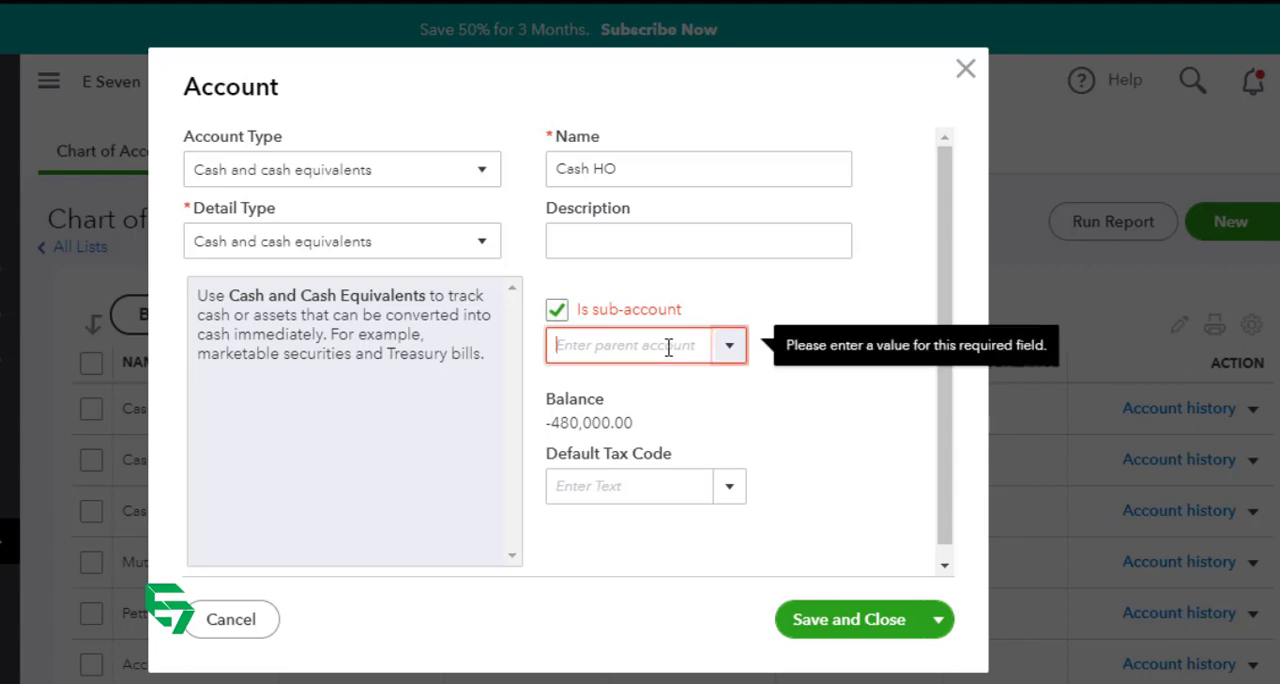
type("Cash and Bank")
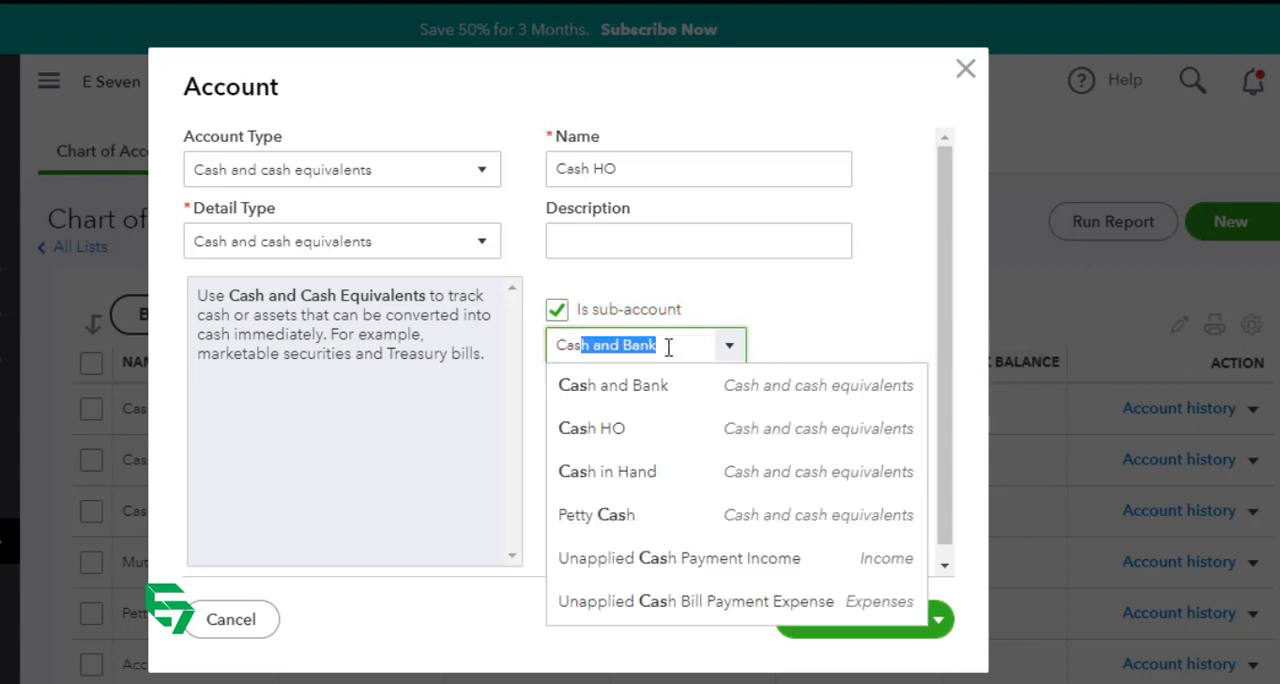
left_click(645, 486)
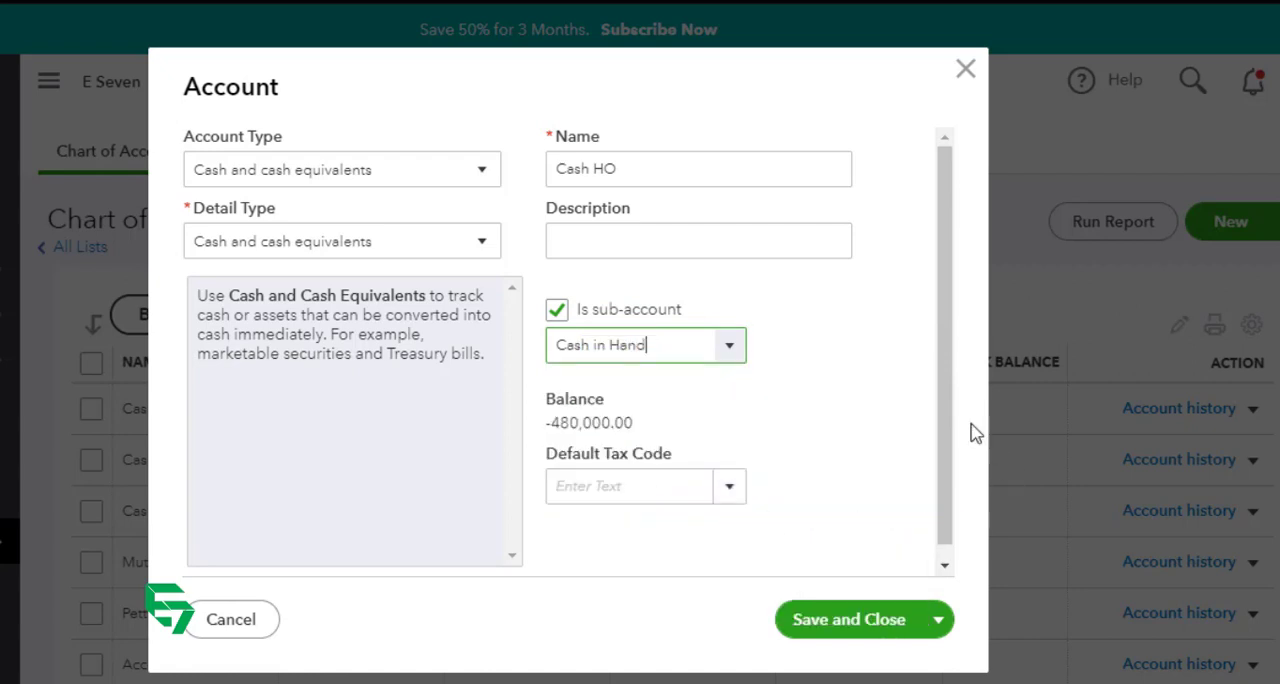
left_click(857, 632)
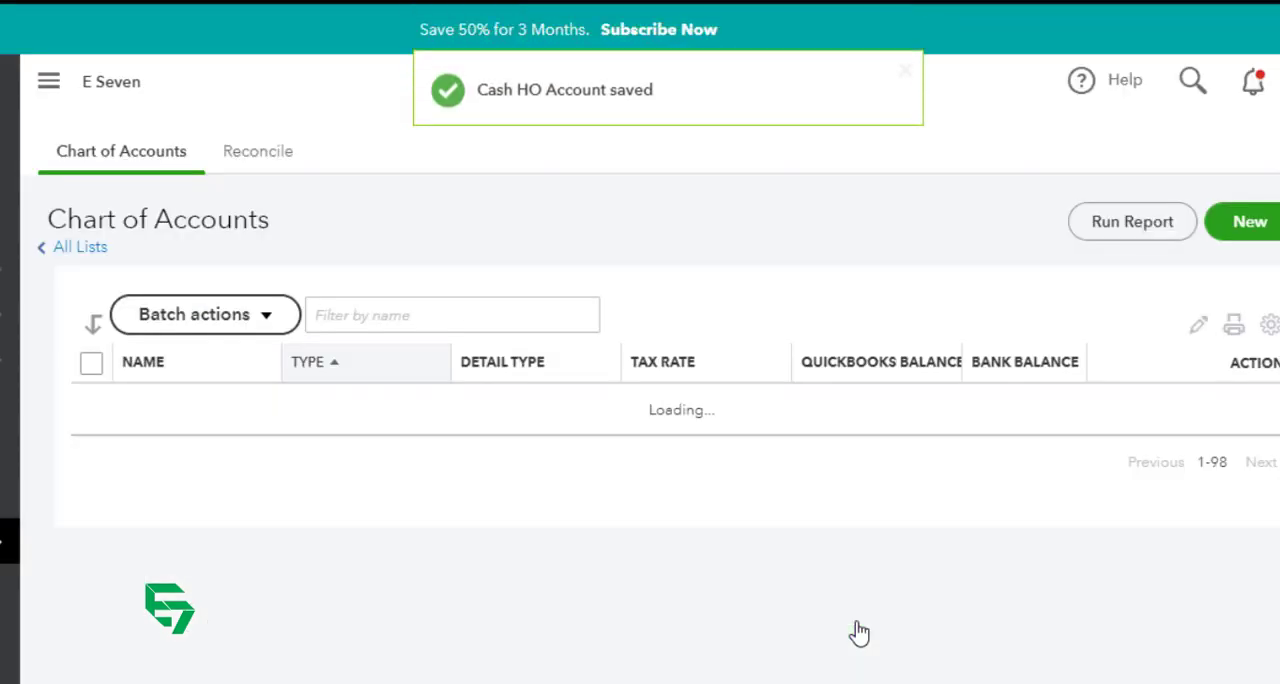
Step: Edit the Petty Cash account to make it a sub-account of Cash in Hand, and save it
scroll(859, 633, "down", 3)
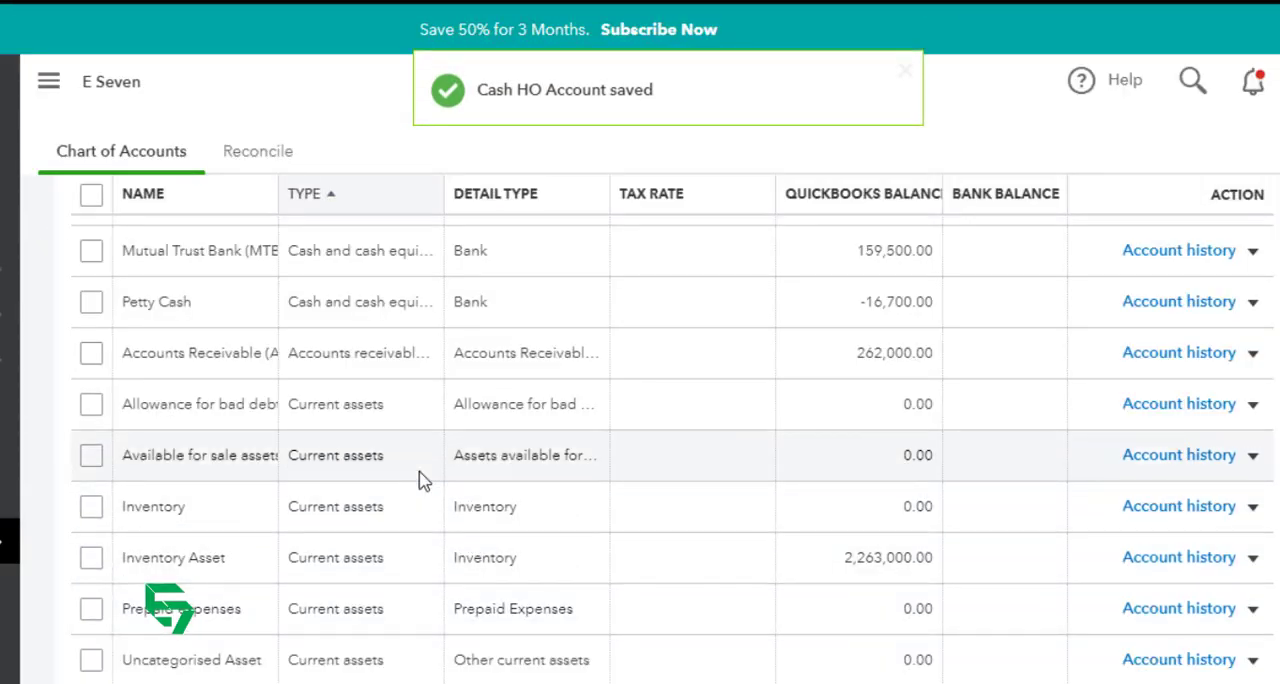
scroll(423, 477, "up", 3)
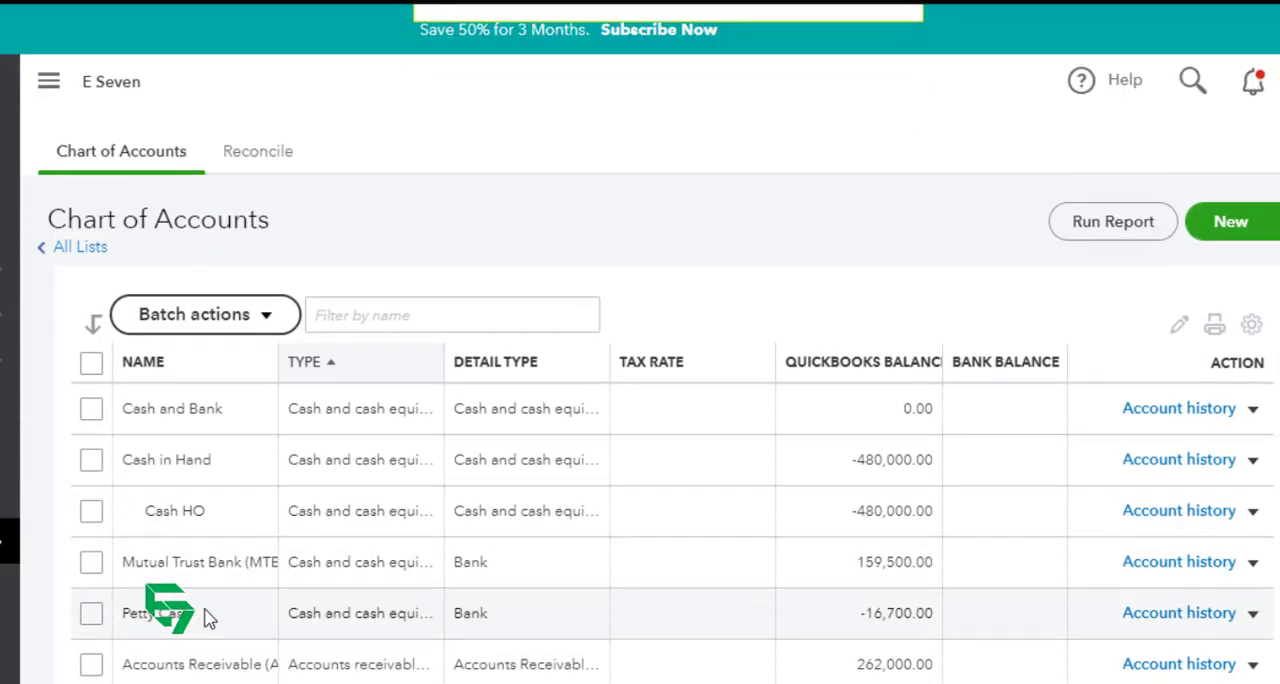
left_click(1253, 614)
left_click(1108, 512)
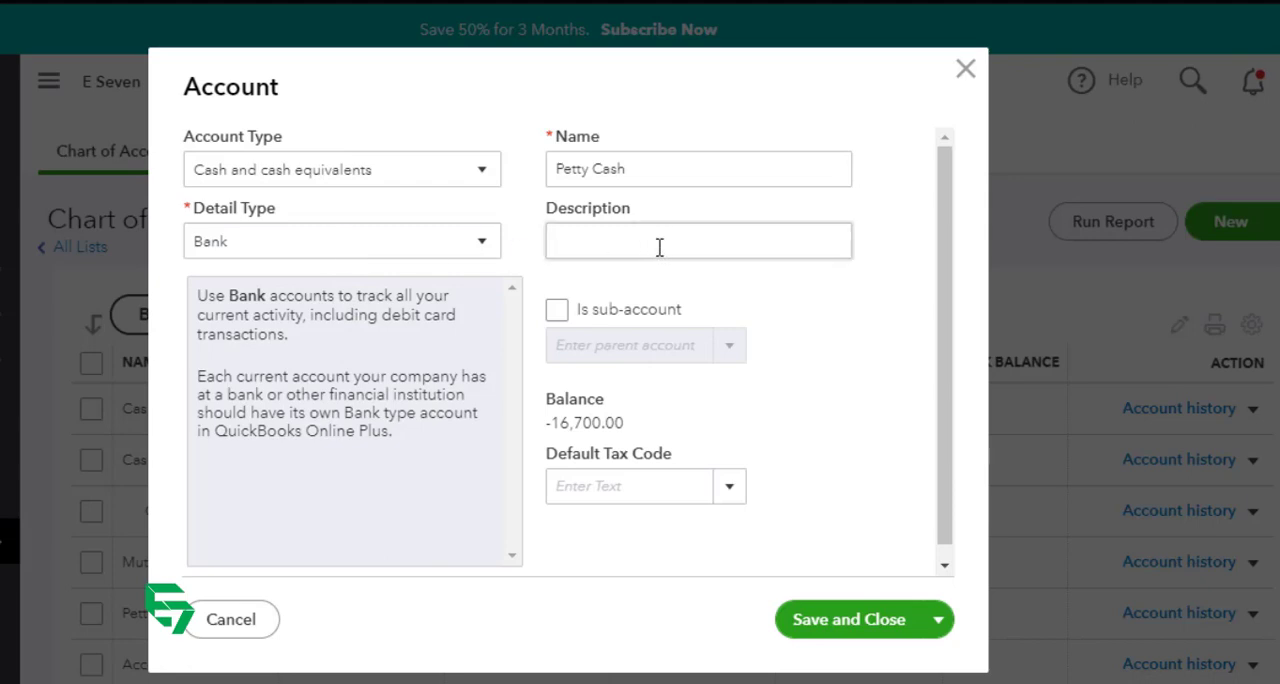
left_click(557, 312)
left_click(638, 345)
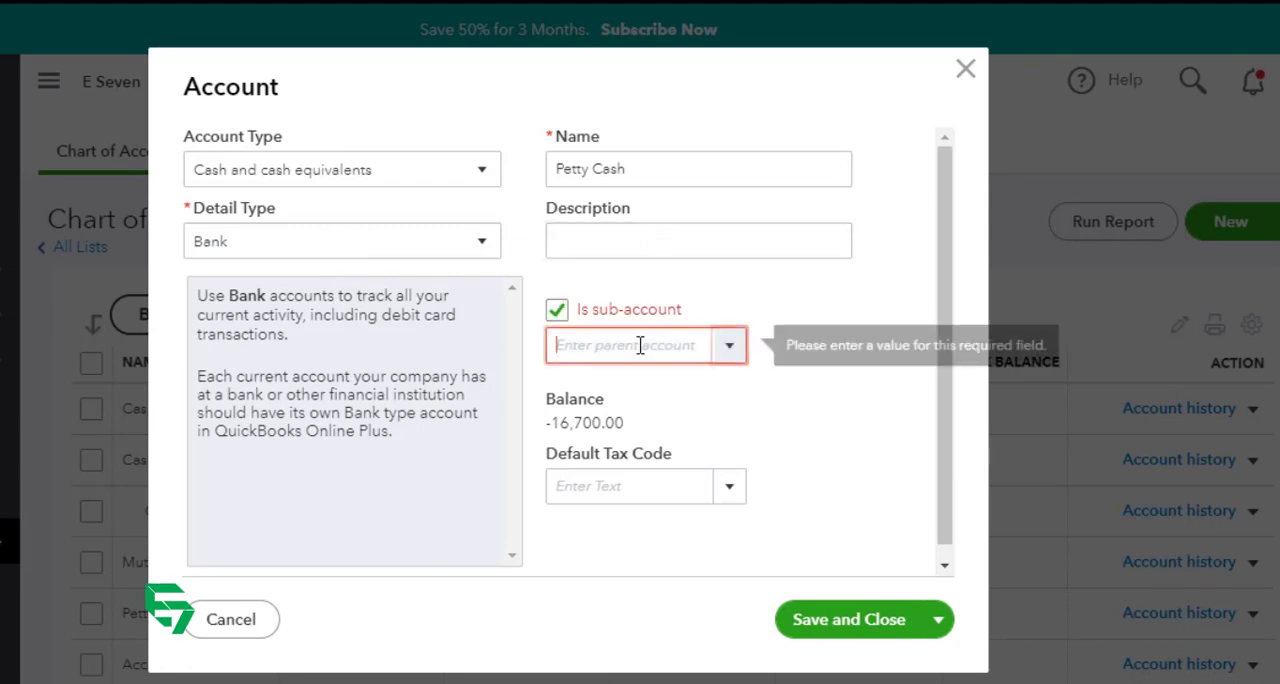
type("cash")
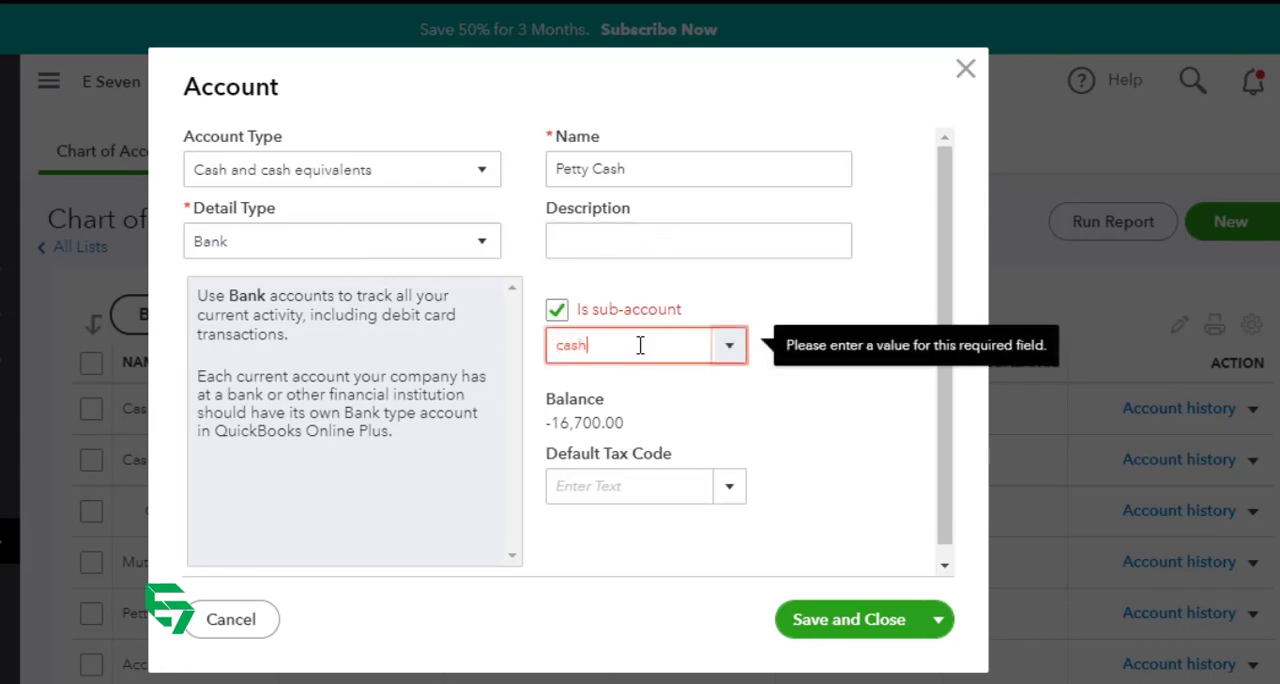
type(" in Hand")
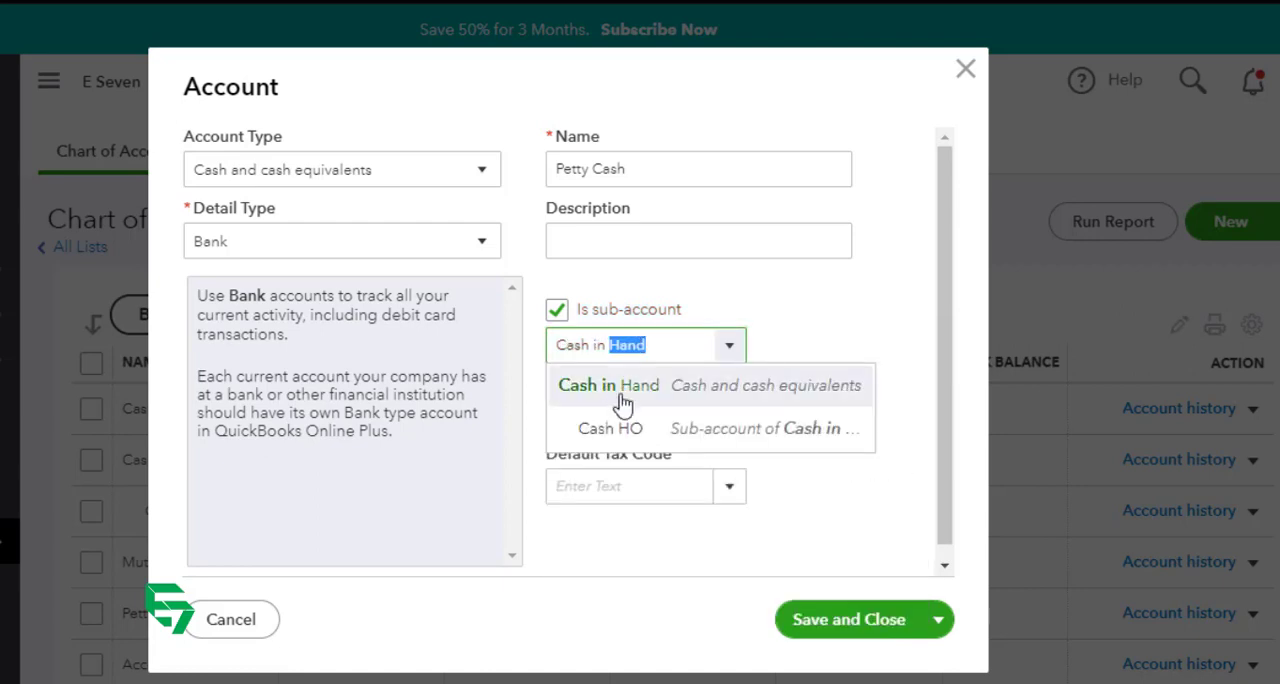
left_click(617, 390)
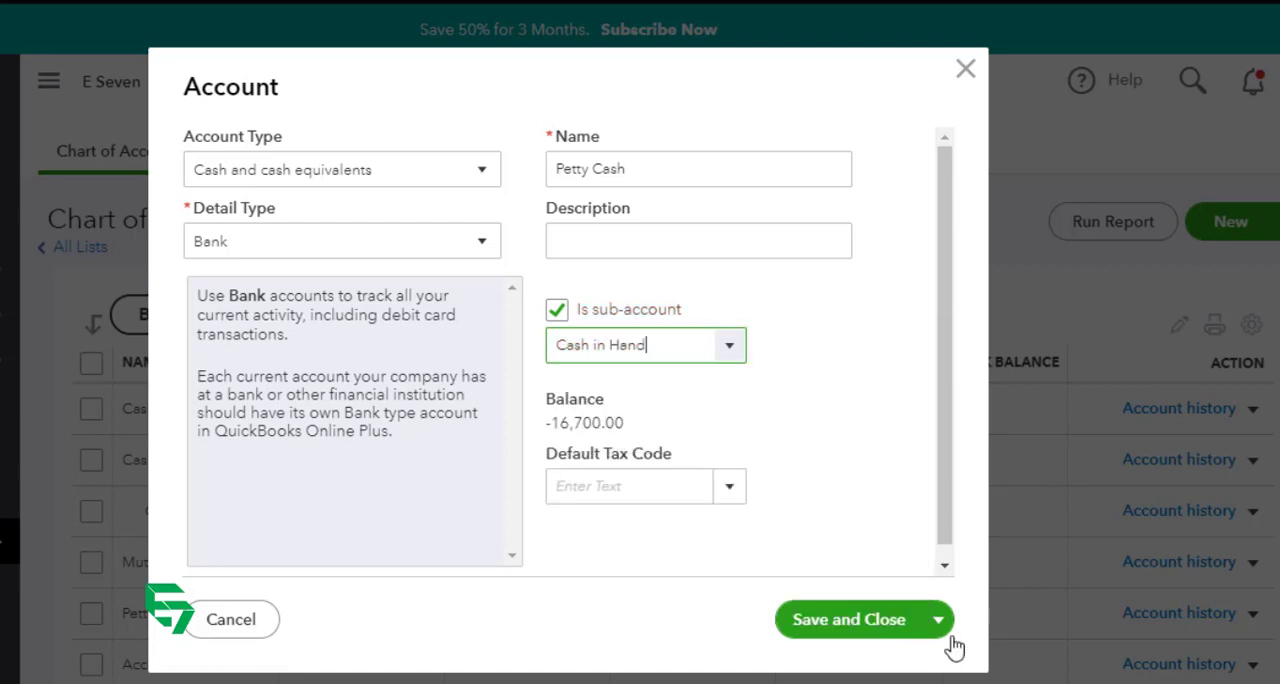
left_click(868, 621)
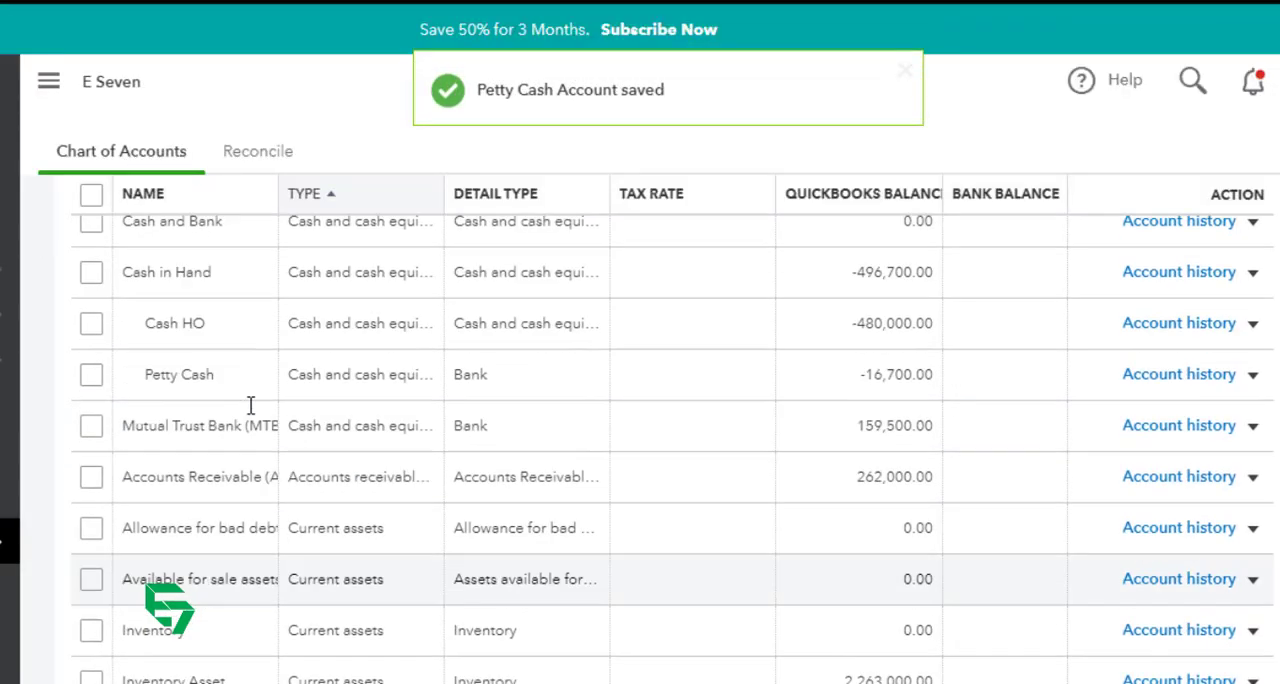
Step: Start a new cash and cash equivalents account with the detail type set to Cash and cash equivalents
scroll(251, 404, "up", 2)
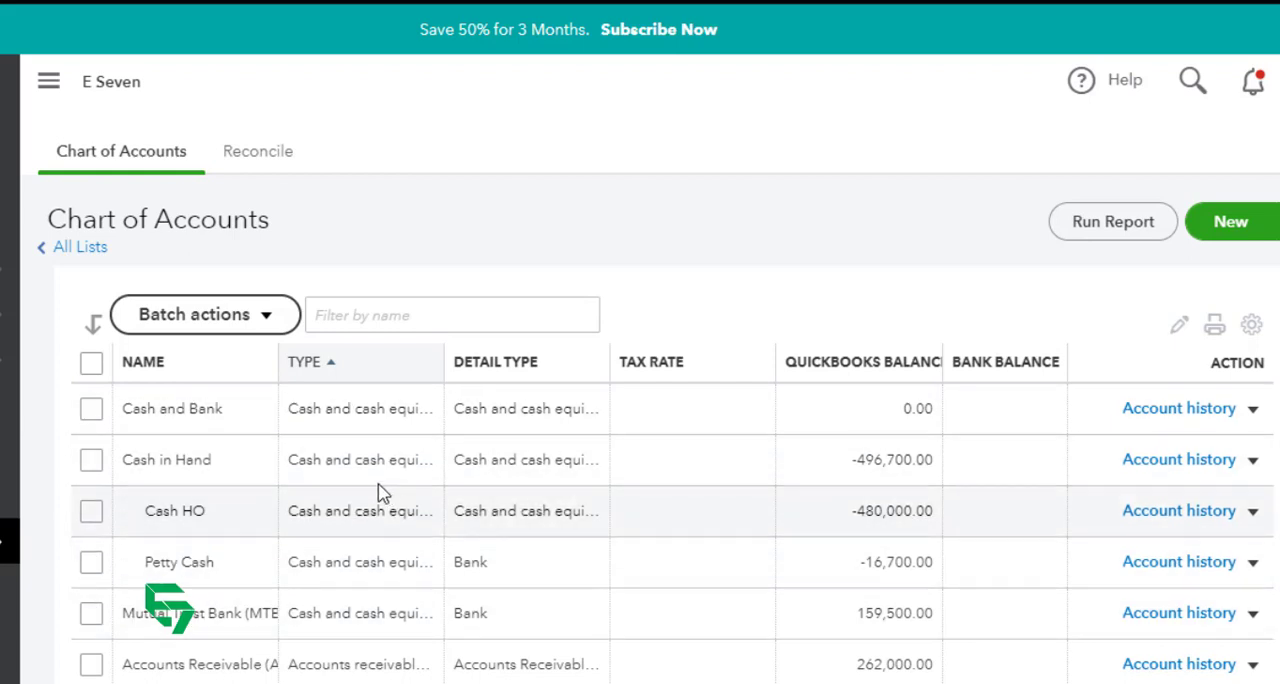
left_click(1247, 234)
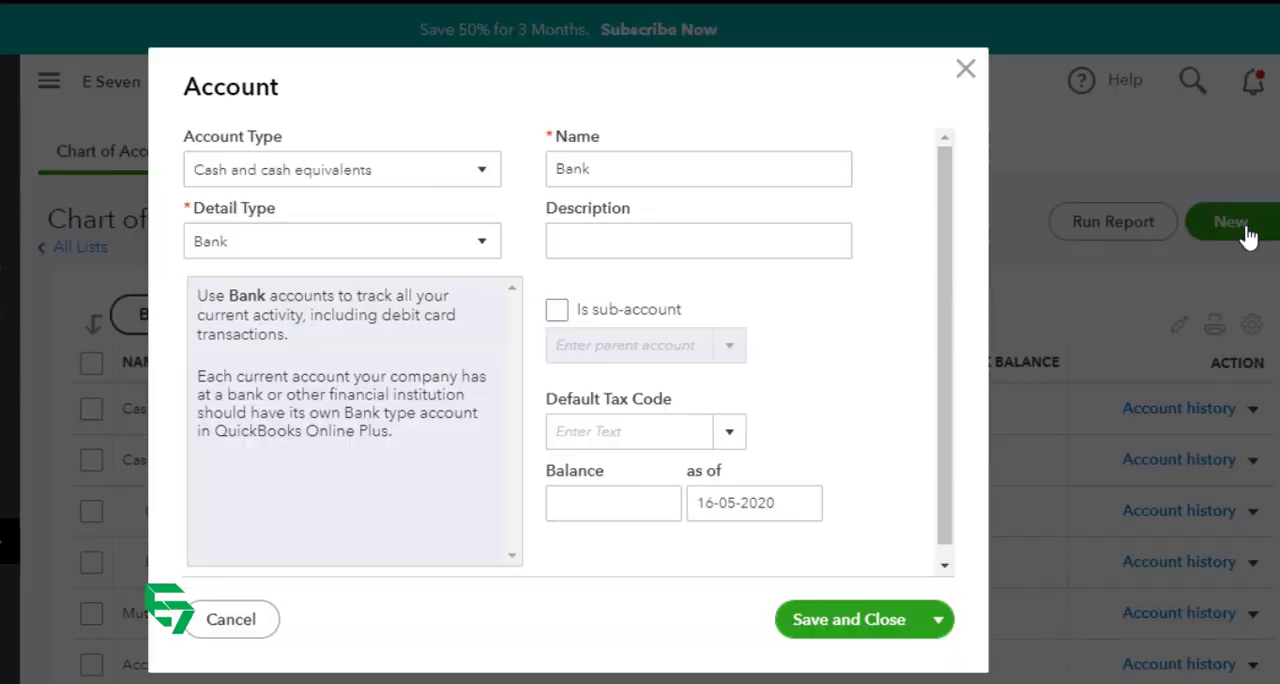
left_click(671, 172)
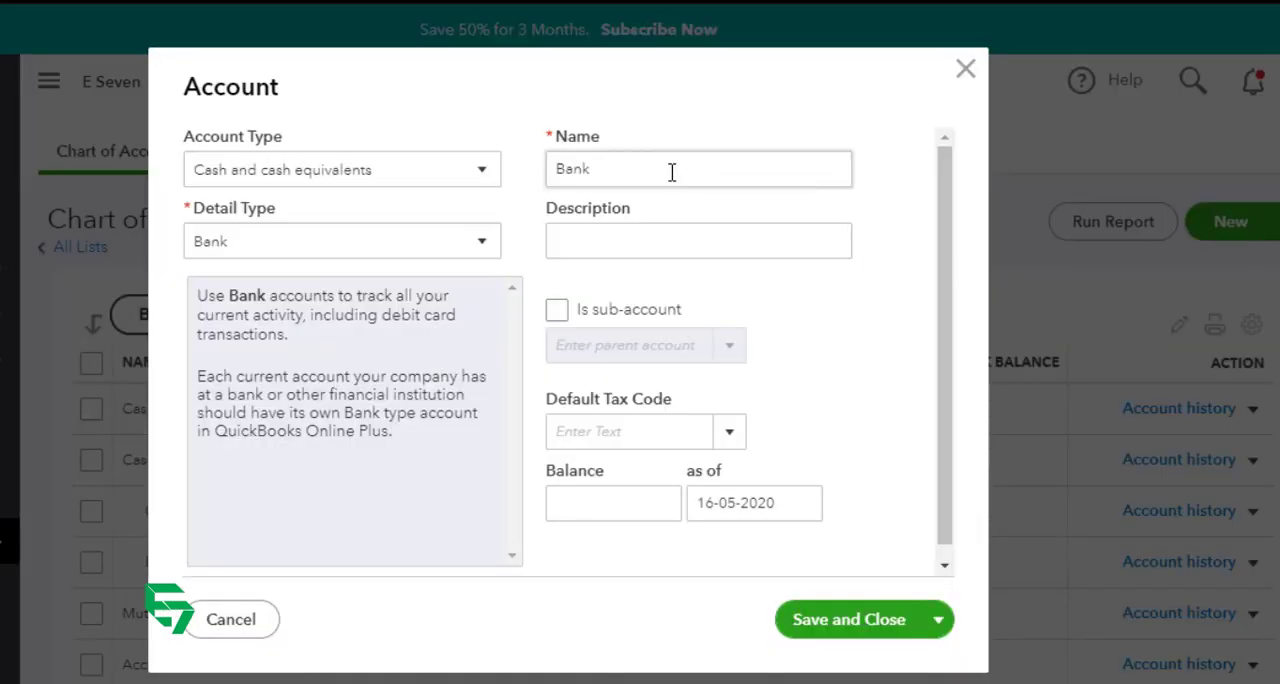
left_click(437, 241)
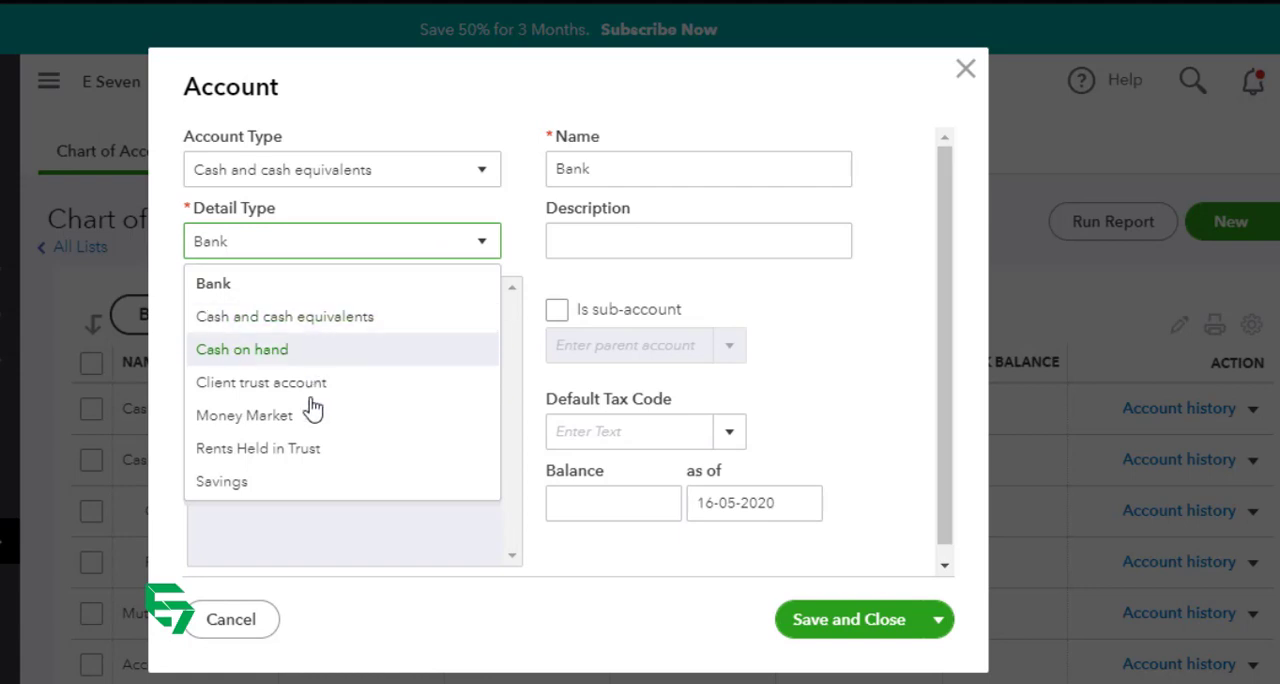
left_click(311, 326)
Step: Name the new account "Bank Accounts" and save it without making it a sub-account
triple_click(716, 168)
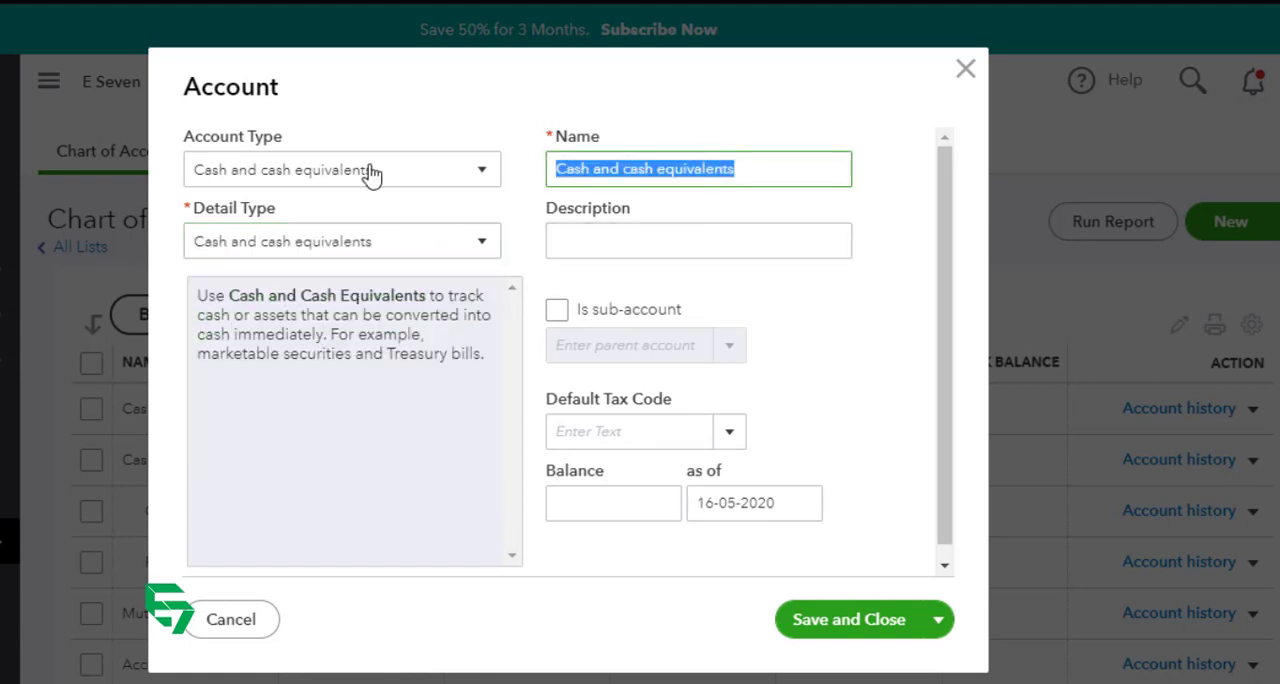
type("Bank Accounts")
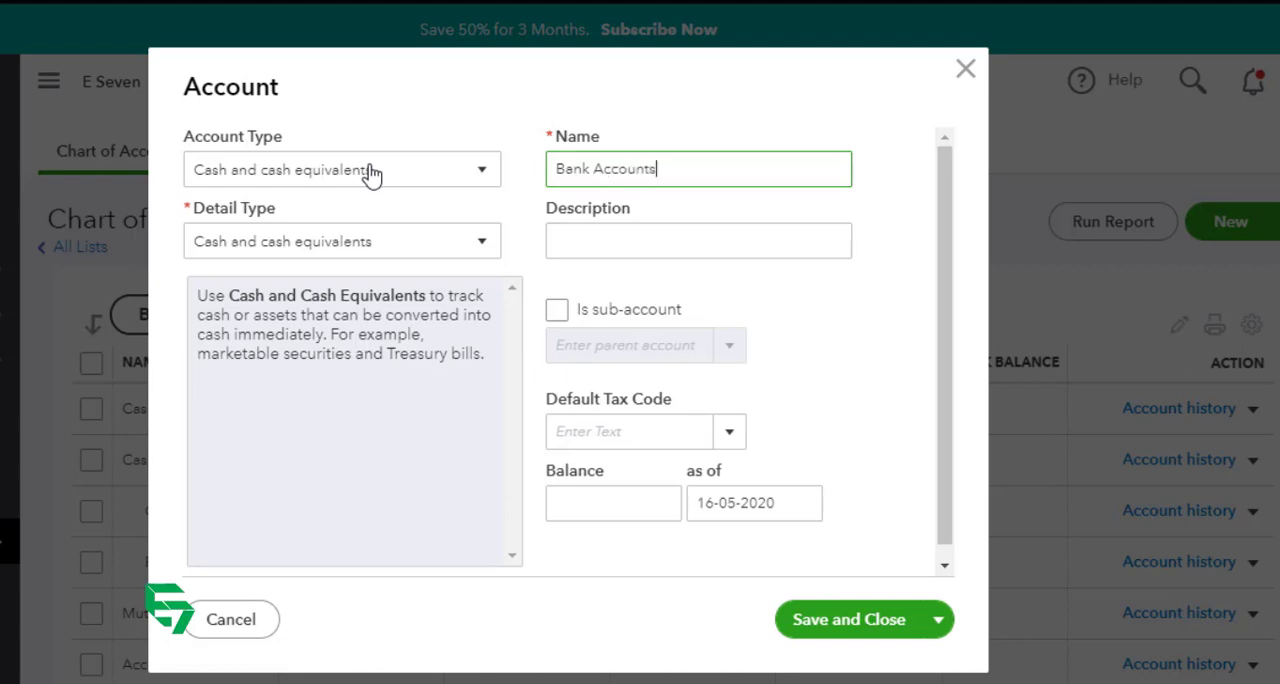
key("Tab")
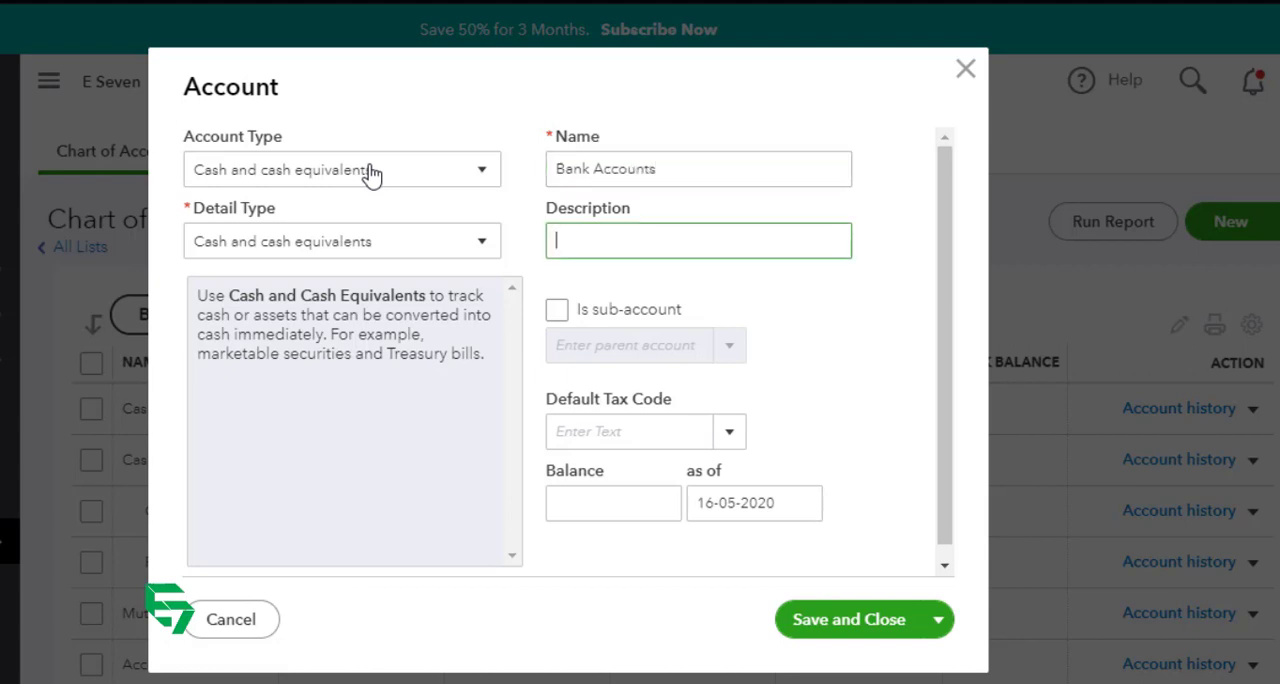
key("Tab")
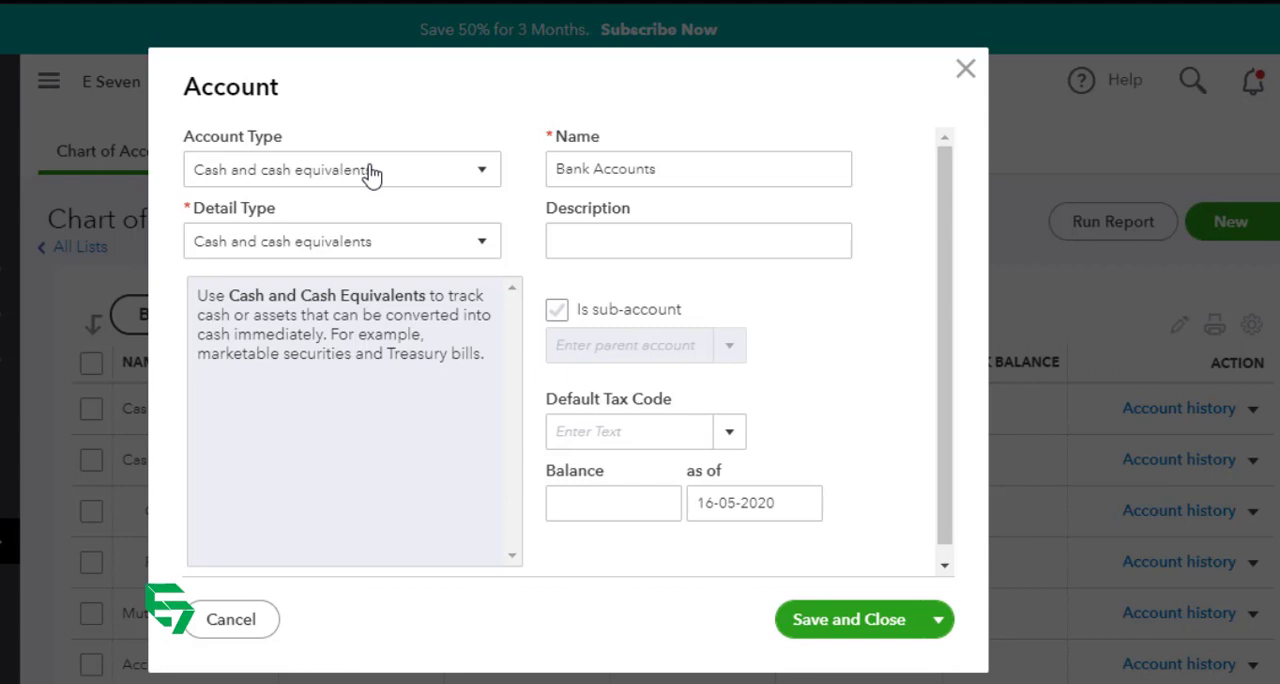
left_click(808, 622)
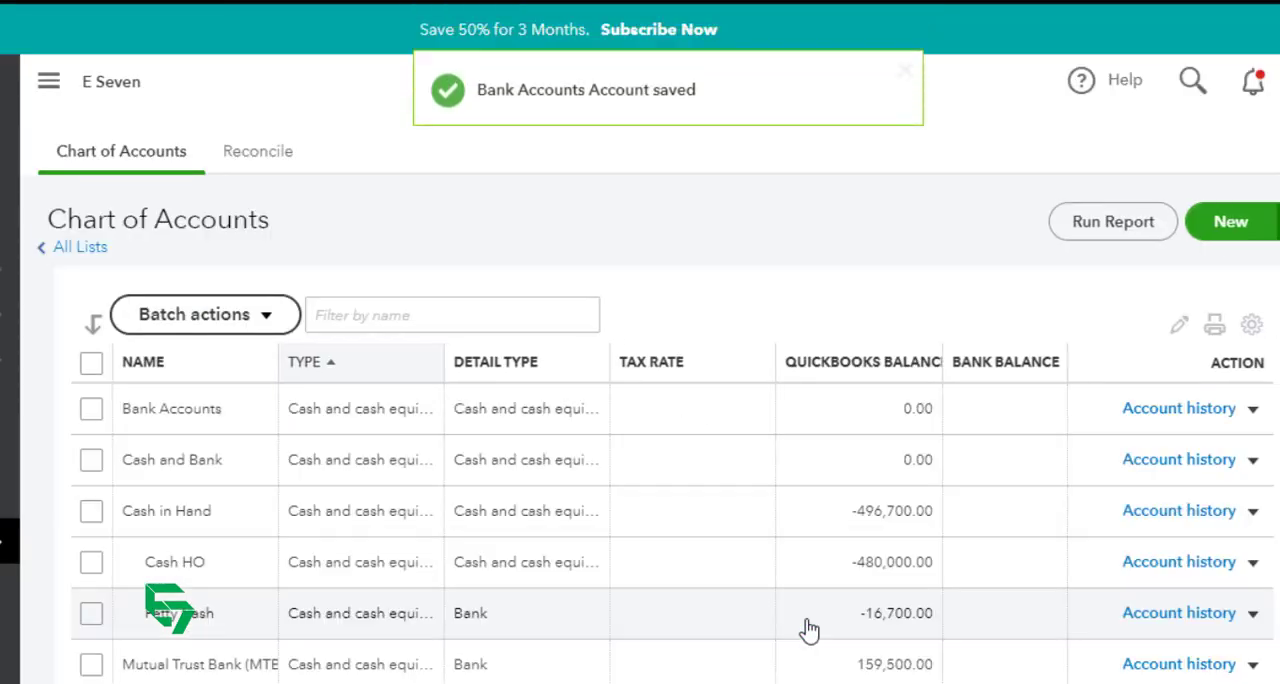
Step: Edit the Mutual Trust Bank (MTBL) account and rename it "MTBL 31"
scroll(108, 622, "down", 2)
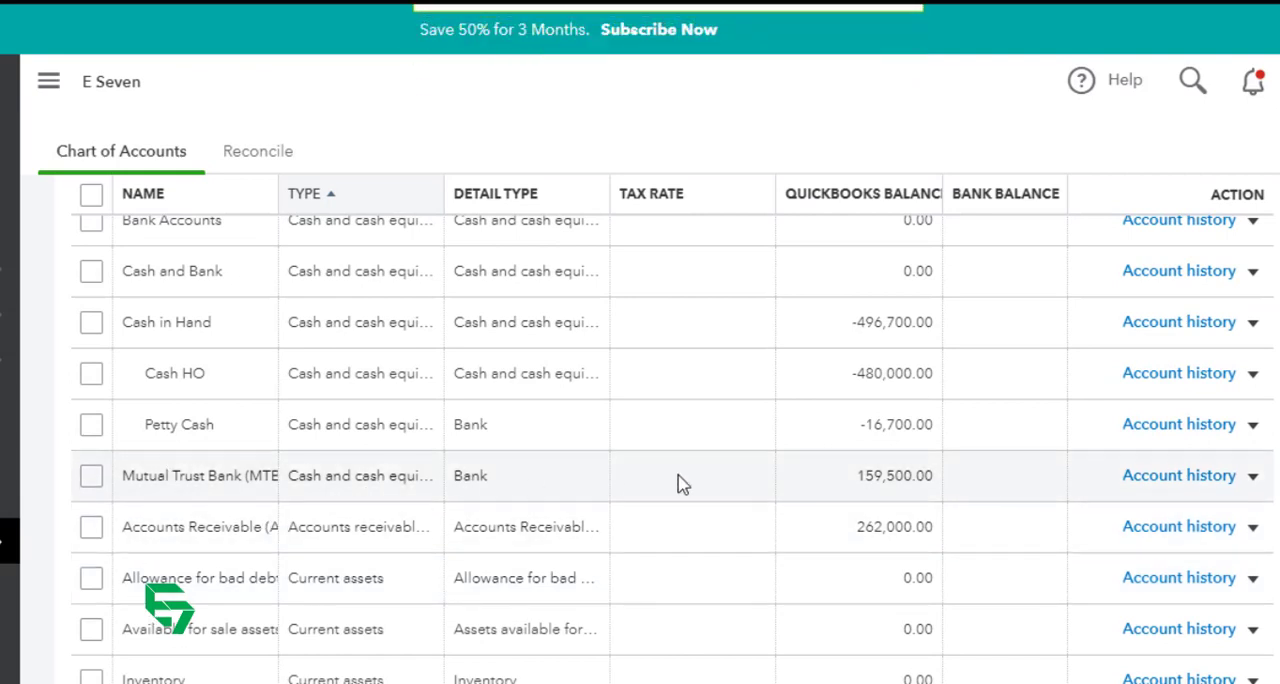
left_click(1253, 476)
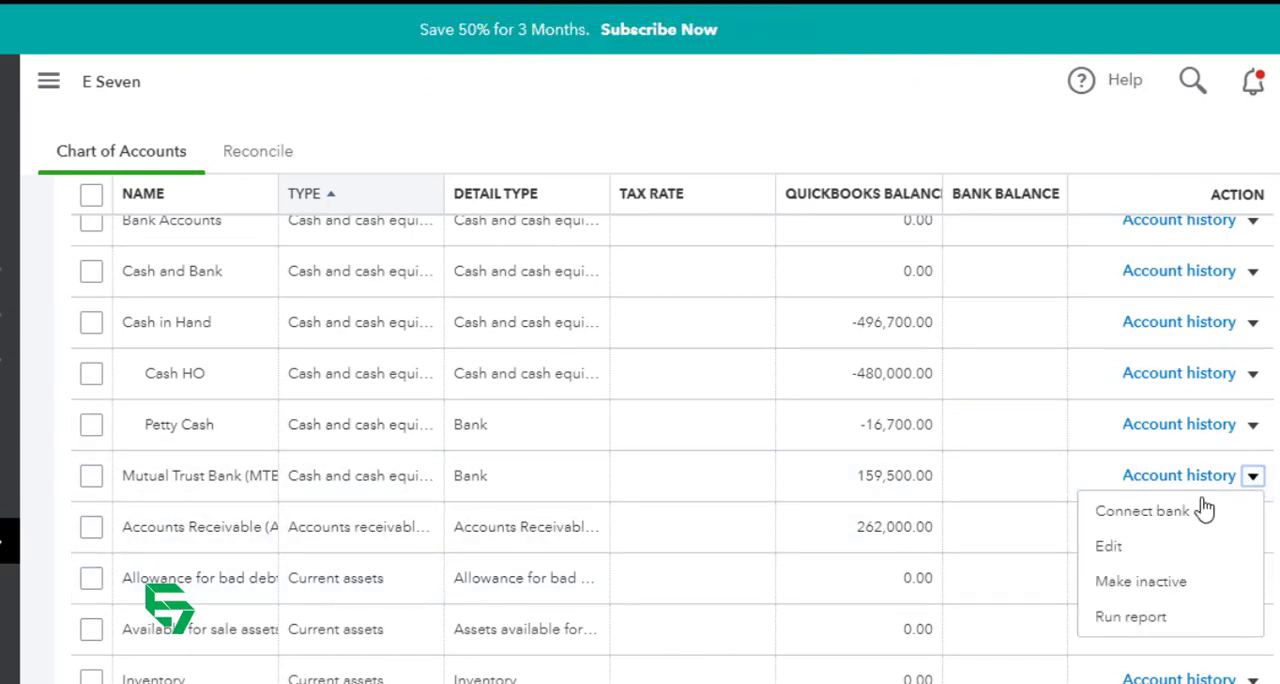
left_click(1175, 545)
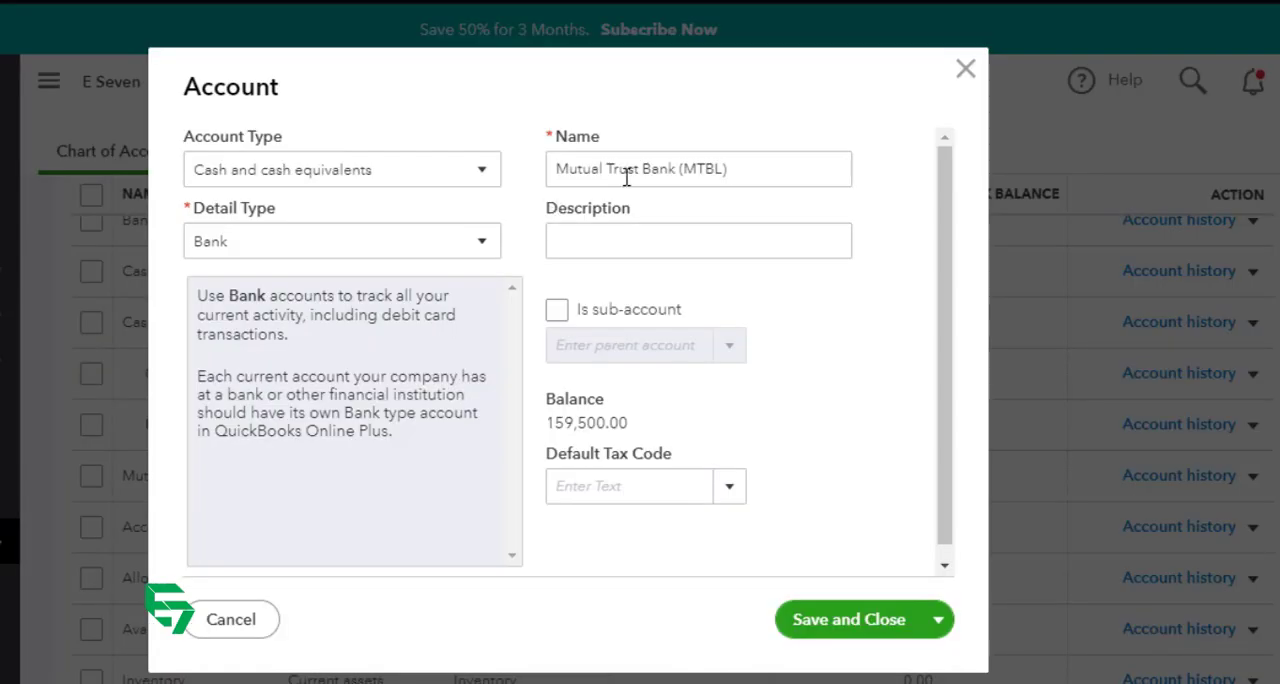
left_click_drag(771, 171, 494, 194)
type("MTBL 31")
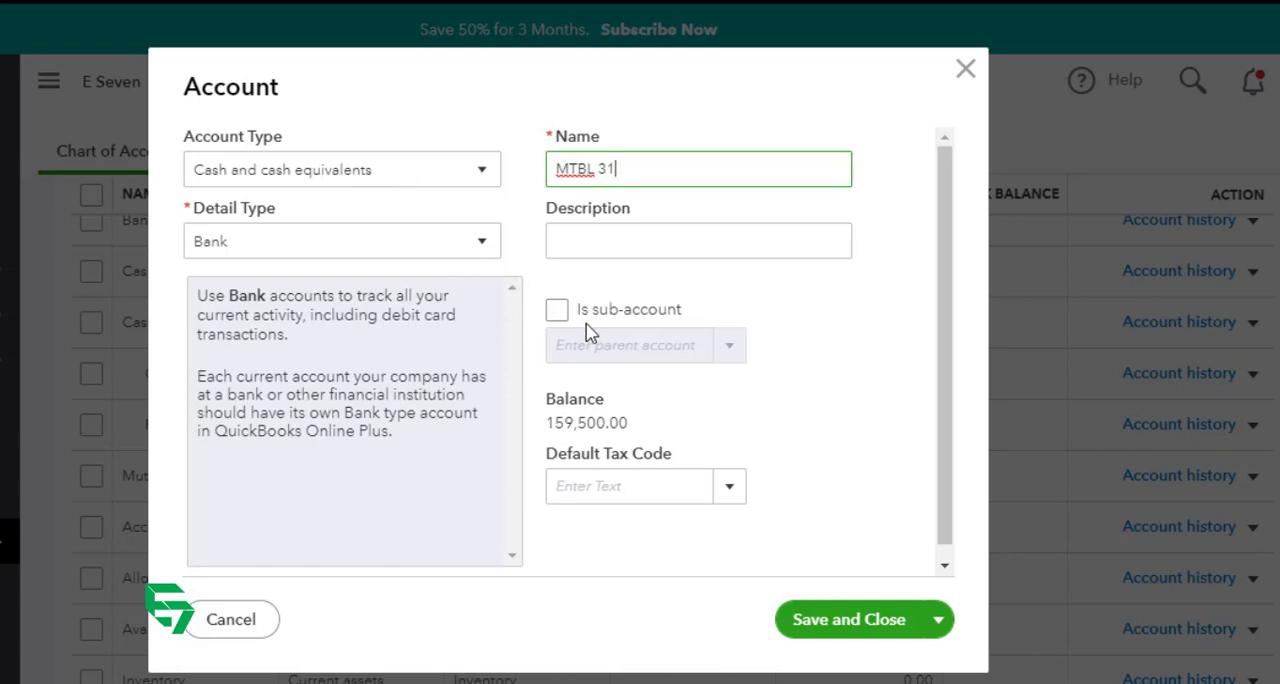
Step: Make the MTBL 31 account a sub-account of Bank Accounts and save it
left_click(558, 311)
left_click(716, 347)
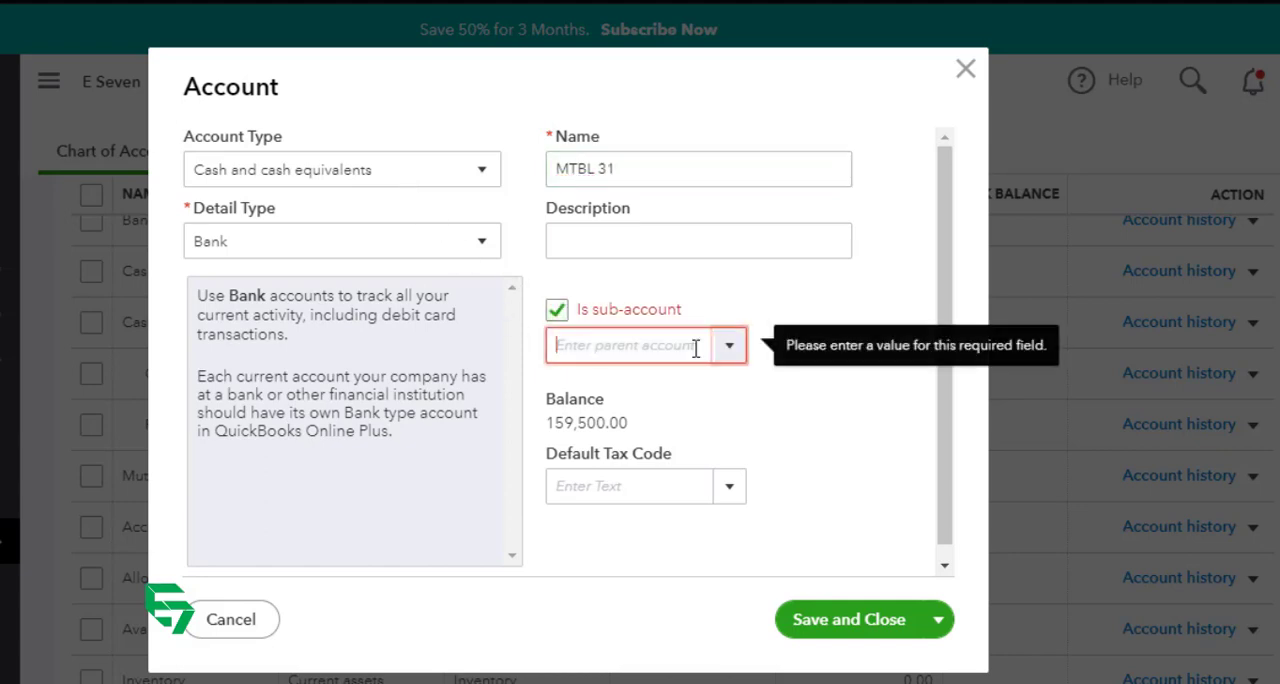
type("bank")
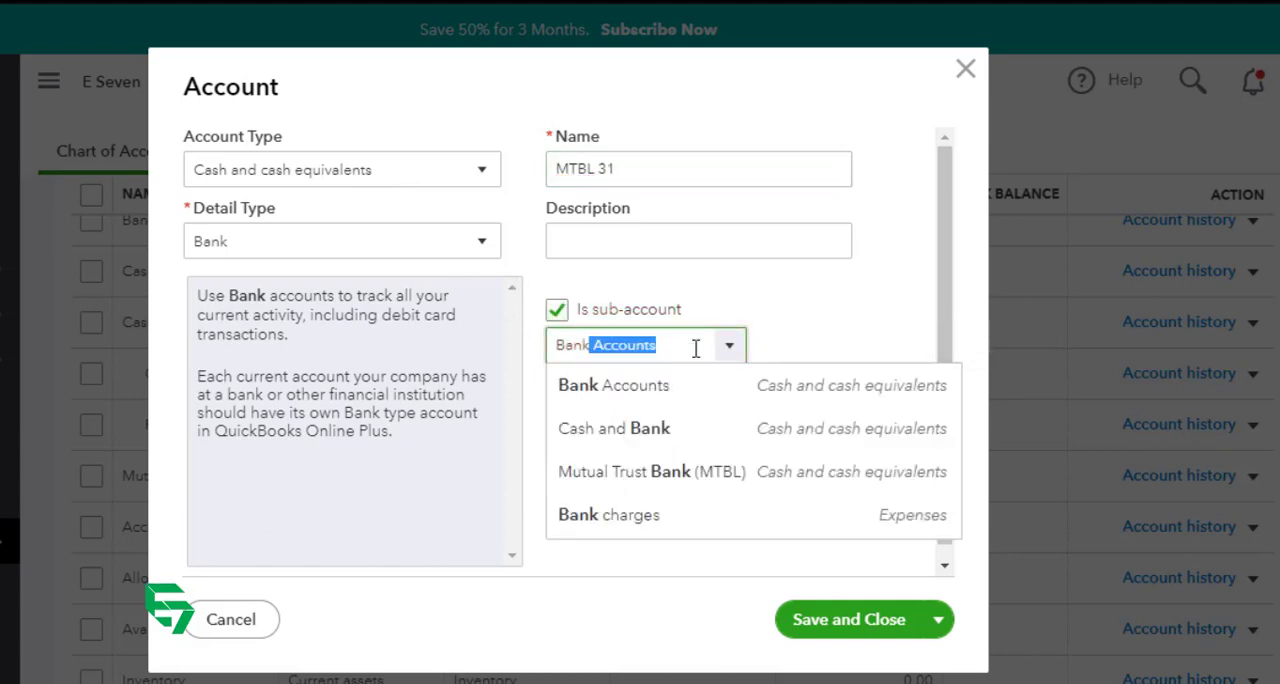
key("Tab")
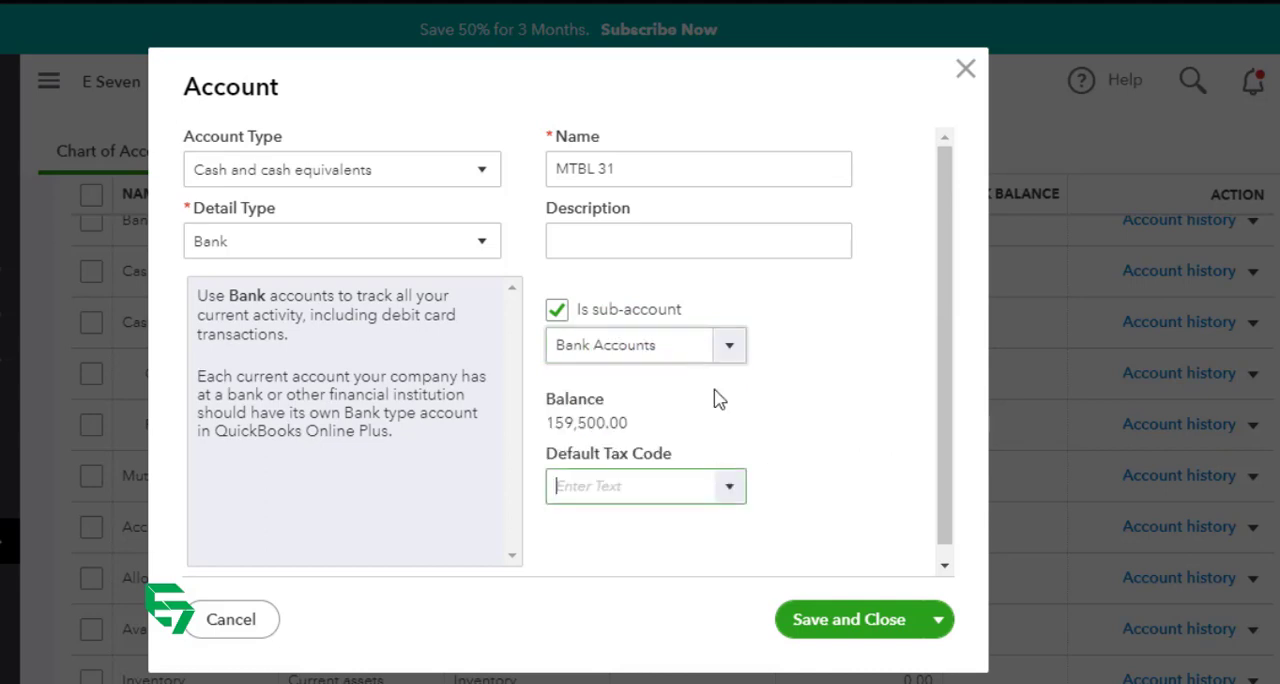
left_click(830, 621)
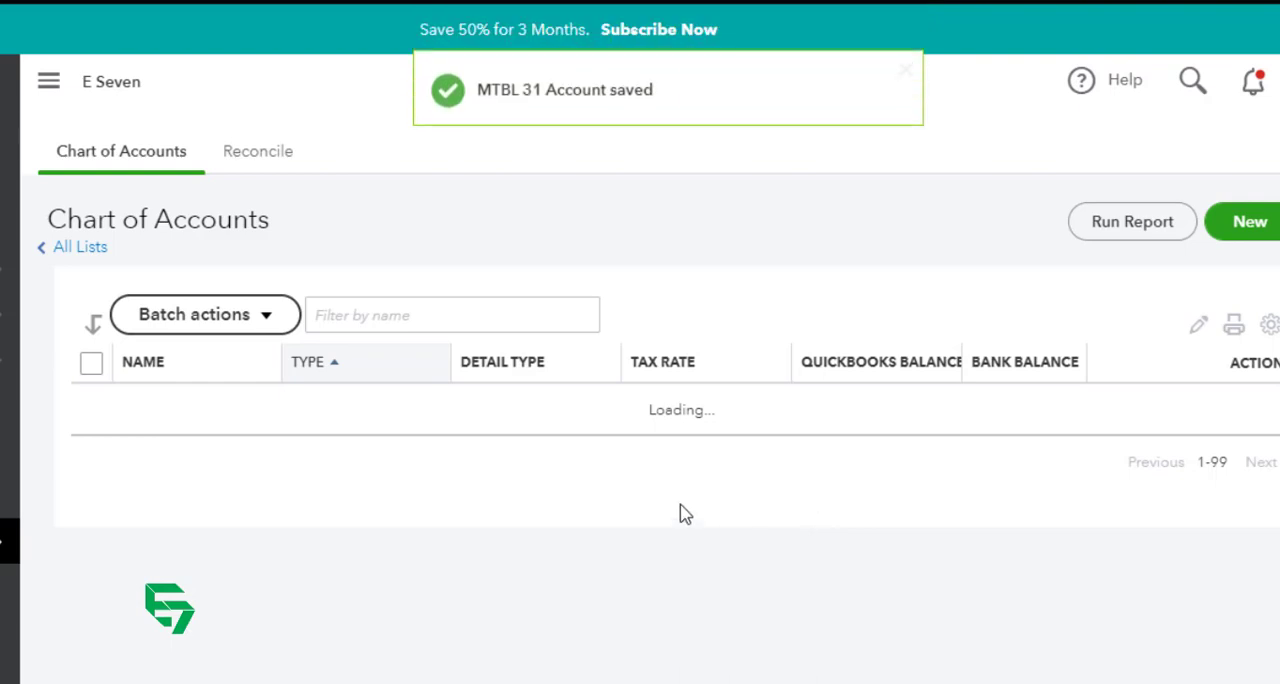
Step: Check the regrouped cash and bank accounts in the list, and open the Balance Sheet report at its current assets
scroll(420, 480, "down", 5)
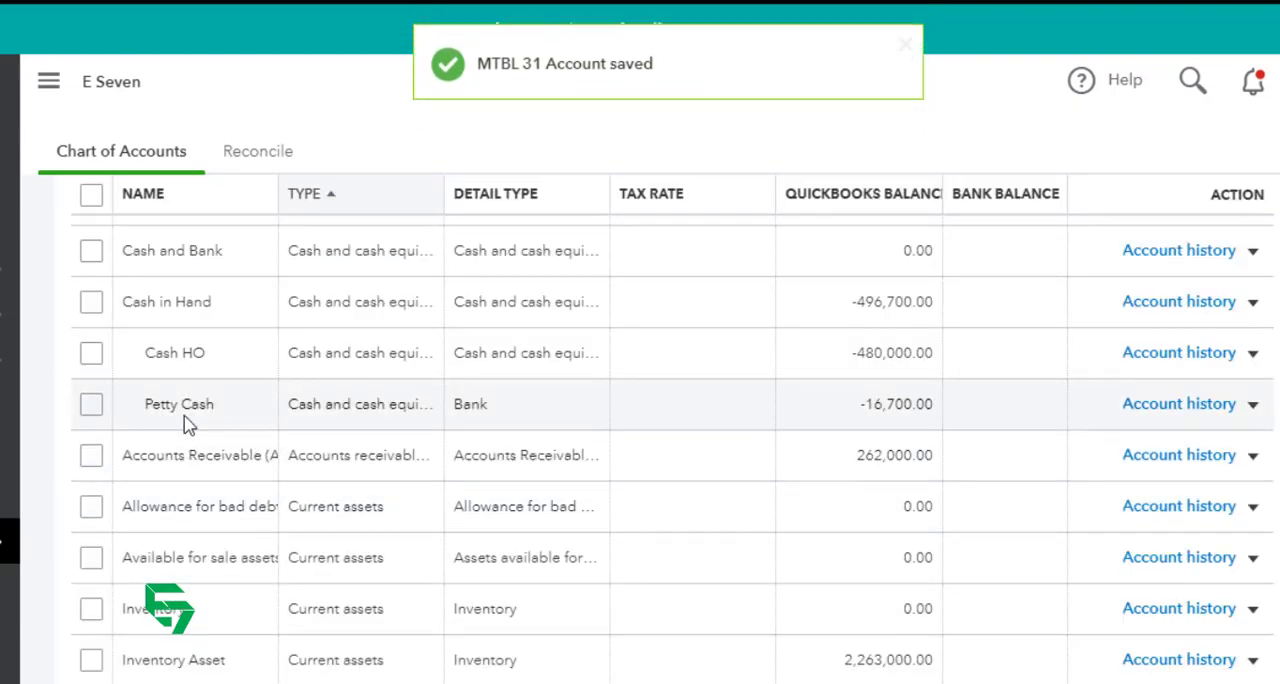
scroll(189, 425, "up", 2)
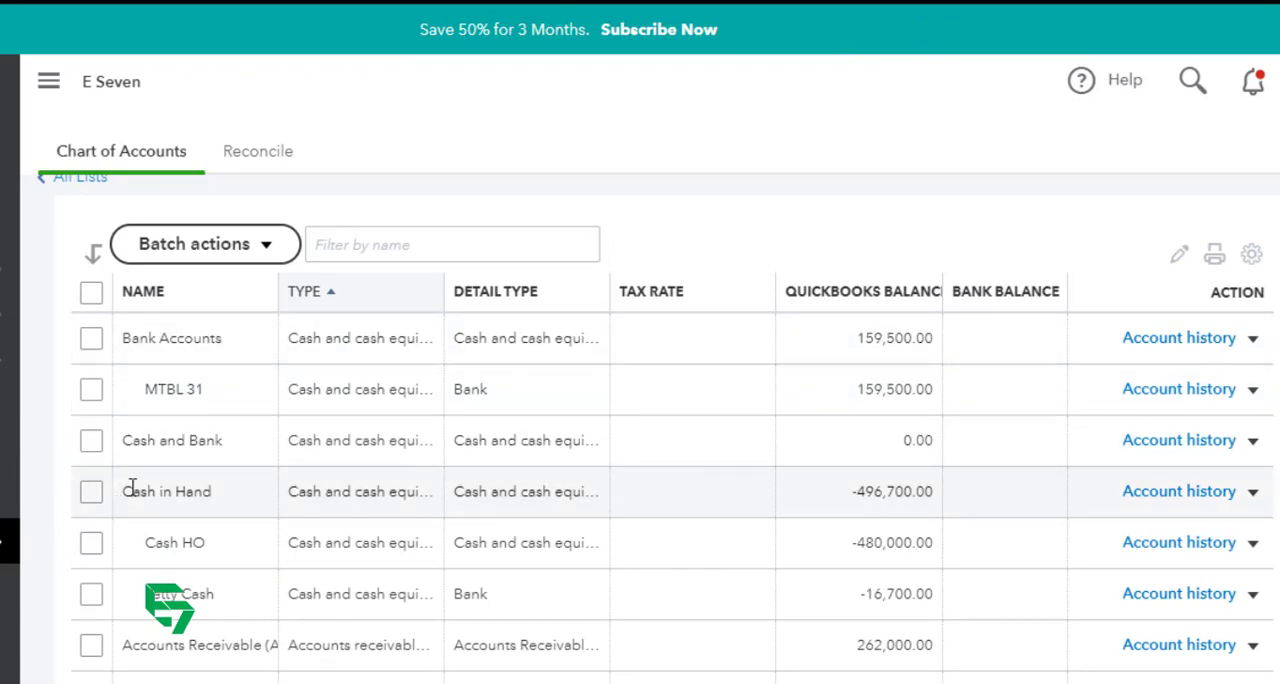
left_click(10, 450)
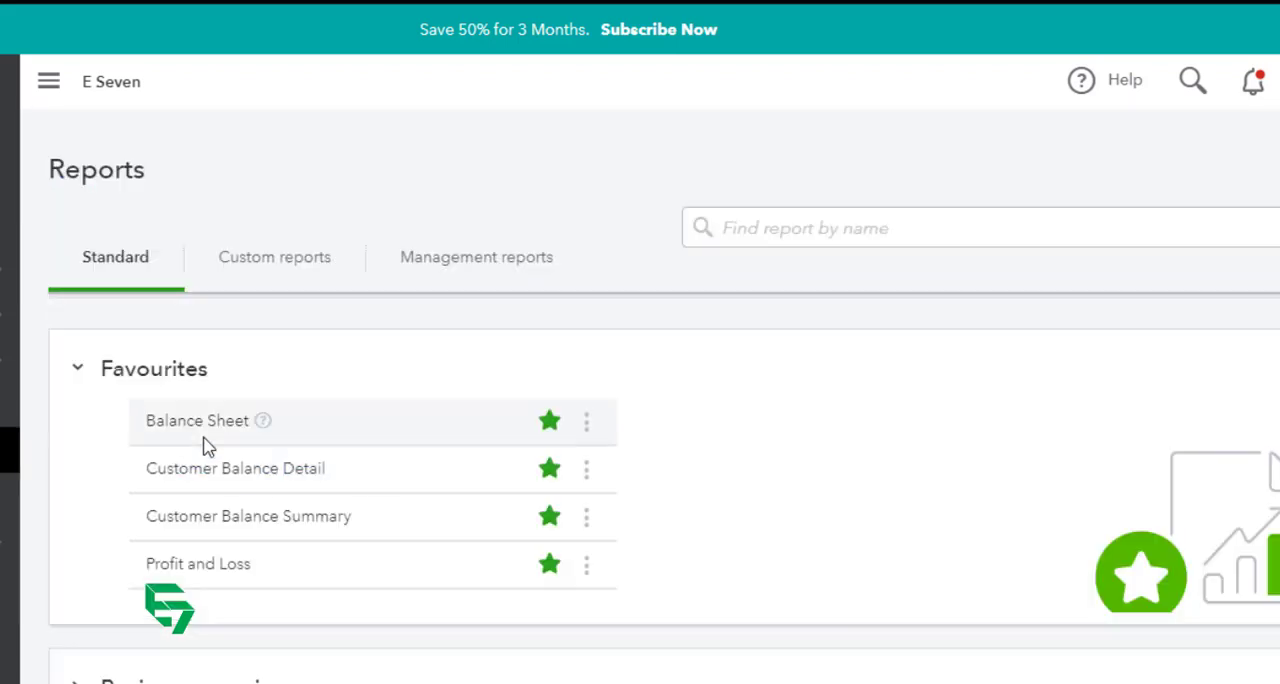
left_click(201, 424)
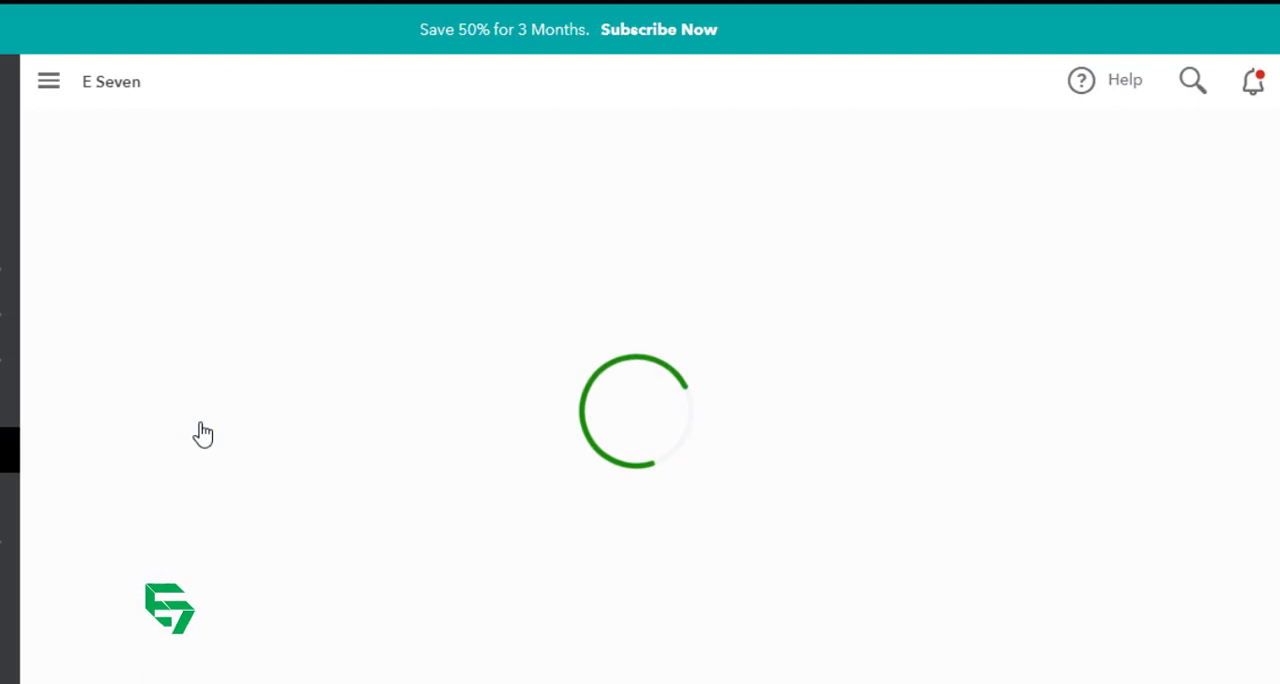
scroll(391, 486, "down", 2)
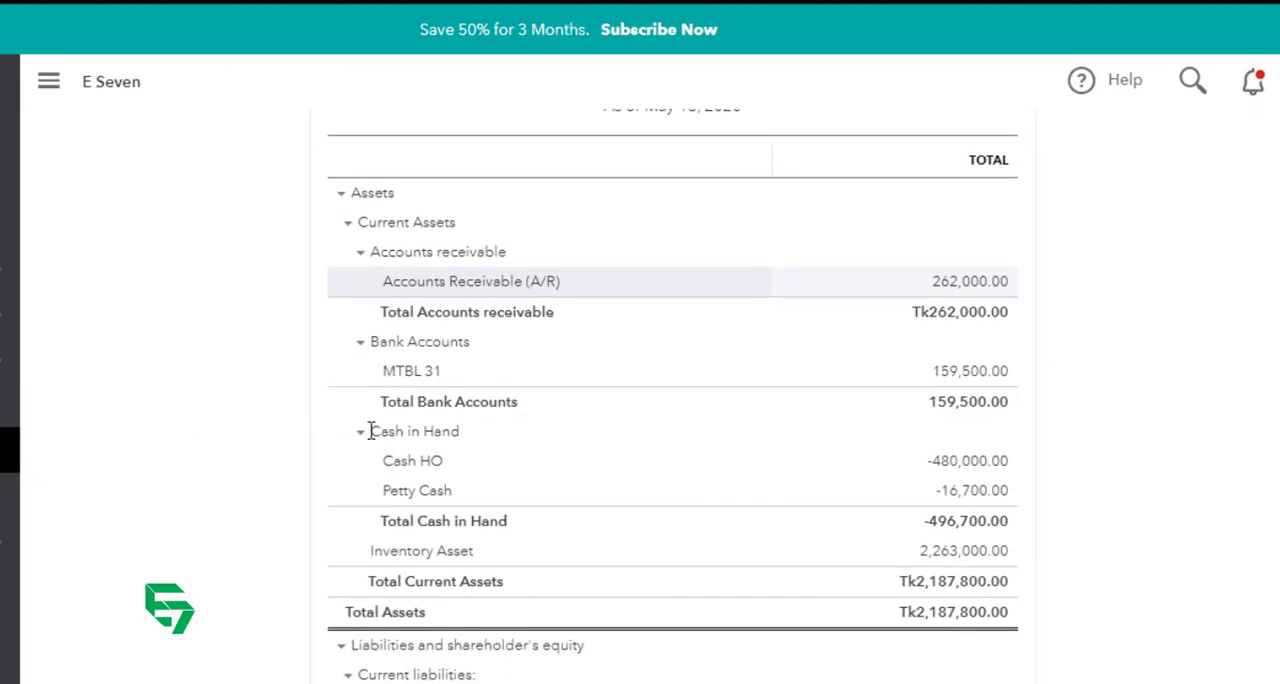
Step: Collapse the Accounts receivable, Bank Accounts and Cash in Hand groups on the Balance Sheet, and re-expand Bank Accounts
left_click(360, 254)
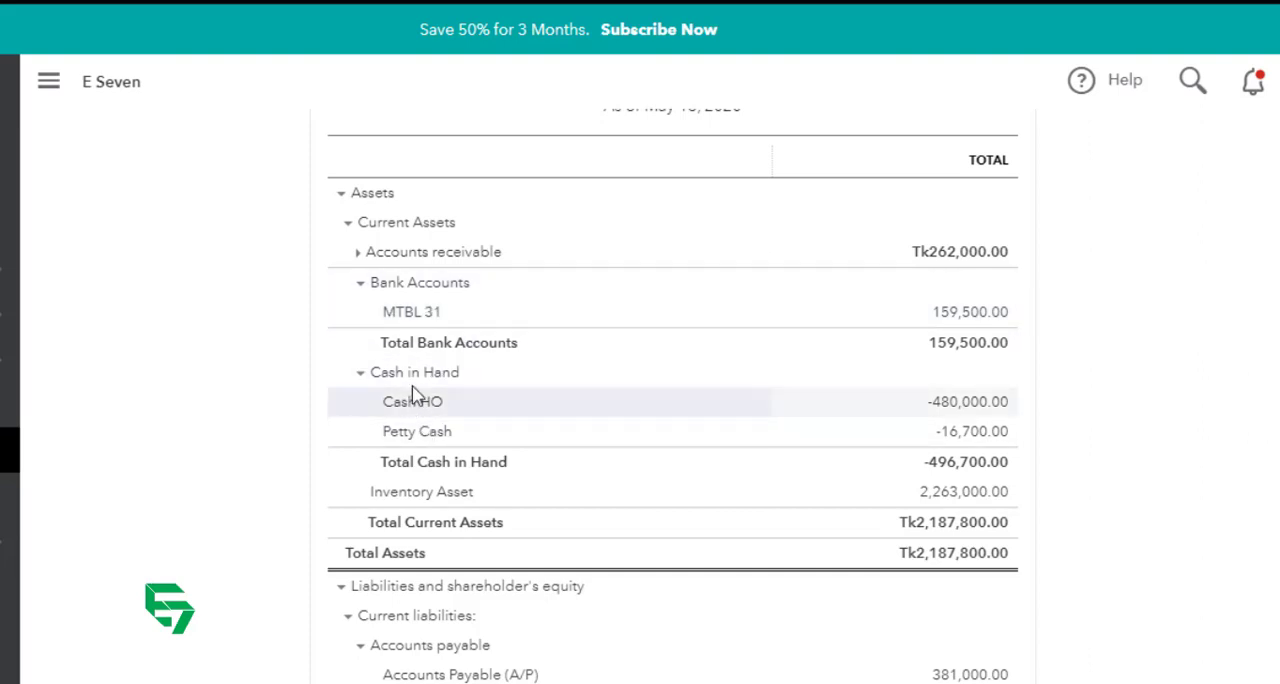
left_click(360, 284)
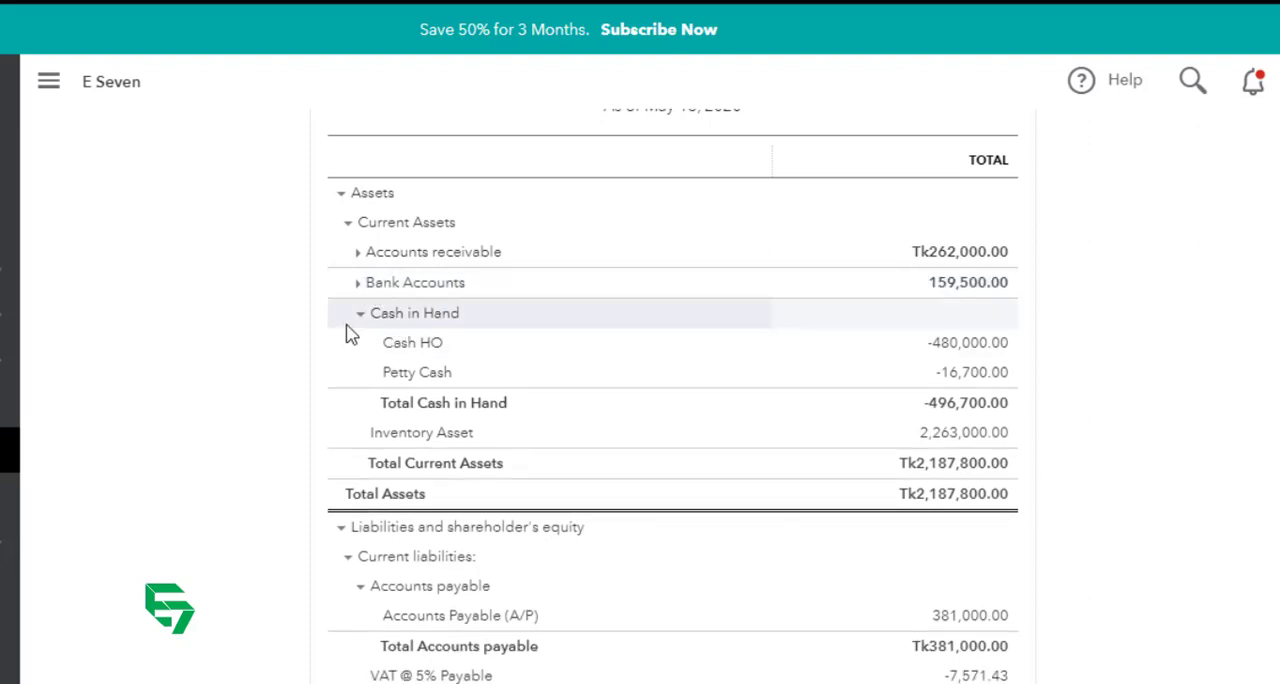
left_click(359, 316)
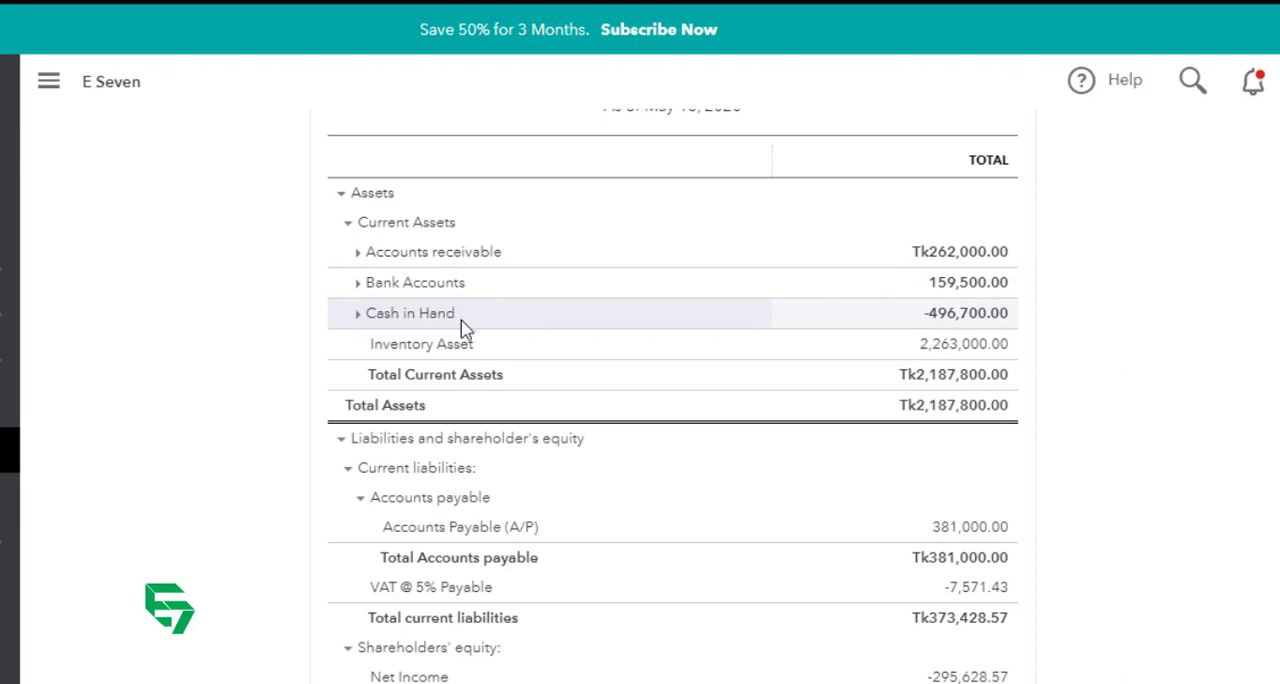
left_click(358, 283)
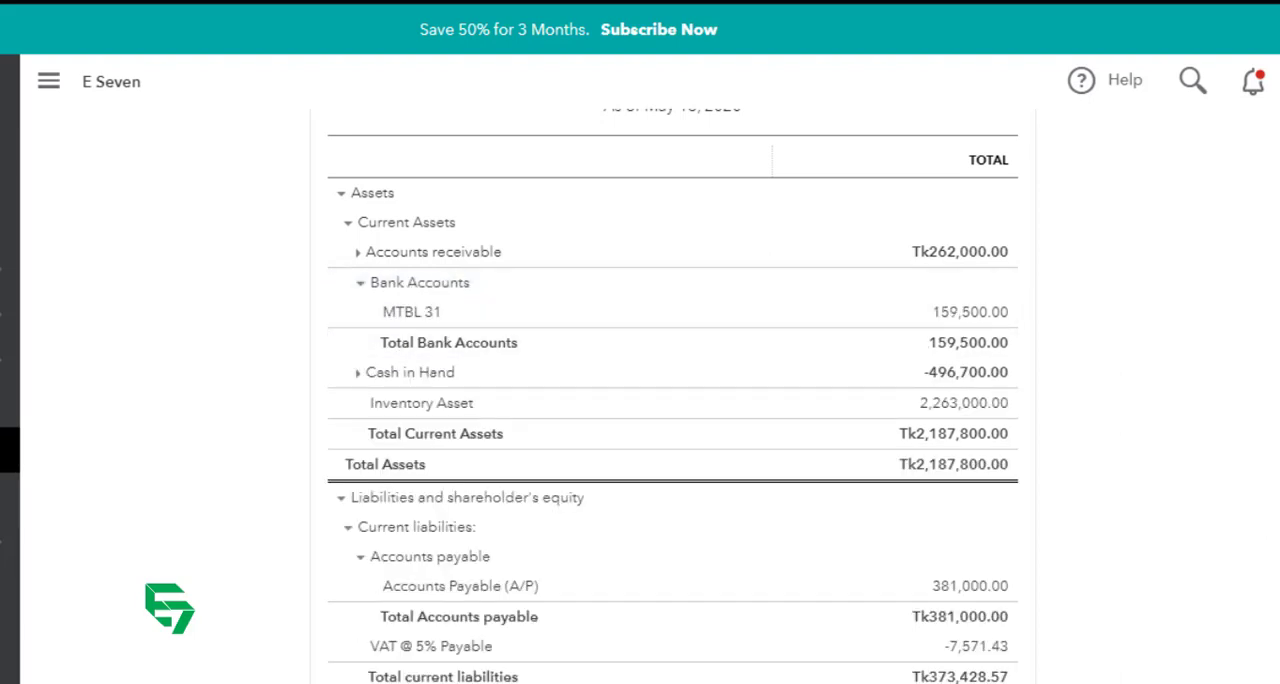
Step: Return to the chart of accounts and edit Bank Accounts to make it a sub-account of Cash and Bank, saving the change
mouse_move(10, 541)
left_click(92, 541)
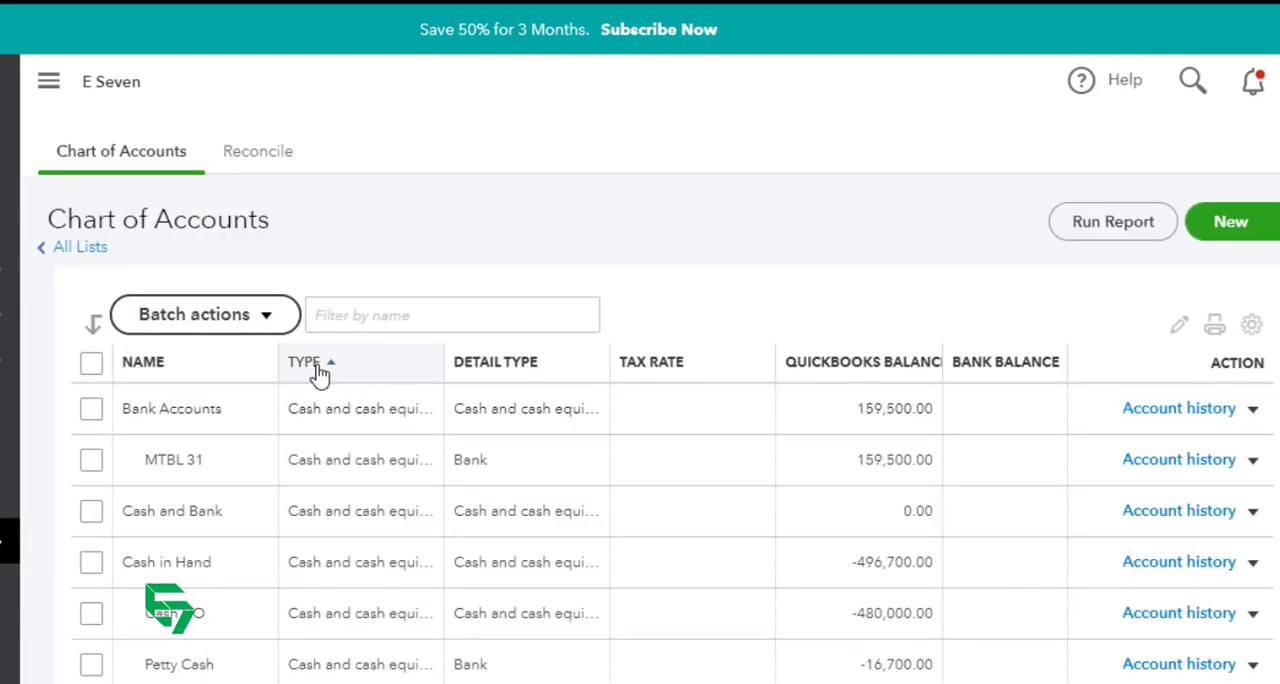
left_click(1260, 410)
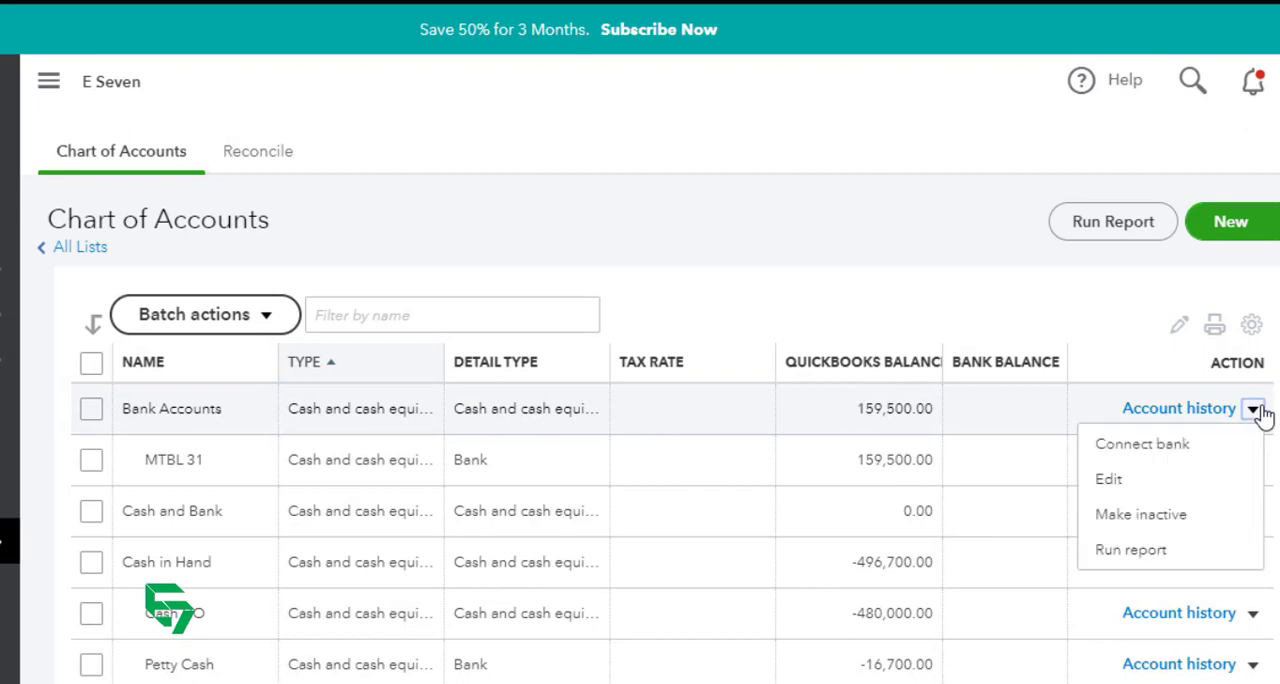
left_click(1170, 483)
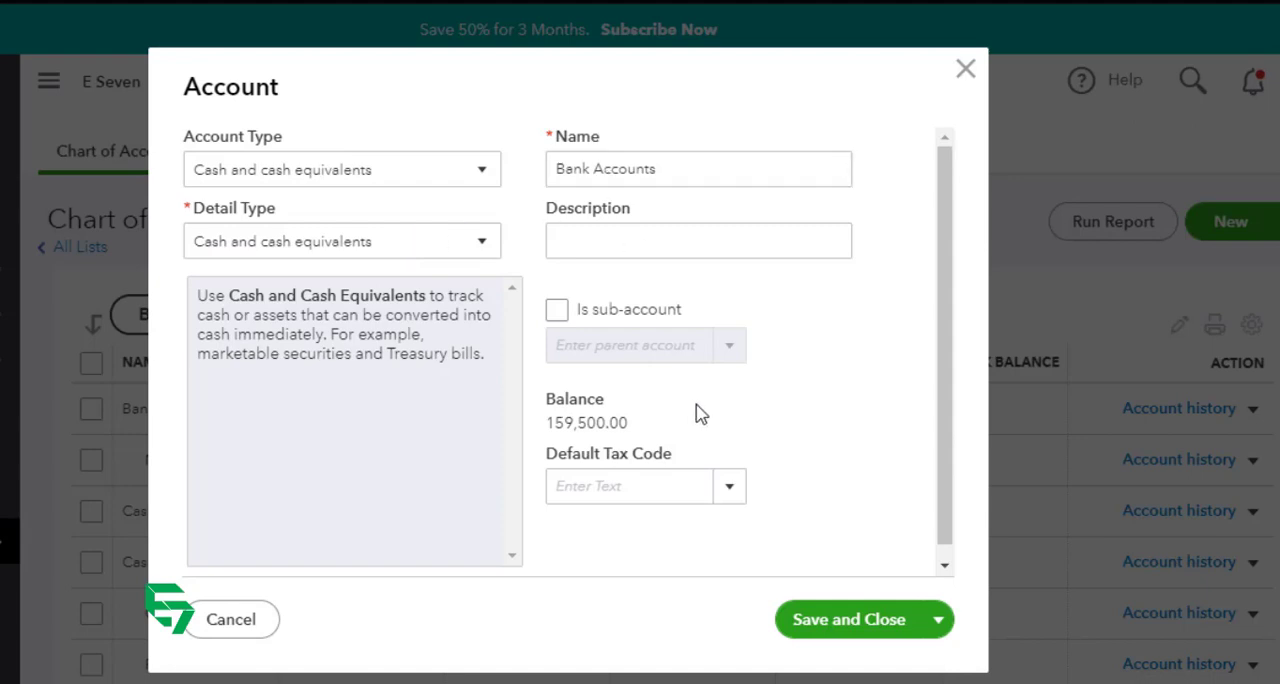
left_click(558, 311)
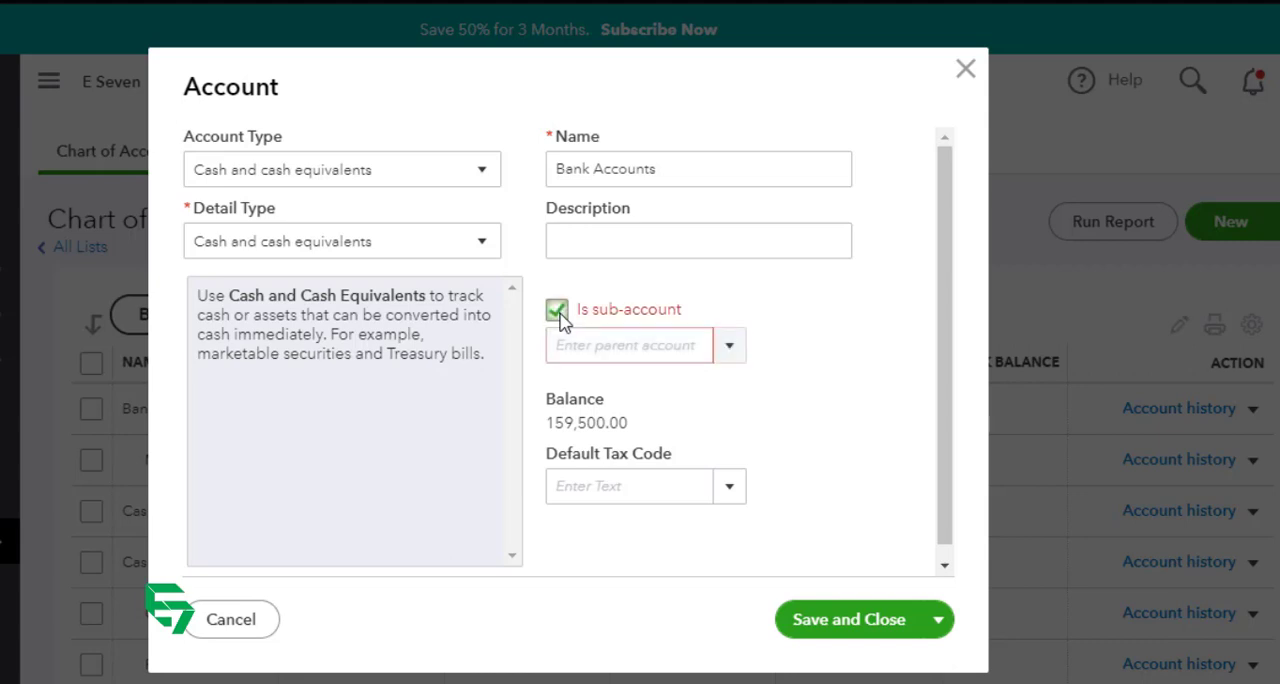
left_click(614, 344)
type("ca")
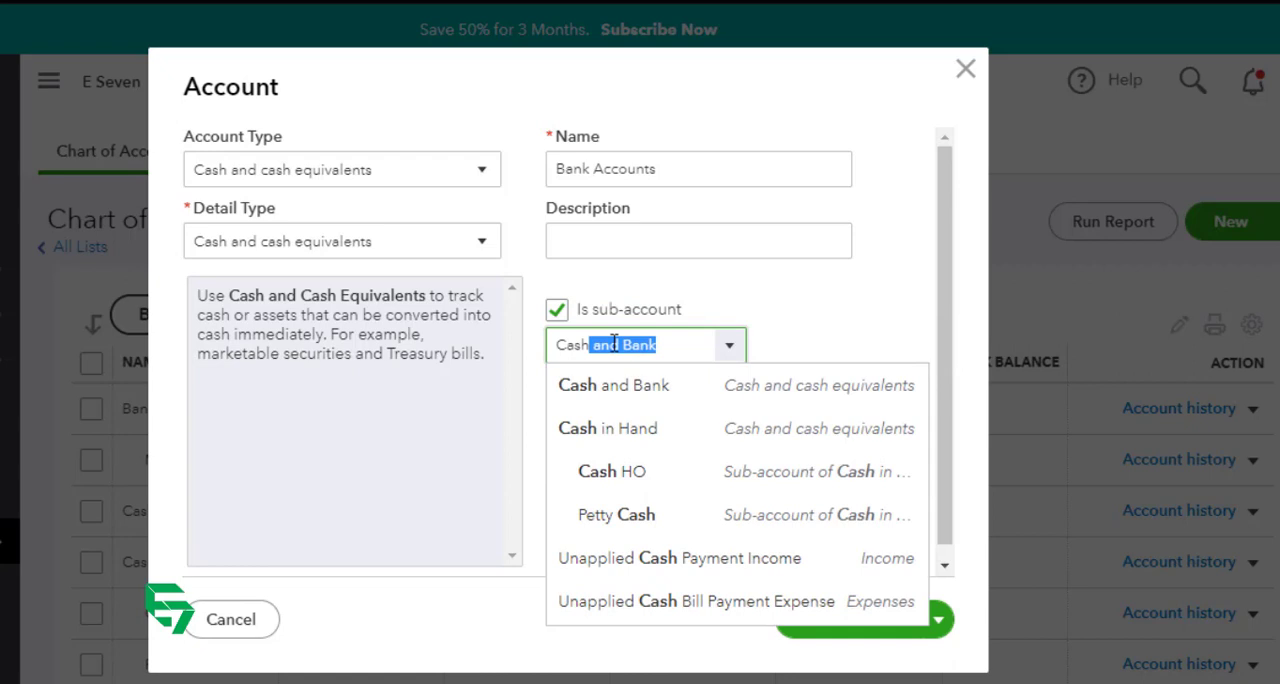
left_click(624, 401)
left_click(853, 630)
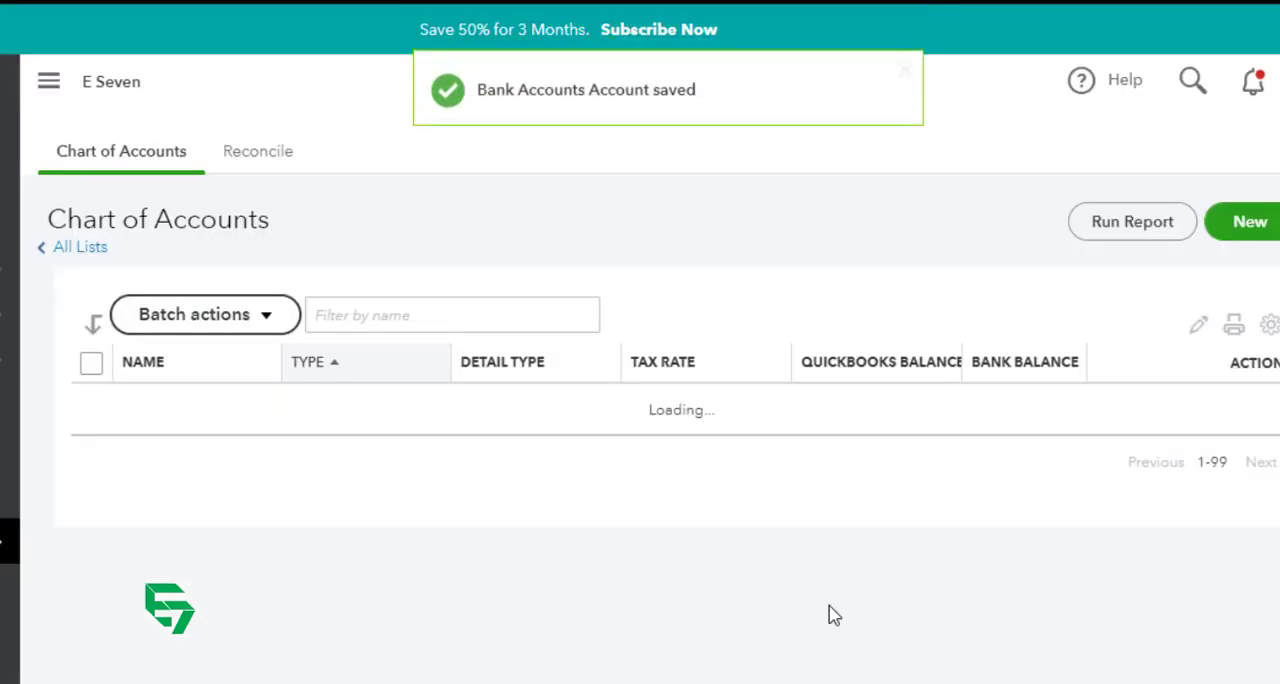
Step: Edit the Cash in Hand account to make it a sub-account of Cash and Bank, and save it
scroll(357, 471, "up", 3)
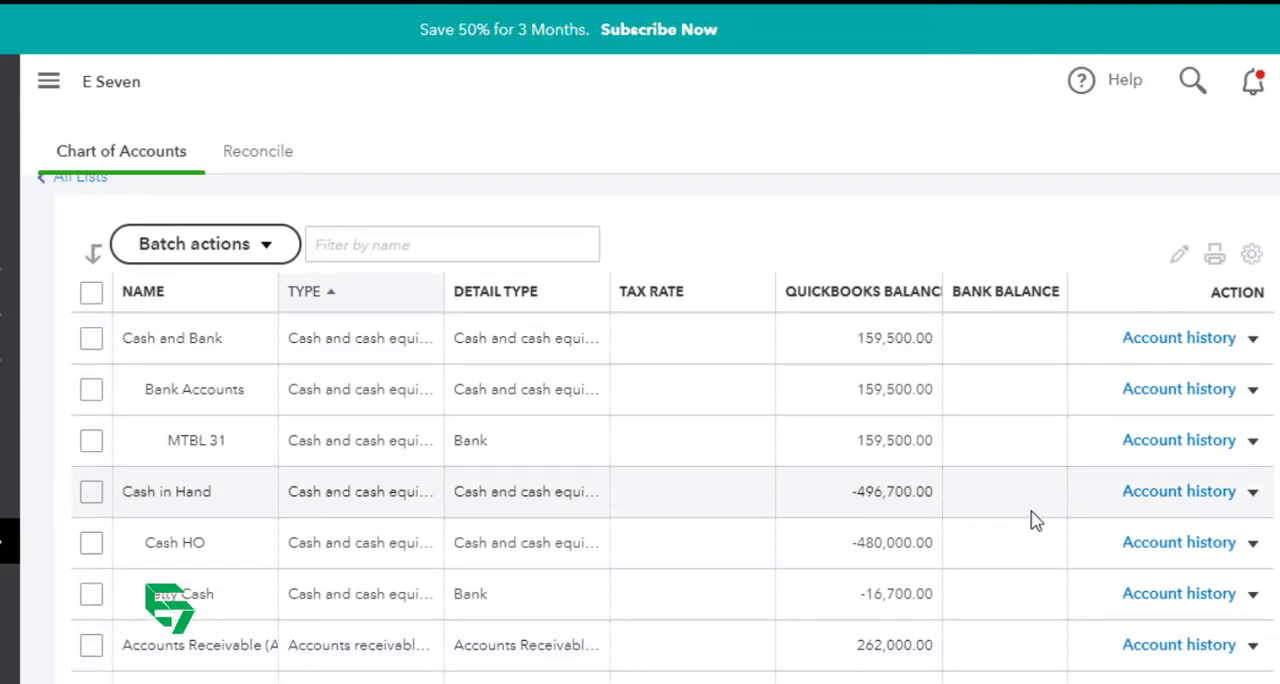
left_click(1252, 491)
left_click(1140, 561)
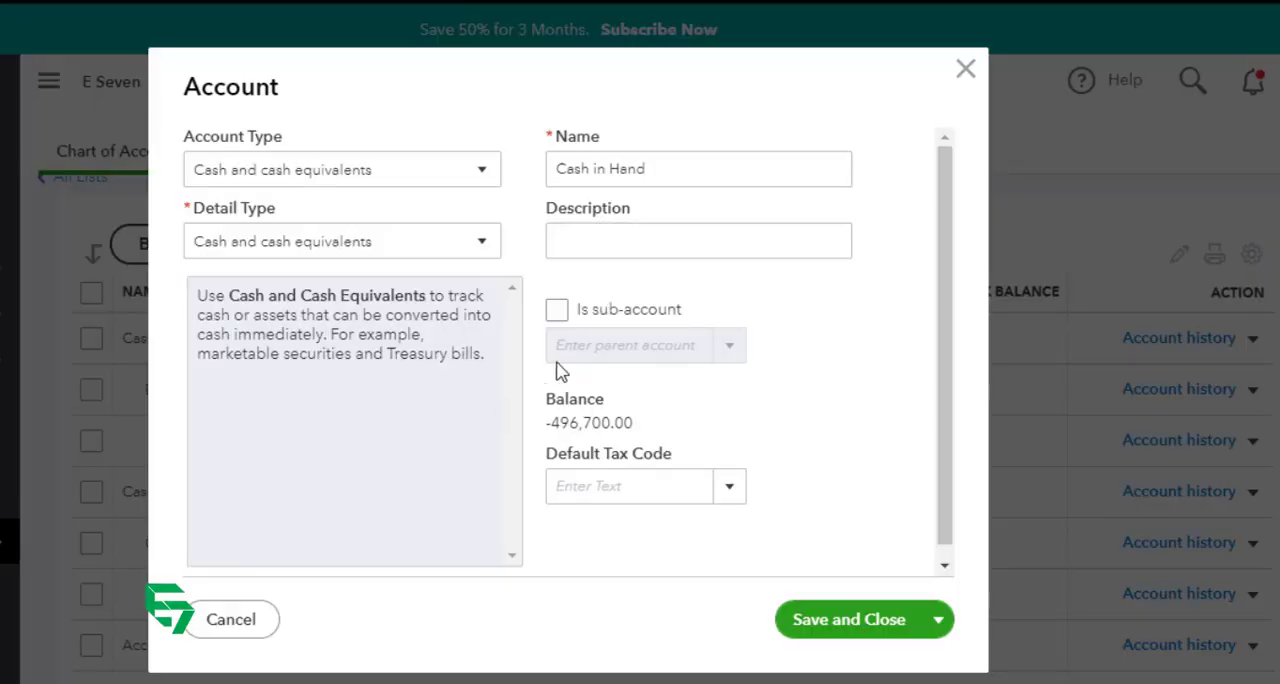
left_click(557, 310)
left_click(678, 345)
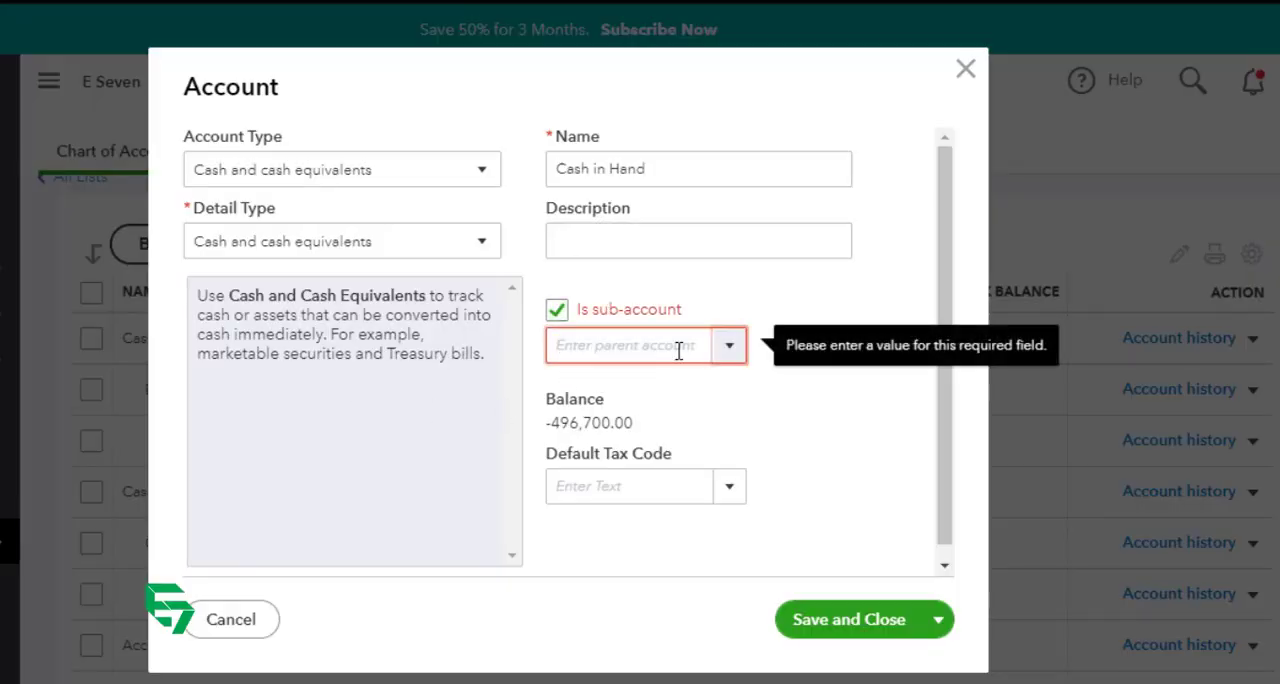
type("cash")
key("Tab")
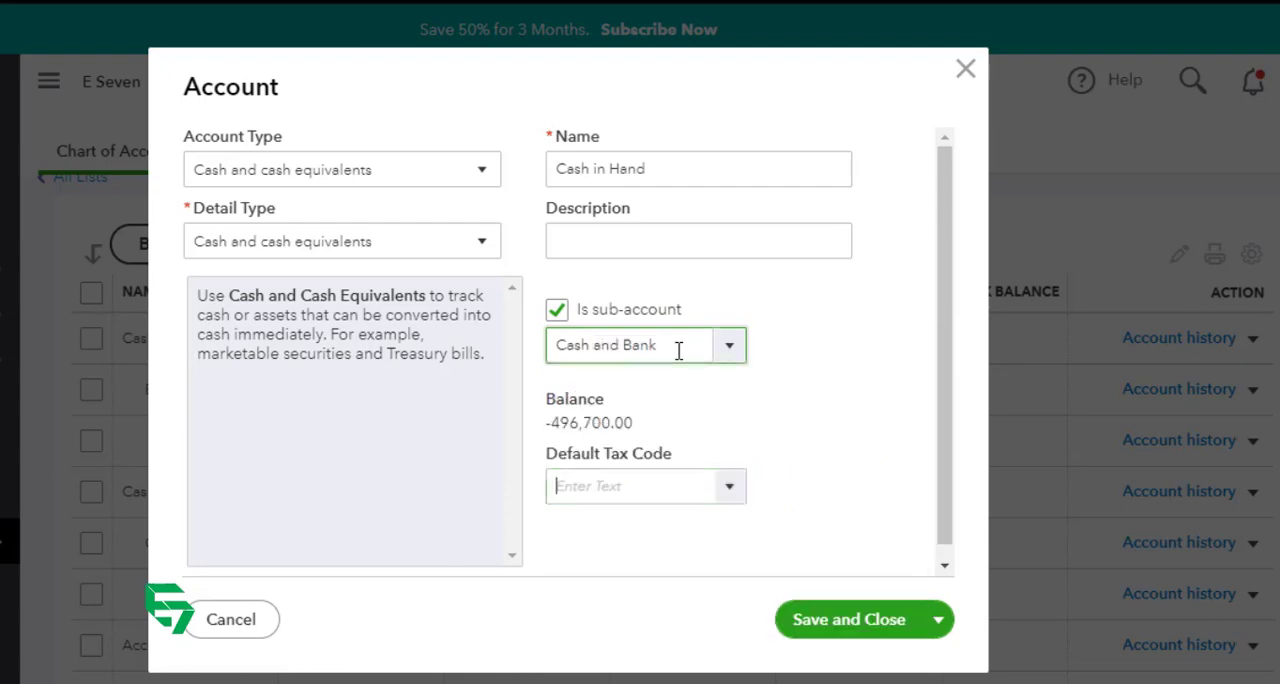
left_click(866, 631)
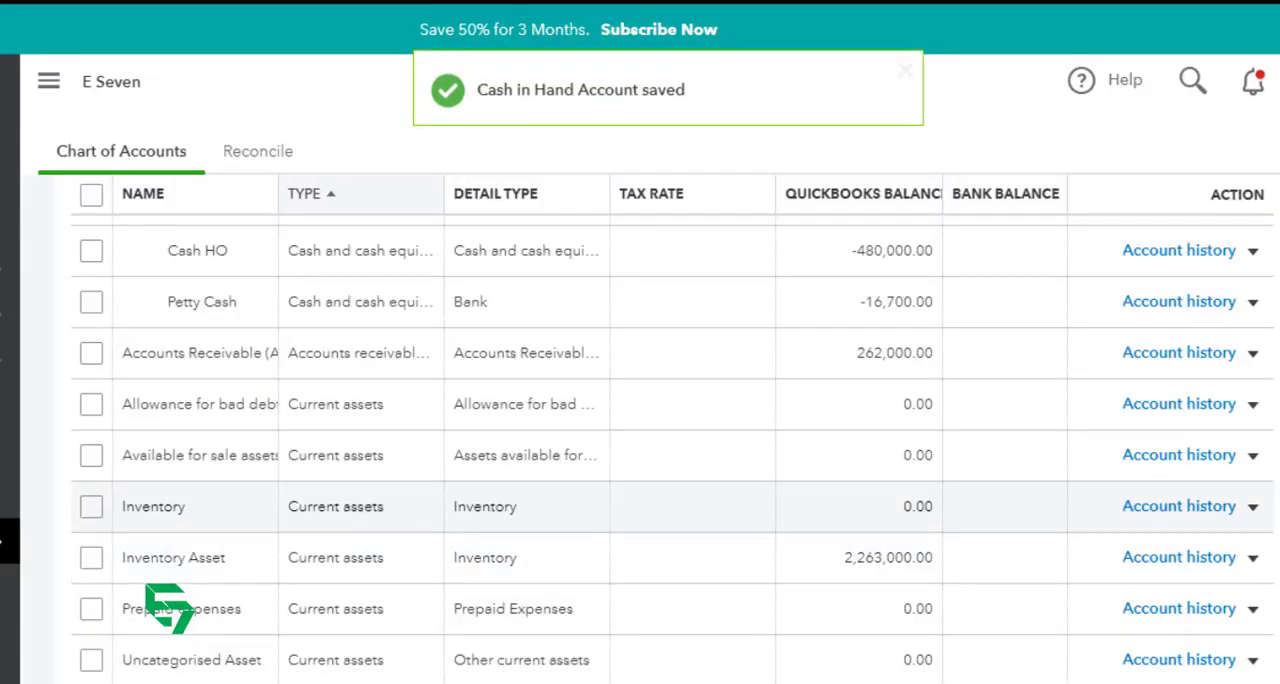
Step: Open the Balance Sheet report and check how the current assets are grouped
left_click(8, 450)
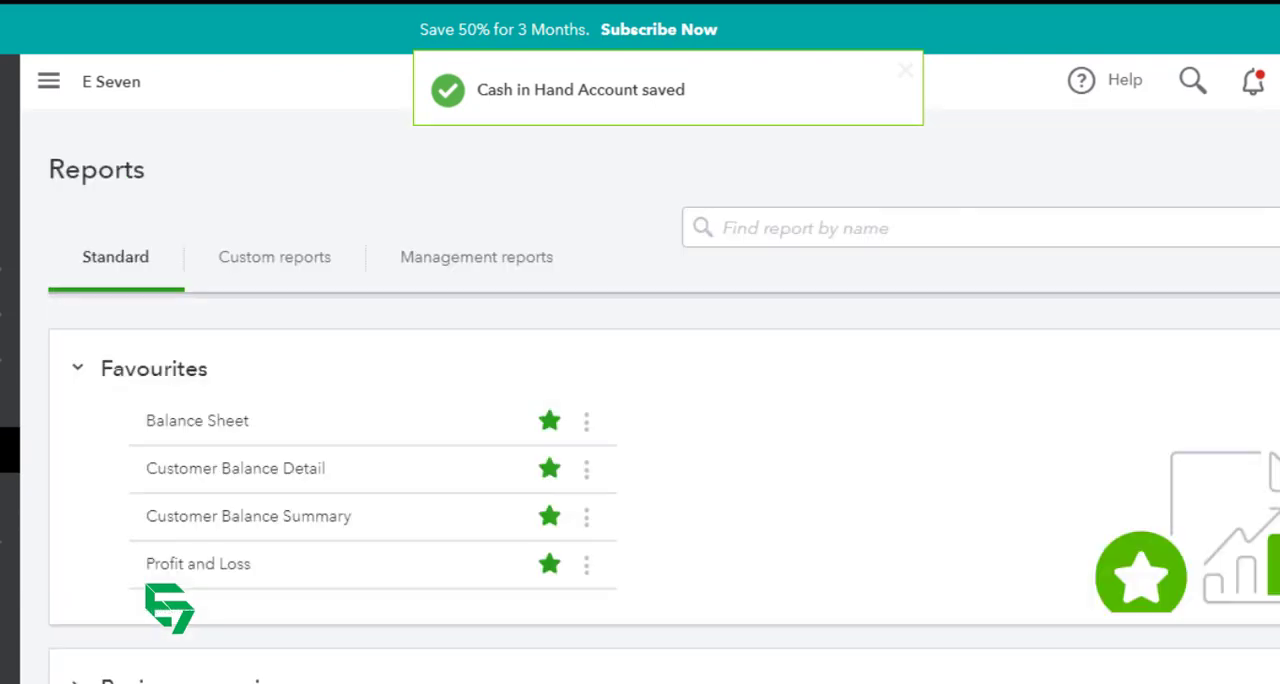
left_click(214, 422)
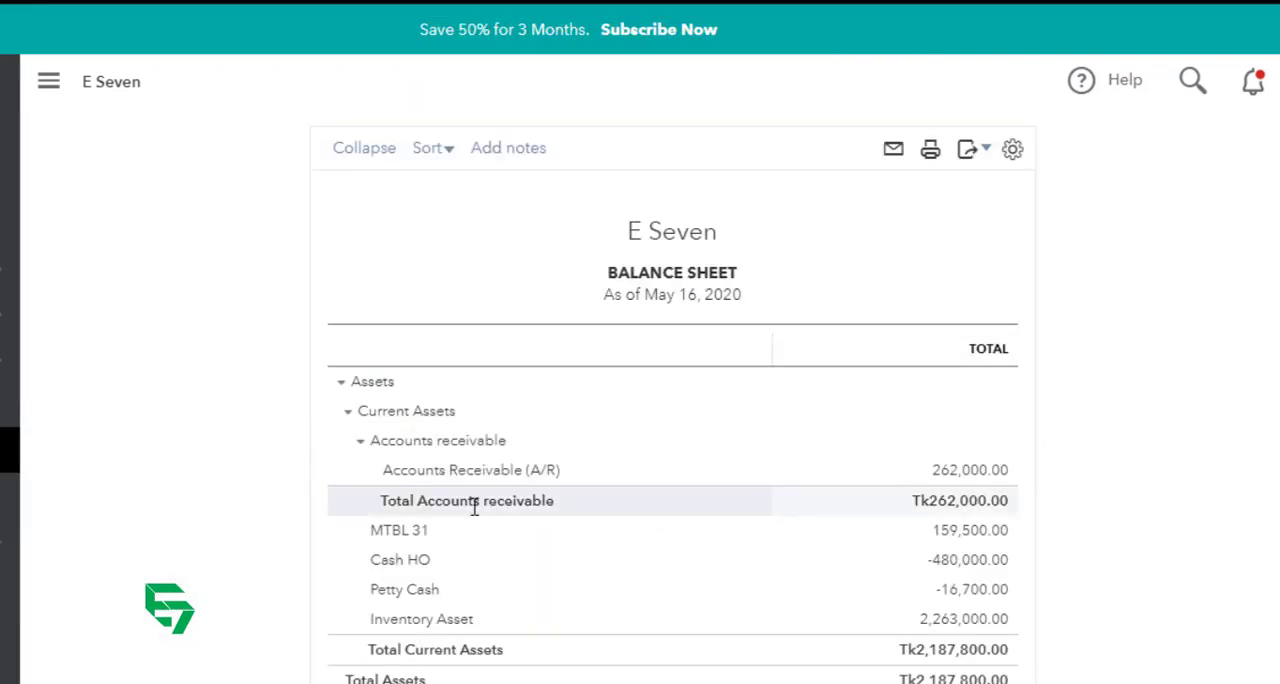
scroll(476, 565, "down", 3)
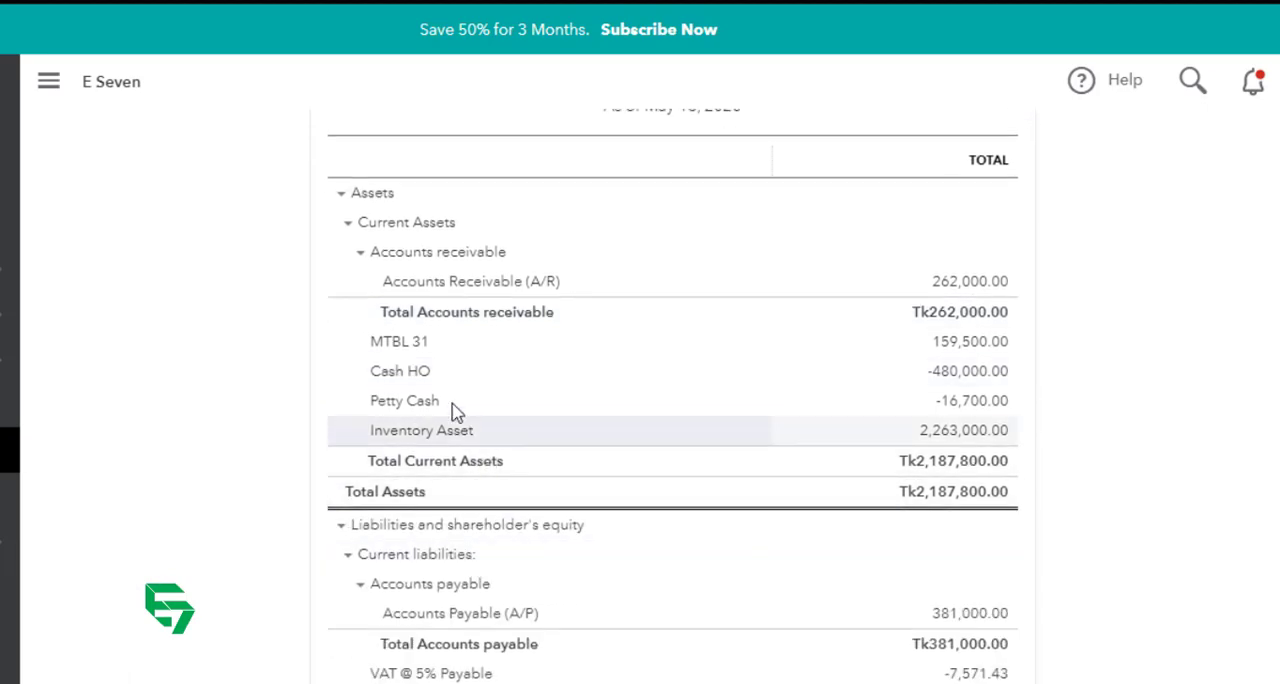
Step: Sign out of QuickBooks and sign back in to reload the company data
scroll(560, 310, "up", 8)
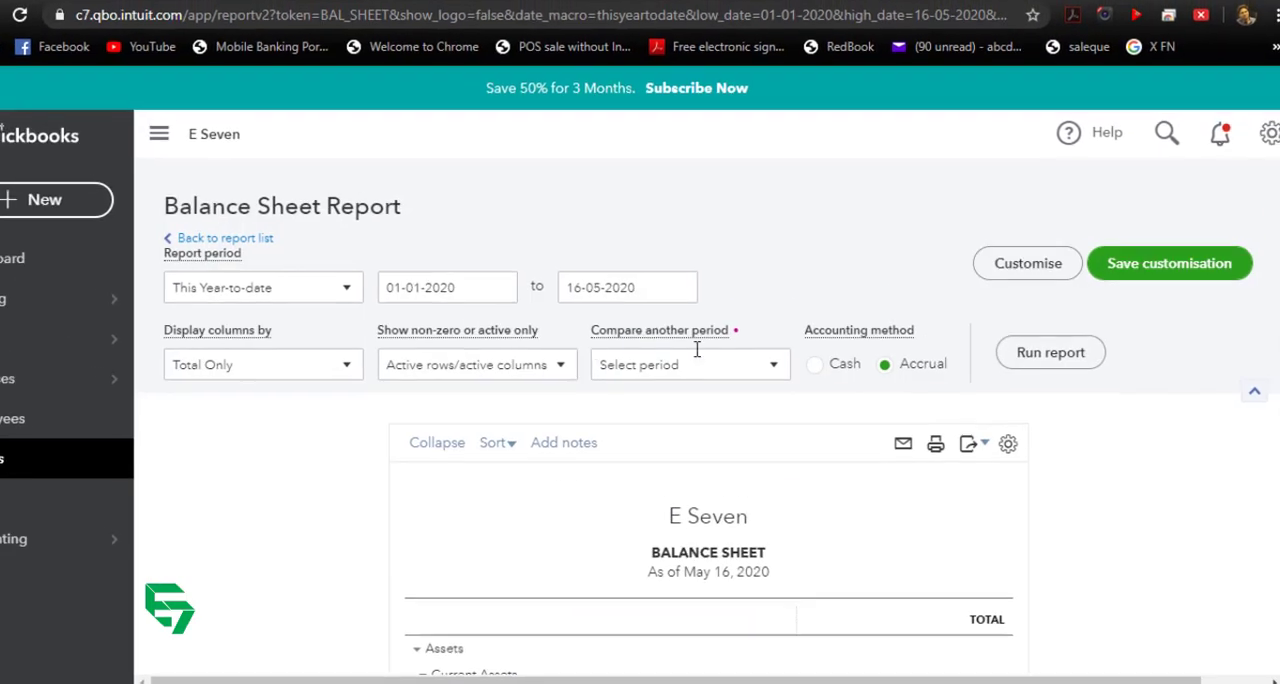
left_click(1269, 133)
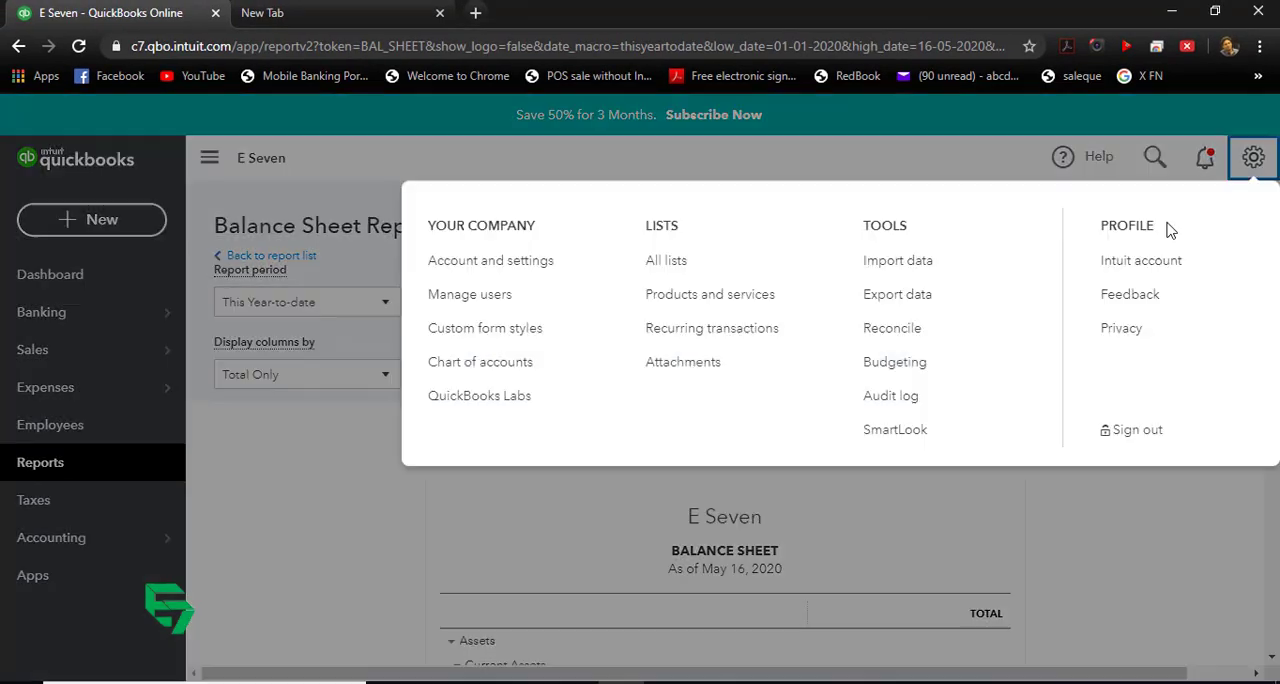
left_click(1122, 432)
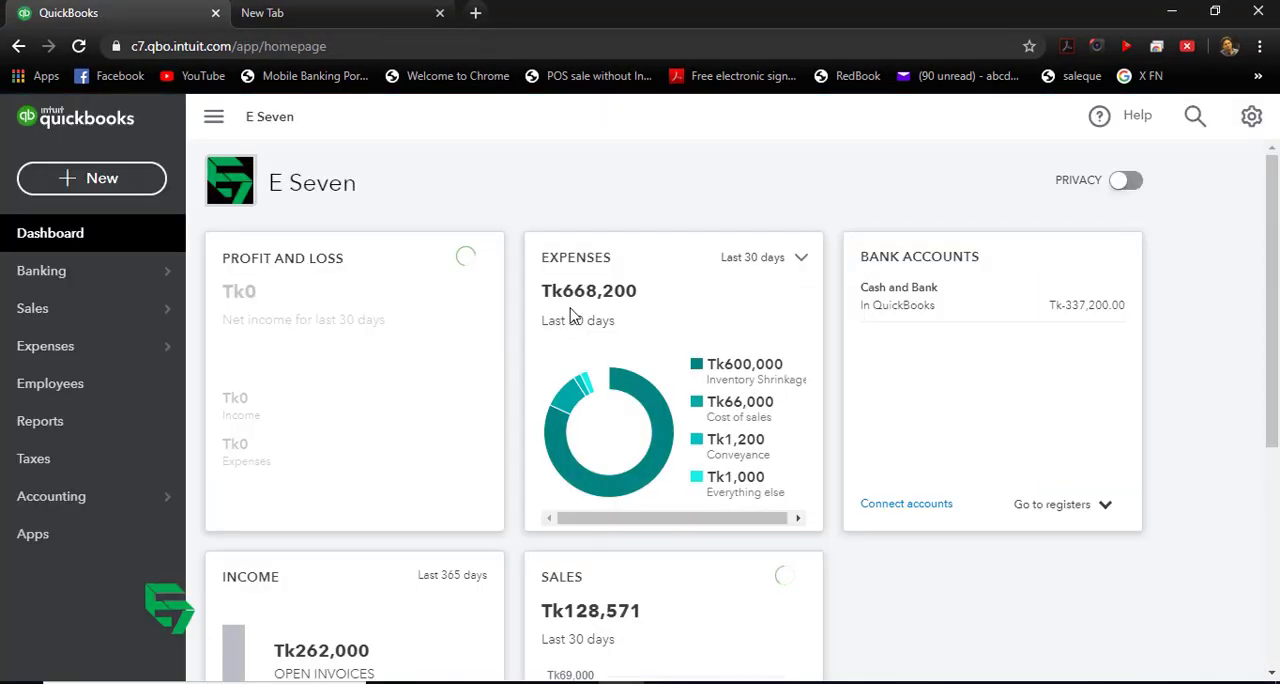
Step: Reopen the Balance Sheet report at its current assets, and collapse and re-expand the Cash and Bank group
left_click(86, 432)
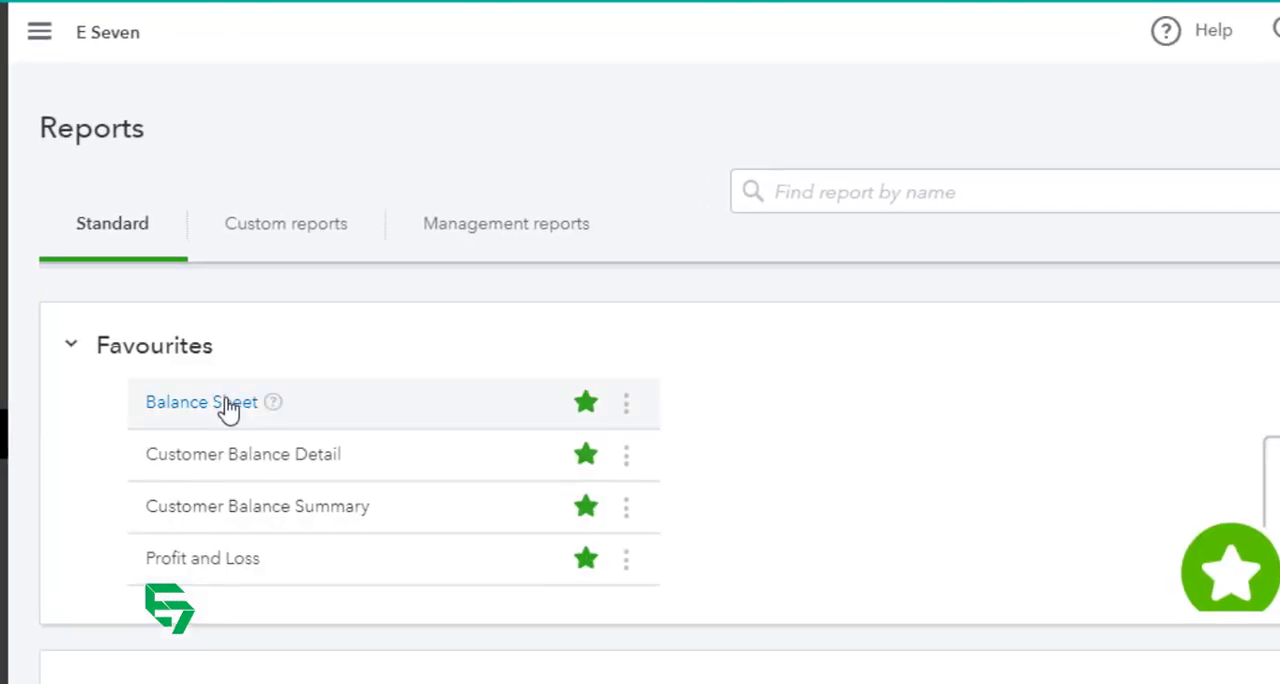
left_click(228, 403)
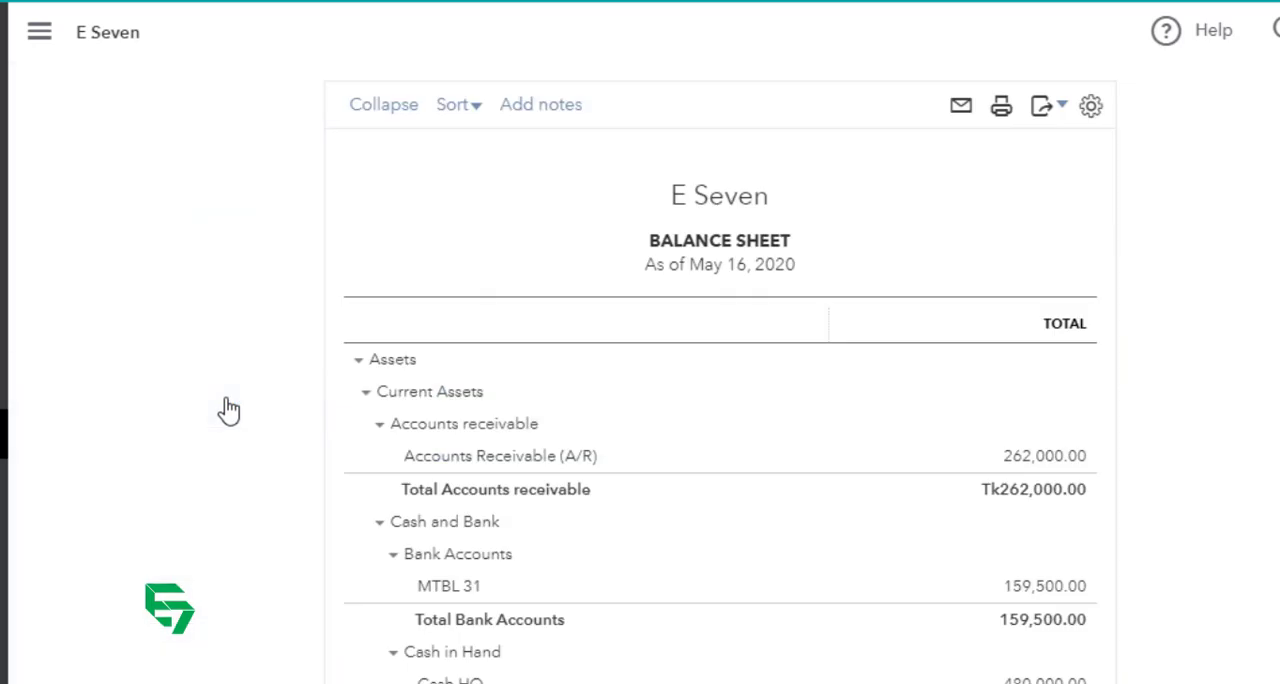
scroll(366, 417, "down", 3)
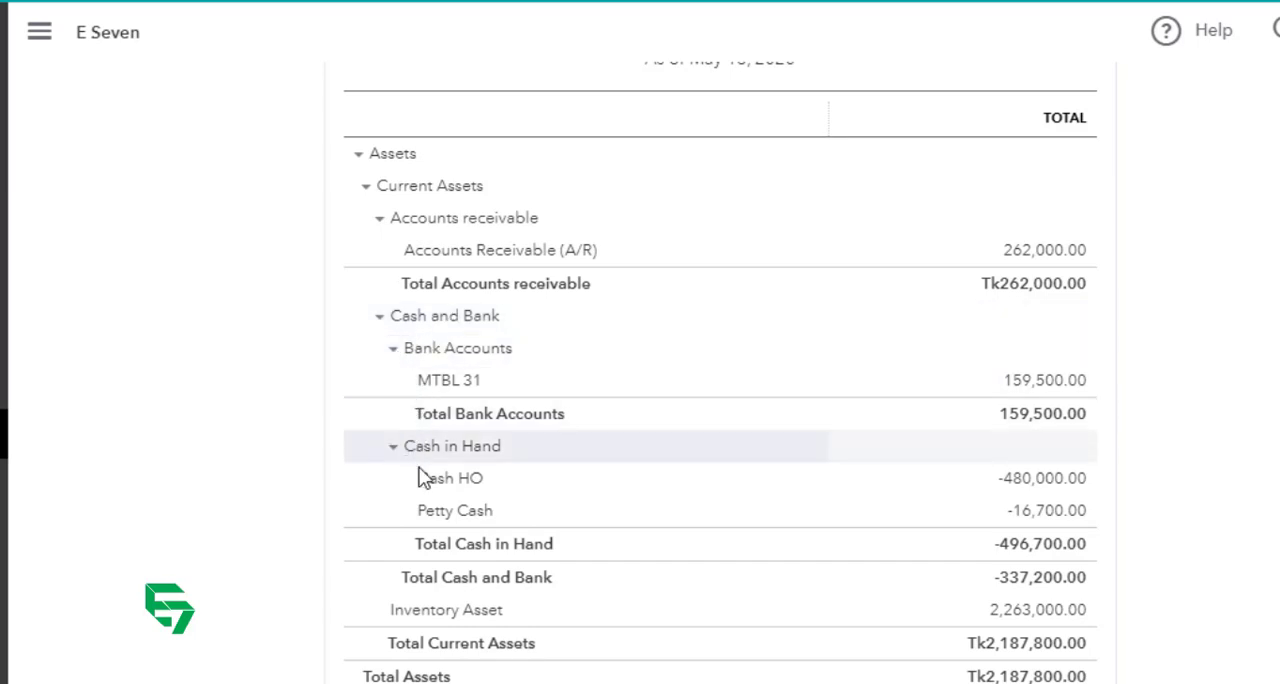
left_click(380, 318)
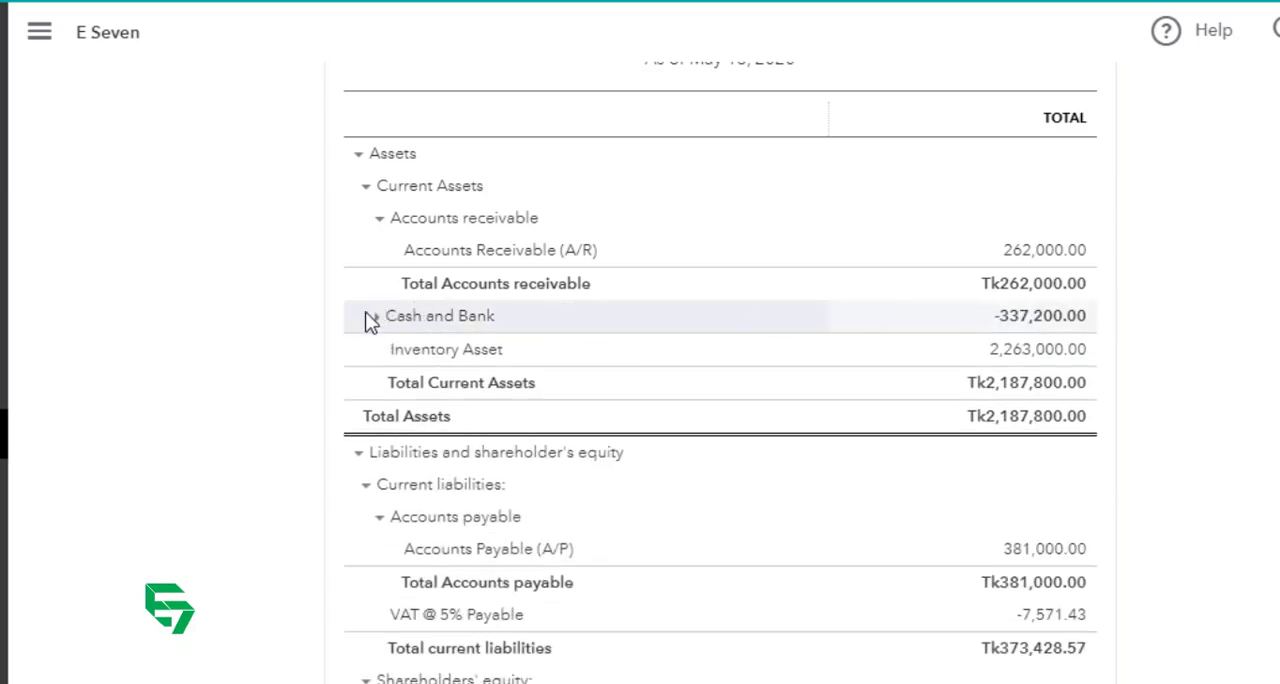
left_click(380, 318)
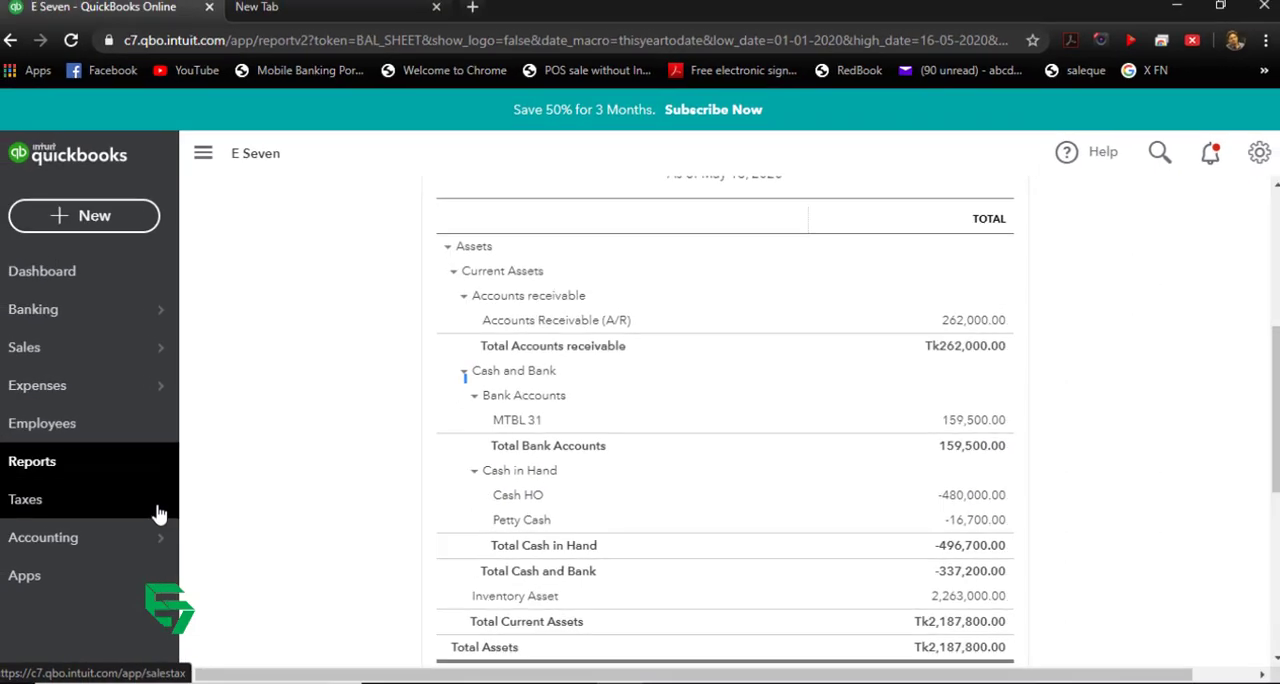
Step: Start a new account in the chart of accounts with detail type Cash and cash equivalents, named DBBL 31
left_click(92, 538)
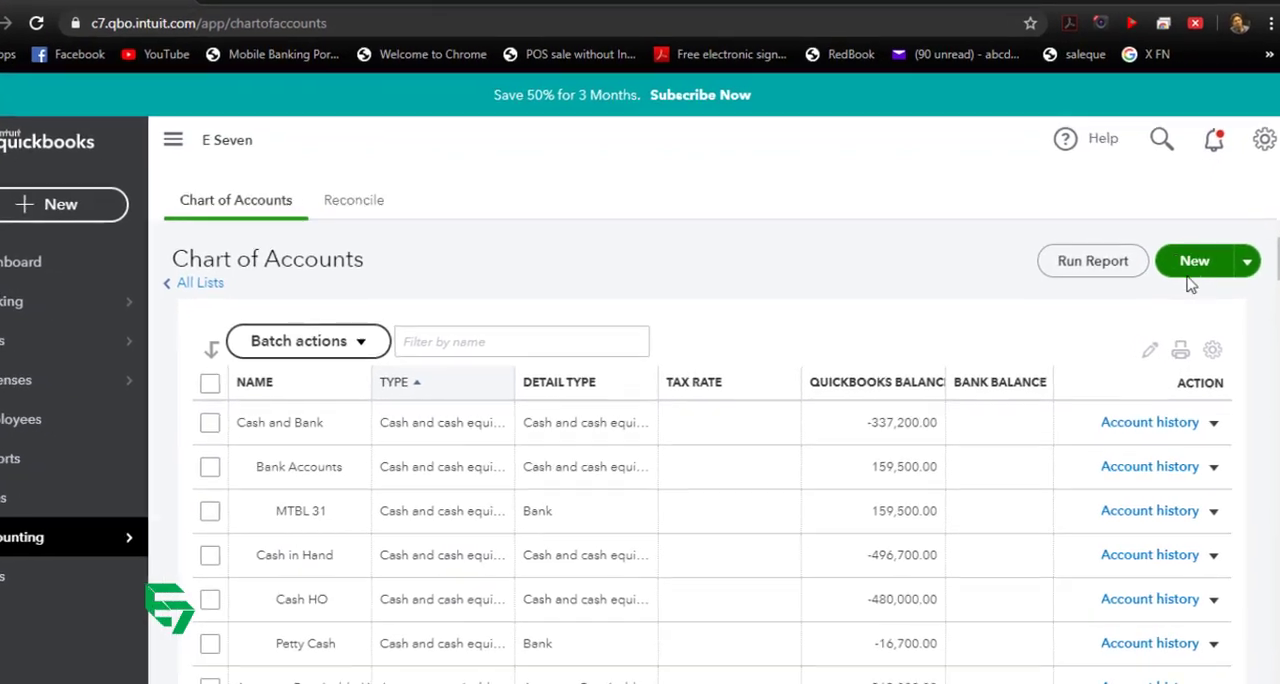
left_click(1194, 262)
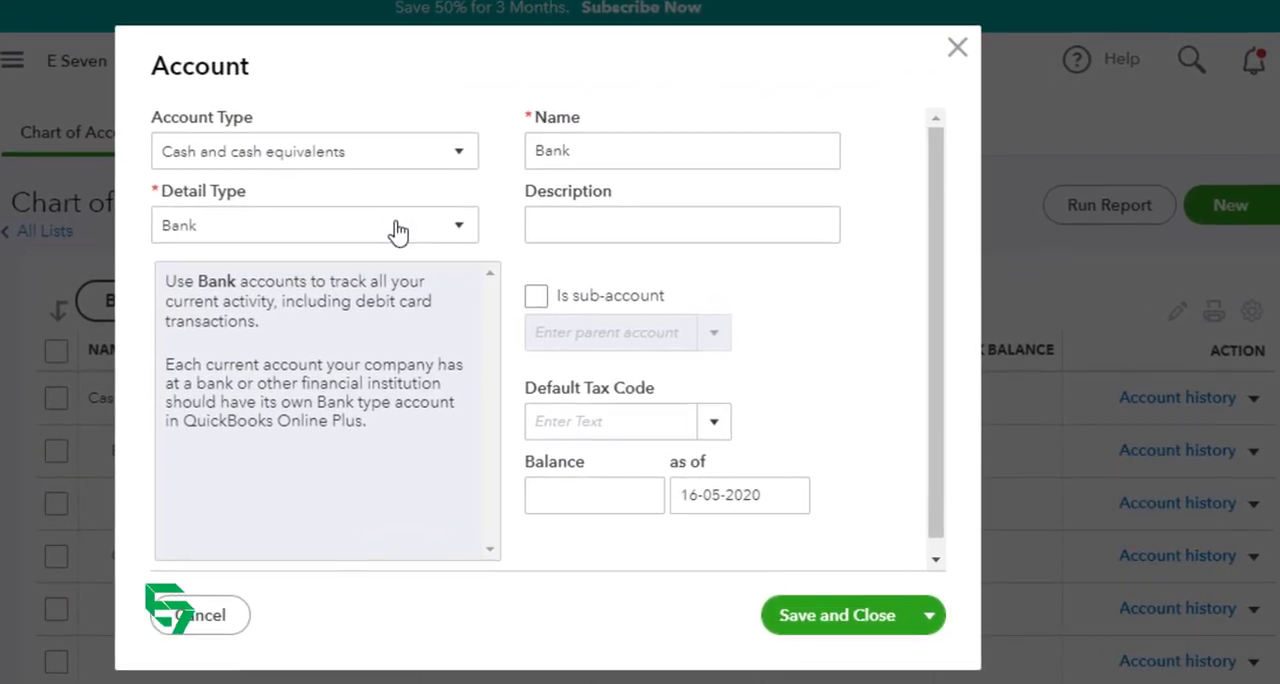
left_click(398, 232)
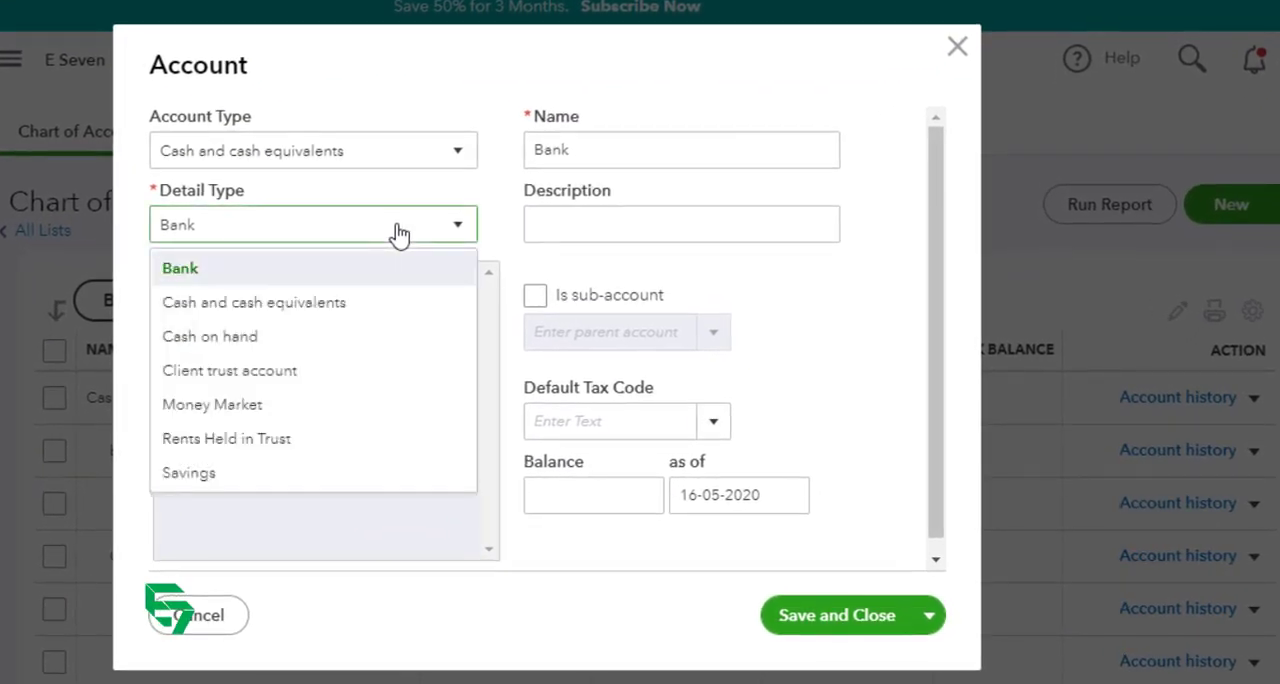
left_click(363, 298)
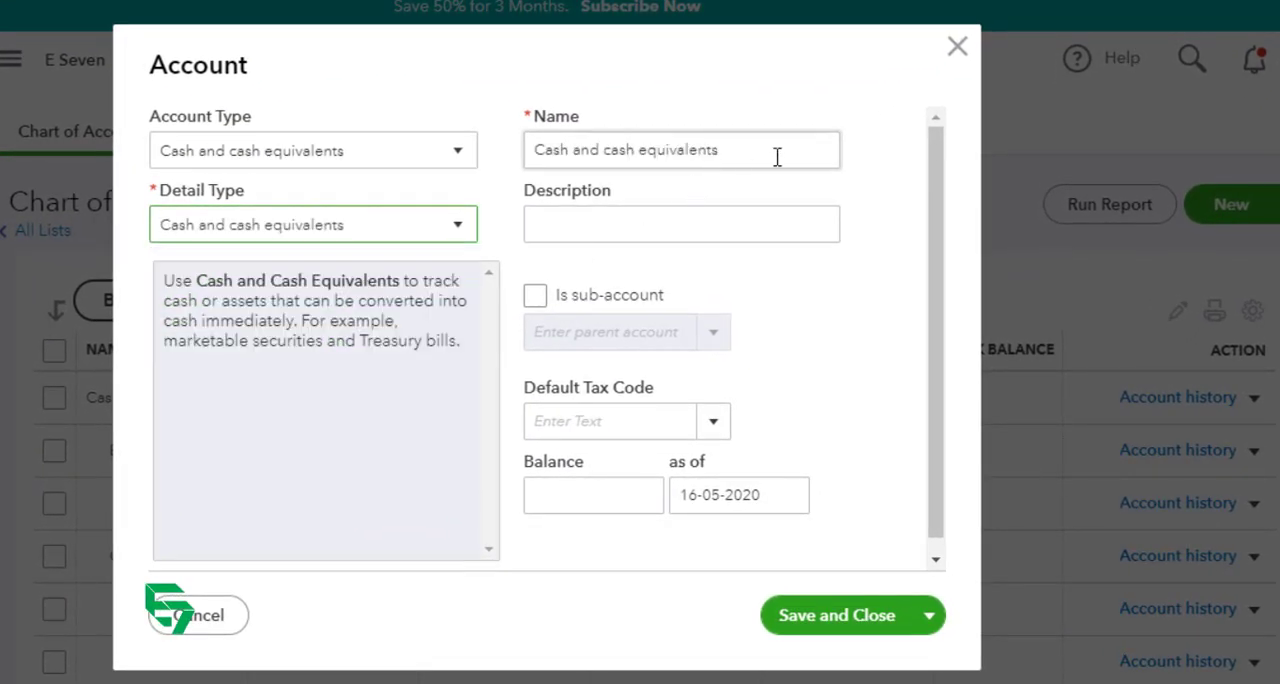
key("Tab")
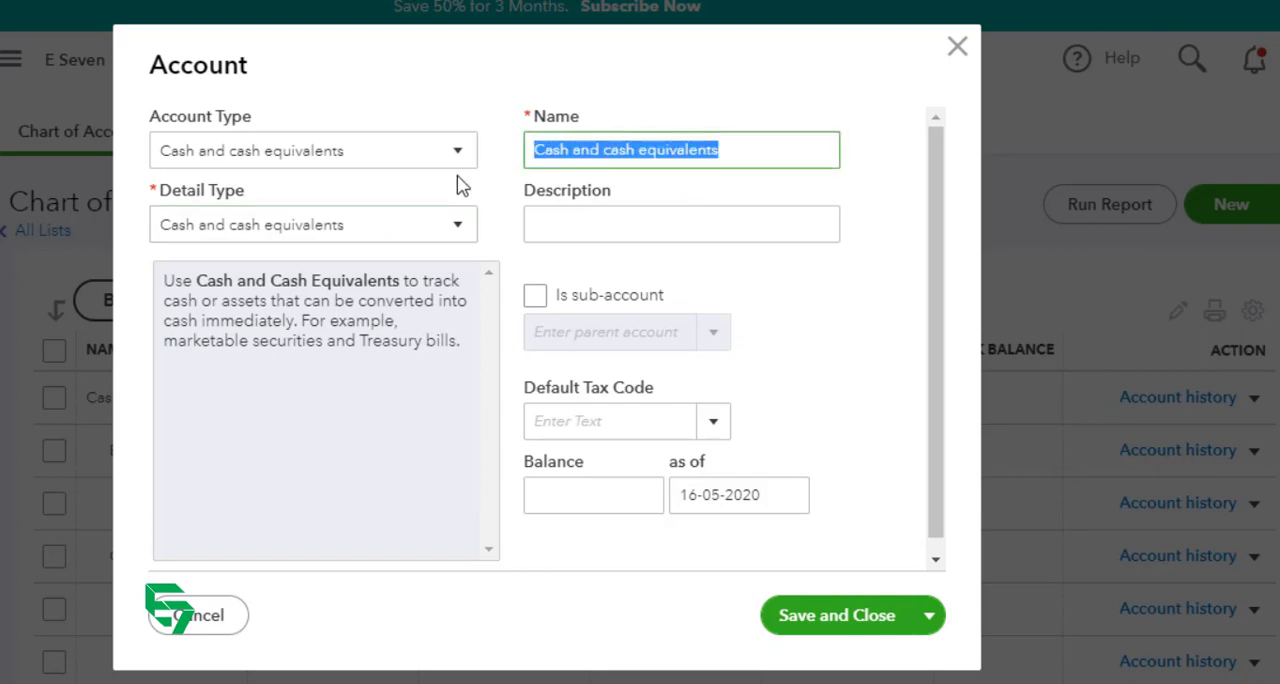
type("DBBL 3")
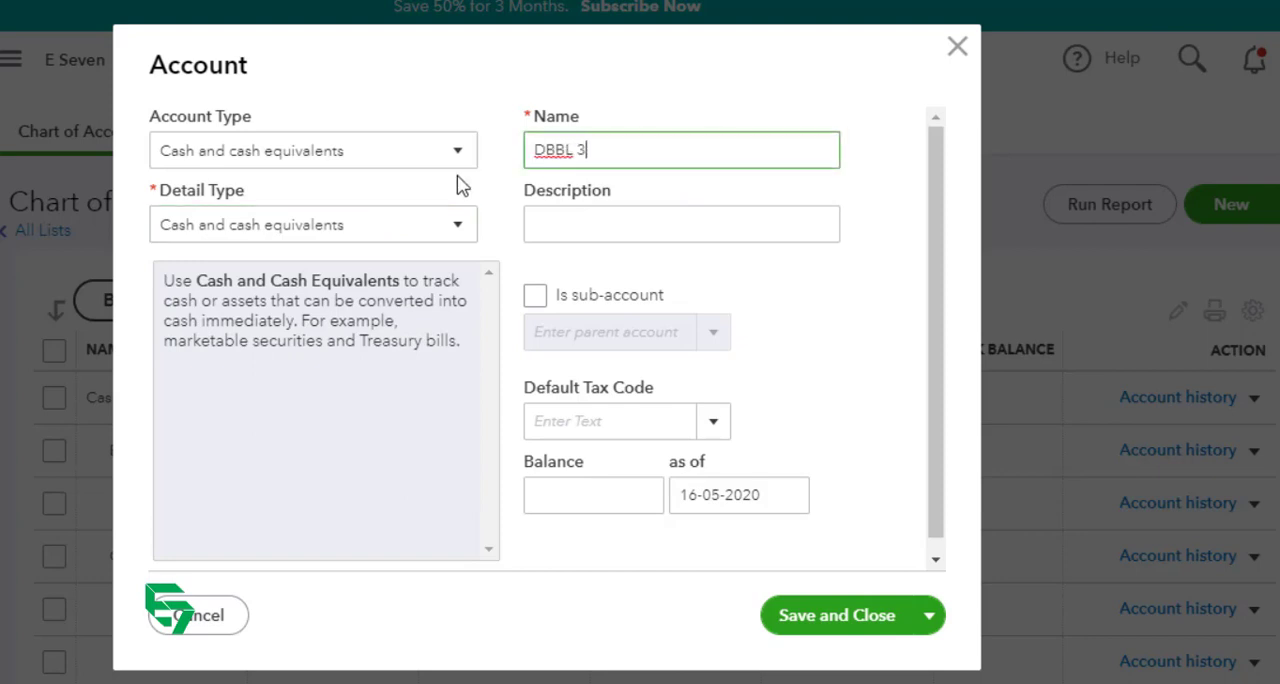
type("1")
Step: Make the new DBBL 31 account a sub-account of Bank Accounts and save it
key("Tab")
key("space")
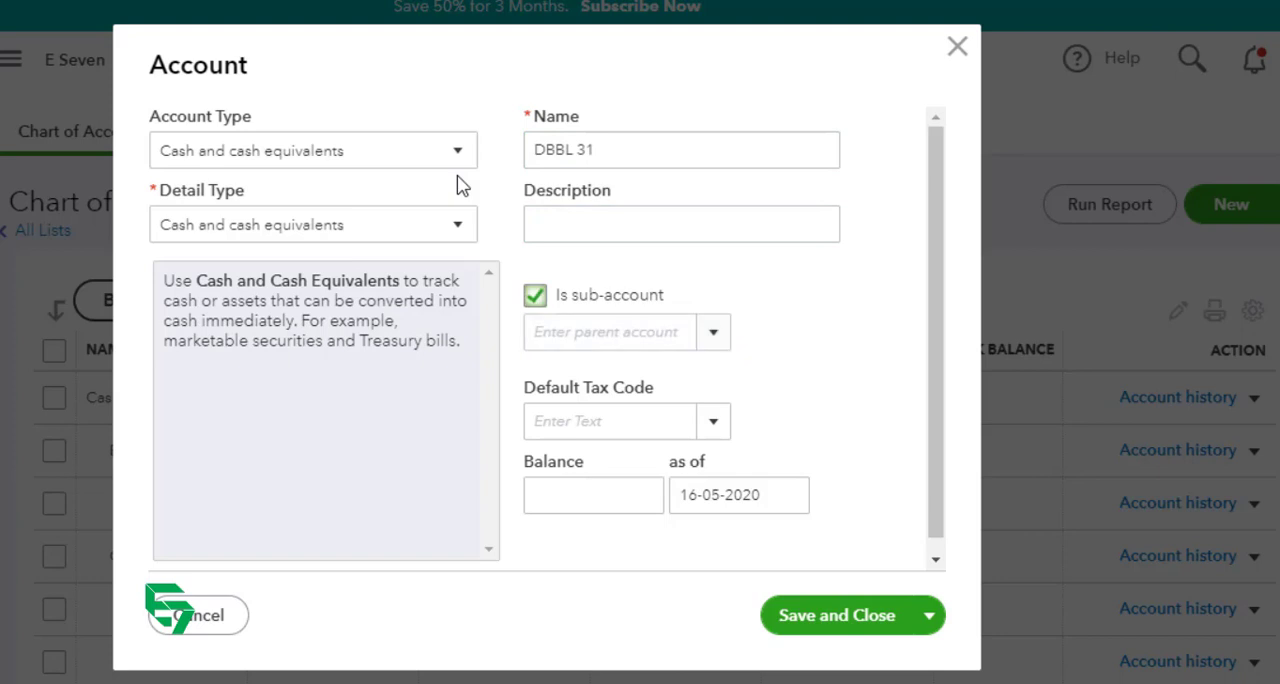
key("Tab")
type("bank")
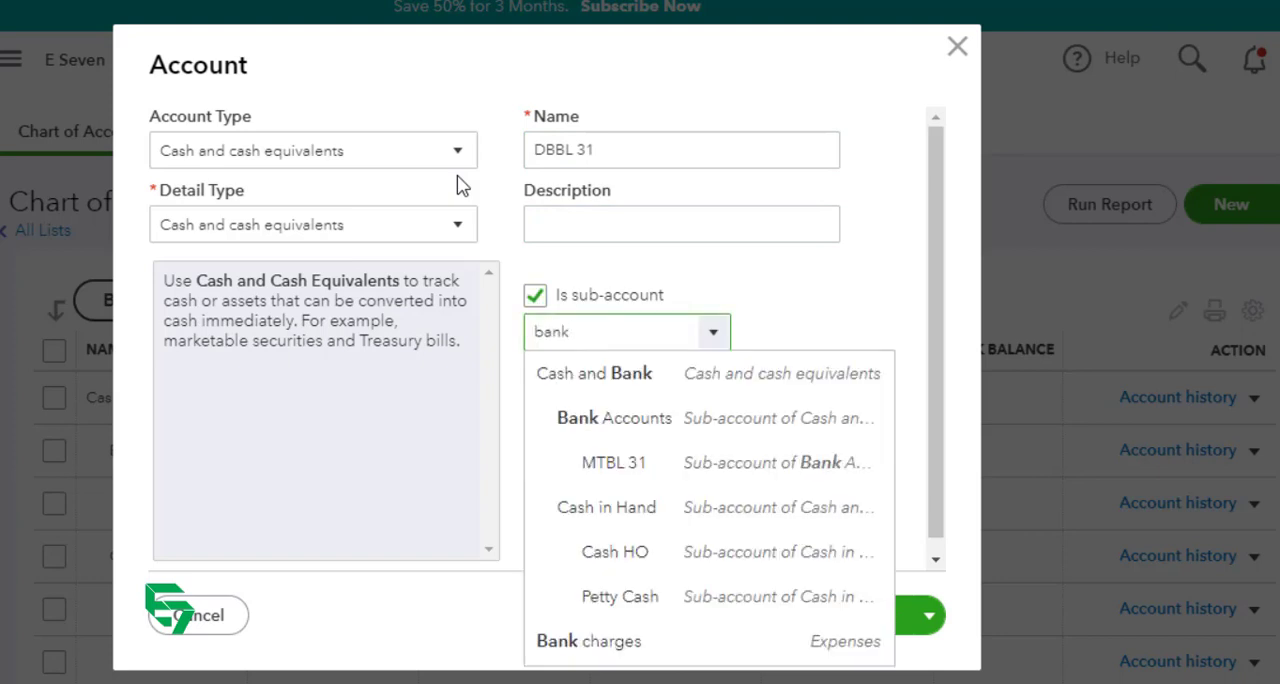
left_click(672, 420)
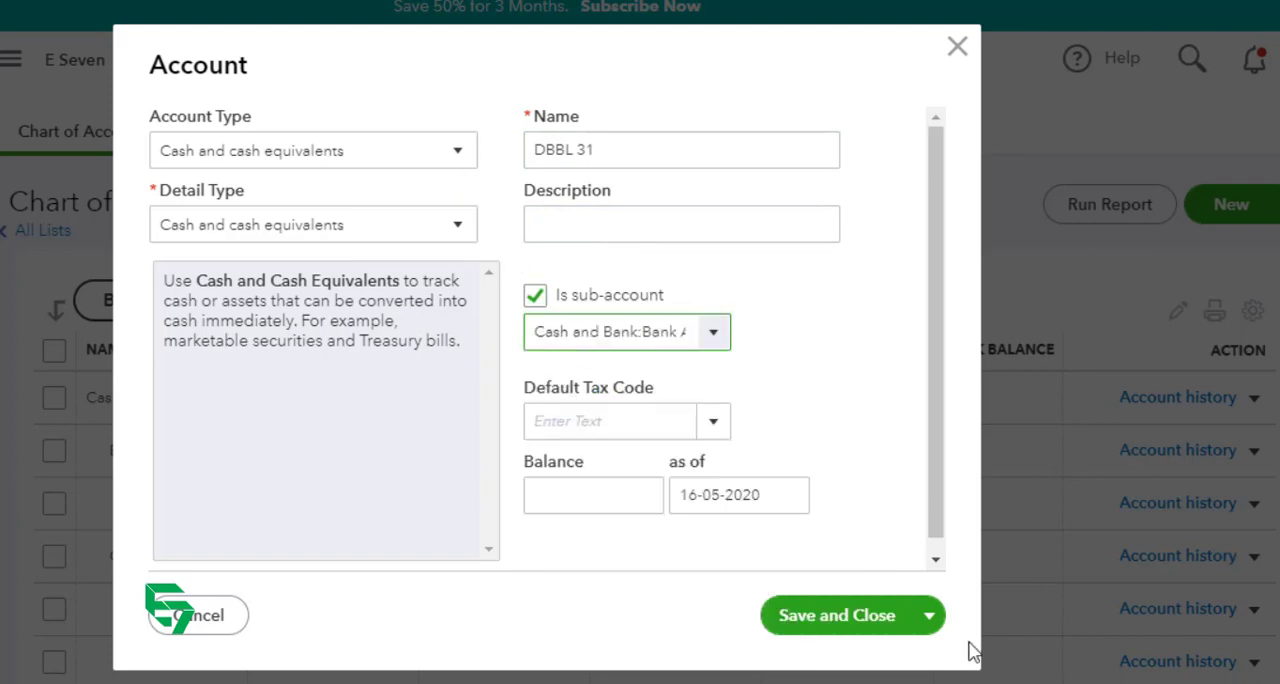
left_click(855, 628)
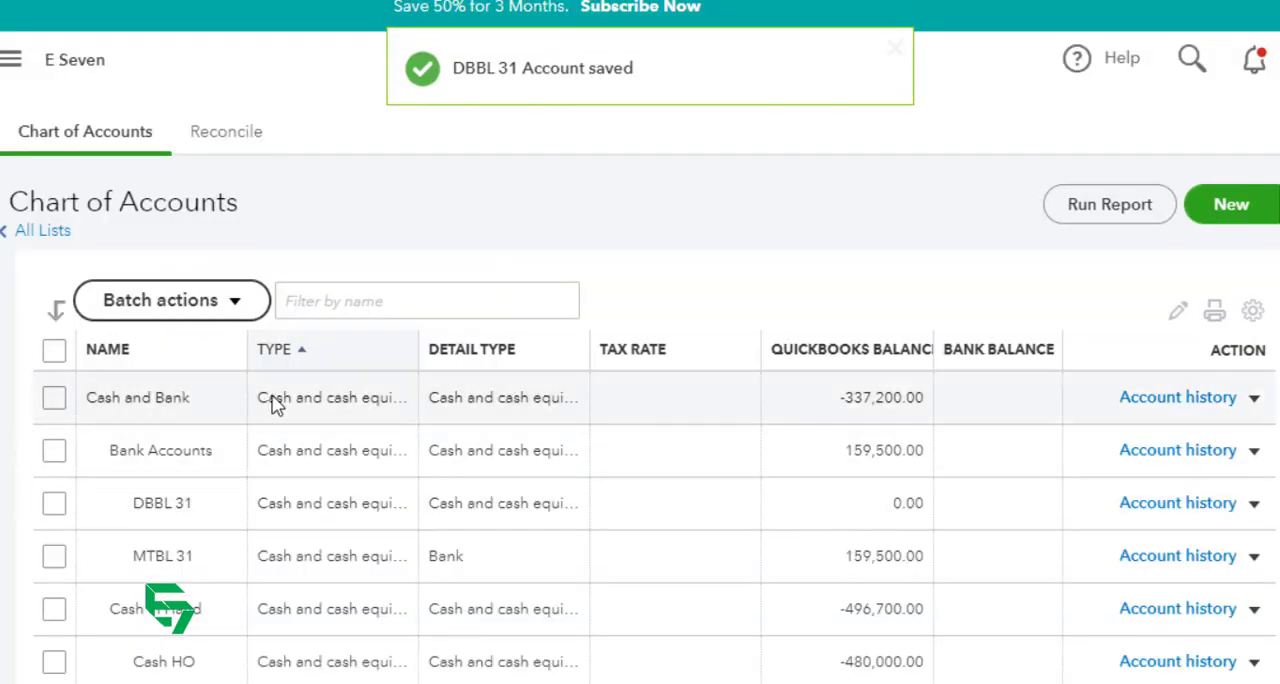
Step: Open the DBBL 31 account for editing and set its opening balance to 10,000
scroll(224, 540, "down", 2)
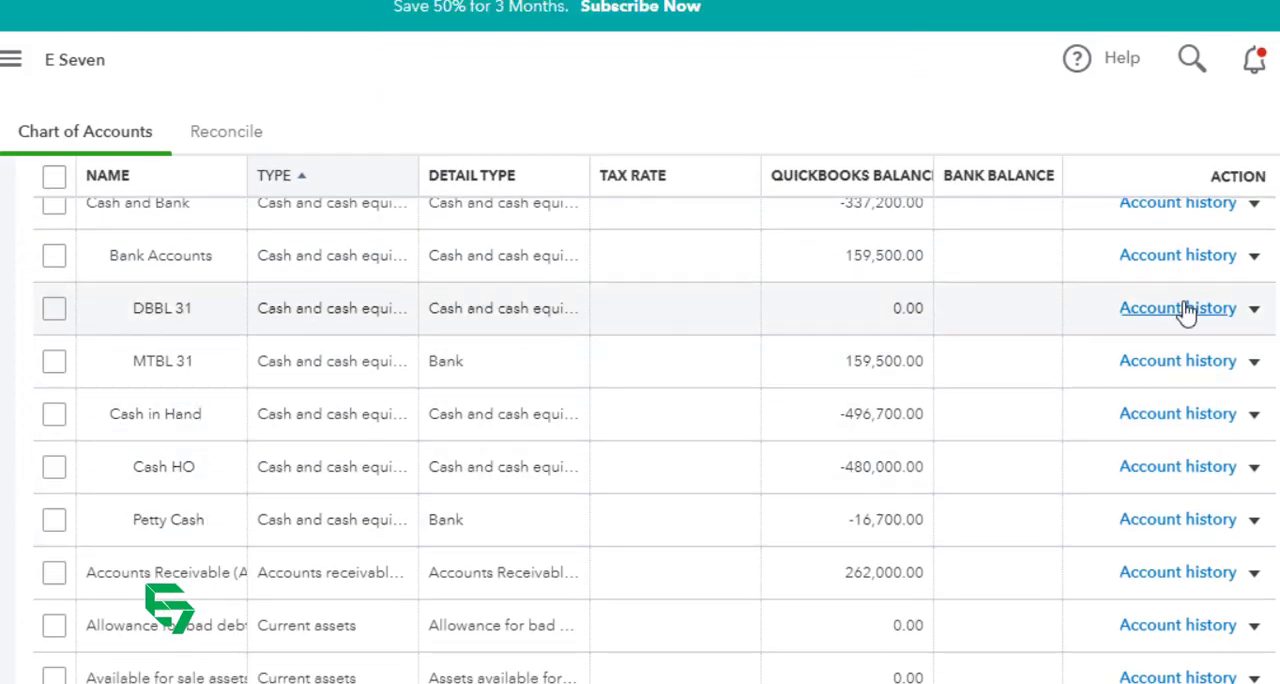
left_click(1253, 310)
left_click(1150, 376)
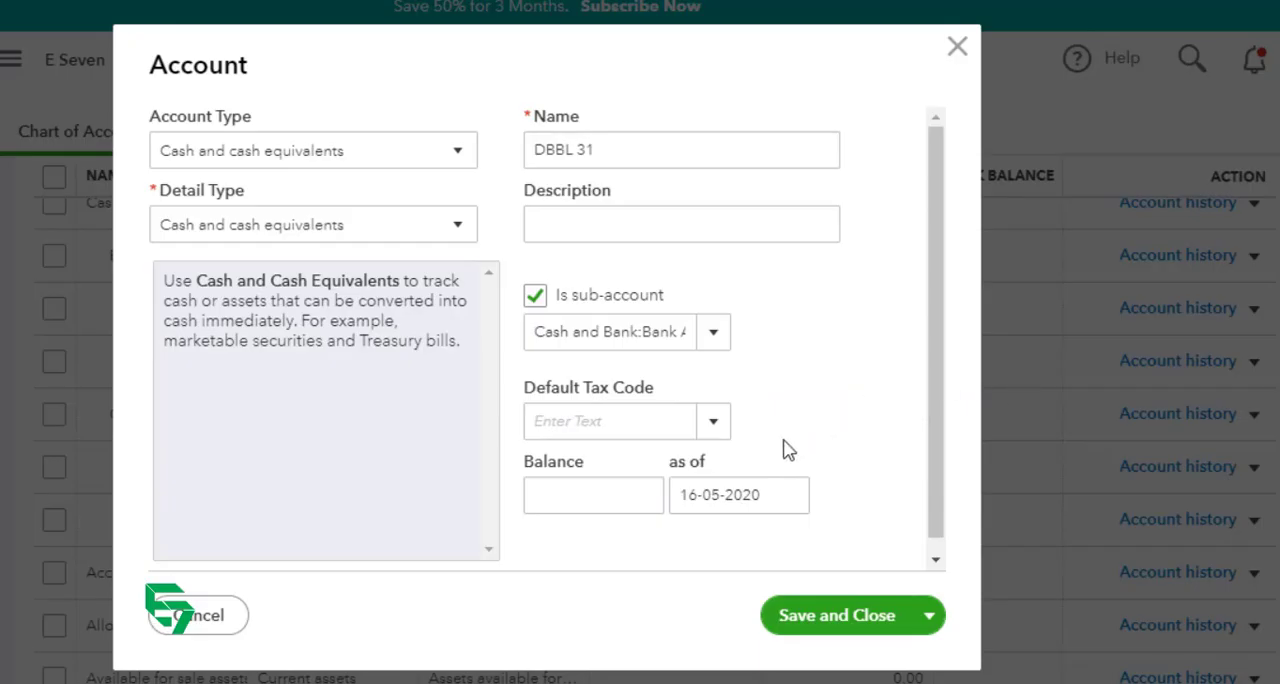
left_click(619, 492)
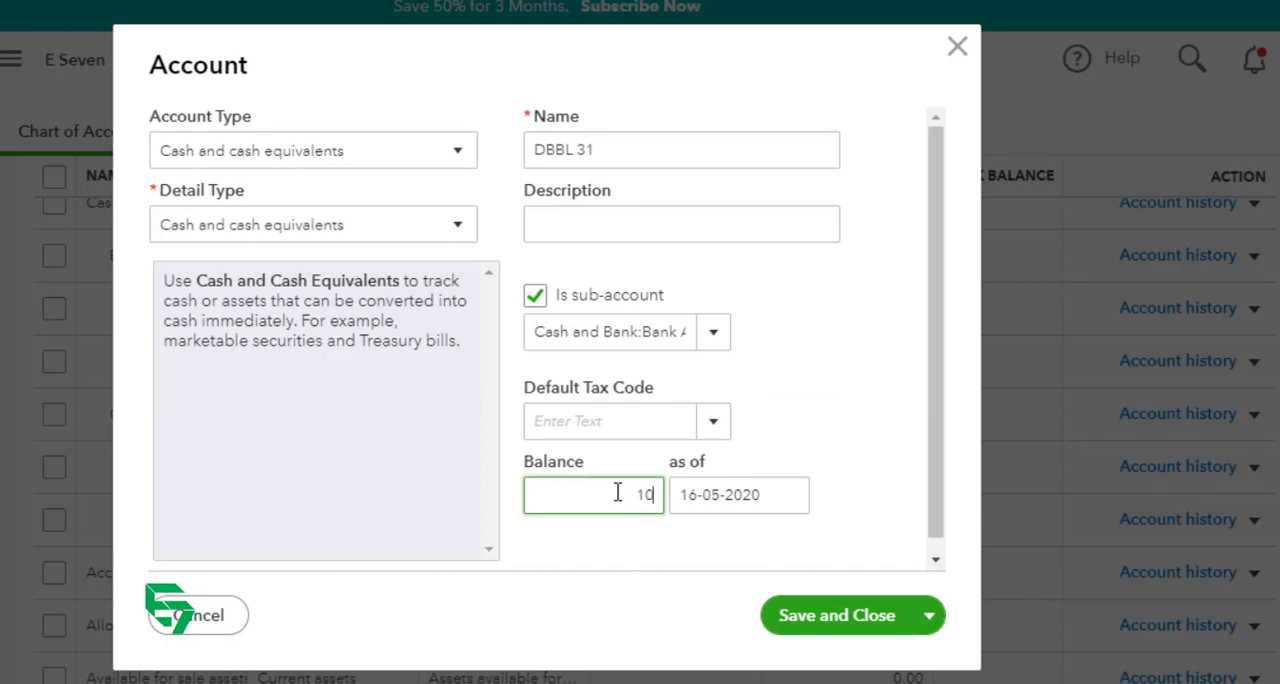
type("10000")
key("Tab")
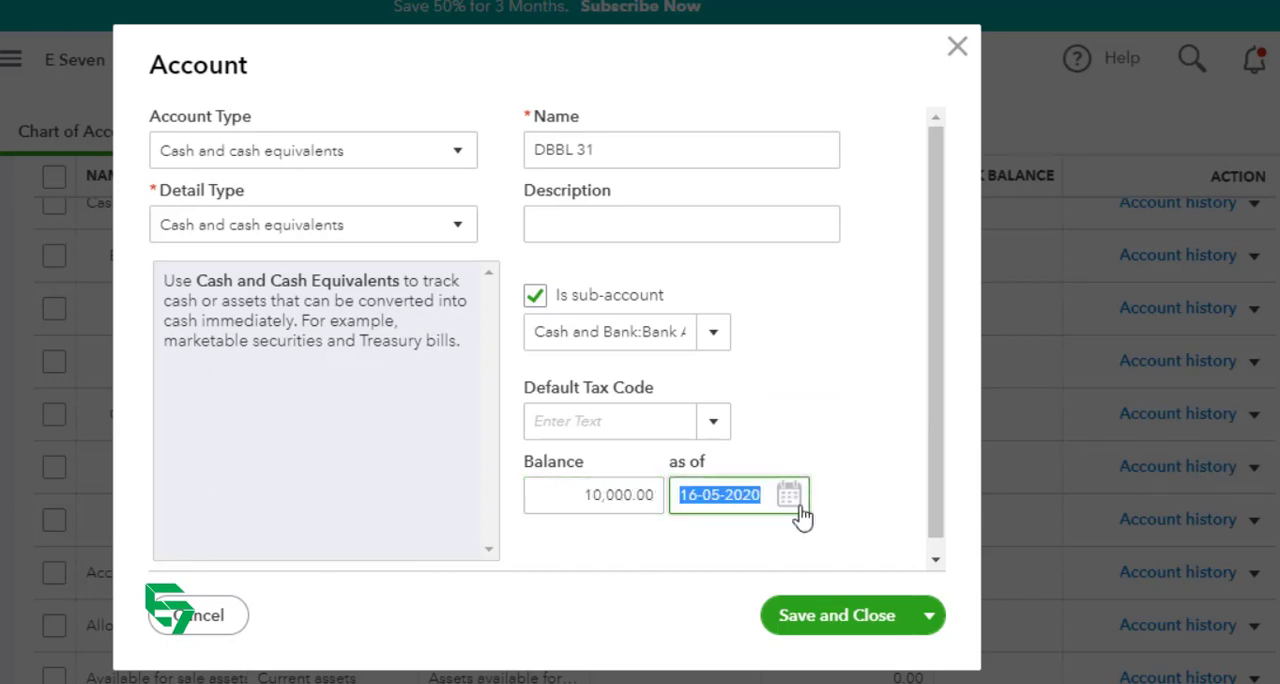
Step: Set the opening balance date to 1 January 2020 and save the DBBL 31 account
left_click(796, 500)
left_click(691, 198)
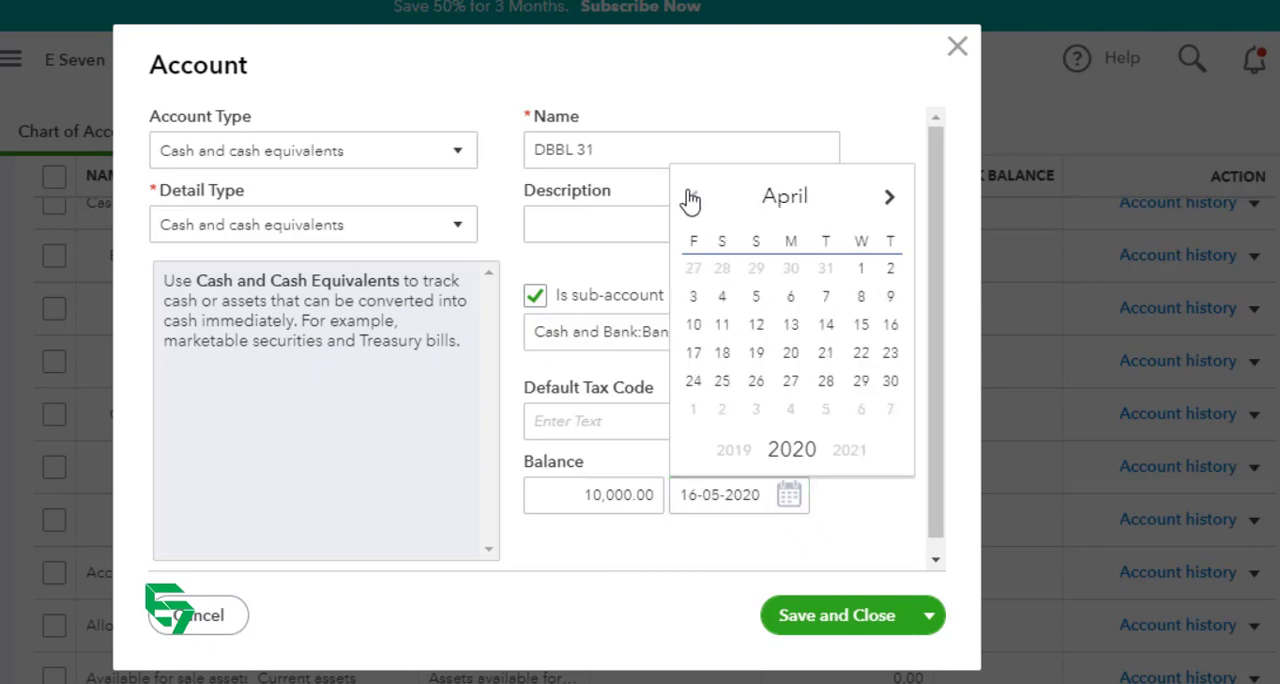
left_click(691, 198)
left_click(691, 198)
left_click(691, 198)
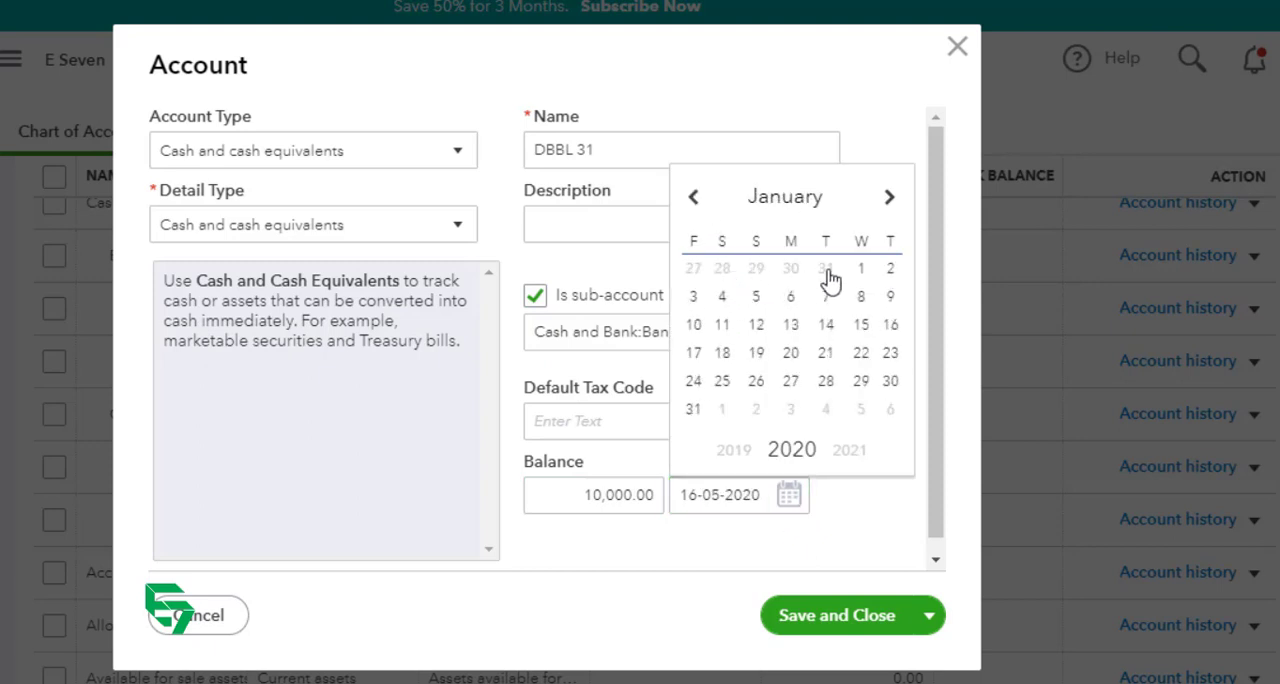
left_click(862, 270)
left_click(843, 618)
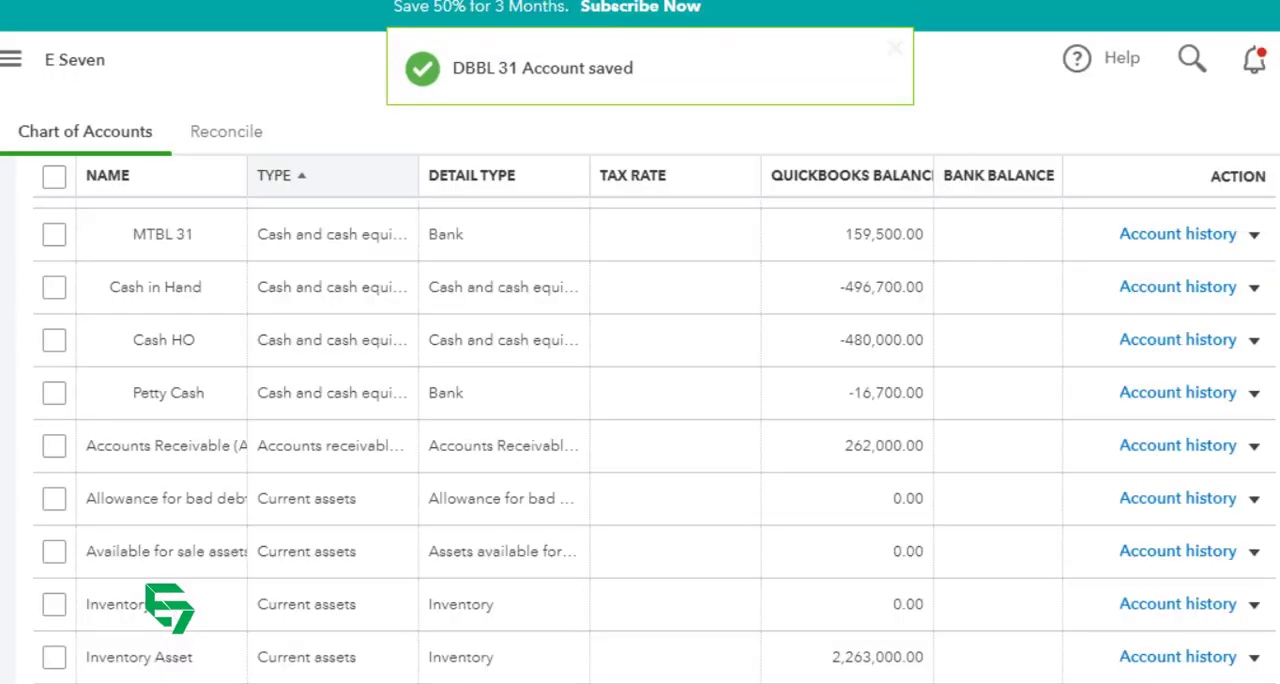
Step: Open the Balance Sheet report and check the accounts listed under Bank Accounts within Cash and Bank
left_click(2, 424)
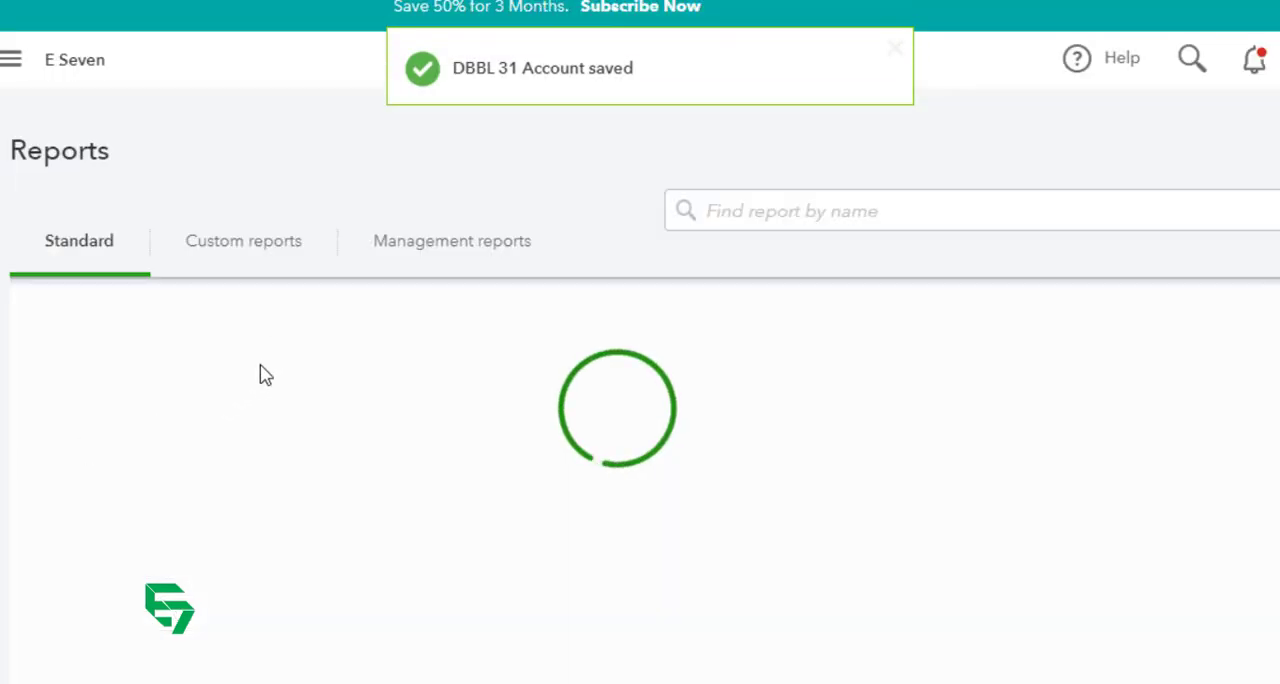
left_click(198, 413)
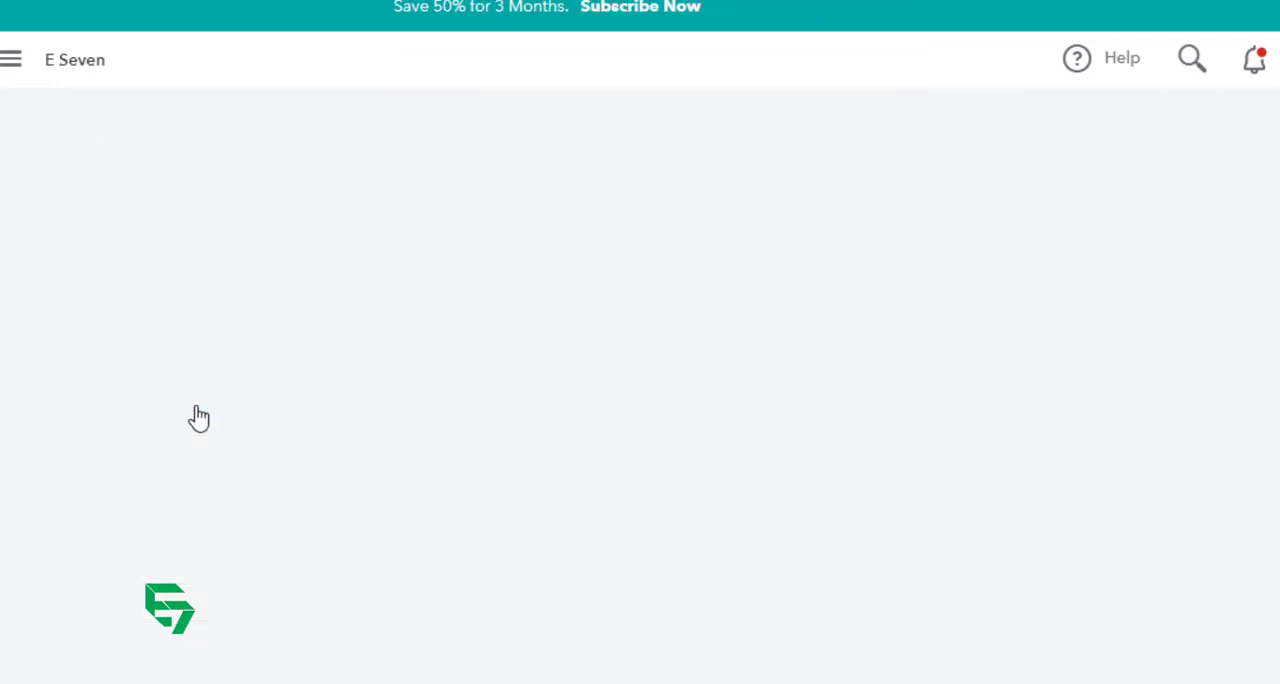
scroll(314, 449, "down", 2)
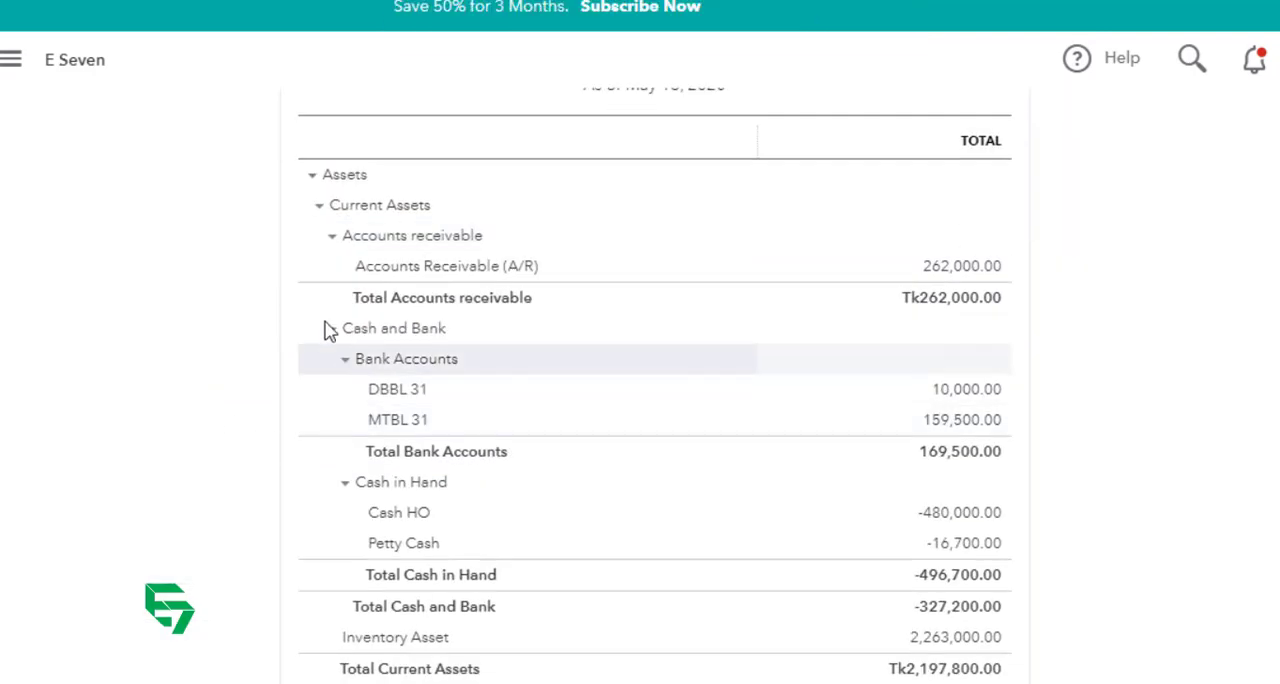
Step: Collapse the Accounts receivable, Bank Accounts and Cash in Hand groups in the Balance Sheet to review the Current Assets structure
left_click(333, 238)
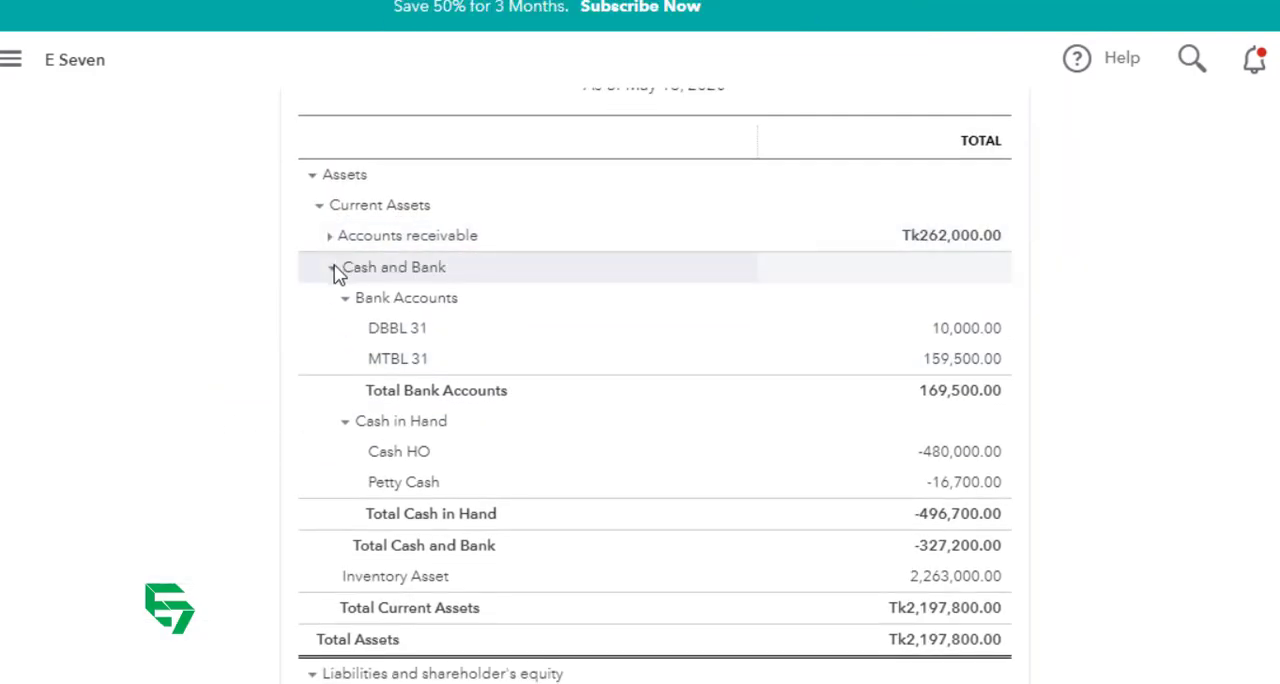
left_click(332, 268)
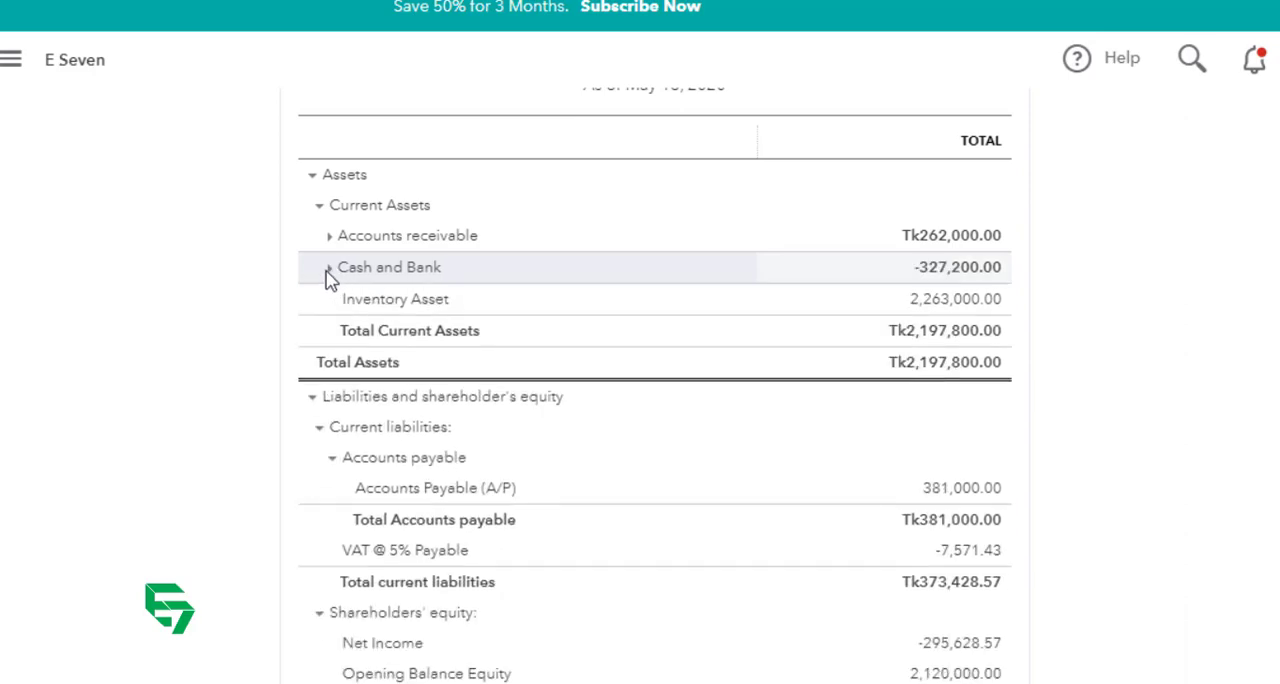
left_click(330, 268)
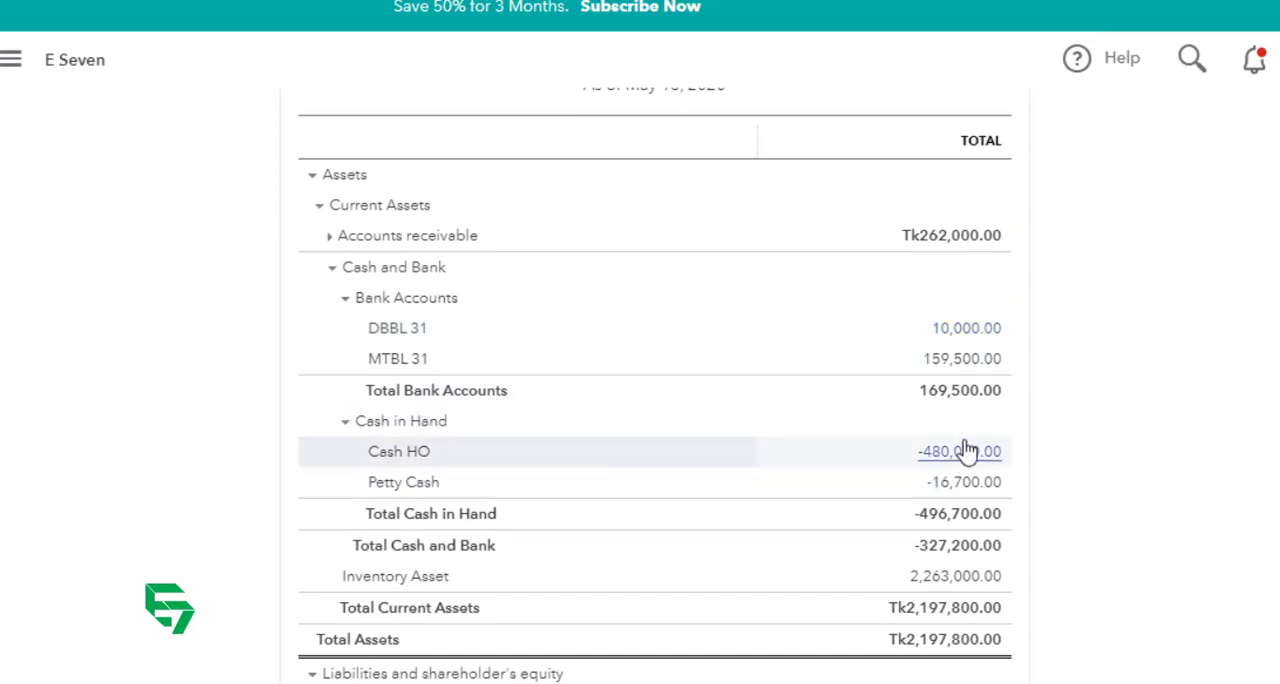
left_click(343, 300)
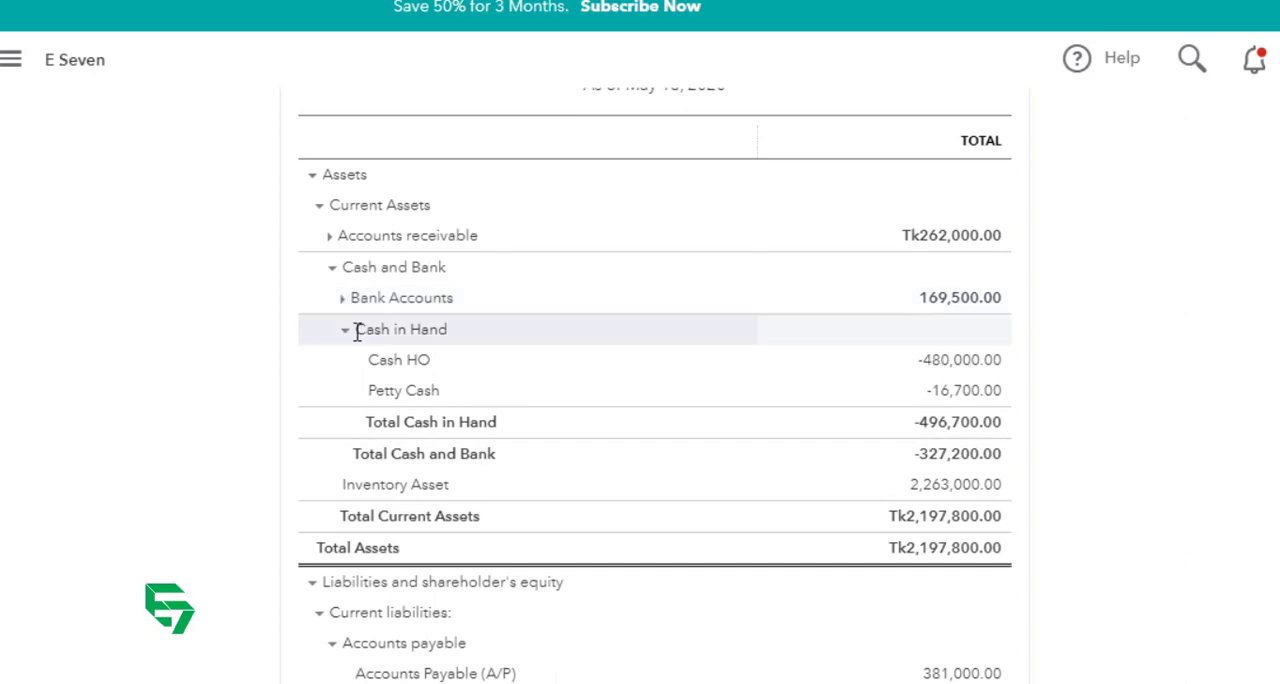
left_click(346, 330)
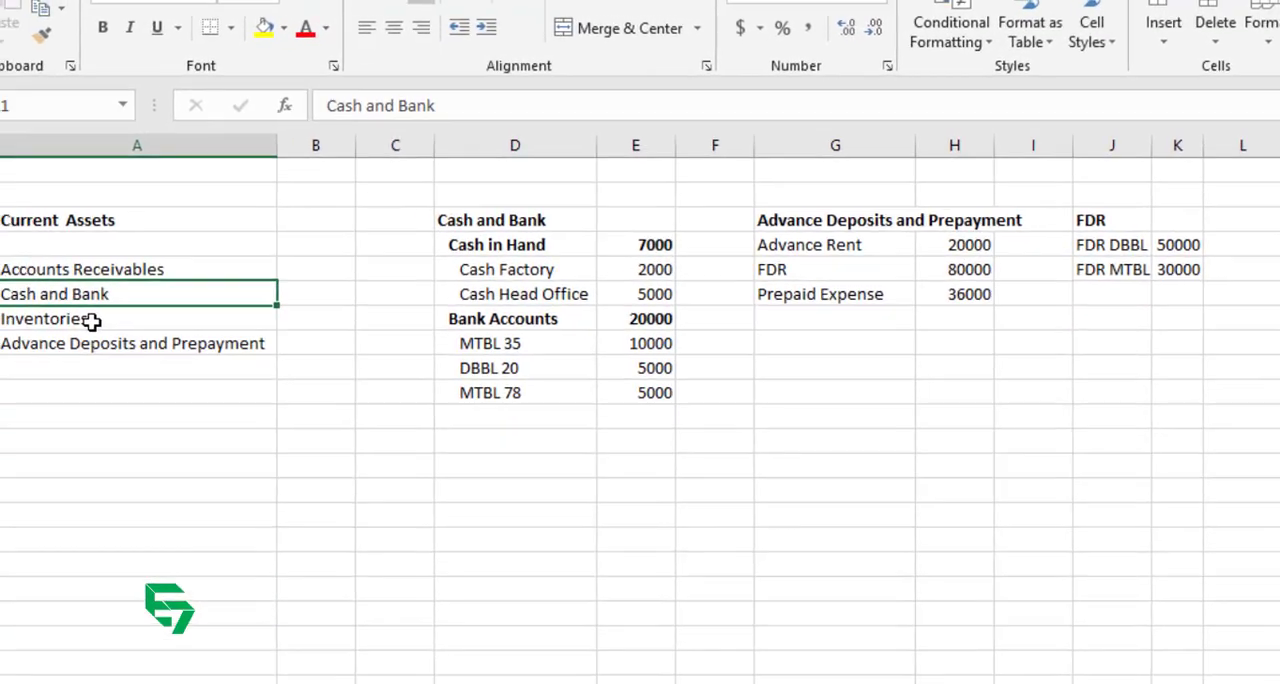
Step: Review the Inventories and Advance Deposits and Prepayment entries under Current Assets in the Excel sheet, and return to QuickBooks
left_click(91, 320)
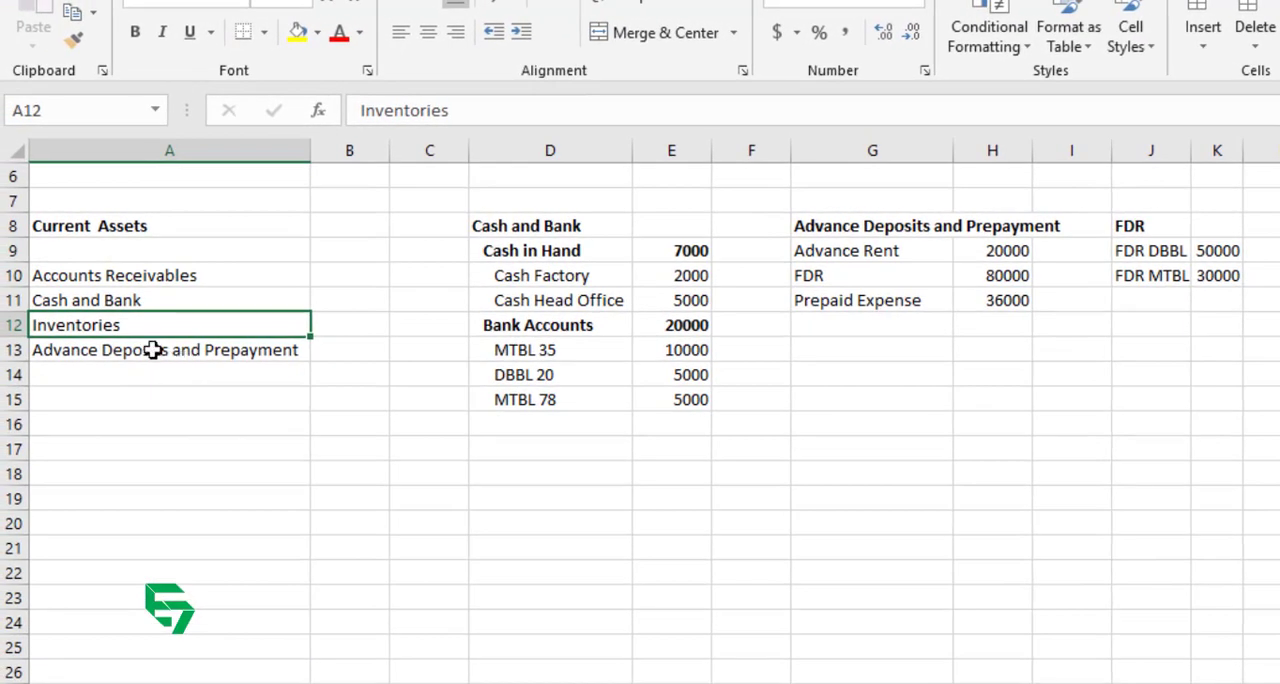
left_click(146, 346)
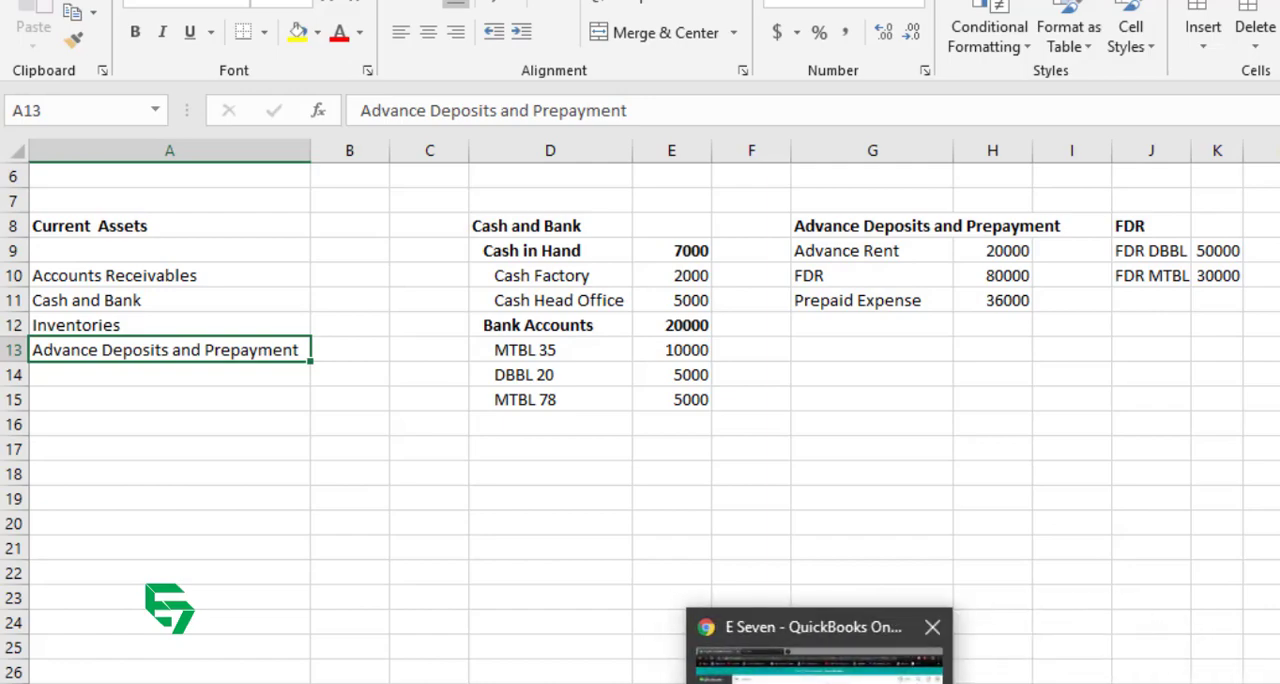
left_click(818, 680)
Step: Open the Chart of Accounts and start a new account with the account type Current assets
left_click(94, 607)
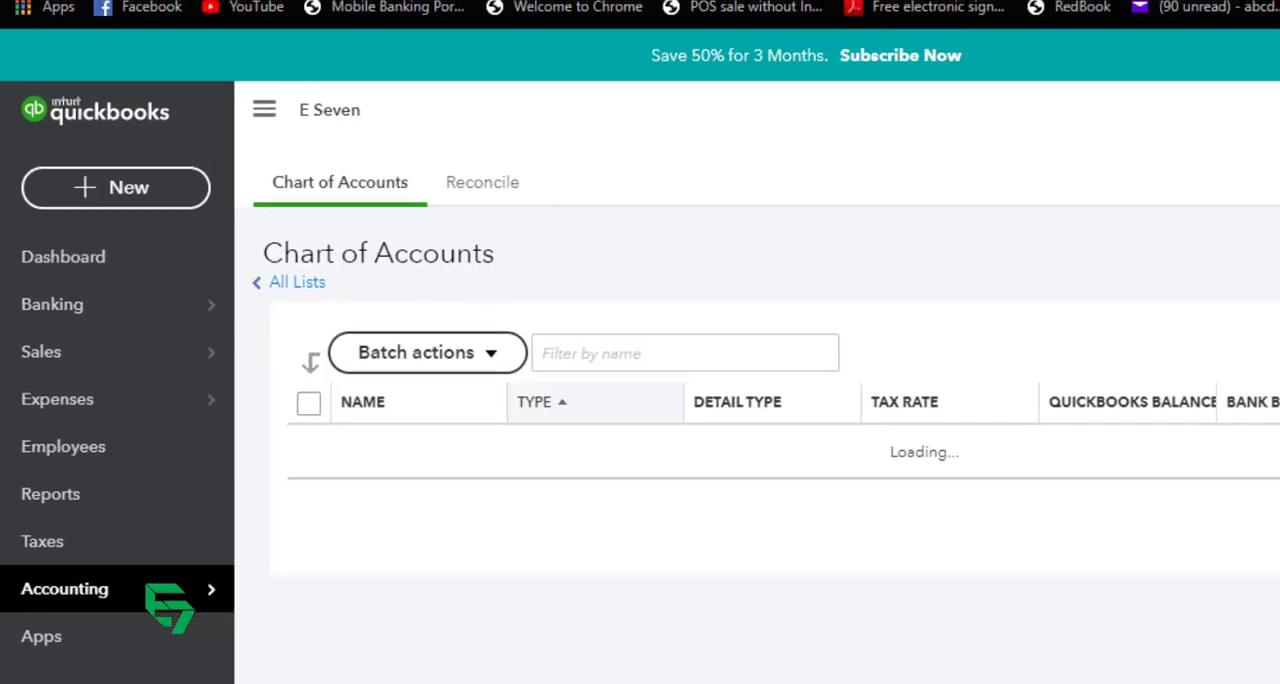
left_click(1218, 271)
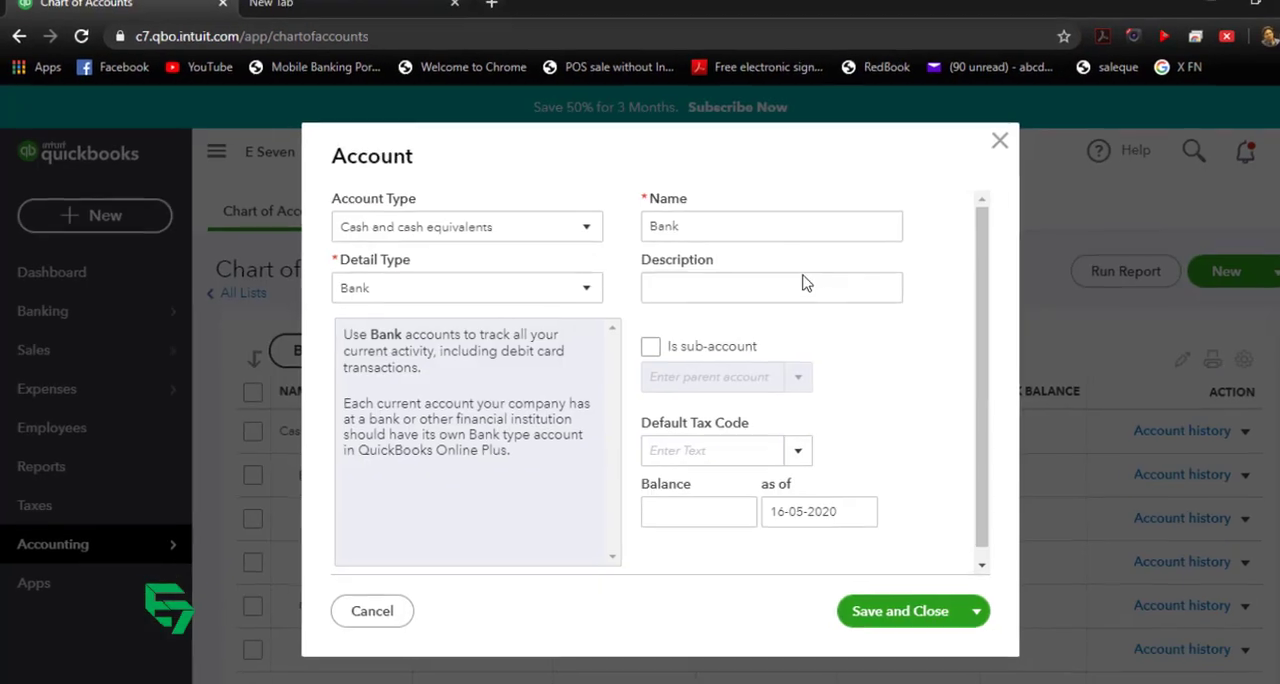
left_click(543, 232)
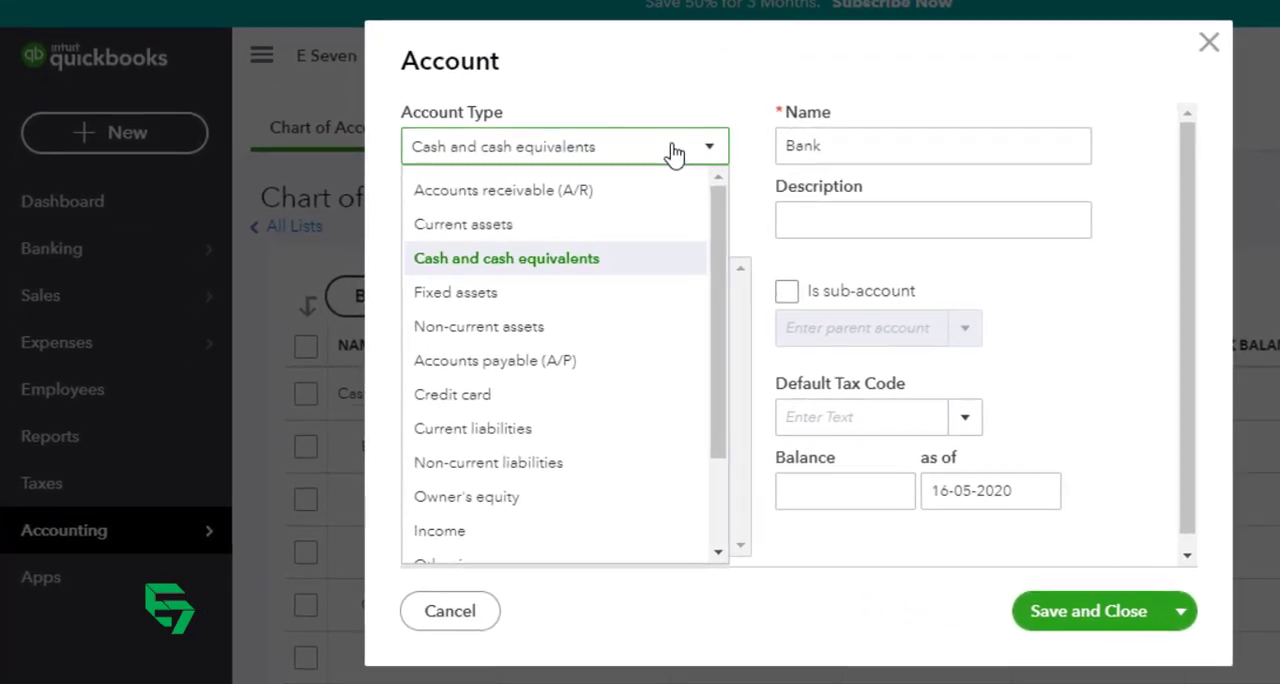
left_click(480, 226)
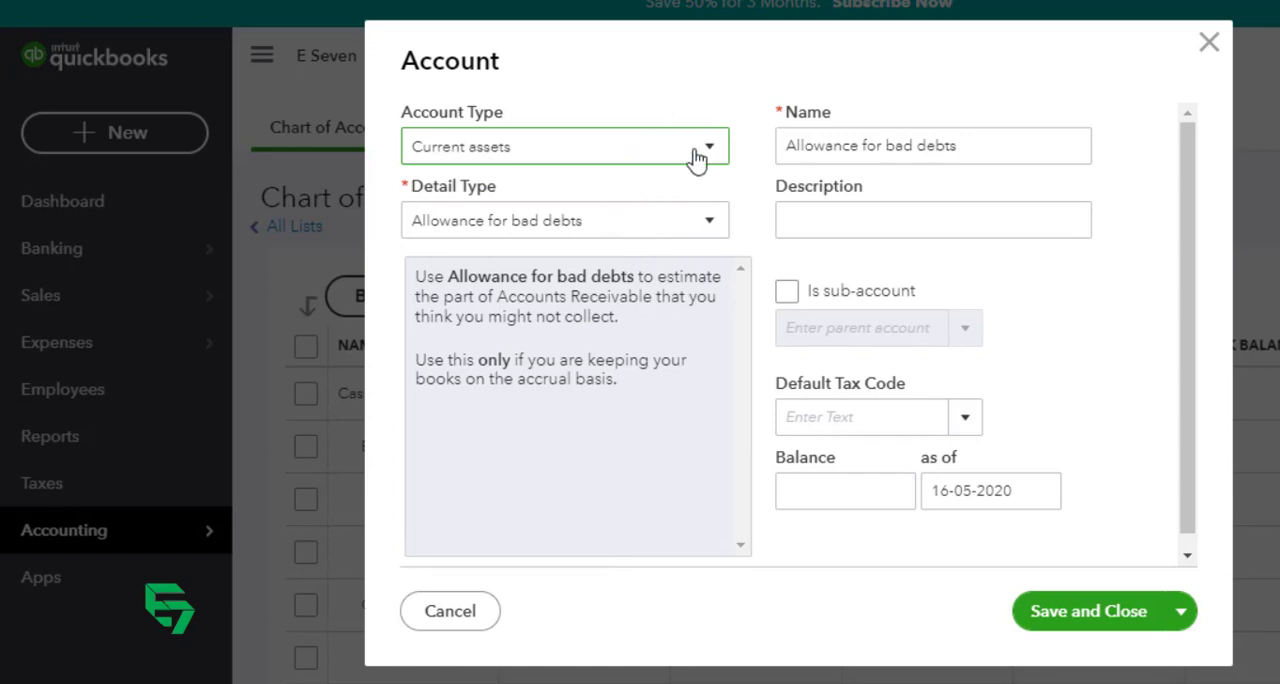
Step: Look through the detail types available for Current assets and choose Other current assets
left_click(622, 230)
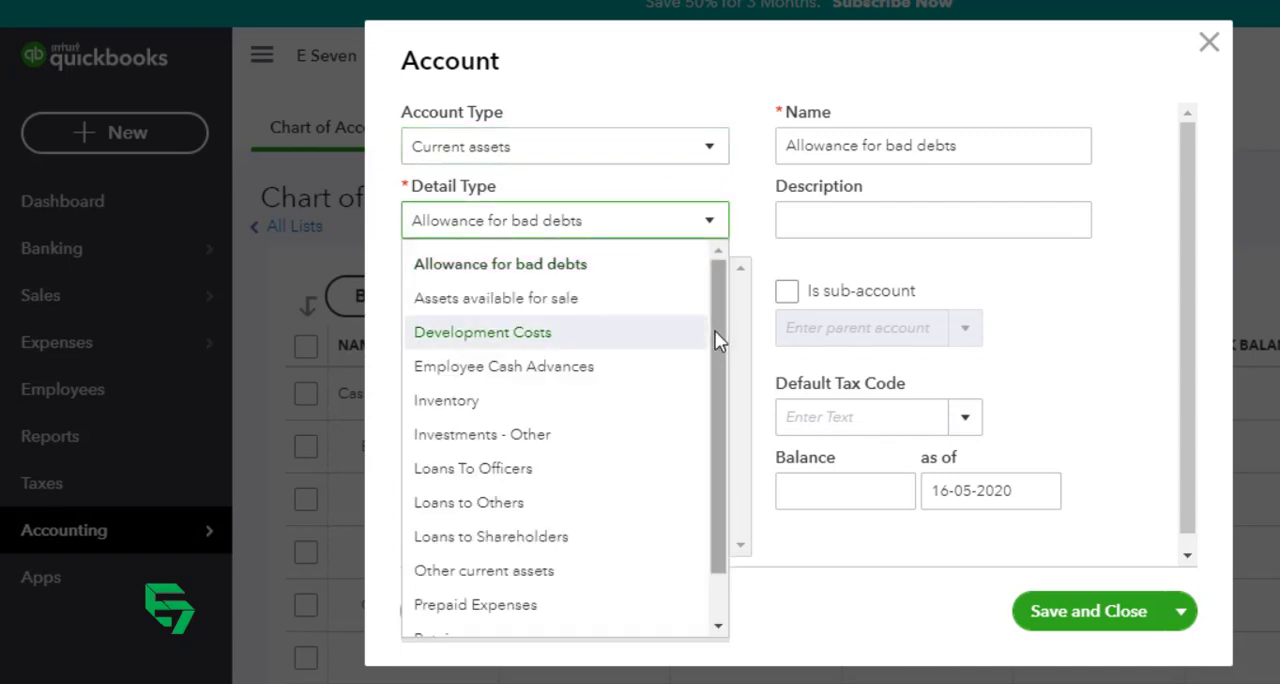
mouse_move(716, 340)
left_mouse_down()
mouse_move(726, 544)
mouse_move(737, 337)
left_mouse_up()
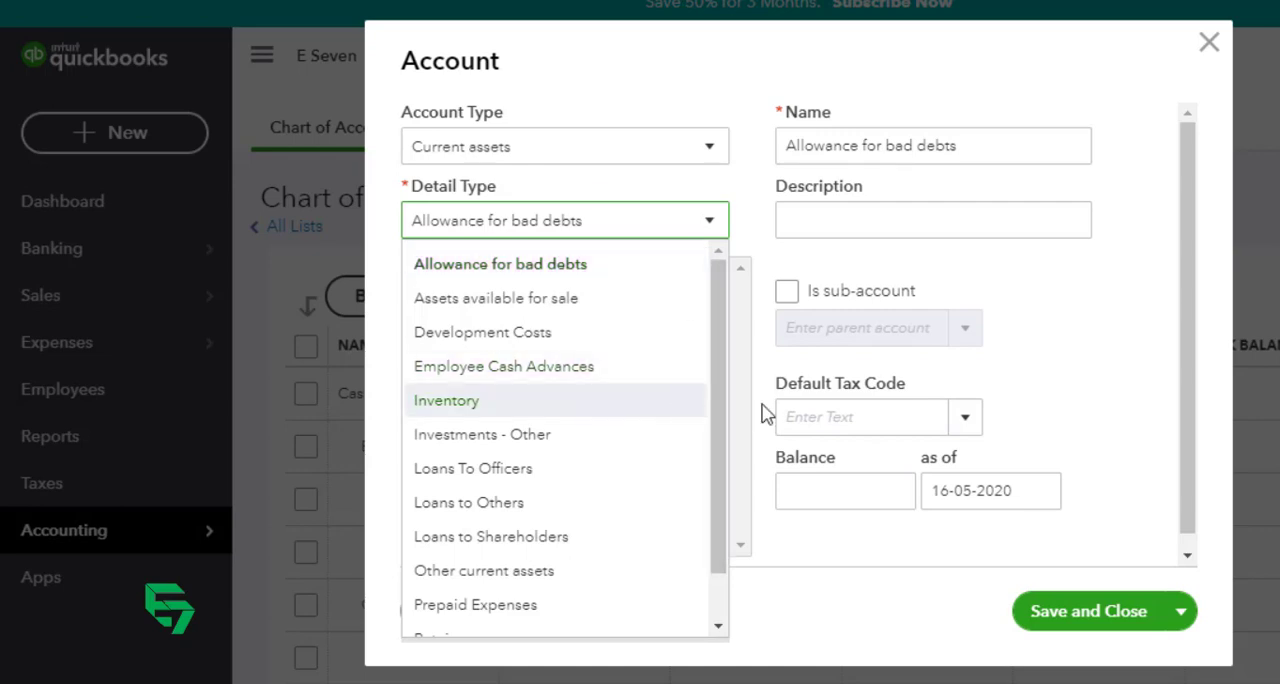
left_click_drag(713, 315, 722, 278)
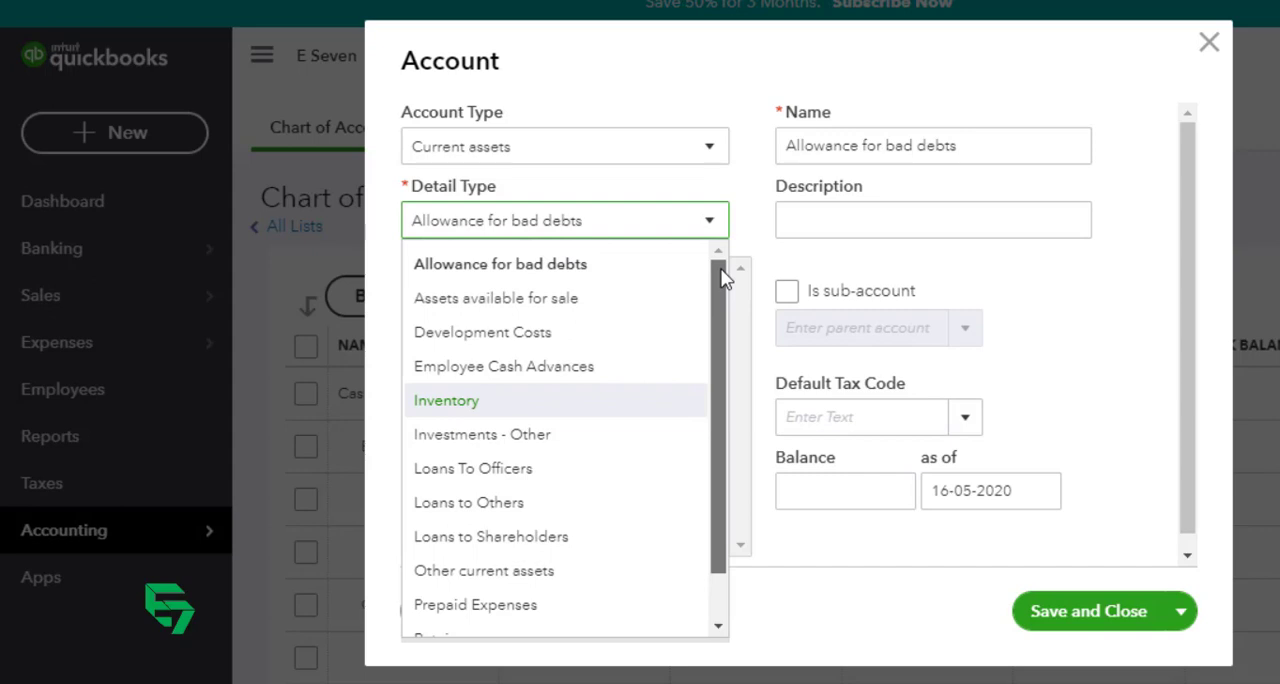
mouse_move(720, 269)
left_mouse_down()
mouse_move(708, 387)
mouse_move(723, 288)
left_mouse_up()
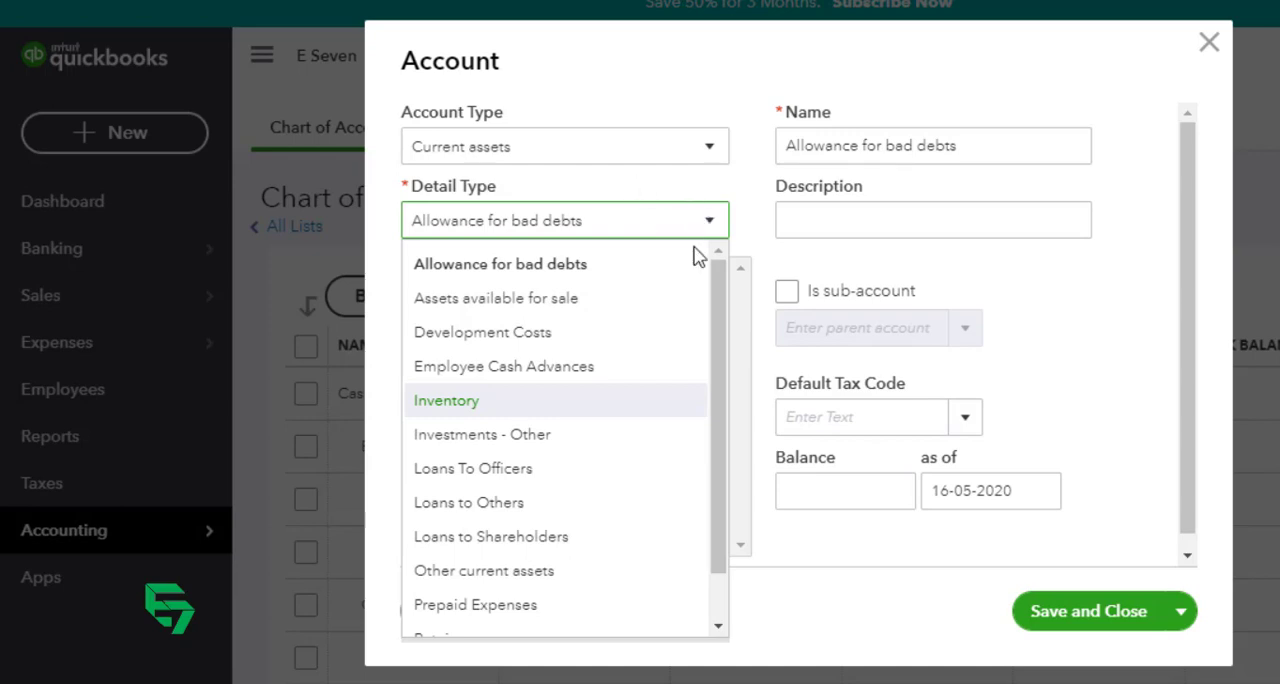
left_click_drag(722, 282, 705, 433)
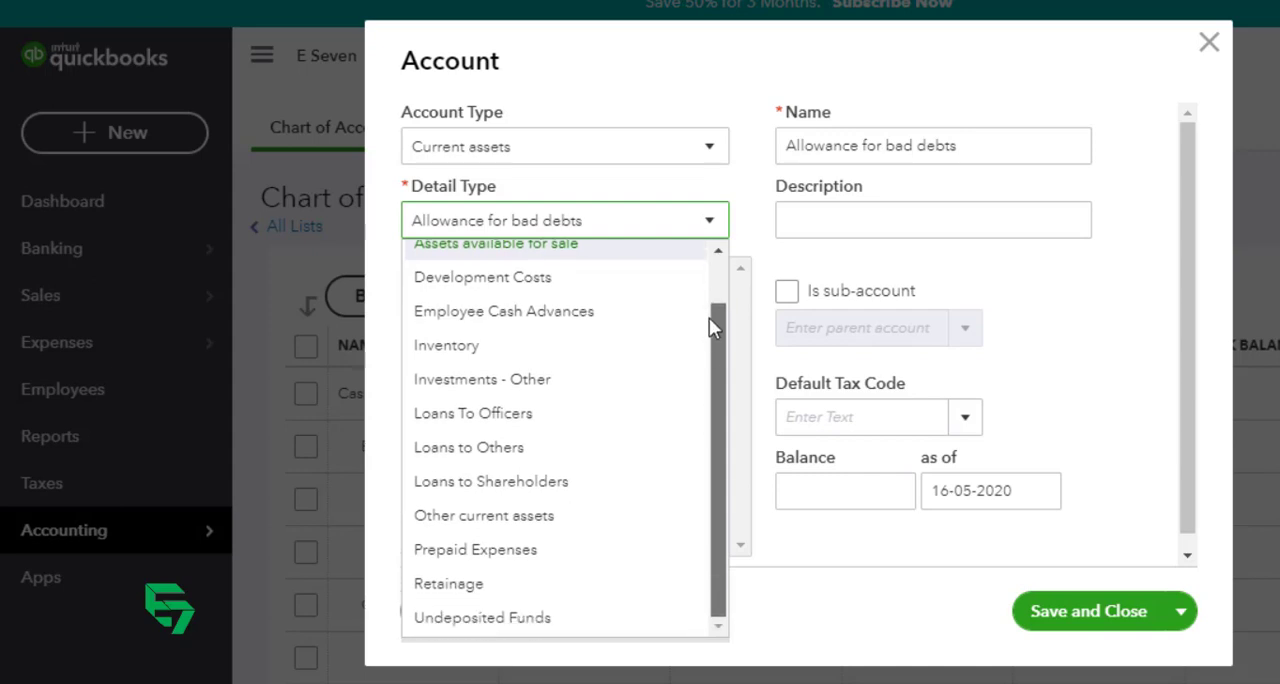
left_click_drag(709, 317, 707, 353)
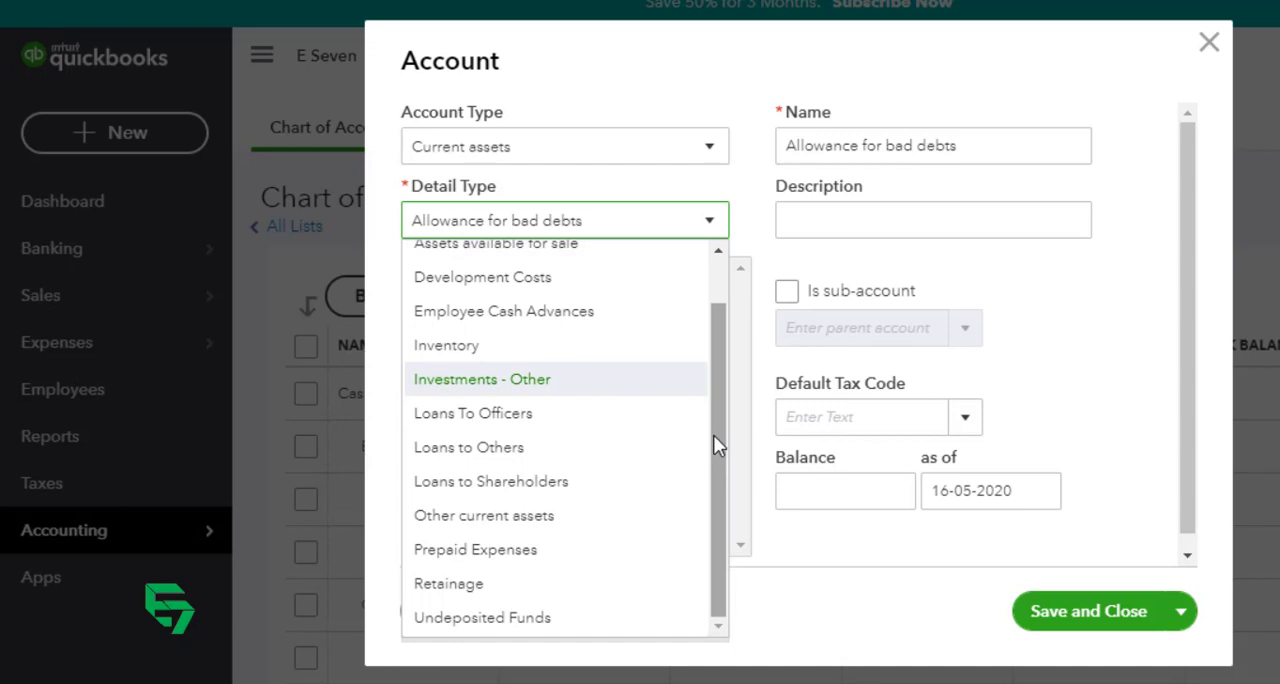
left_click_drag(713, 435, 722, 383)
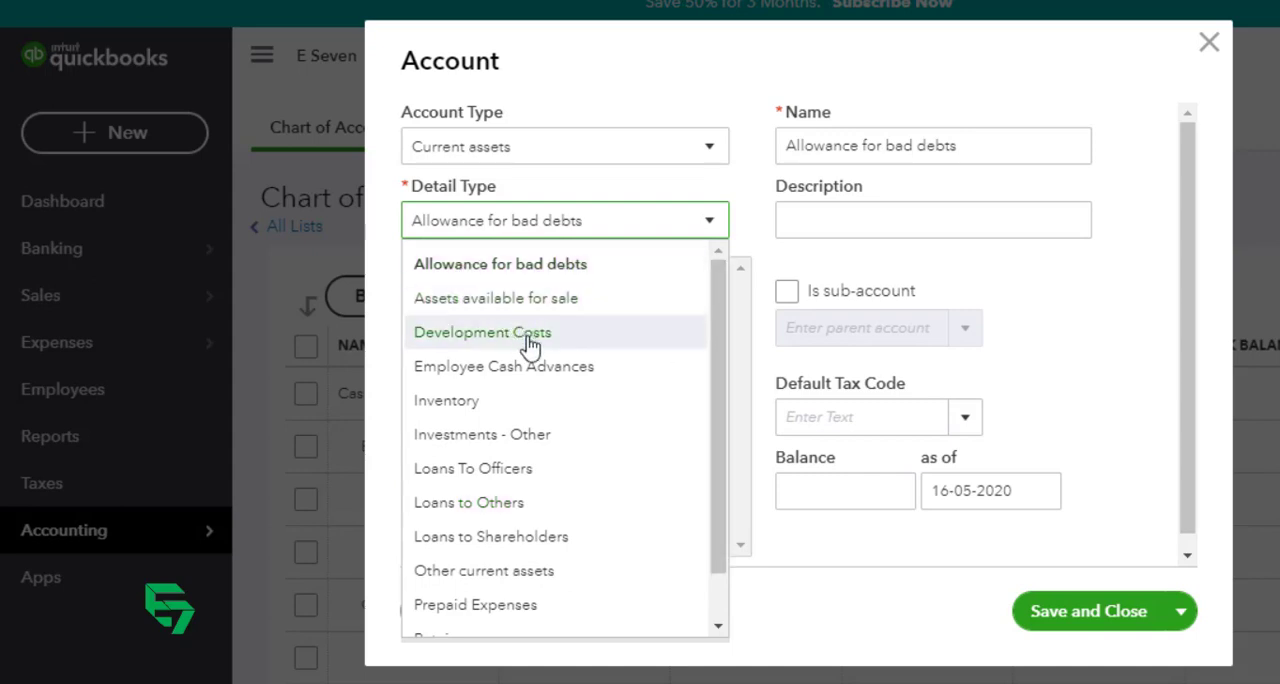
left_click(717, 628)
left_click(717, 628)
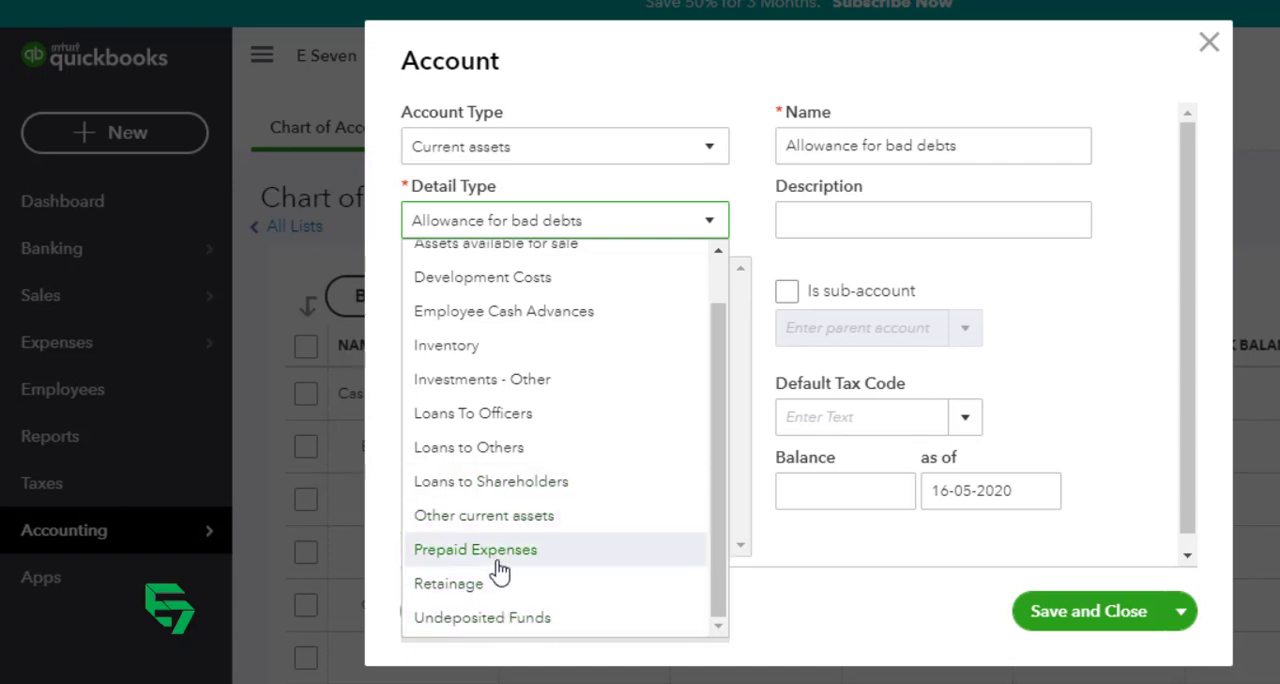
left_click(613, 530)
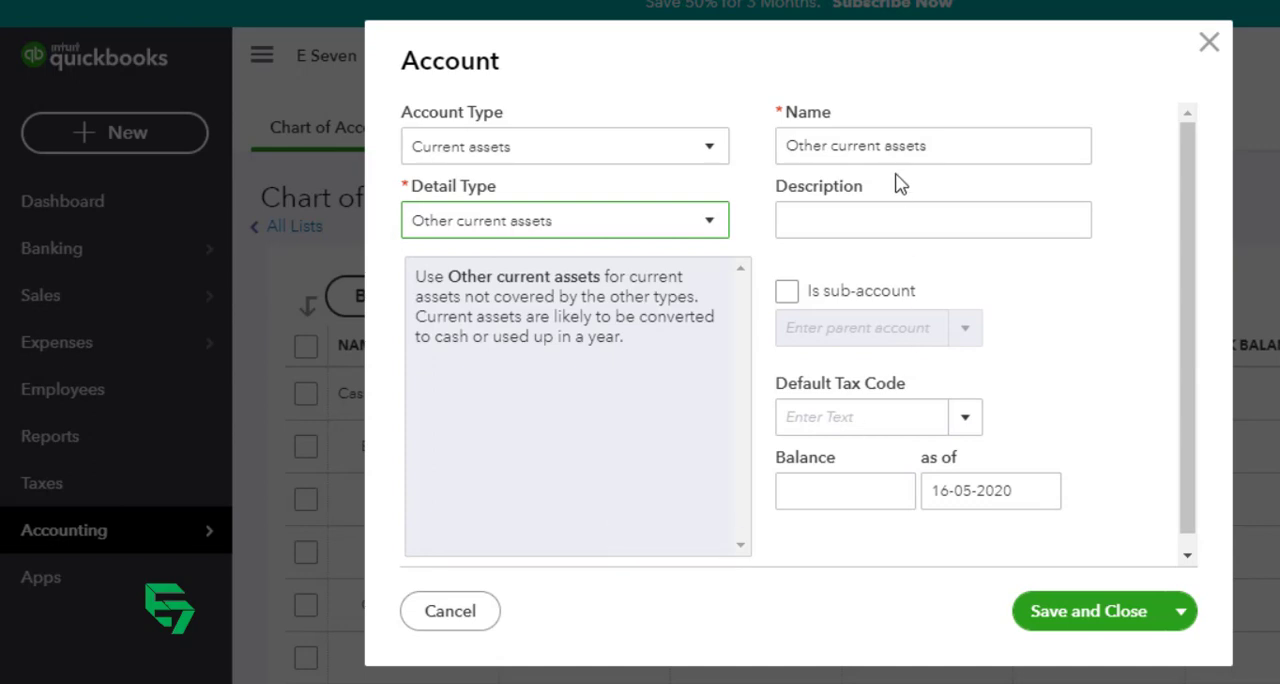
Step: Name the account "Advance Deposit and Prepyament" and save it, continuing with a new blank account
left_click_drag(960, 146, 730, 150)
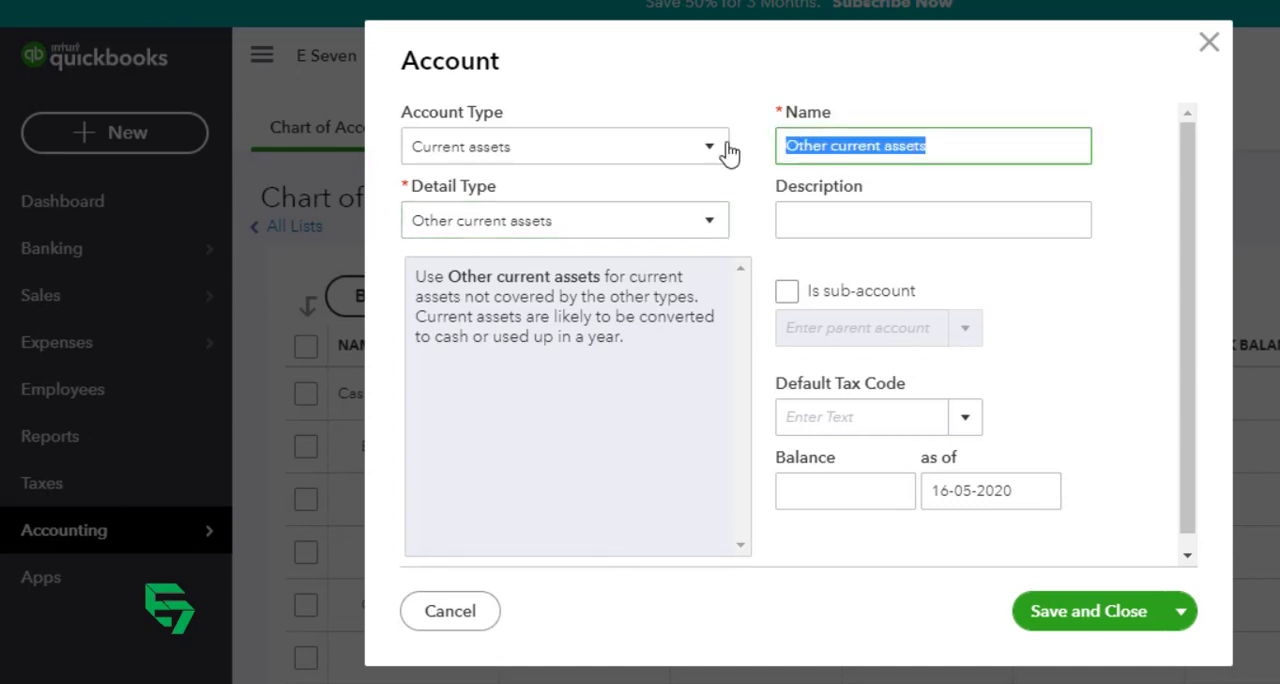
type("Advanc")
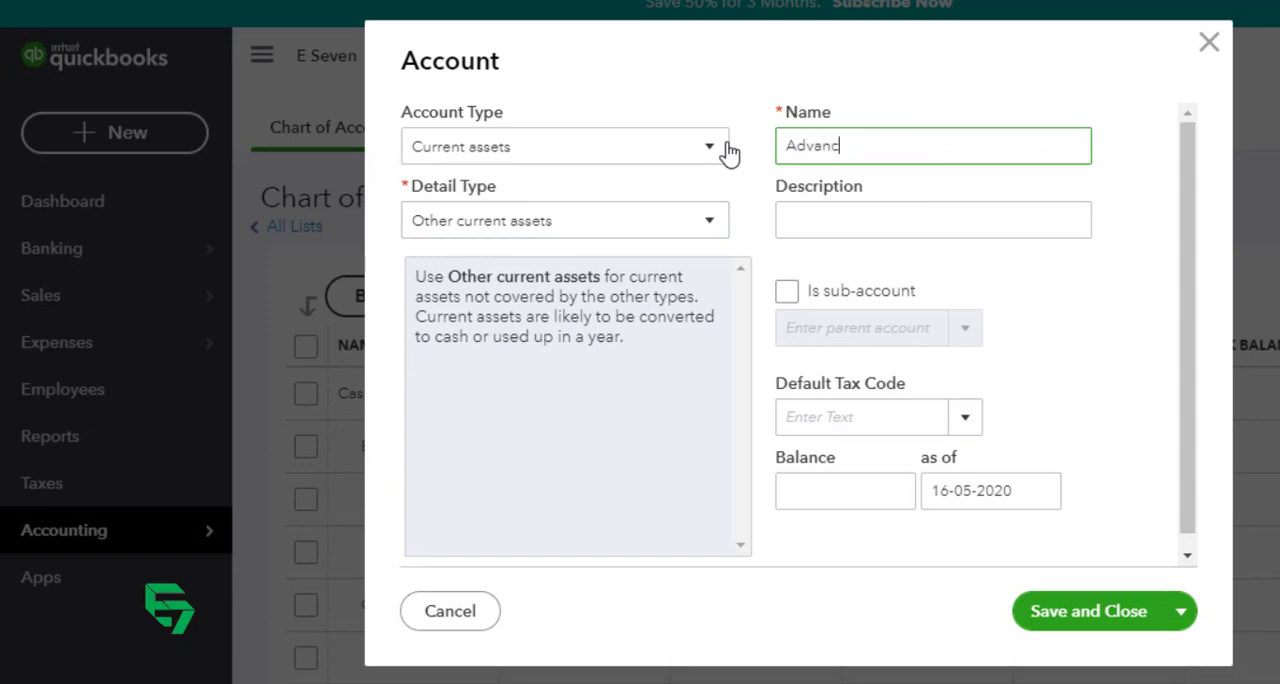
type("e Deposit and pre")
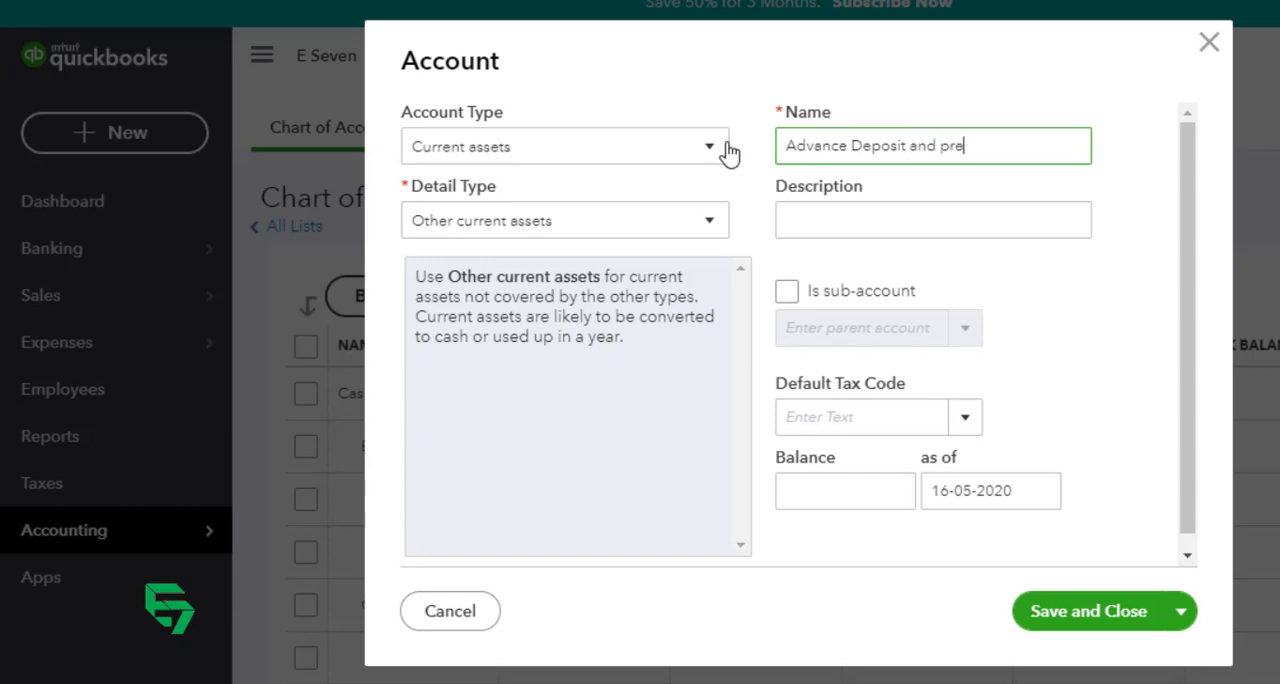
type("Prepyament")
key("Tab")
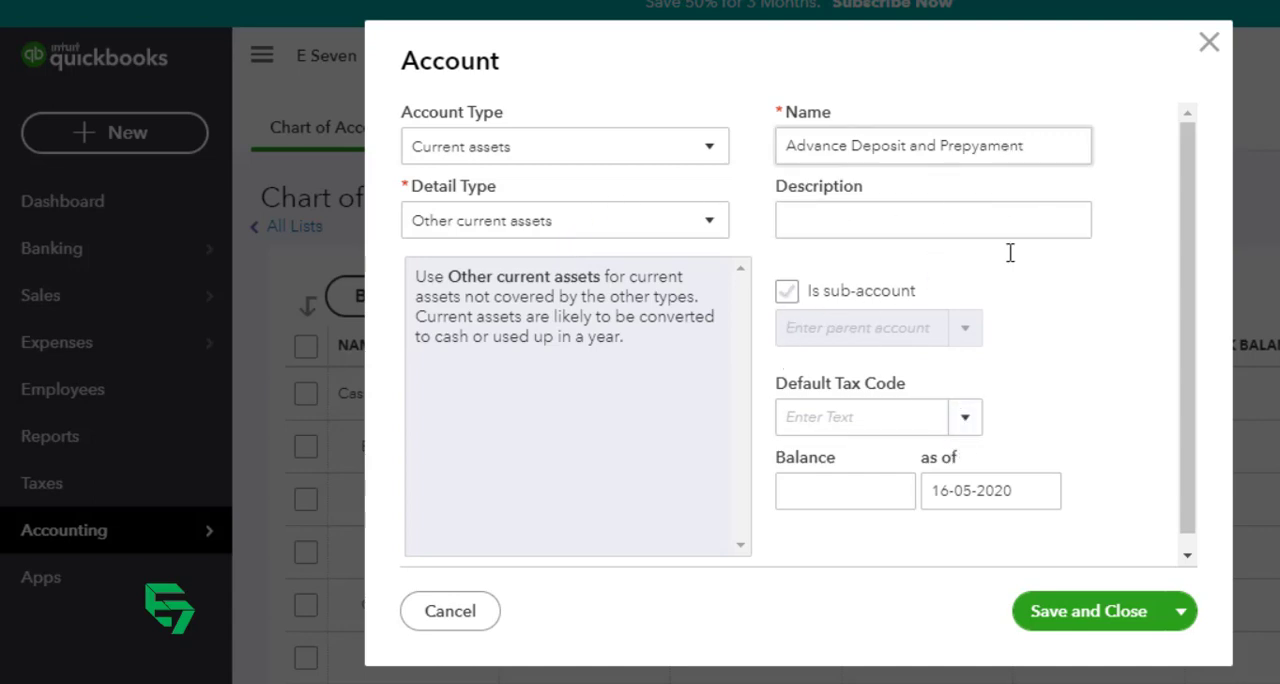
left_click(1097, 620)
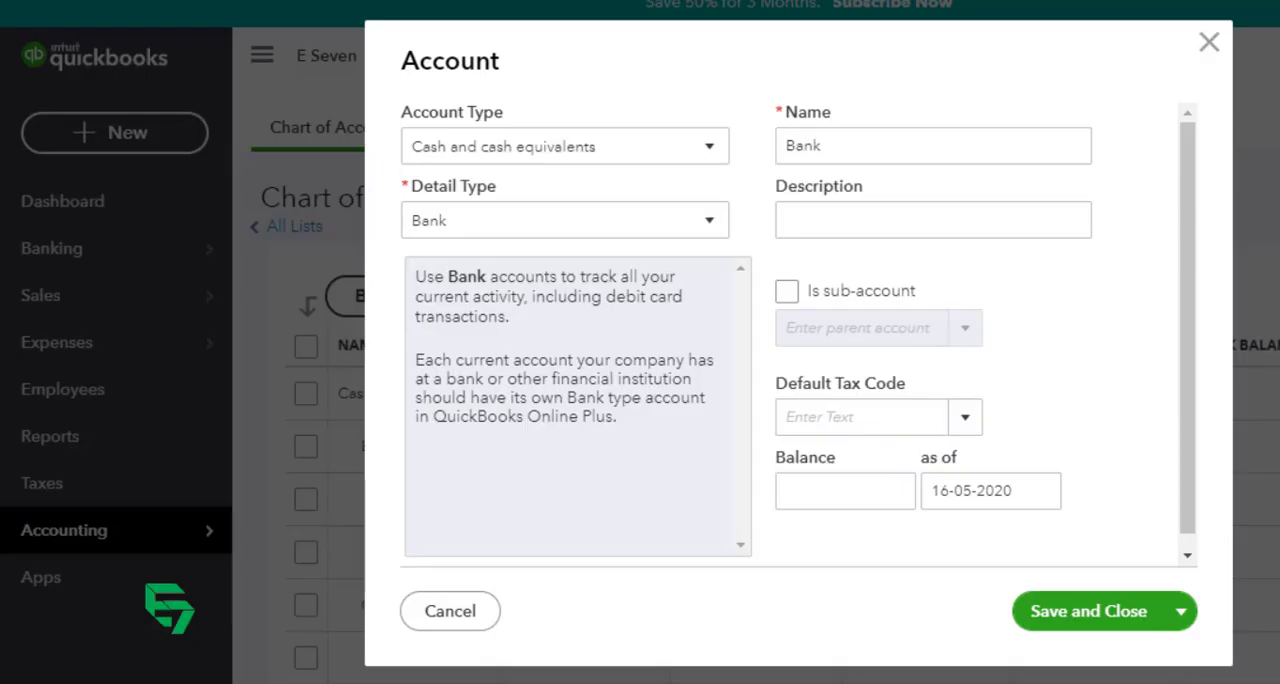
Step: Set the new account's type to Current assets and its detail type to Other current assets
left_click(609, 148)
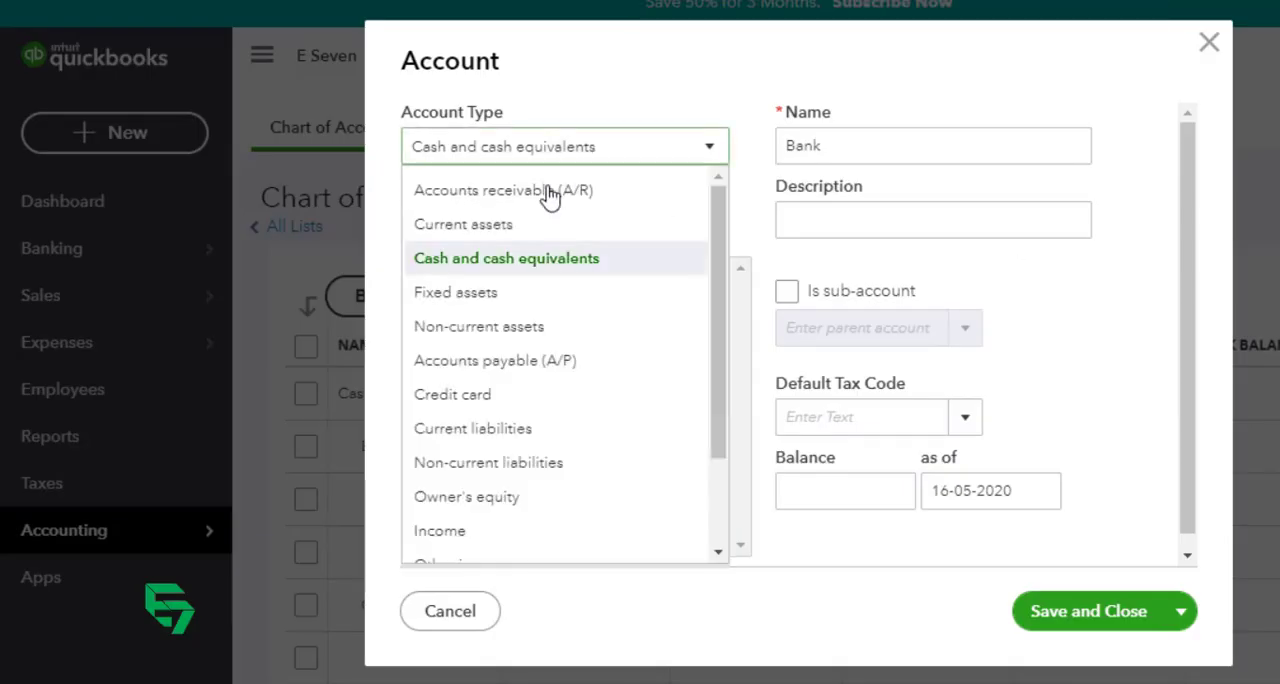
left_click(492, 226)
left_click(594, 221)
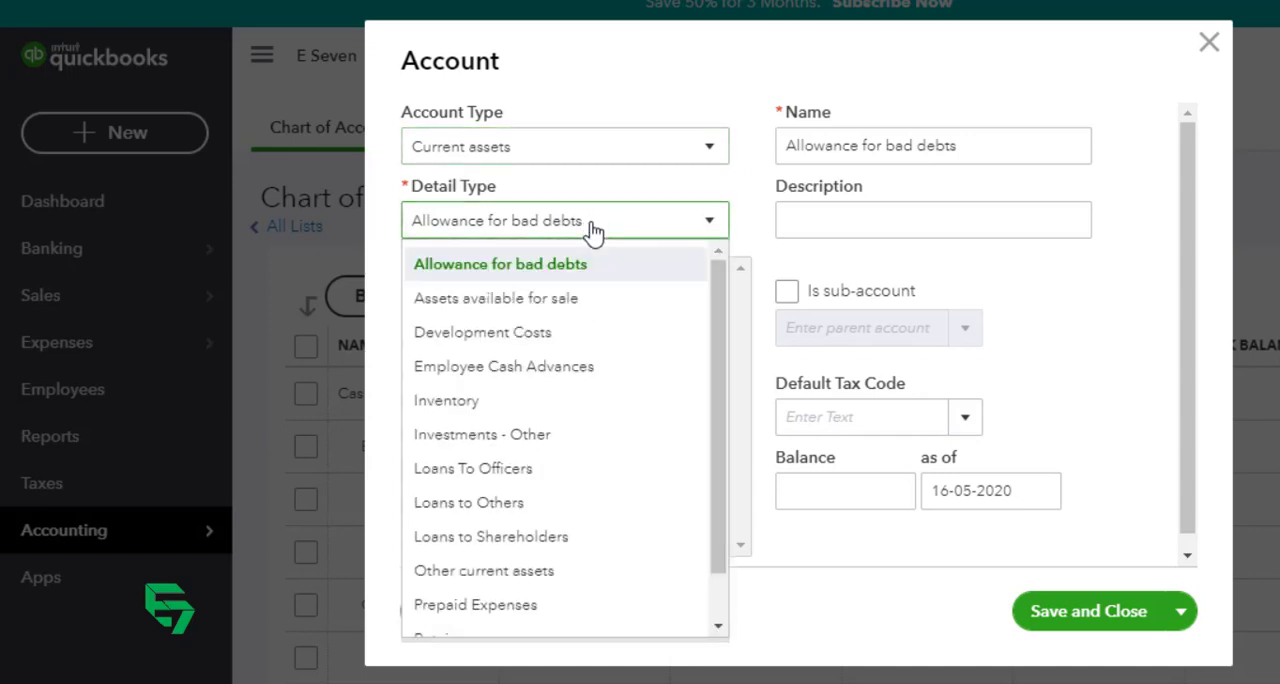
left_click_drag(719, 371, 716, 454)
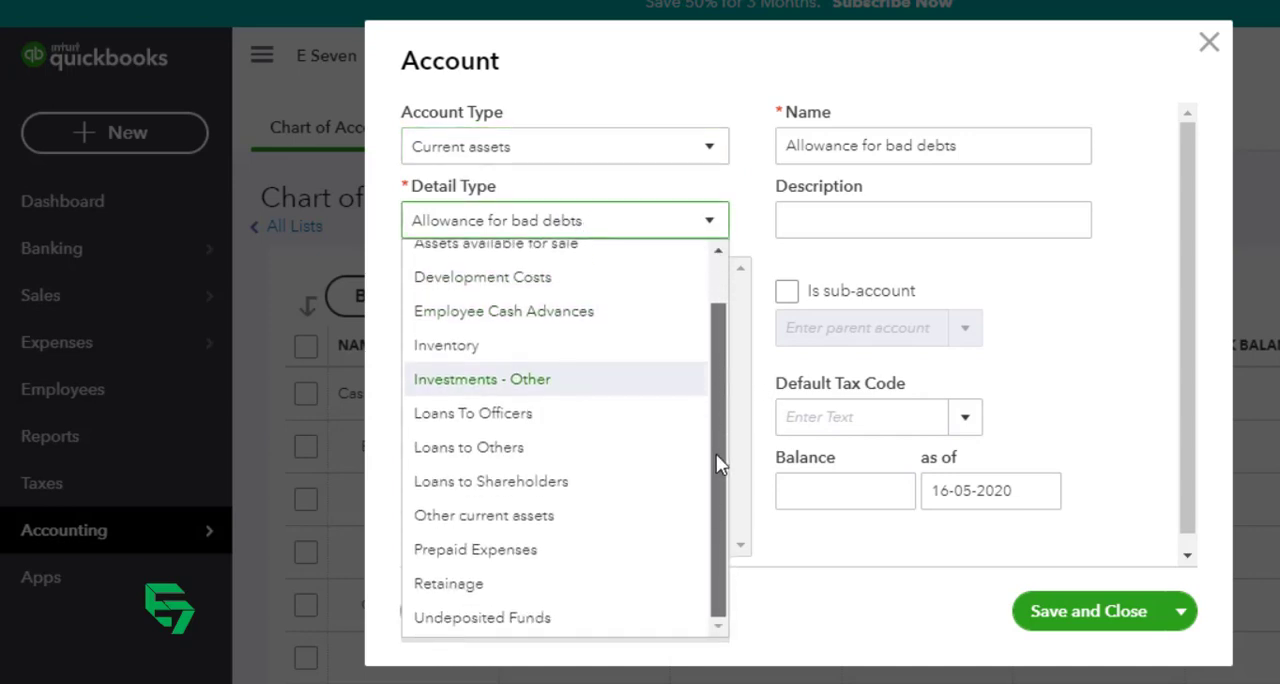
left_click(491, 517)
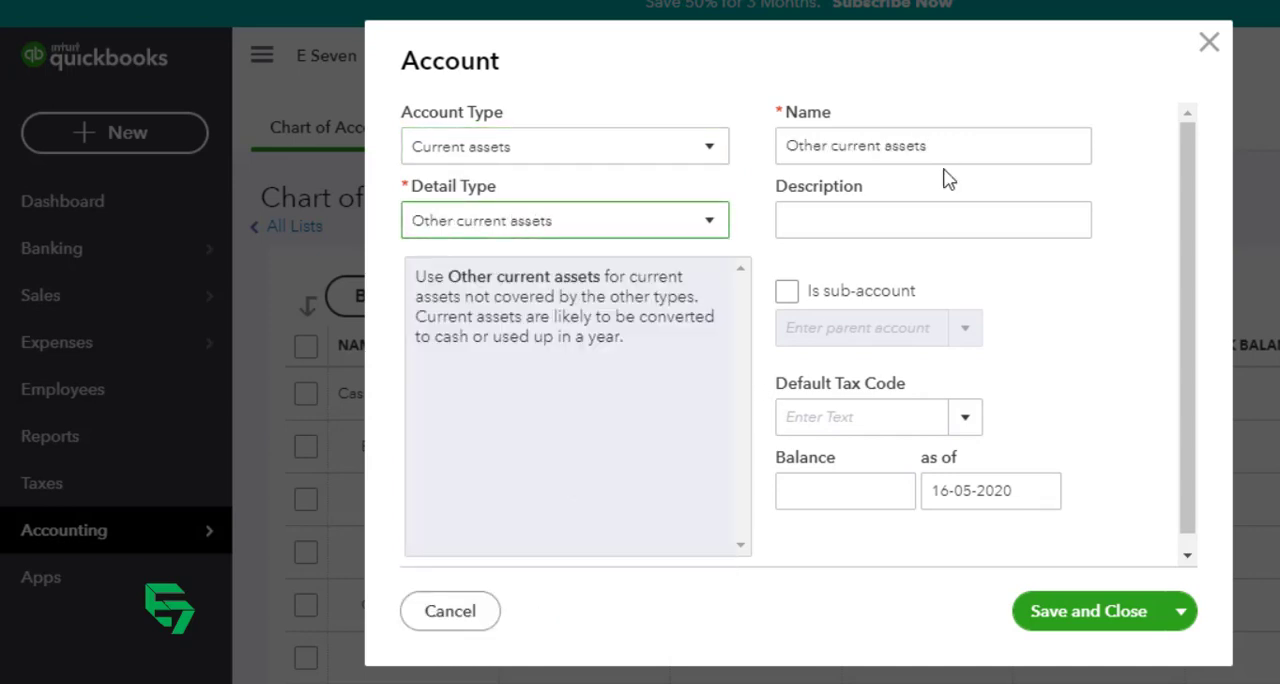
Step: Replace the suggested account name with "Advance Rent"
left_click_drag(958, 151, 784, 146)
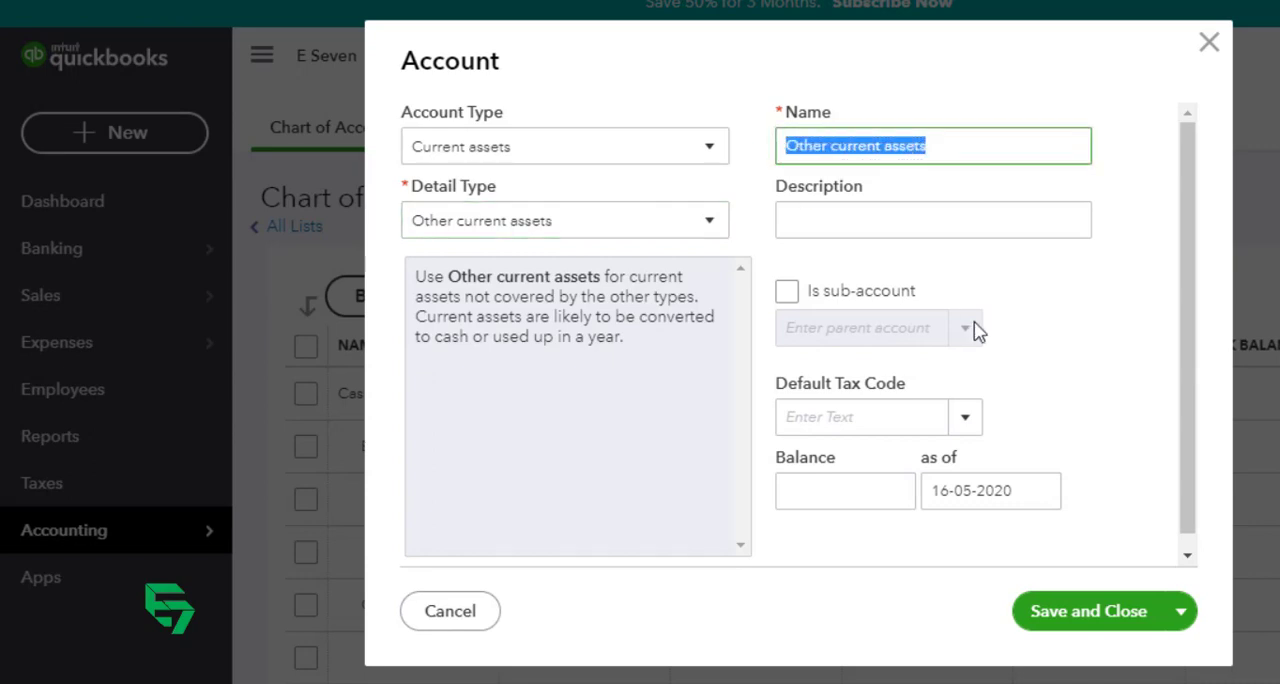
type("Advance")
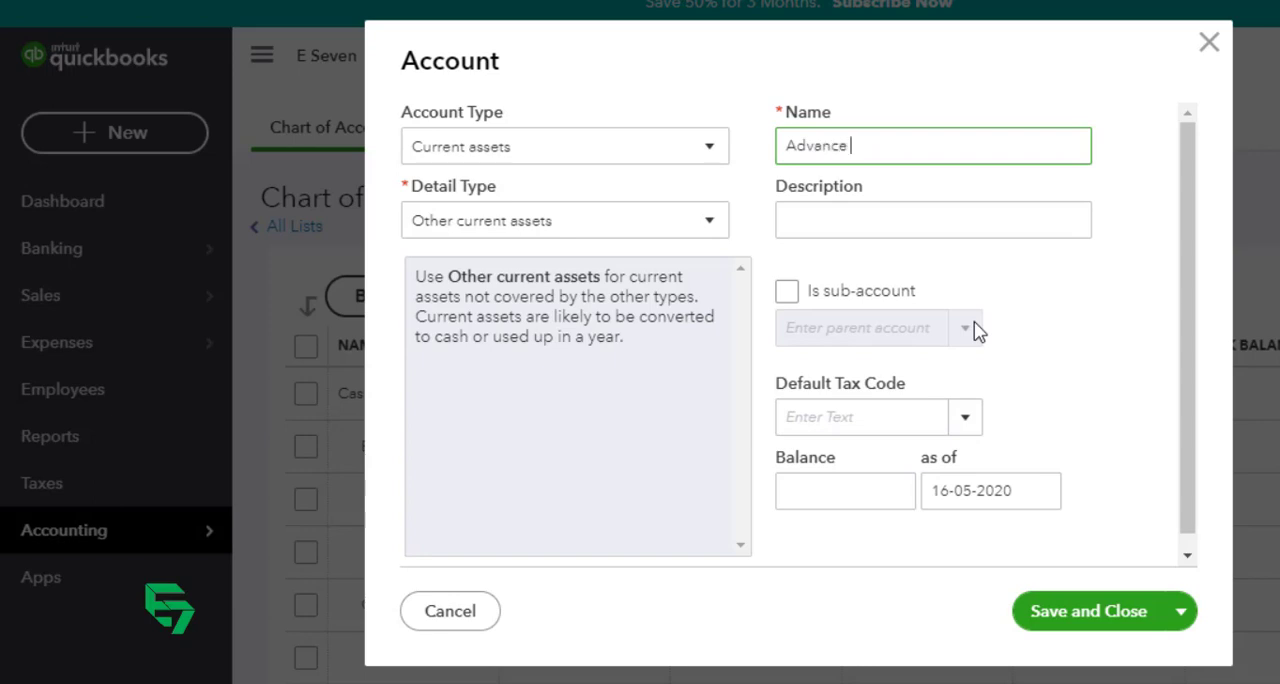
key("Tab")
key("Tab")
key("Tab")
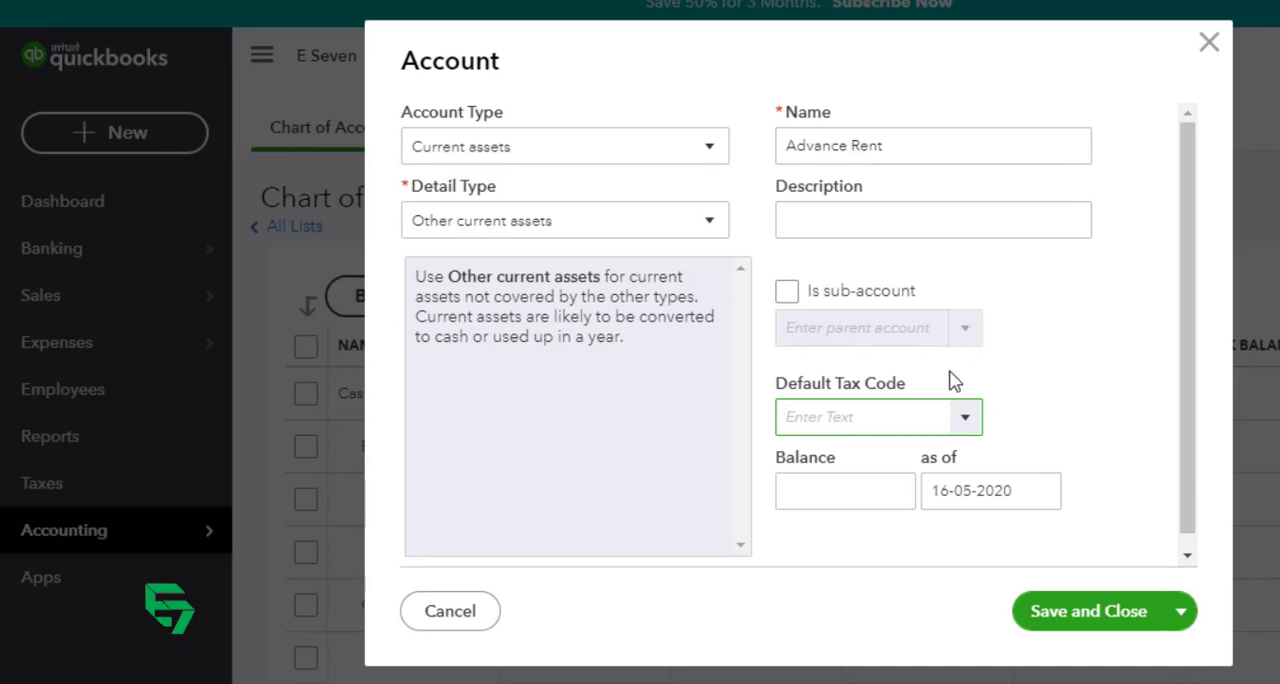
Step: Make Advance Rent a sub-account of "Advance Deposit and Prepyament" and enter a balance of 20000
left_click(786, 293)
left_click(894, 326)
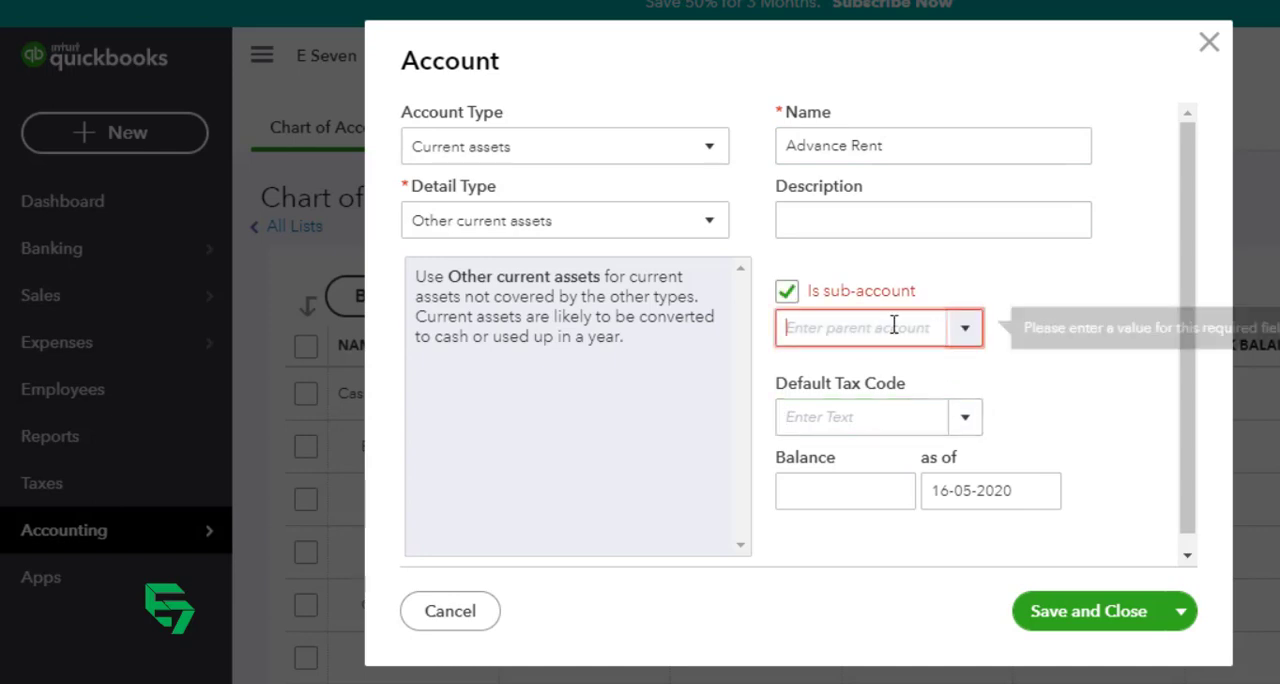
type("adva")
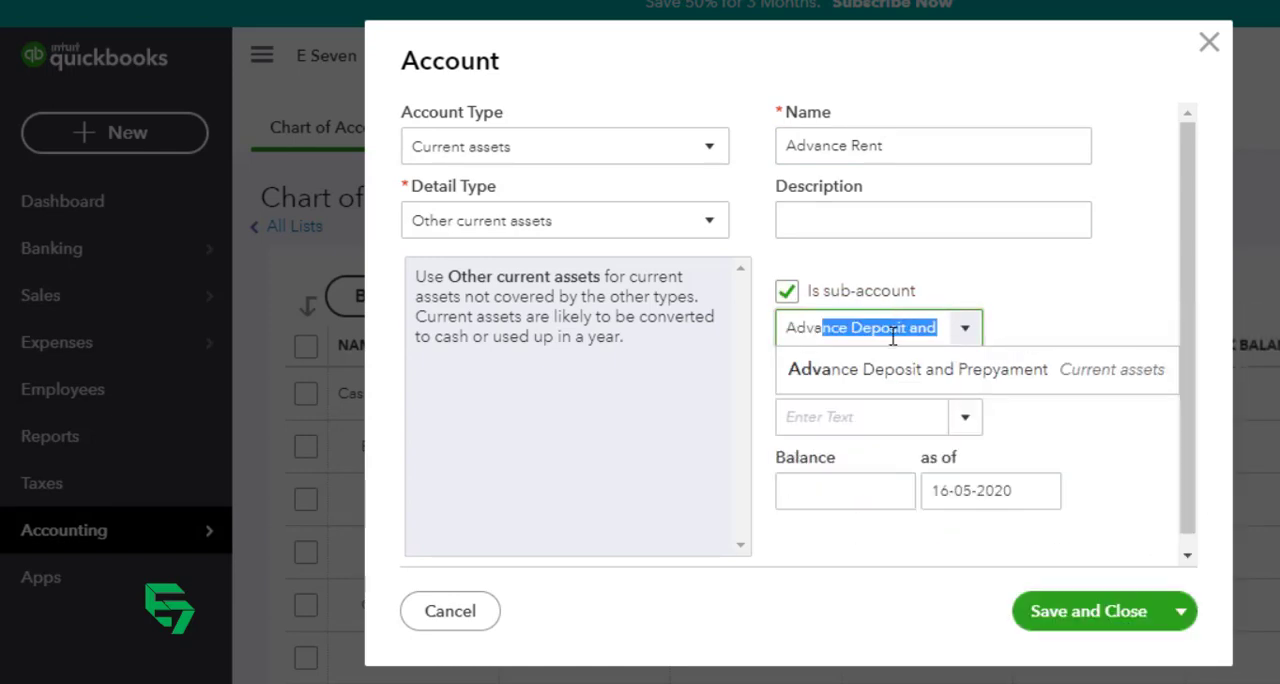
left_click(903, 371)
left_click(849, 490)
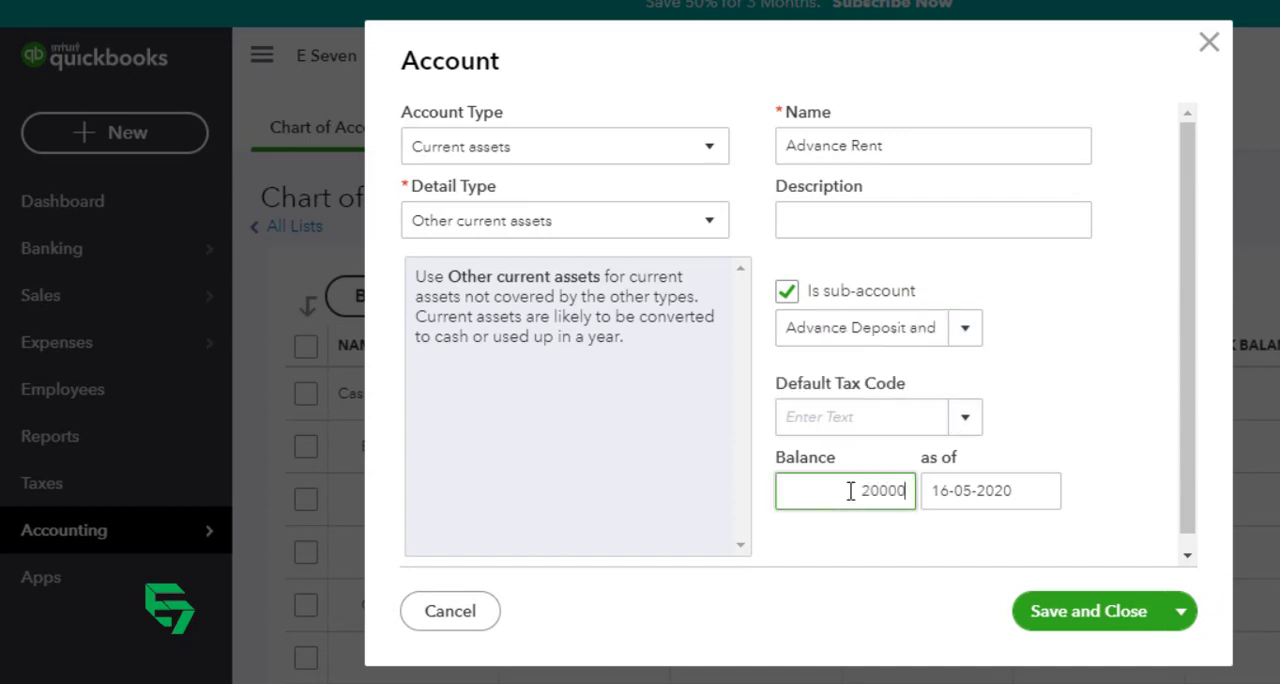
Step: Set Advance Rent's opening balance to 20000 as of 01-01-2020, and save and close the account
type("20000")
key("Tab")
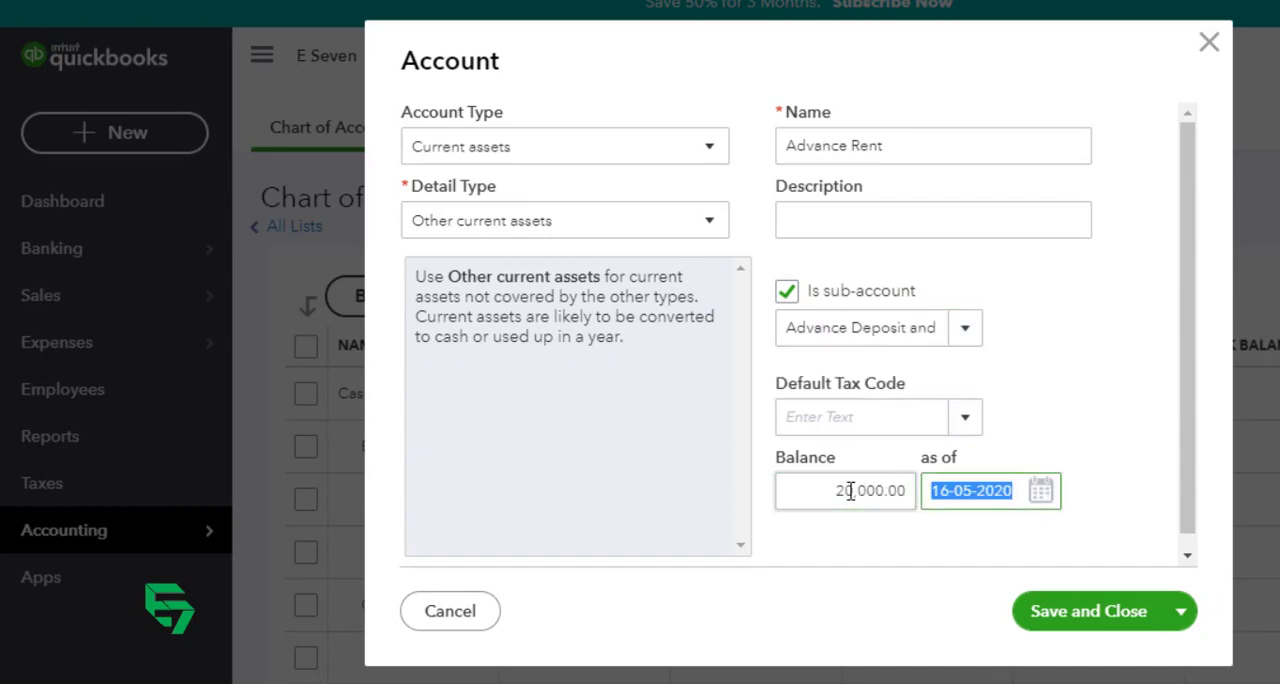
left_click(1040, 490)
left_click(944, 194)
left_click(944, 194)
left_click(944, 194)
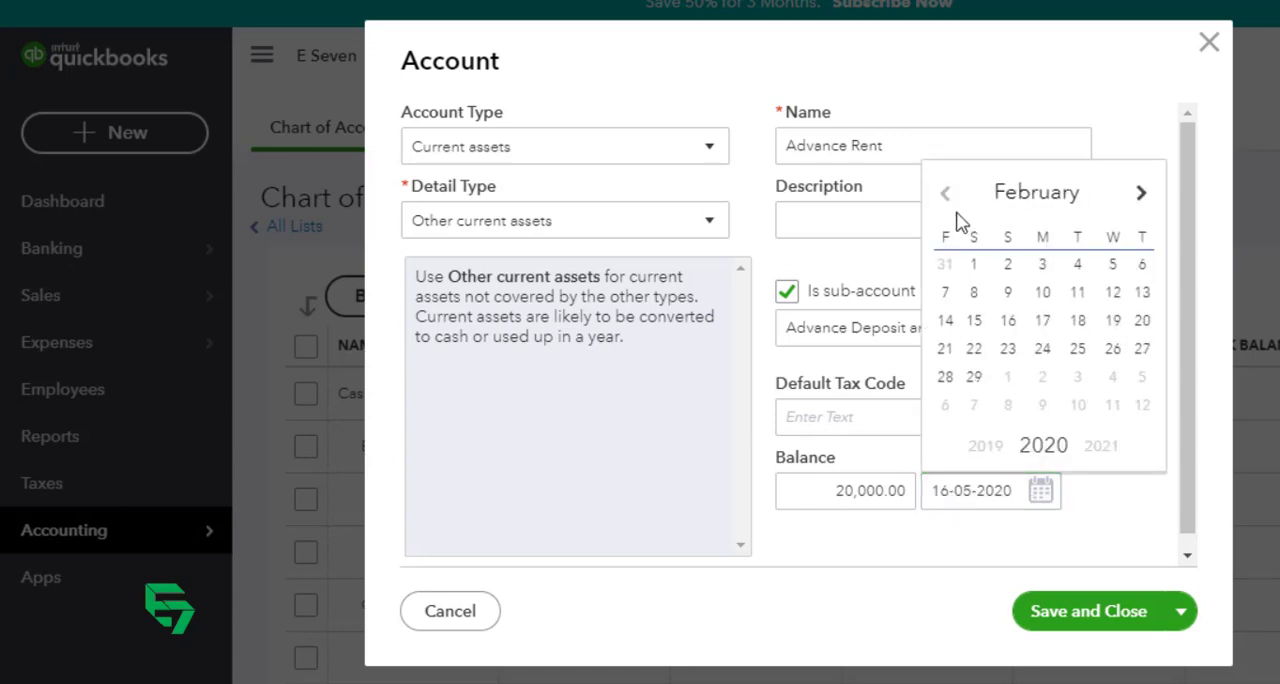
left_click(944, 194)
left_click(1111, 265)
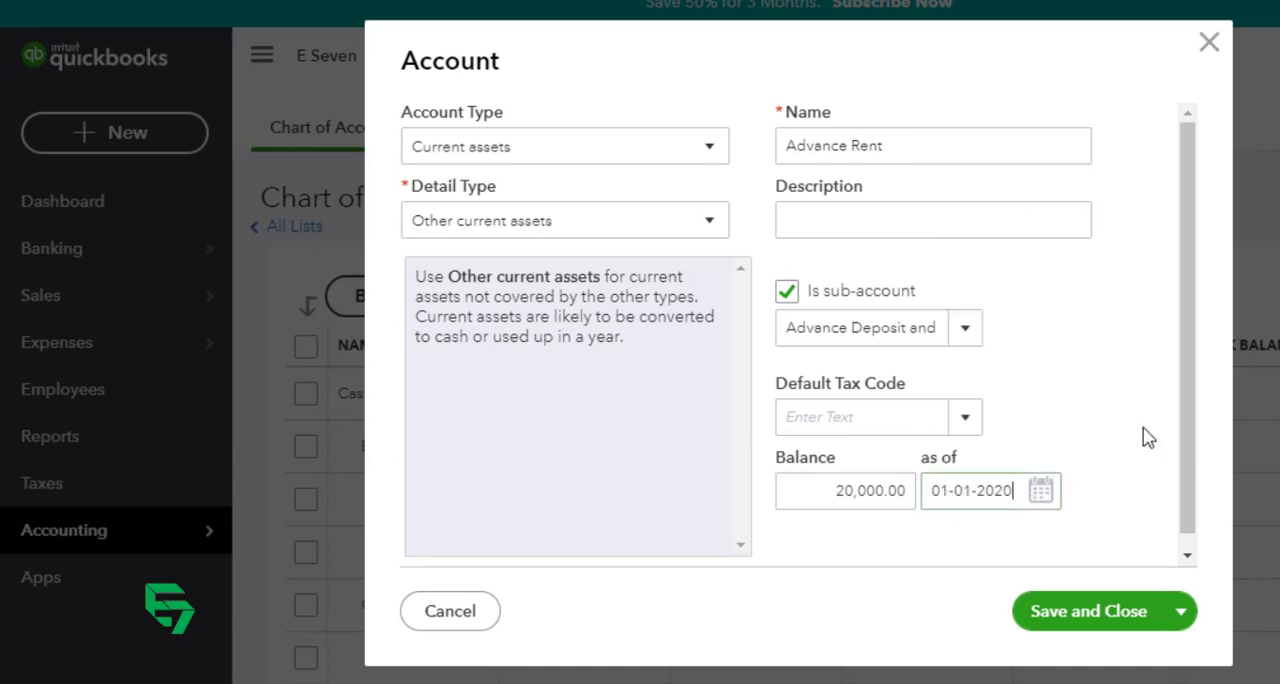
left_click(1098, 612)
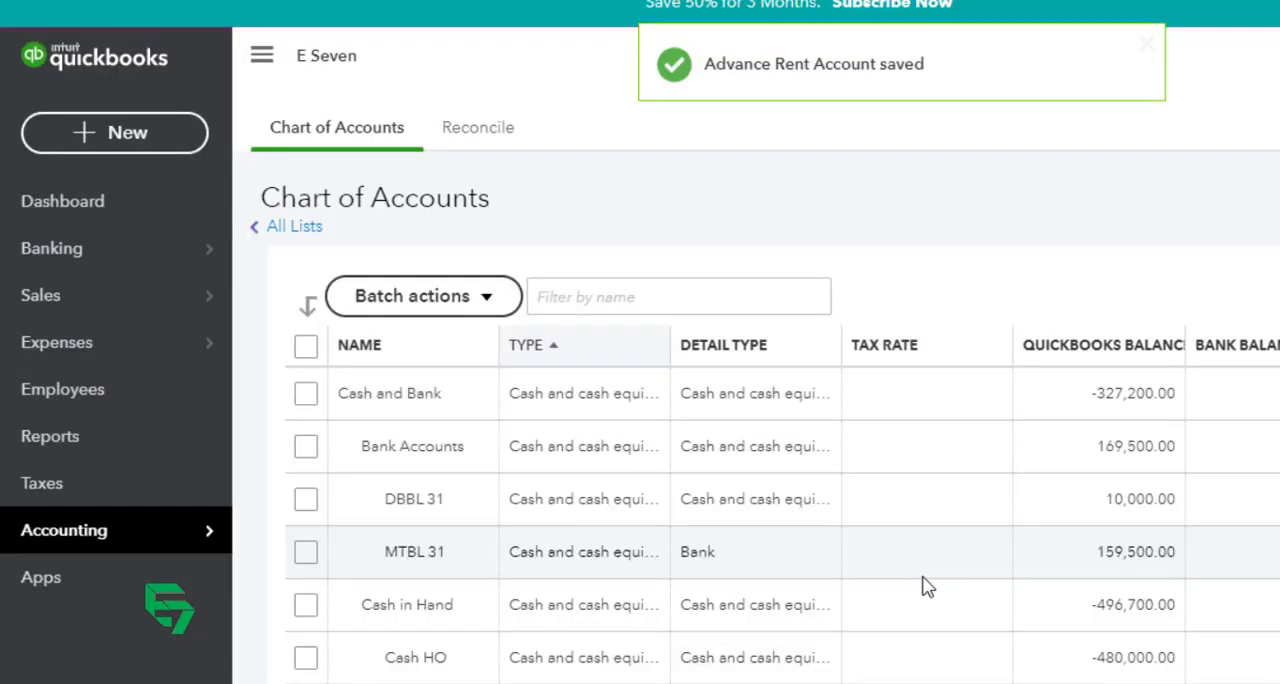
Step: Switch to the Excel sheet and check which sub-accounts are listed under Advance Deposits and Prepayment
key("alt+Tab")
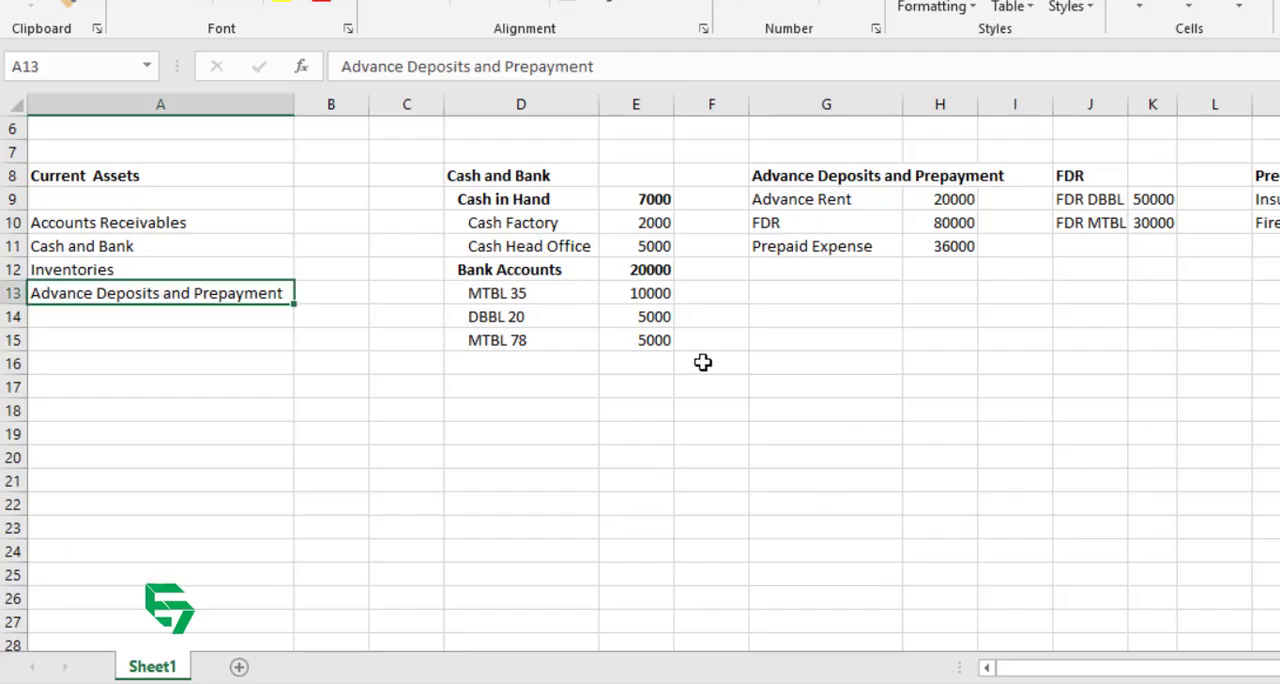
left_click(789, 199)
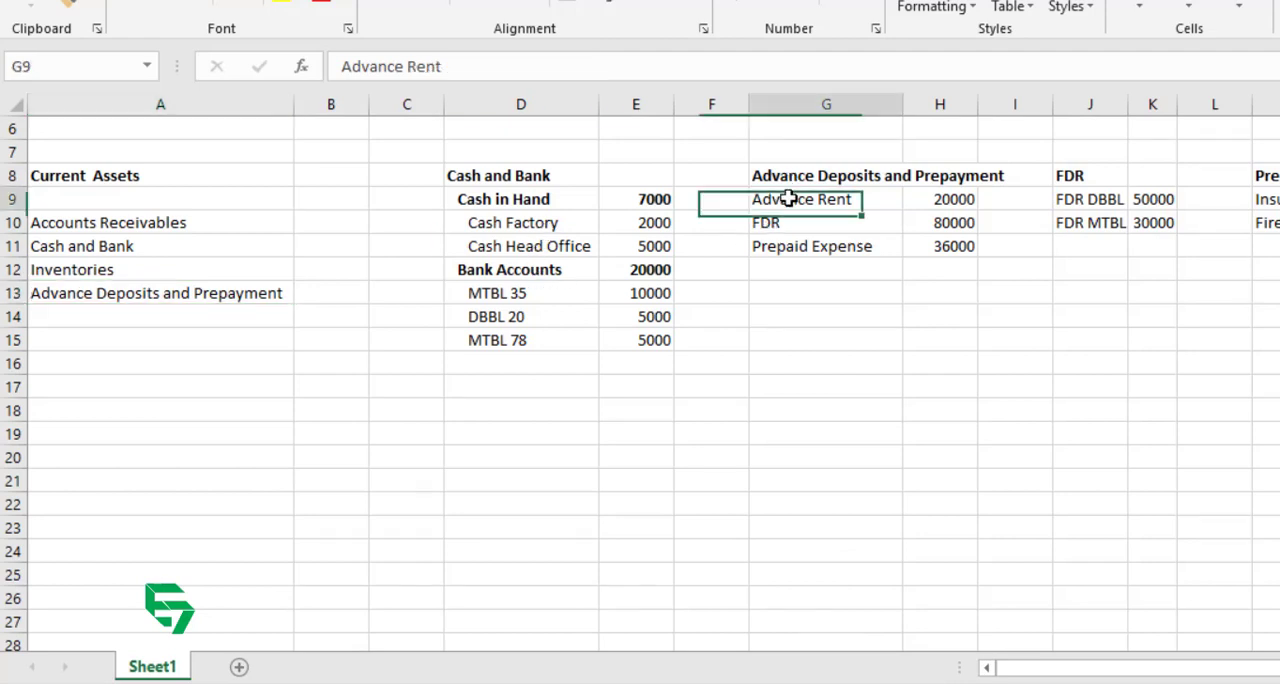
left_click(792, 230)
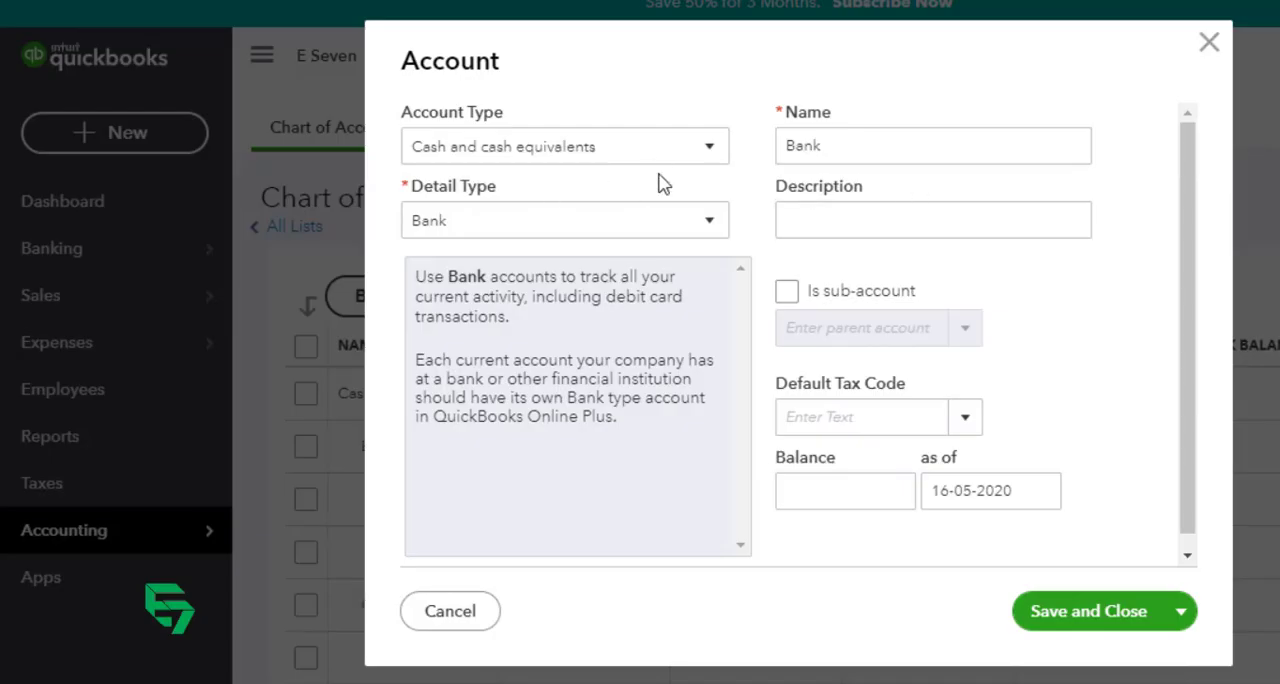
Step: In QuickBooks, set up a new Current assets account with detail type Other current assets and name it "FDR"
left_click(623, 151)
left_click(494, 237)
left_click(515, 222)
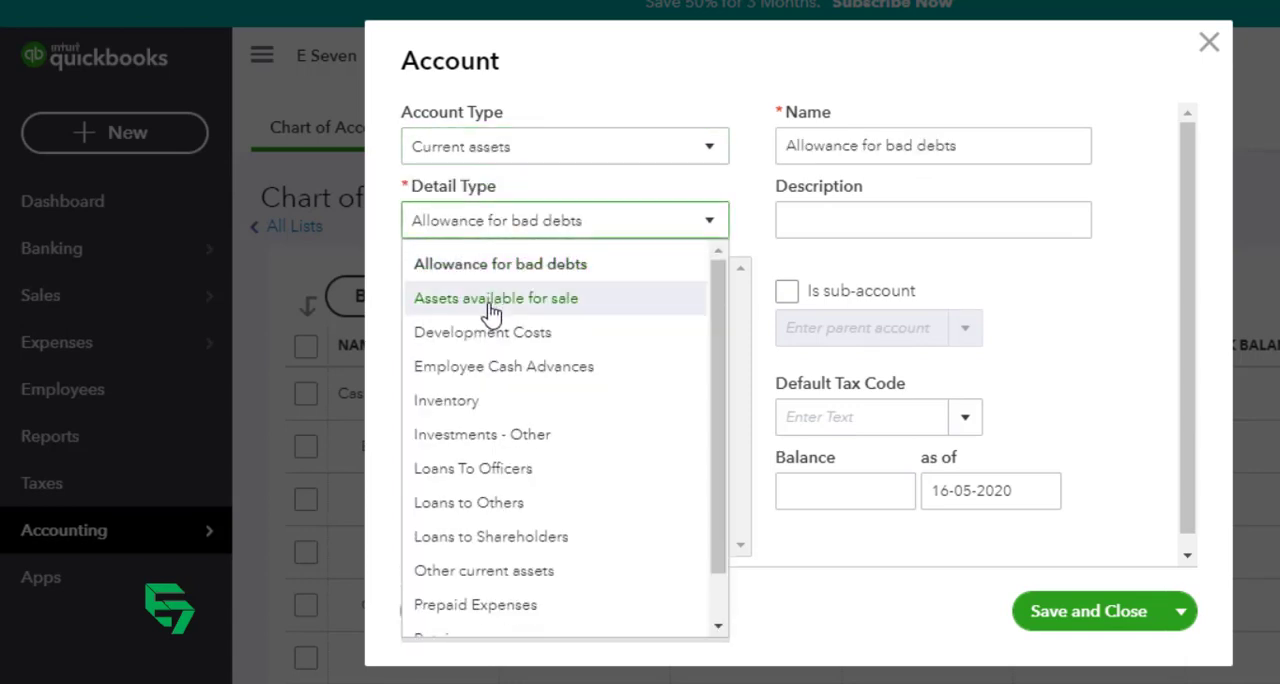
left_click(554, 583)
left_click_drag(954, 140, 628, 160)
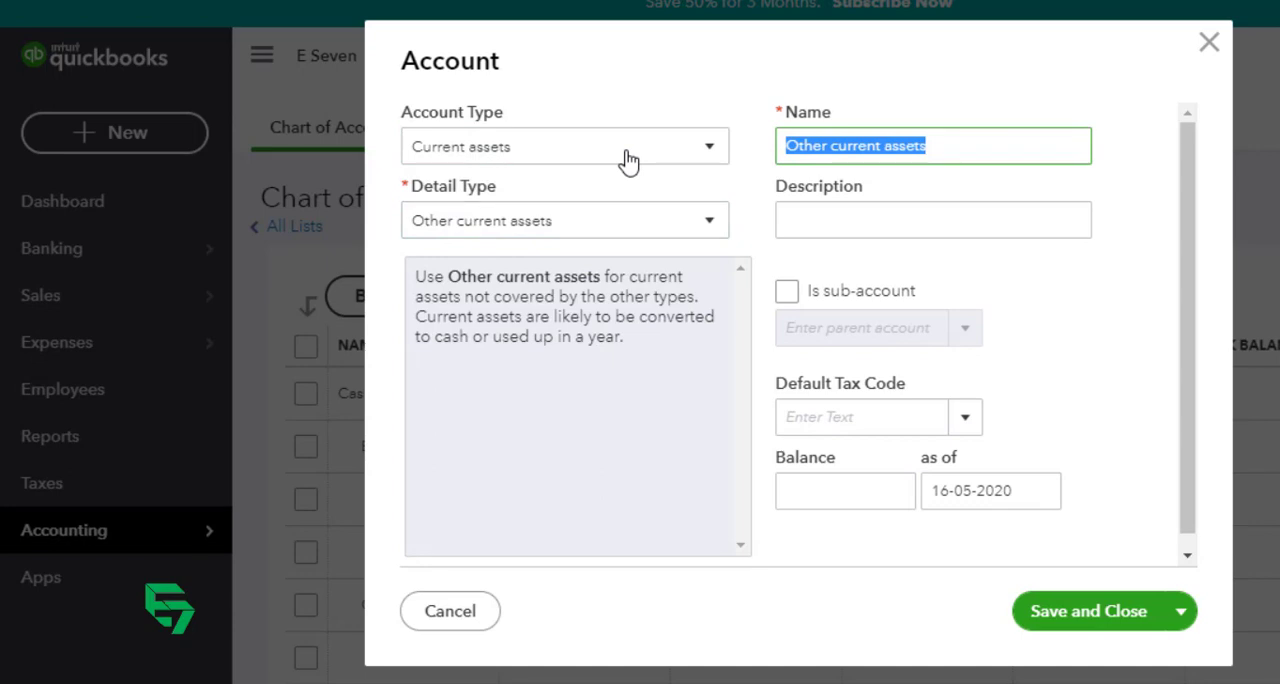
type("FDR")
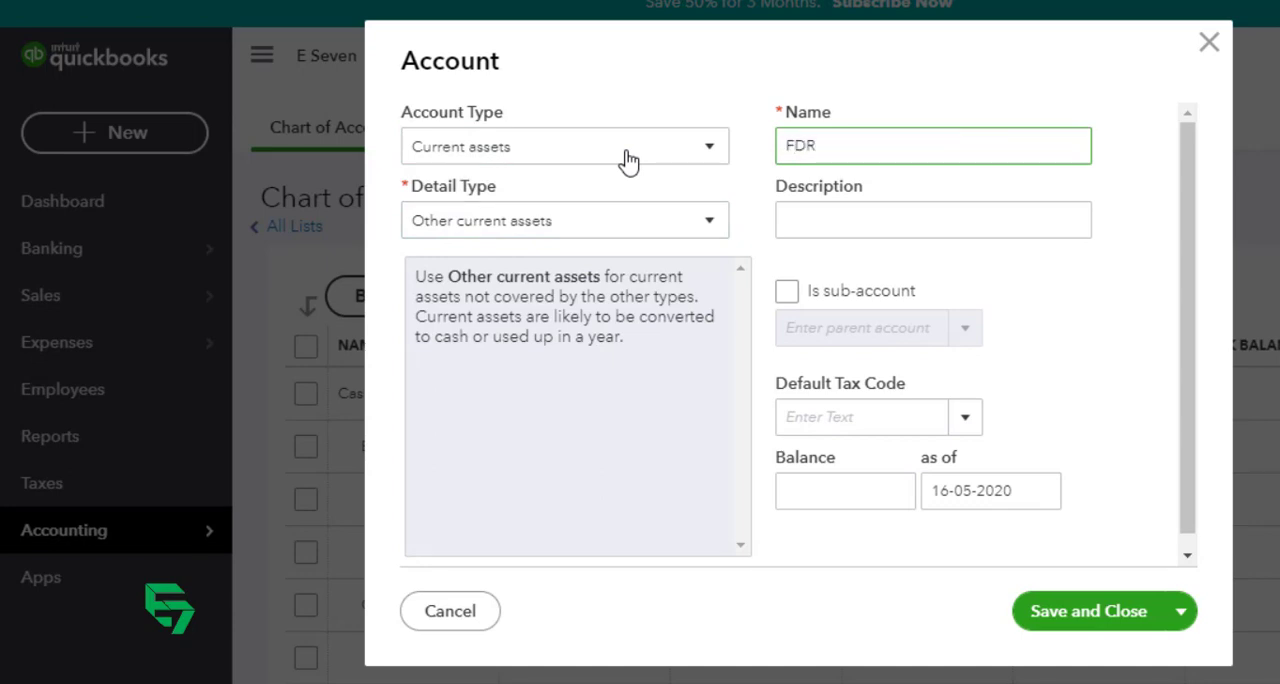
Step: Make FDR a sub-account of "Advance Deposit and Prepyament" and save and close it
key("Tab")
key("Tab")
key("Tab")
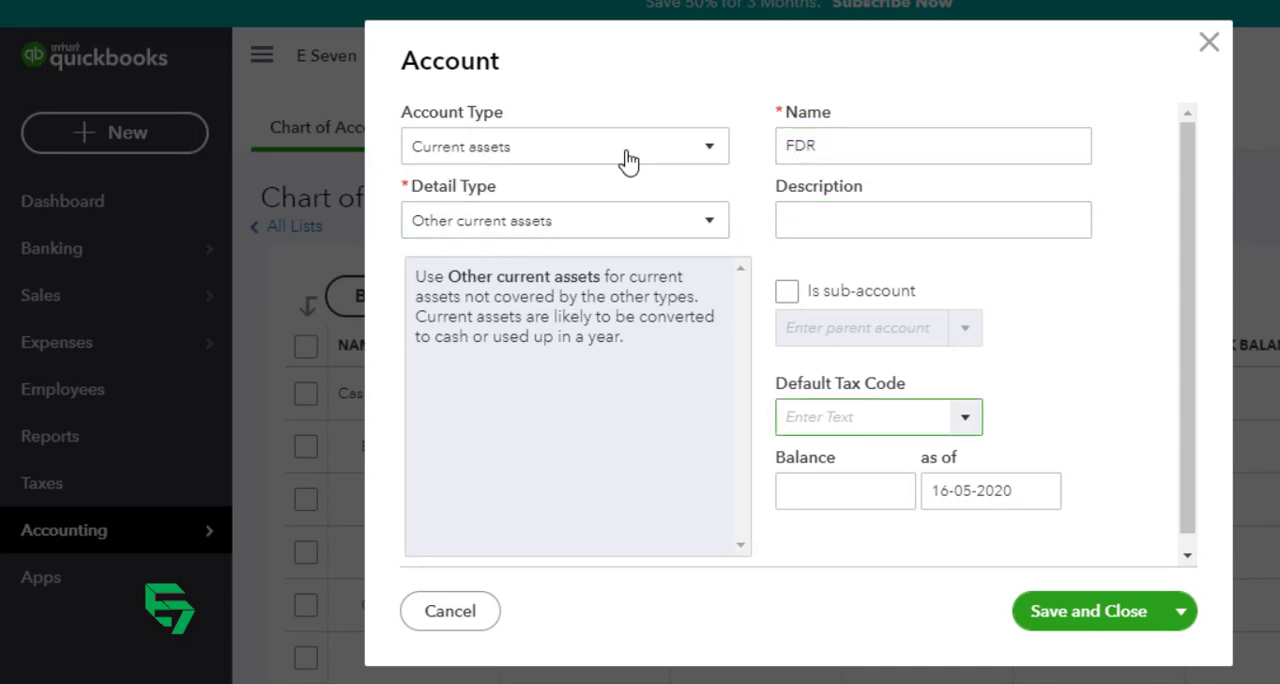
key("shift+Tab")
key("space")
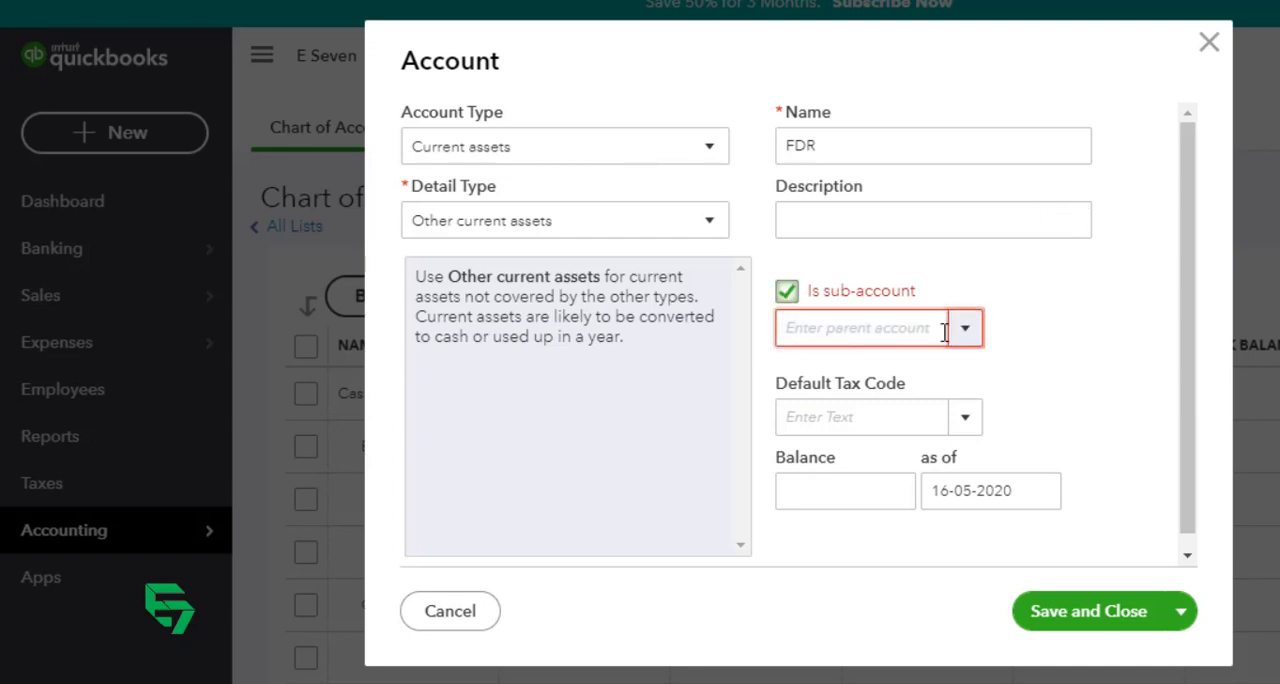
left_click(904, 328)
type("d")
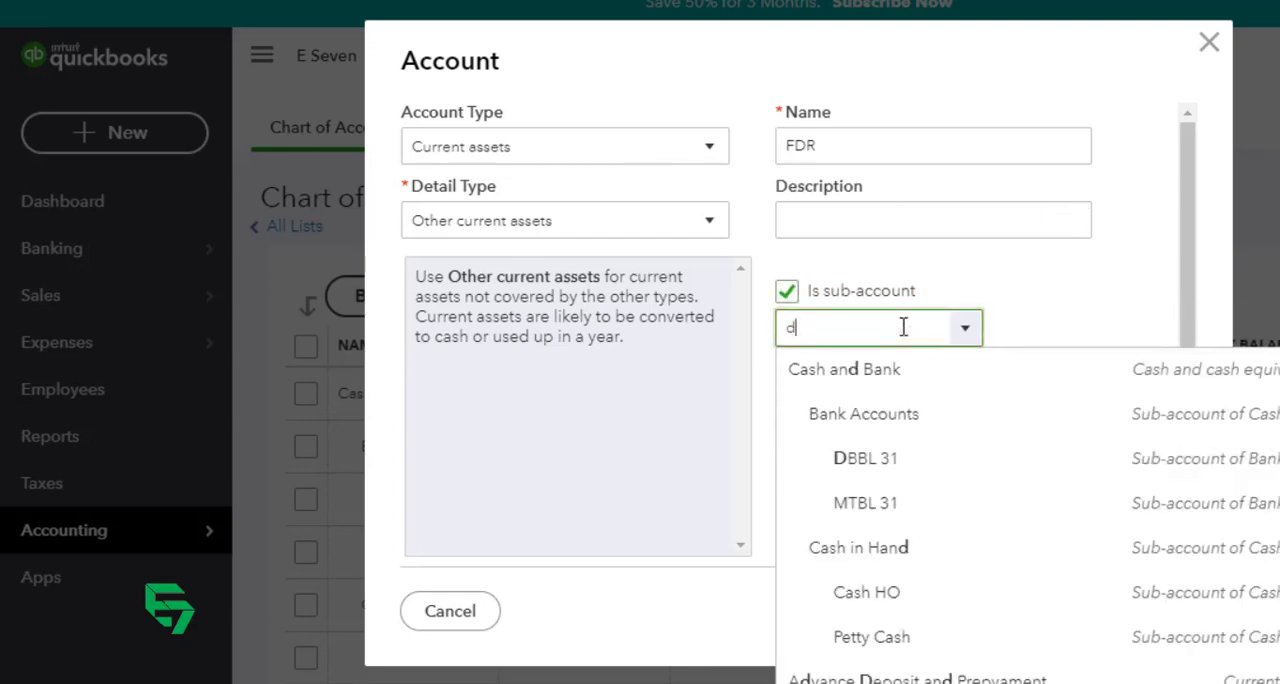
type("dvance Deposit and")
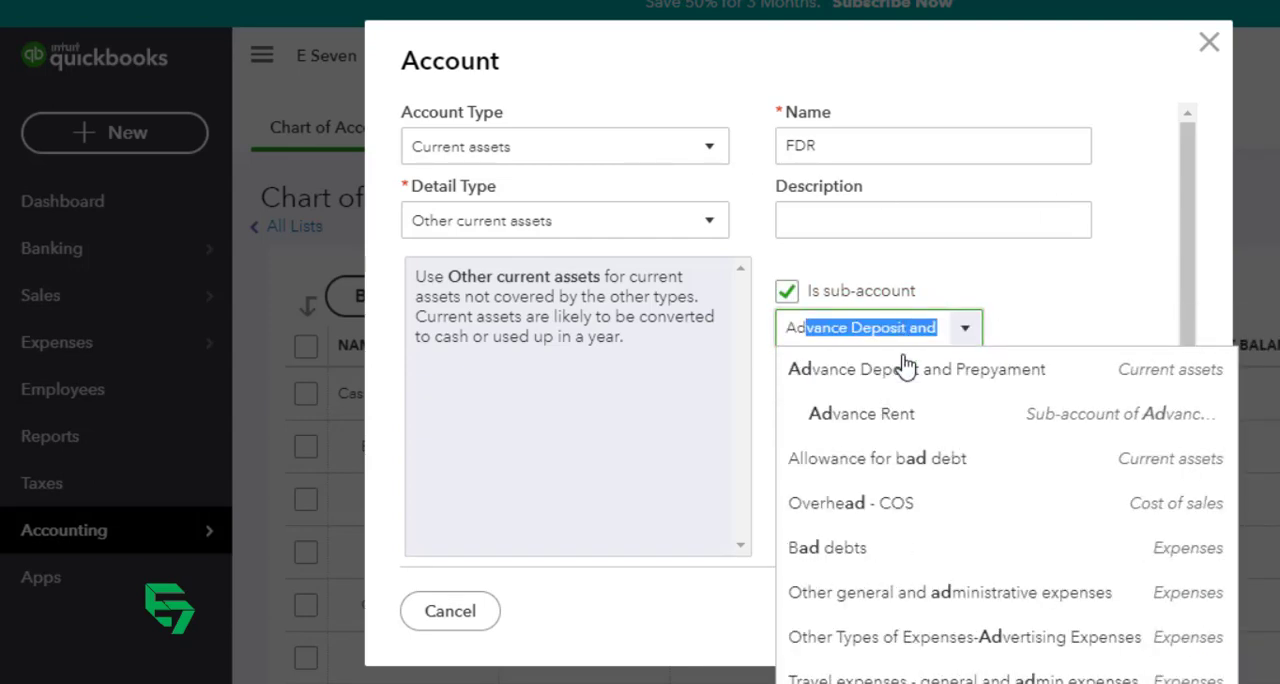
left_click(906, 368)
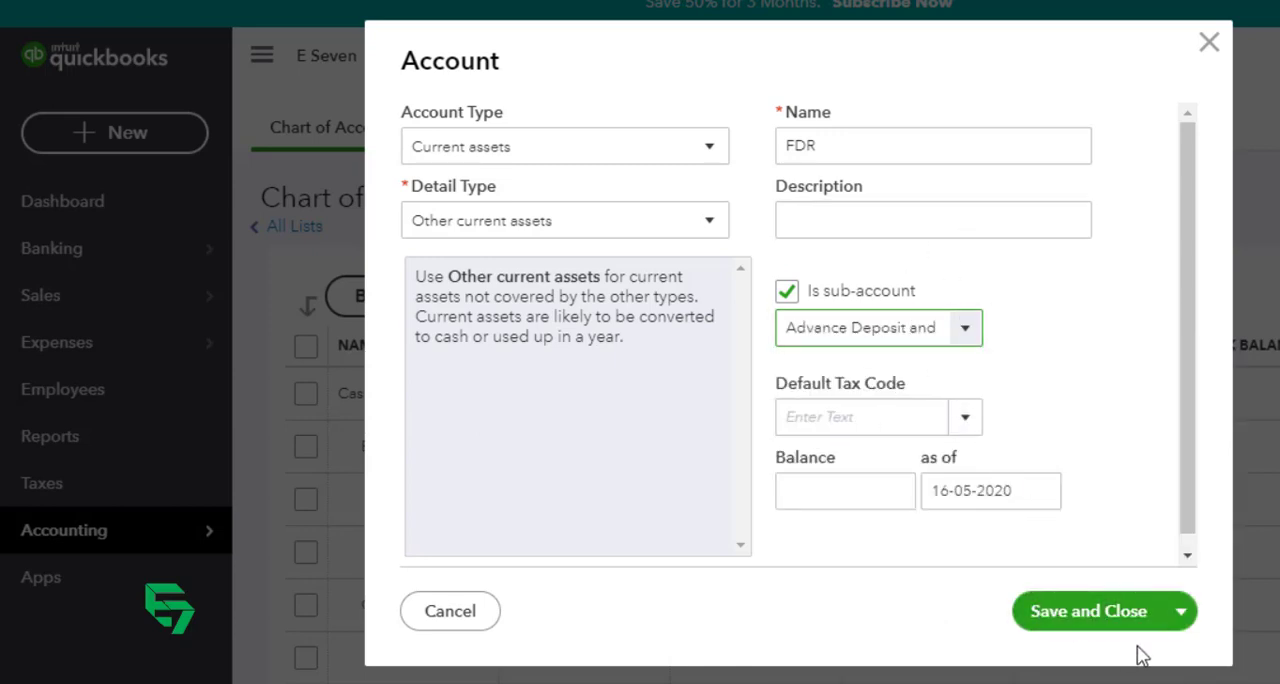
left_click(1095, 611)
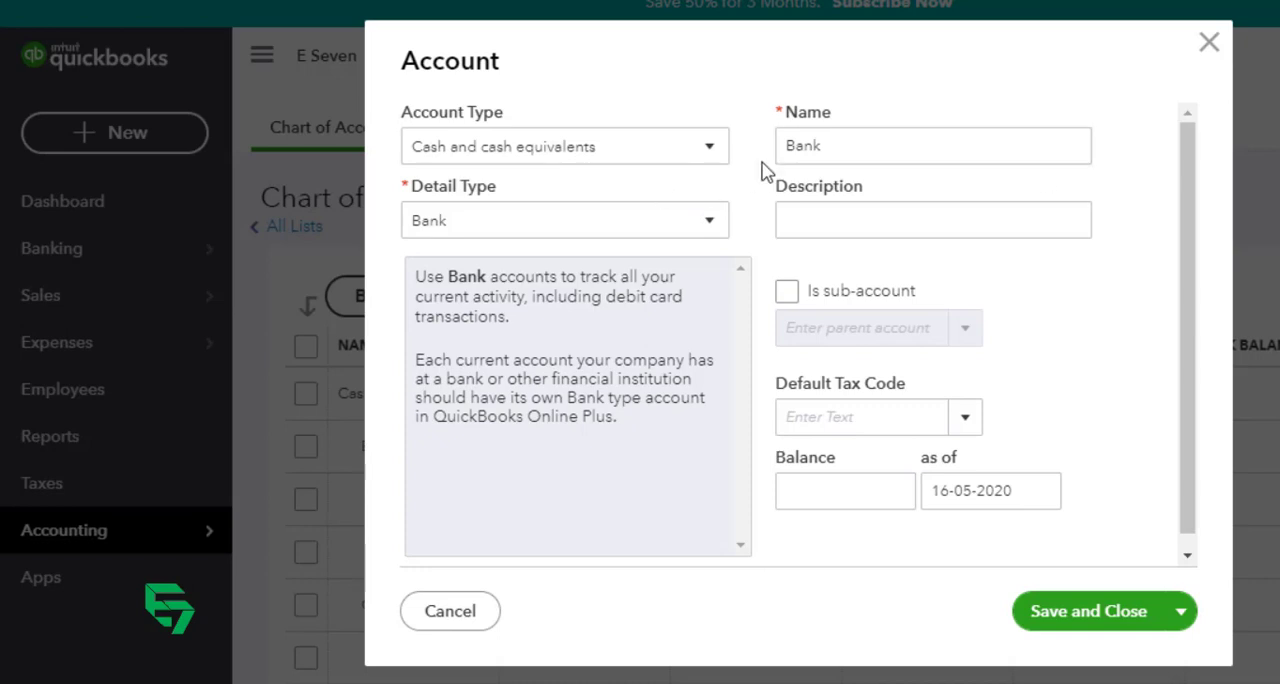
Step: Set up another Current assets account with detail type Other current assets and name it "FDR DBBL 12"
left_click(634, 148)
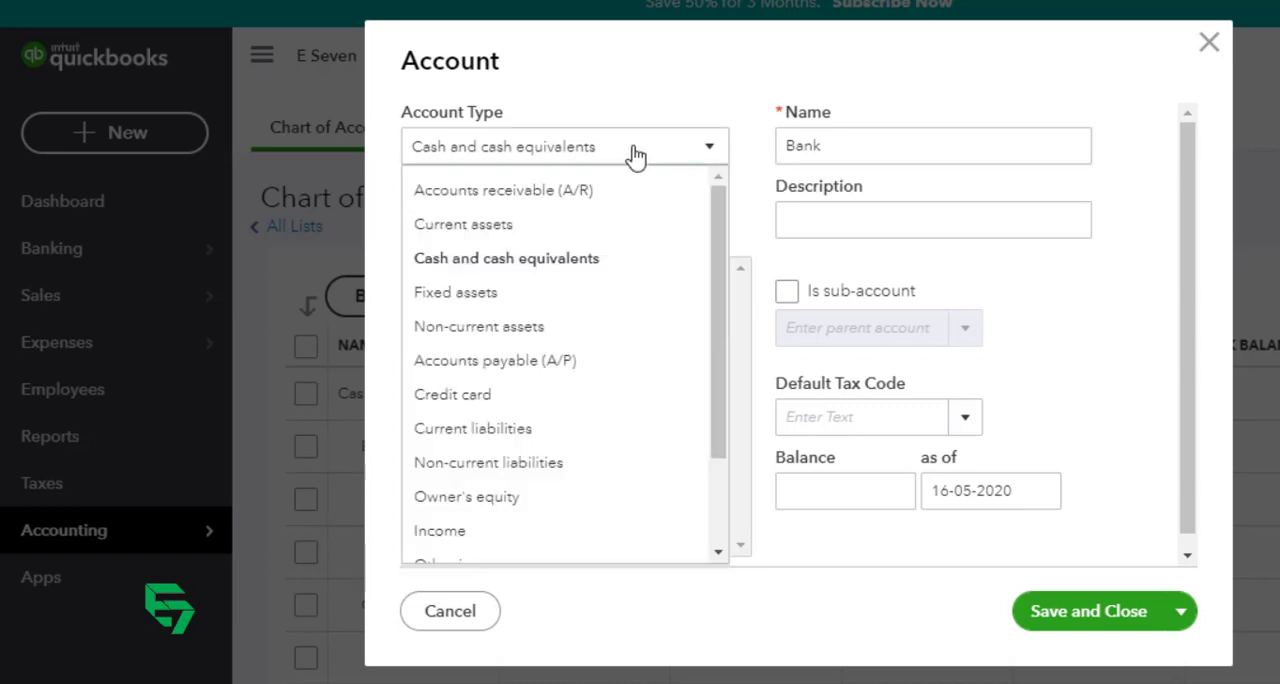
left_click(478, 226)
left_click(490, 224)
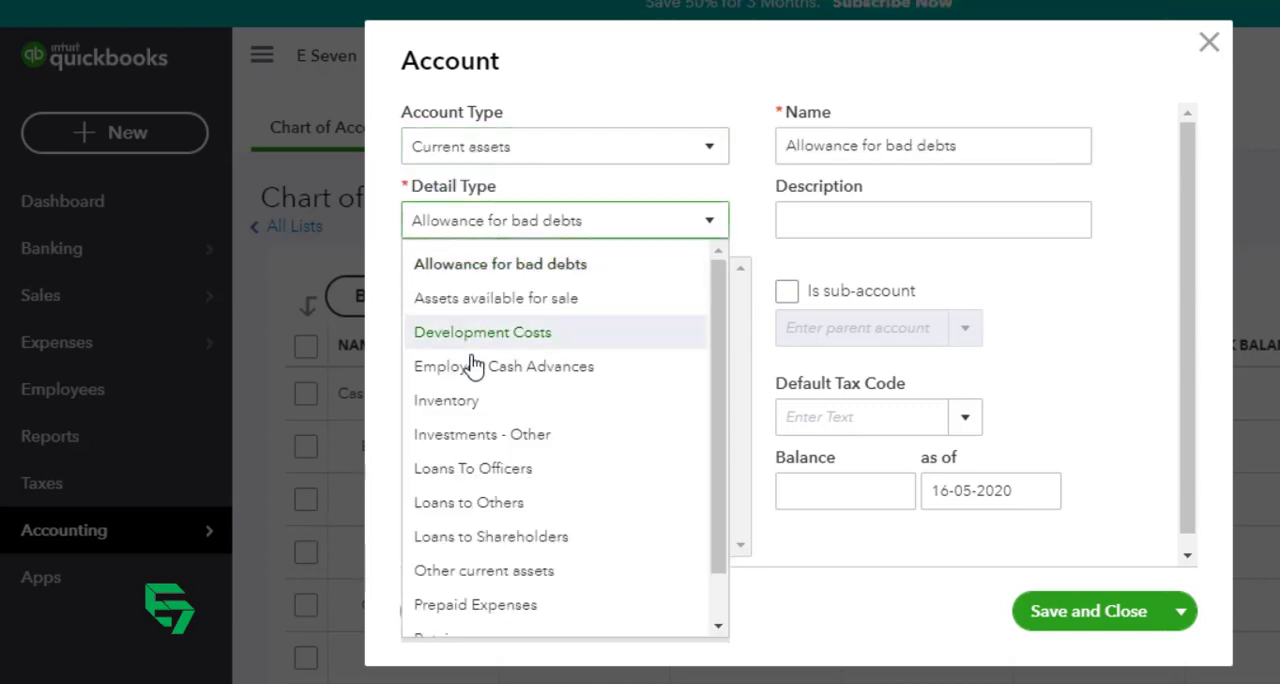
left_click(510, 572)
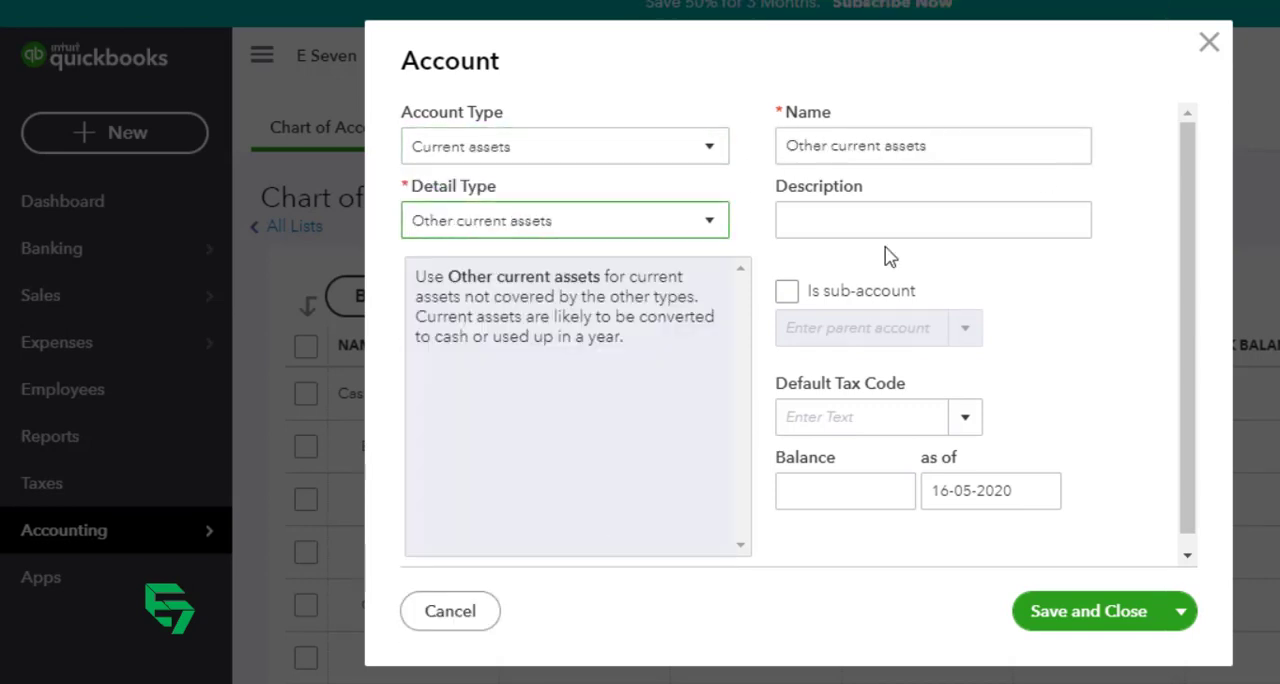
left_click(937, 146)
key("ctrl+a")
type("FD")
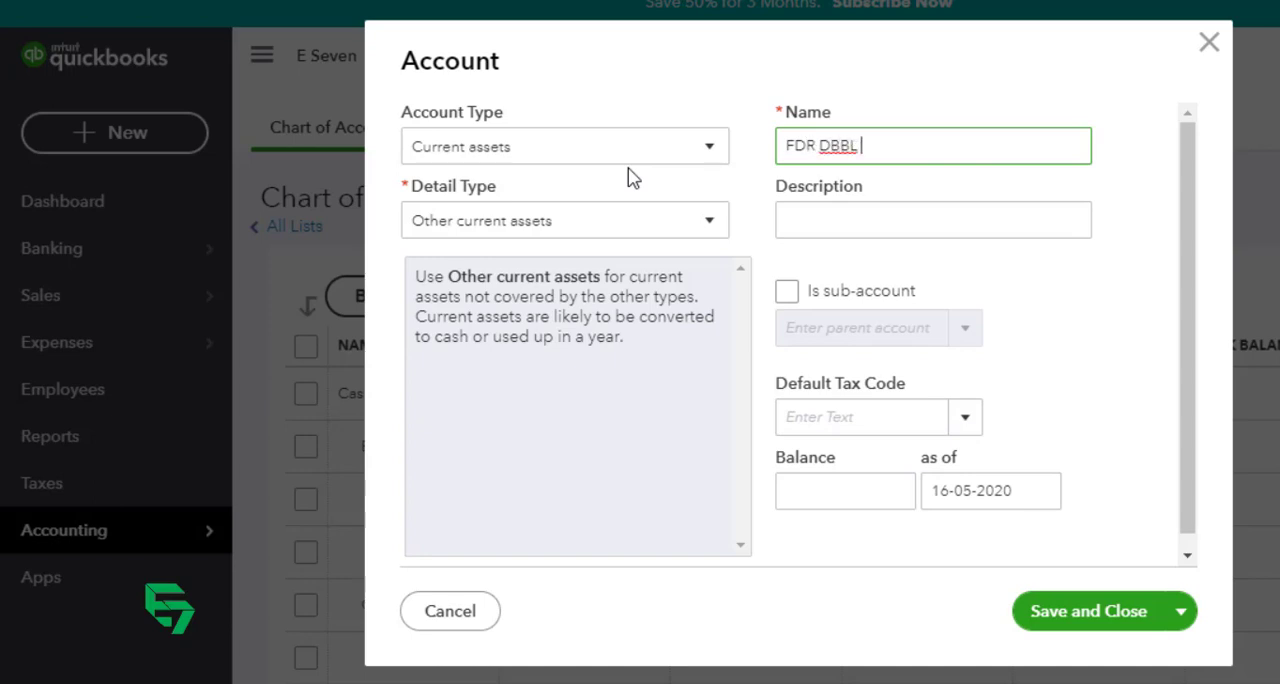
Step: Make FDR DBBL 12 a sub-account of the FDR account under "Advance Deposit and Prepyament"
key("Tab")
key("Tab")
key("space")
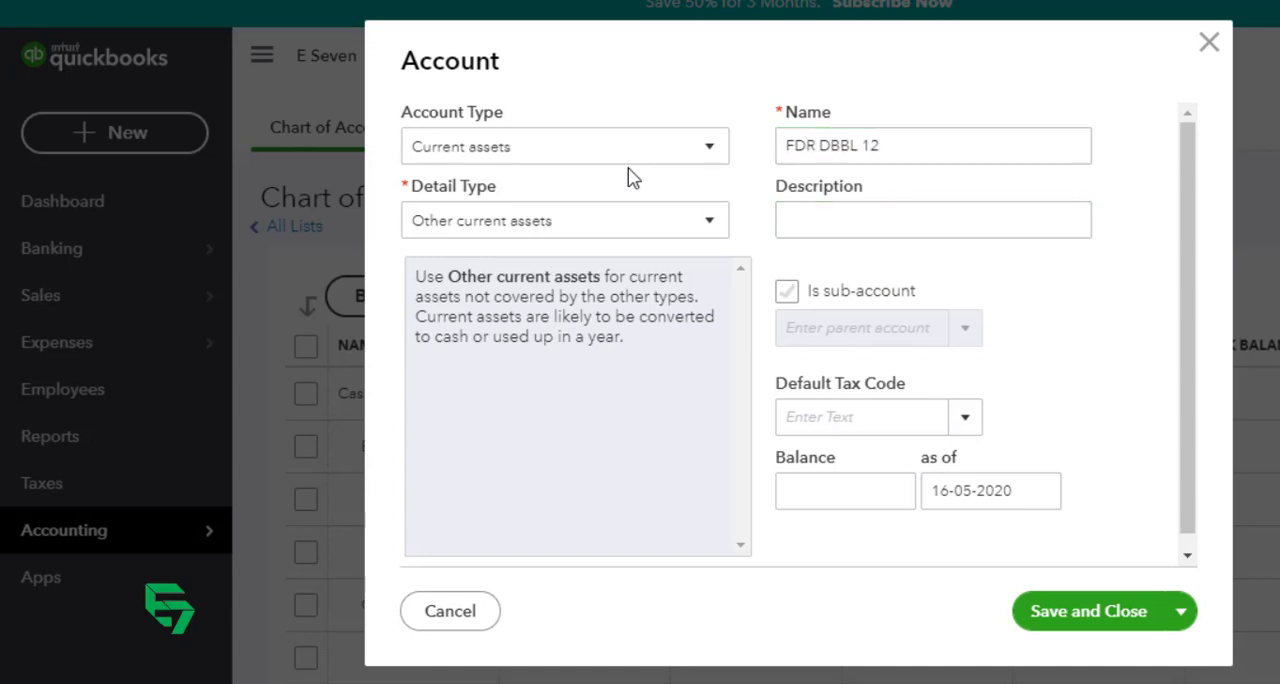
key("Tab")
type("fdr")
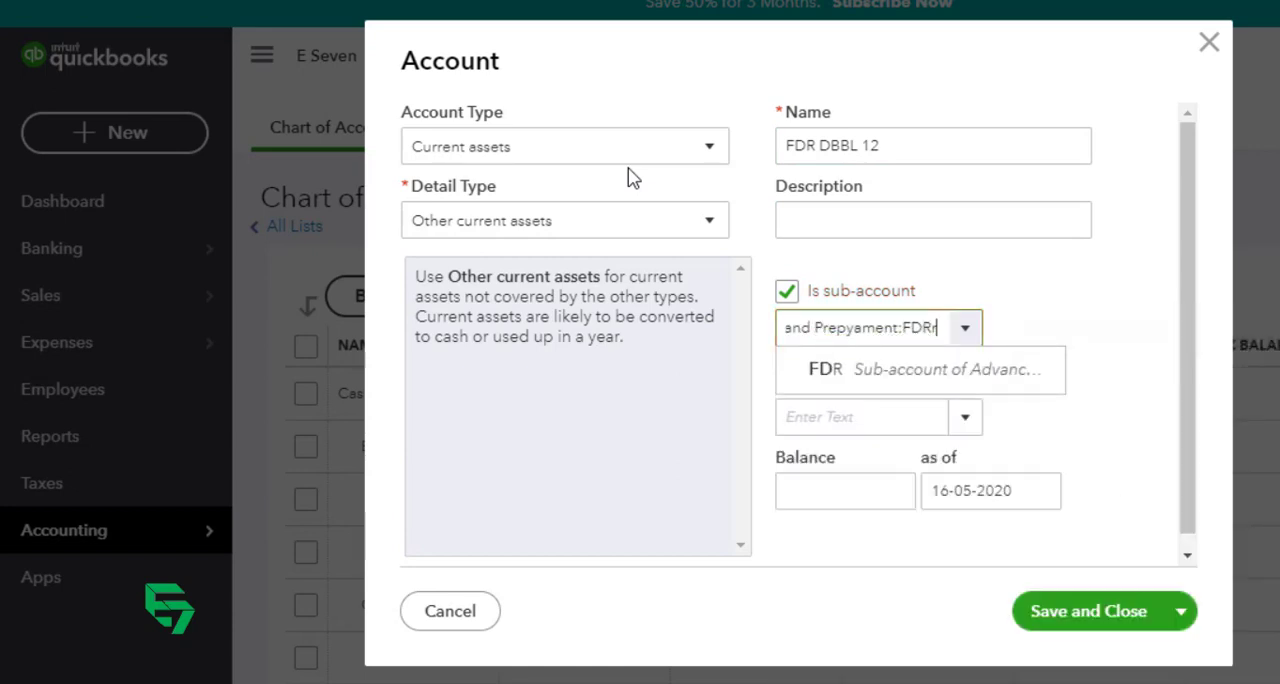
key("BackSpace")
key("BackSpace")
key("BackSpace")
key("BackSpace")
key("BackSpace")
key("BackSpace")
key("BackSpace")
key("BackSpace")
key("BackSpace")
key("BackSpace")
key("BackSpace")
key("BackSpace")
key("BackSpace")
key("BackSpace")
key("BackSpace")
key("BackSpace")
key("BackSpace")
key("BackSpace")
key("BackSpace")
key("BackSpace")
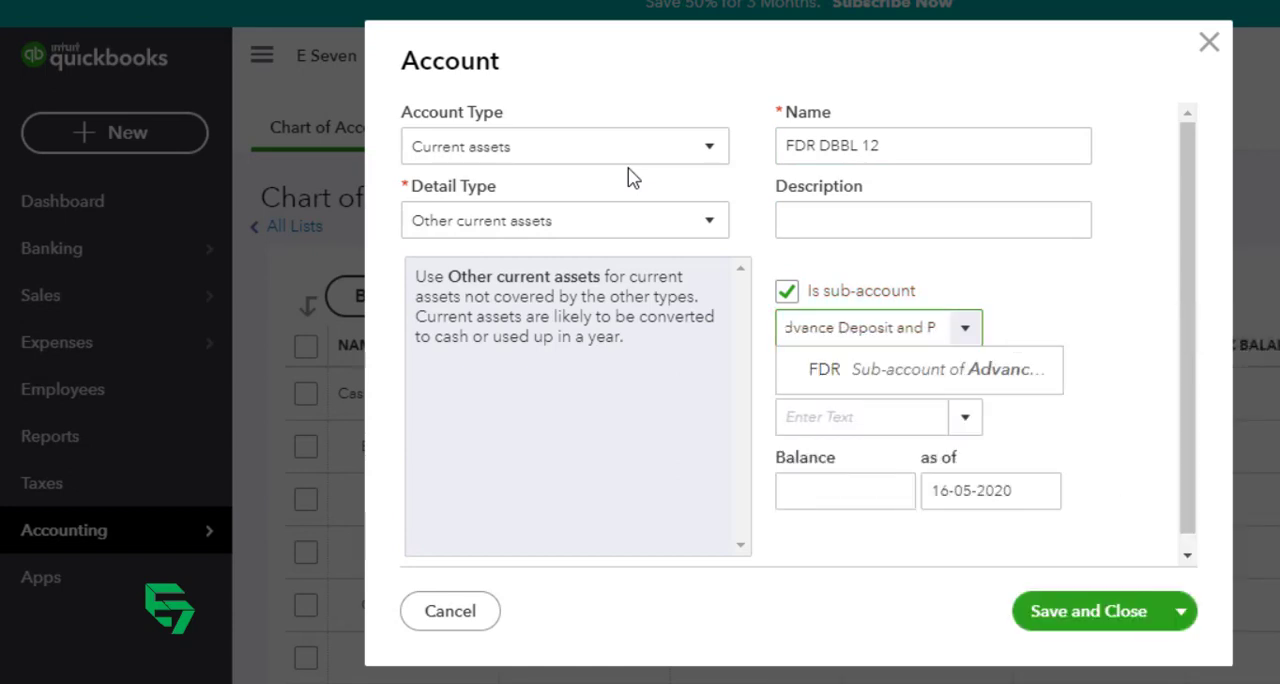
key("BackSpace")
key("BackSpace")
key("BackSpace")
key("BackSpace")
key("BackSpace")
key("BackSpace")
key("BackSpace")
key("BackSpace")
key("BackSpace")
type("fdr")
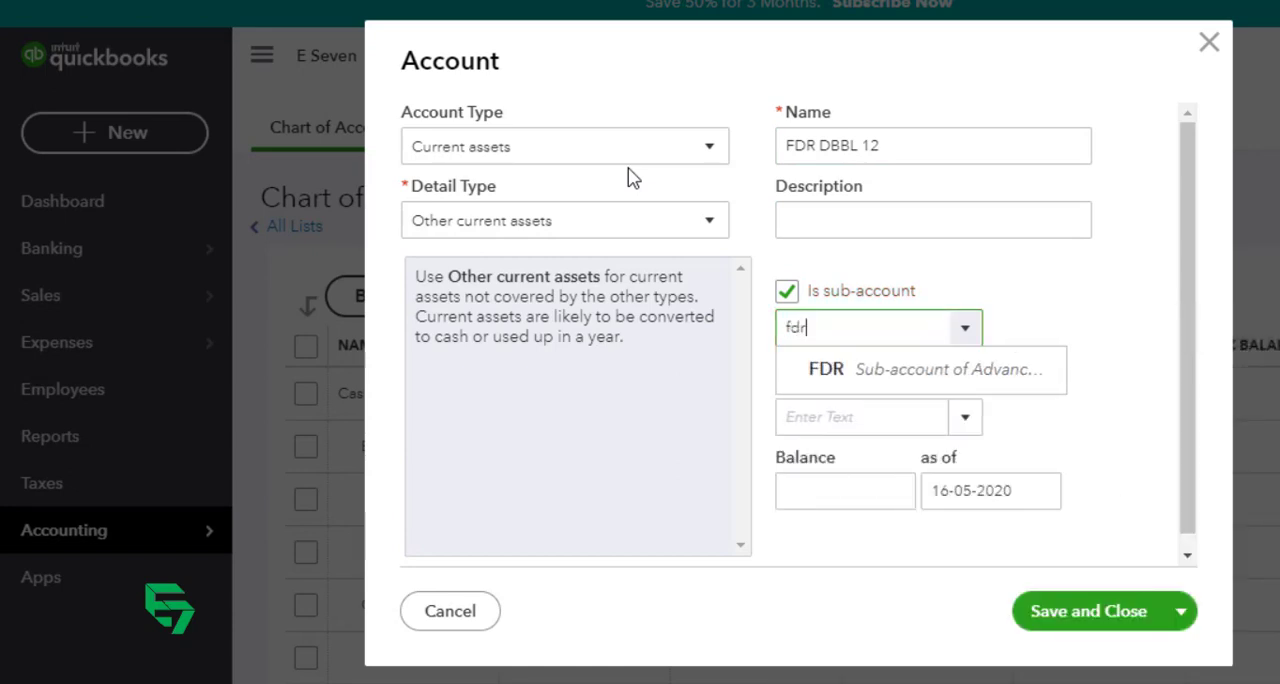
key("Down")
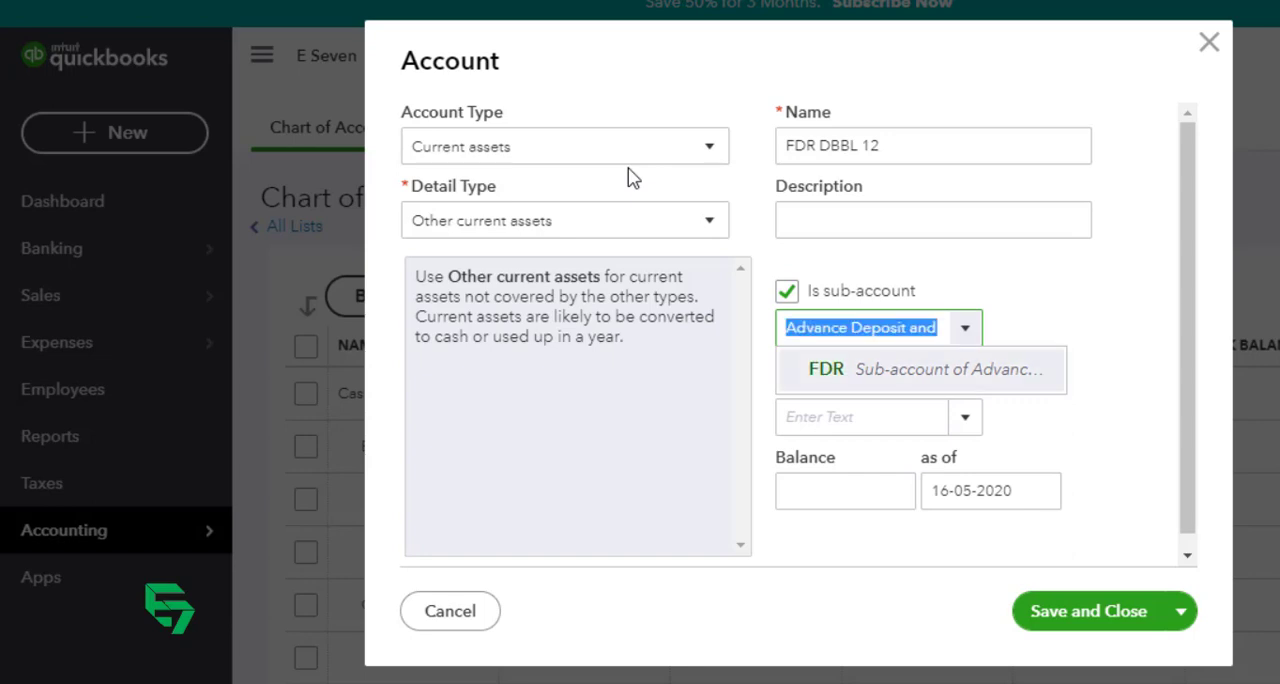
key("Tab")
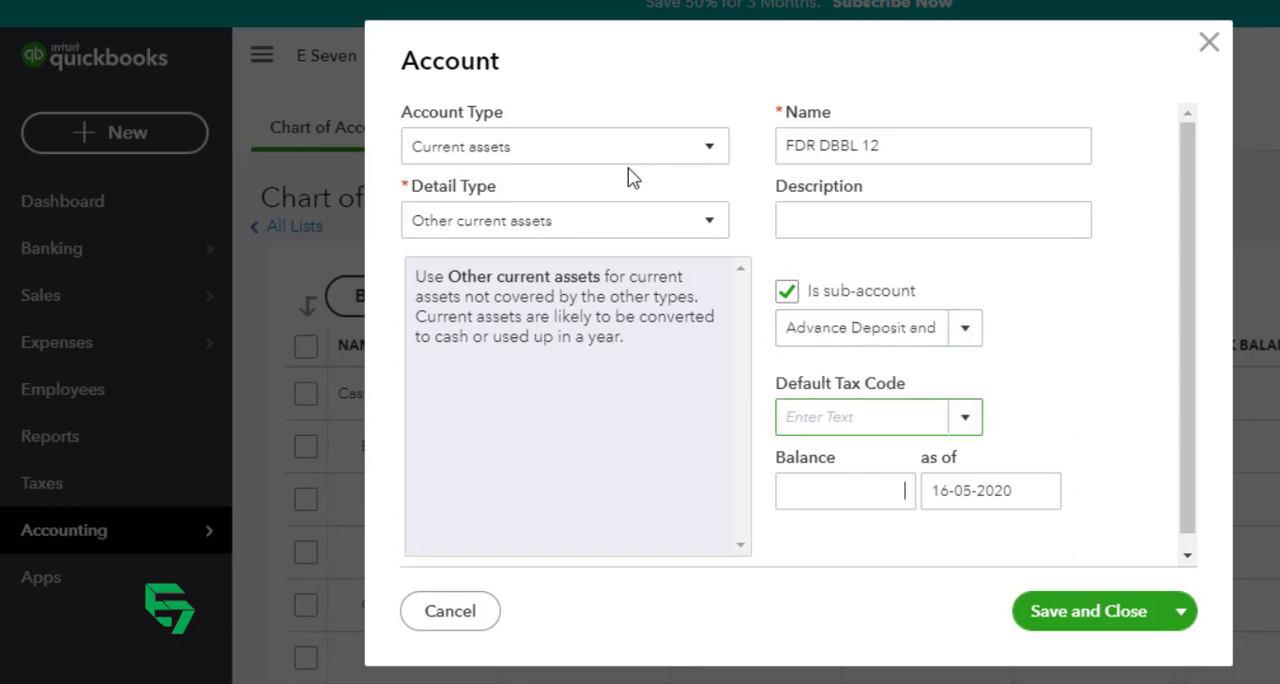
Step: Set FDR DBBL 12's opening balance to 200,000 as of 01-01-2020, and save and close the account
key("Tab")
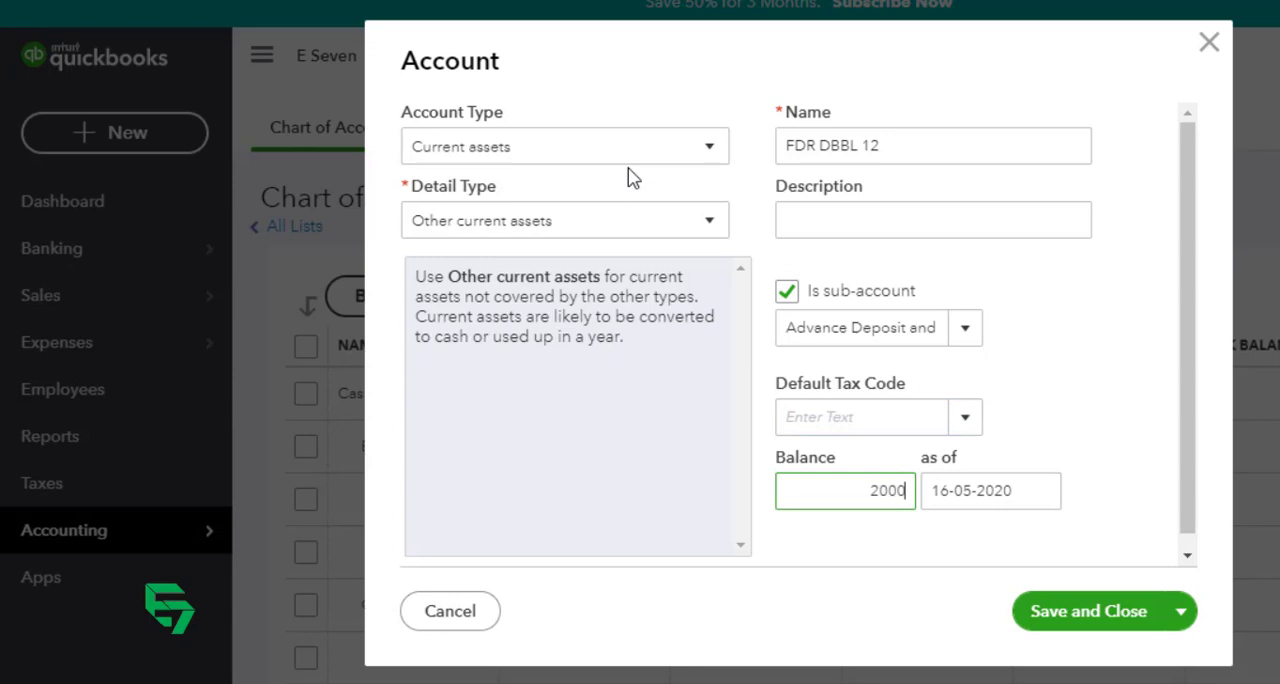
type("200,000")
key("Tab")
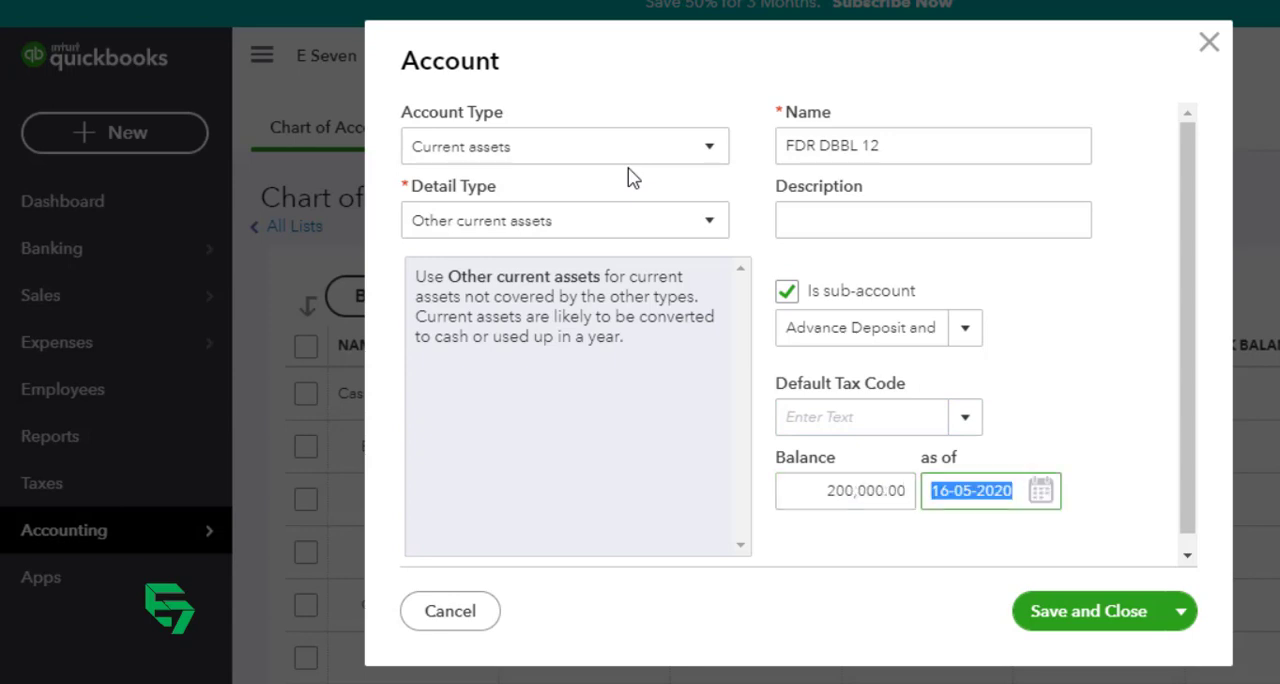
left_click(1040, 490)
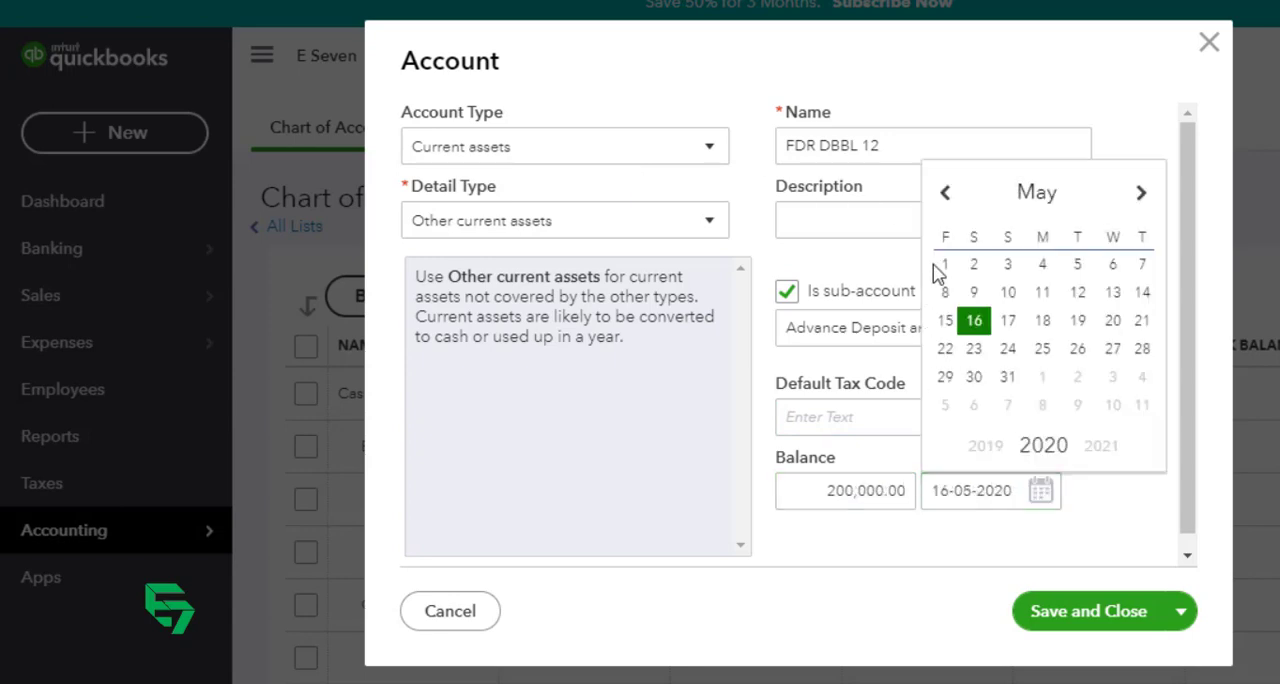
left_click(946, 193)
left_click(946, 193)
left_click(946, 193)
left_click(946, 193)
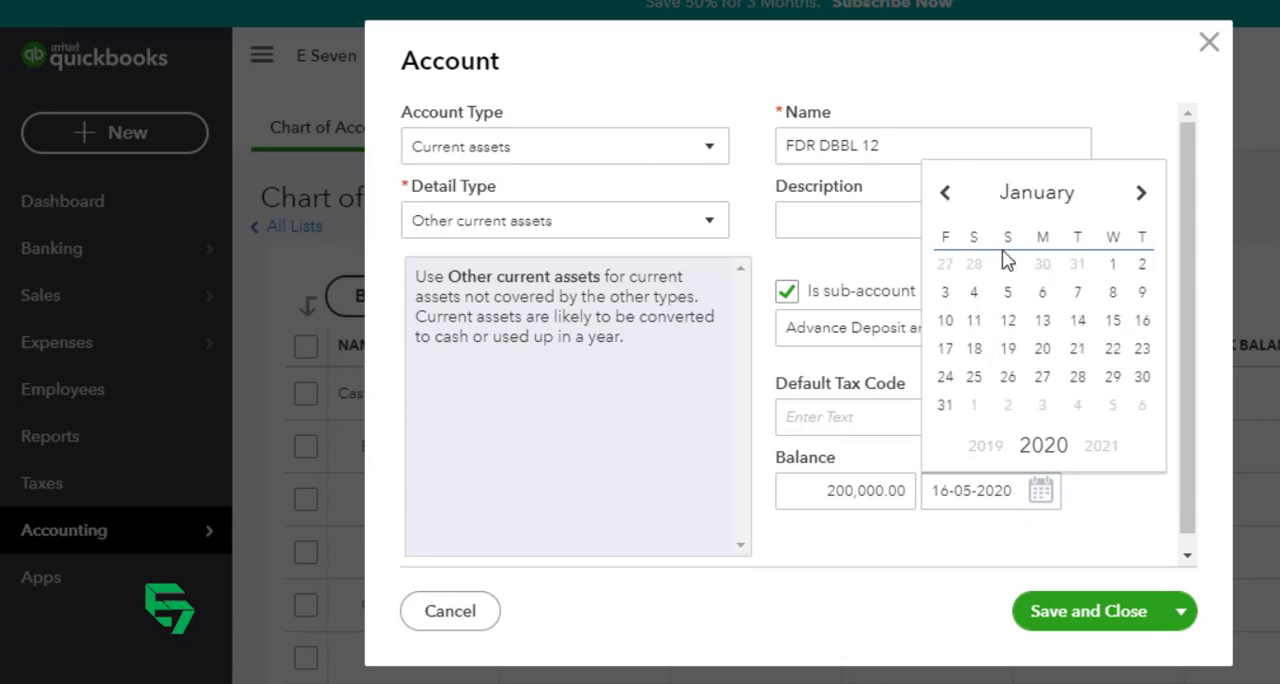
left_click(1114, 266)
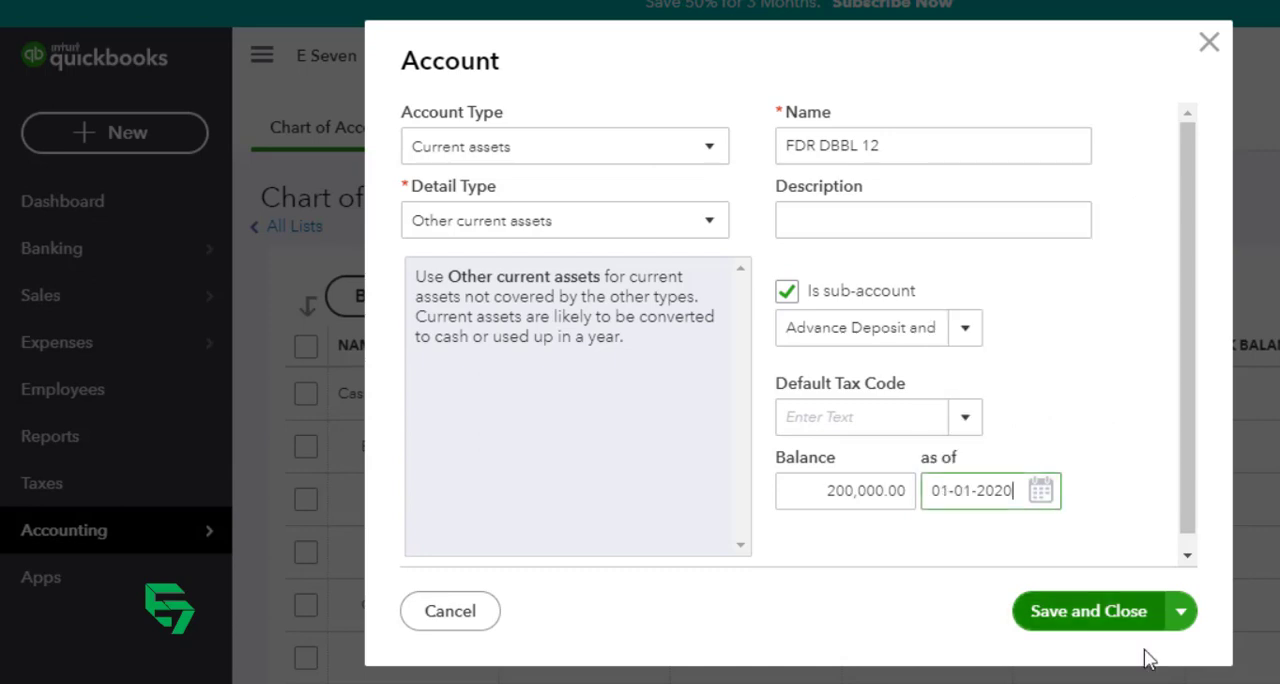
left_click(1103, 612)
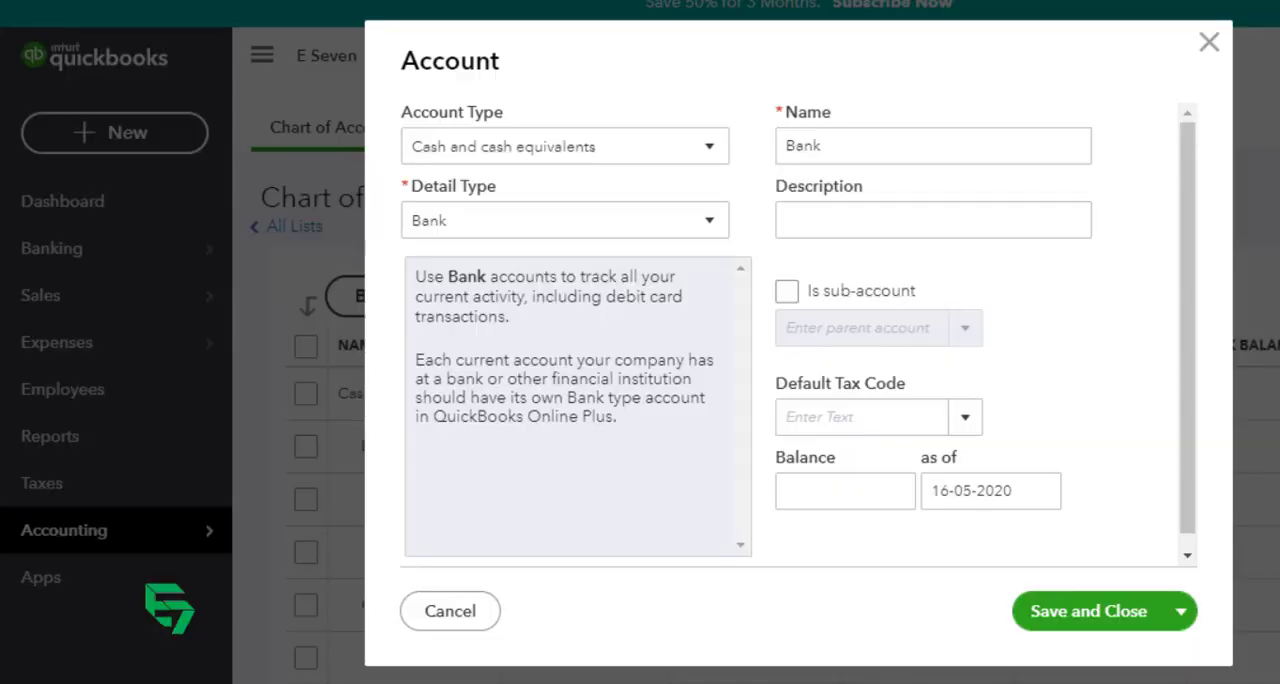
Step: Set up another Current assets account with detail type Other current assets and name it "FDR MTBL 23"
left_click(622, 150)
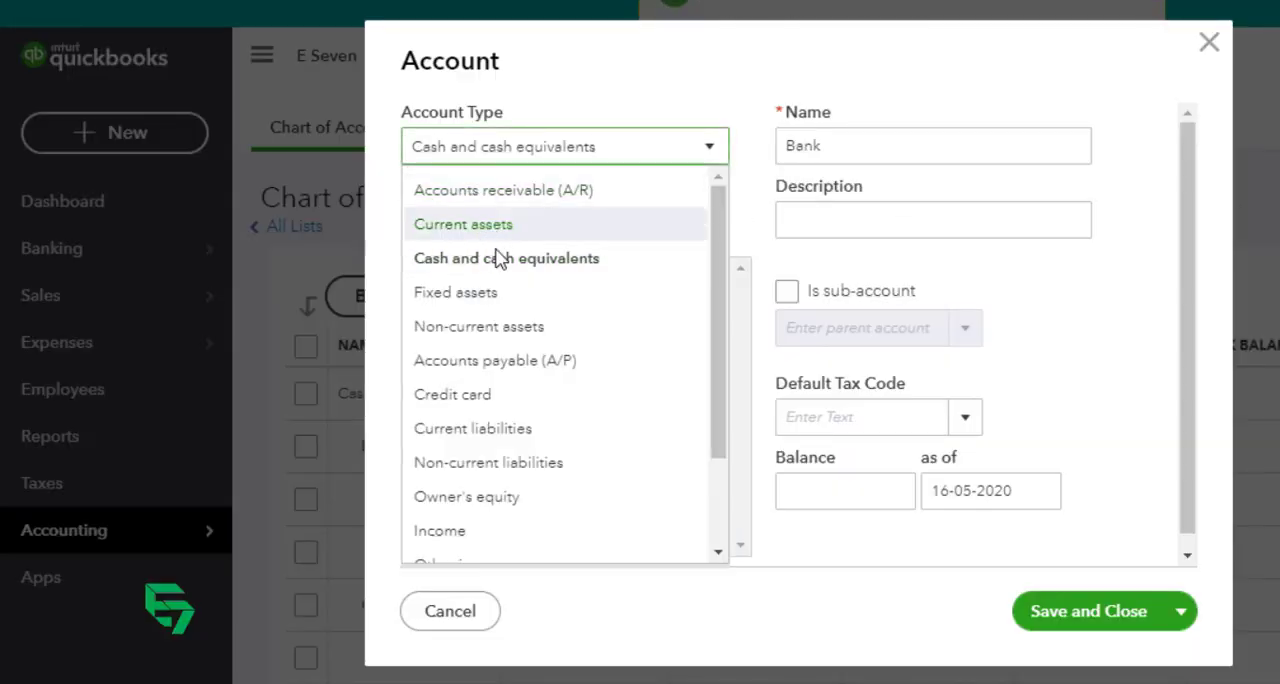
left_click(490, 232)
left_click(508, 224)
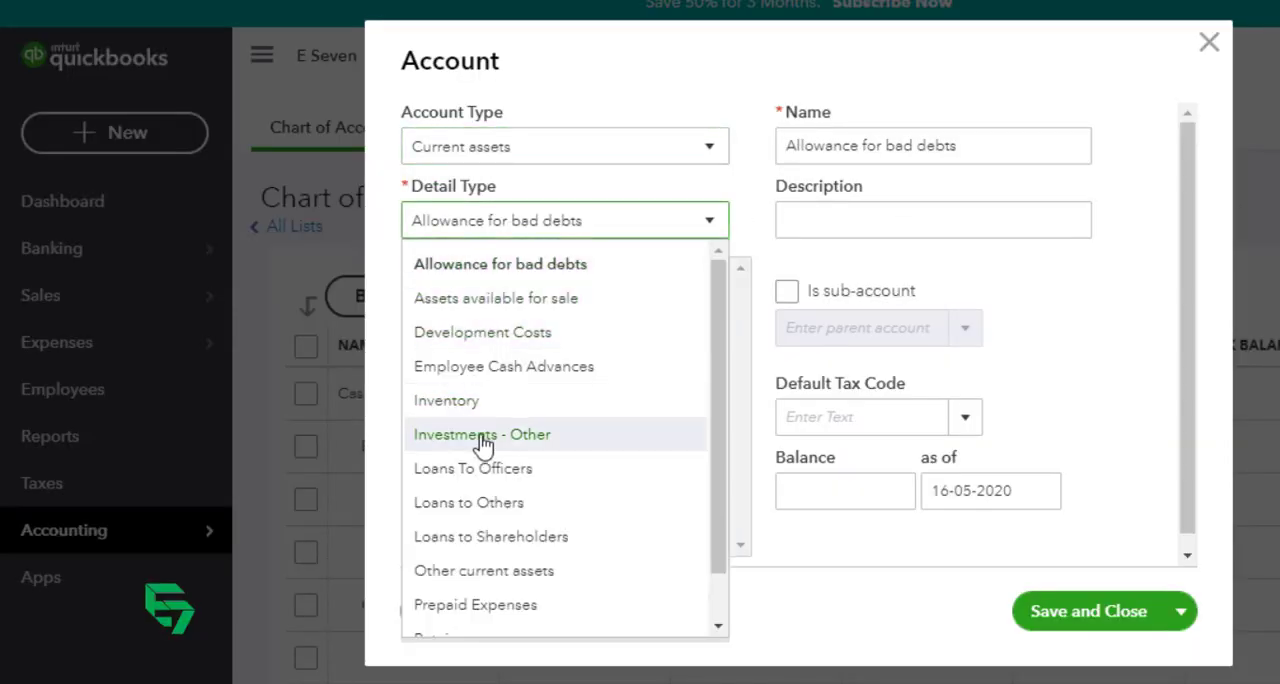
left_click(530, 570)
left_click_drag(980, 132, 606, 160)
type("FDR MTB")
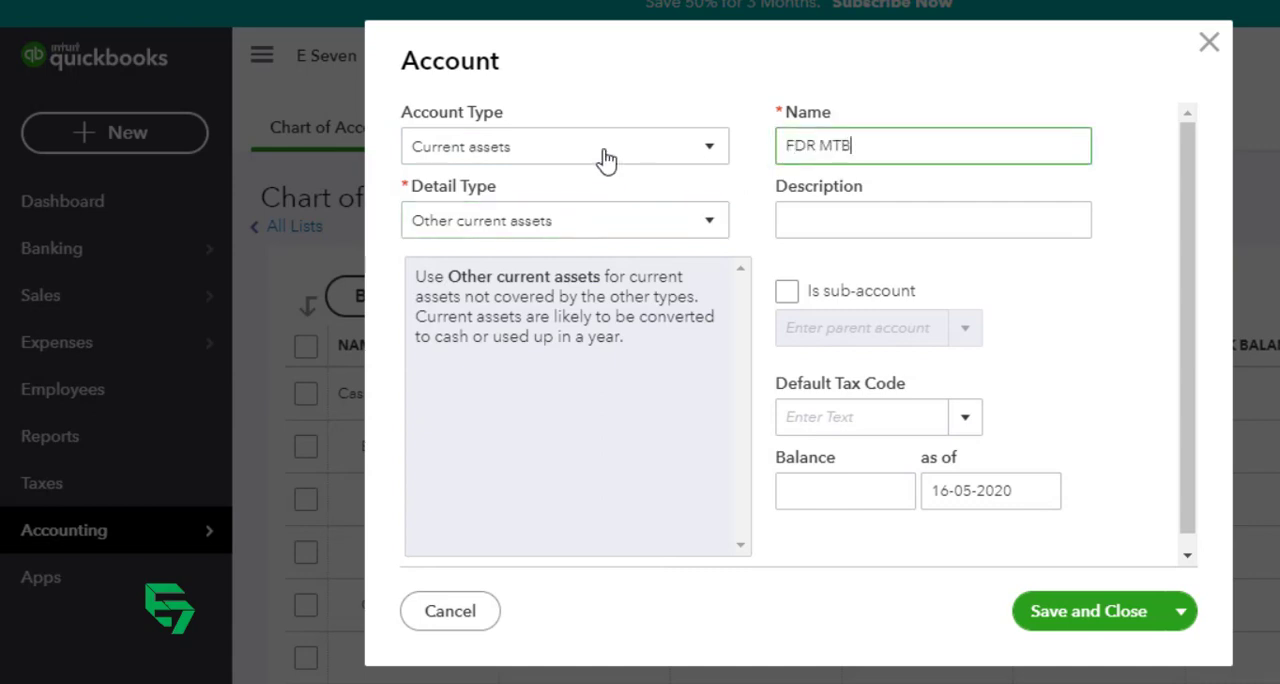
type("L 23")
Step: Make FDR MTBL 23 a sub-account of FDR and save and close the account
key("Tab")
key("Tab")
key("space")
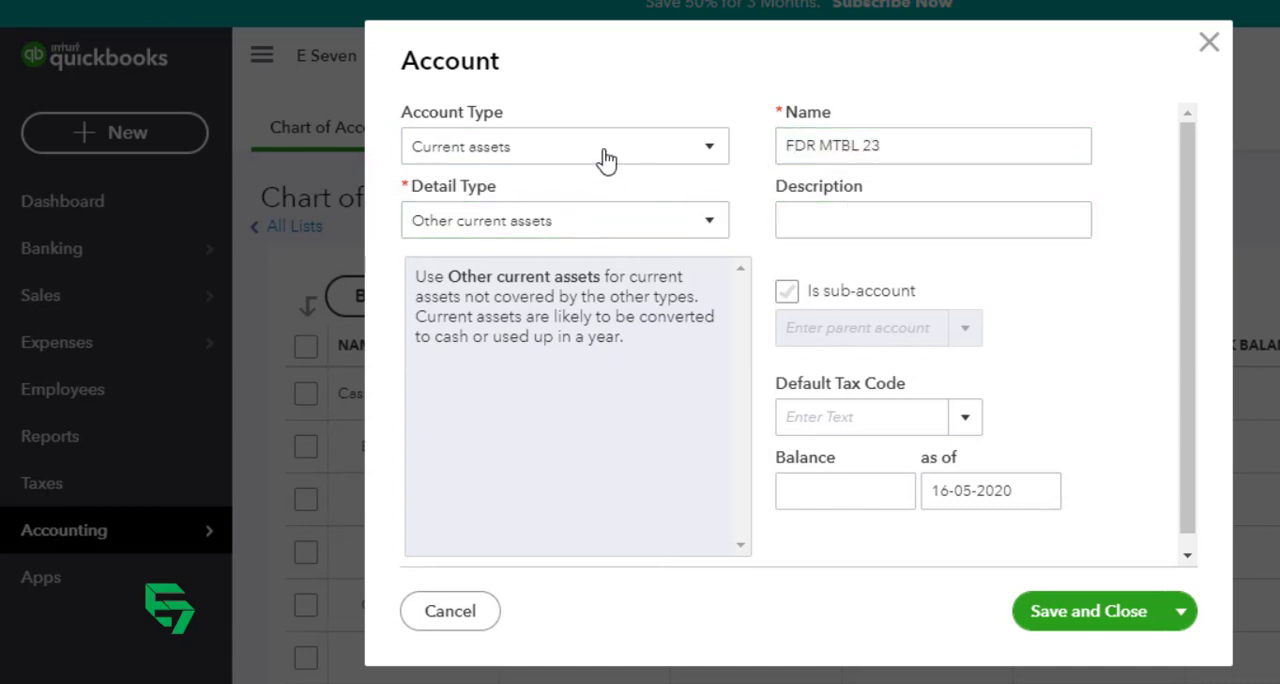
type("fd")
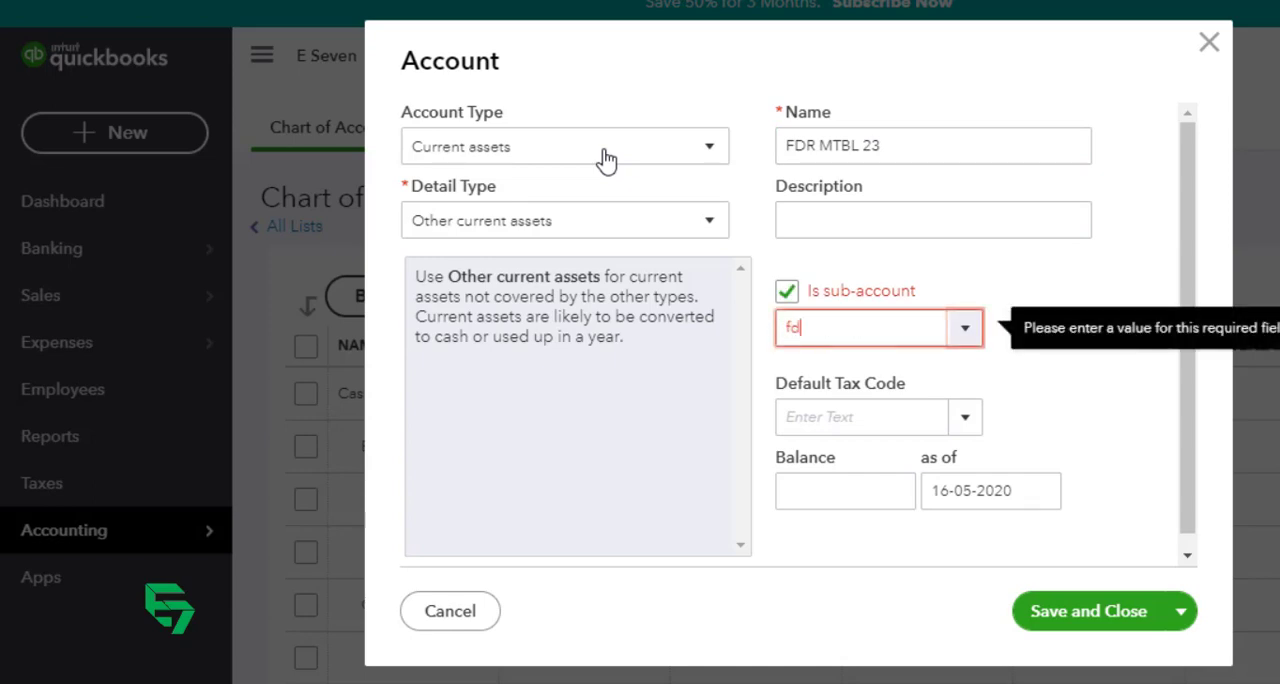
key("Tab")
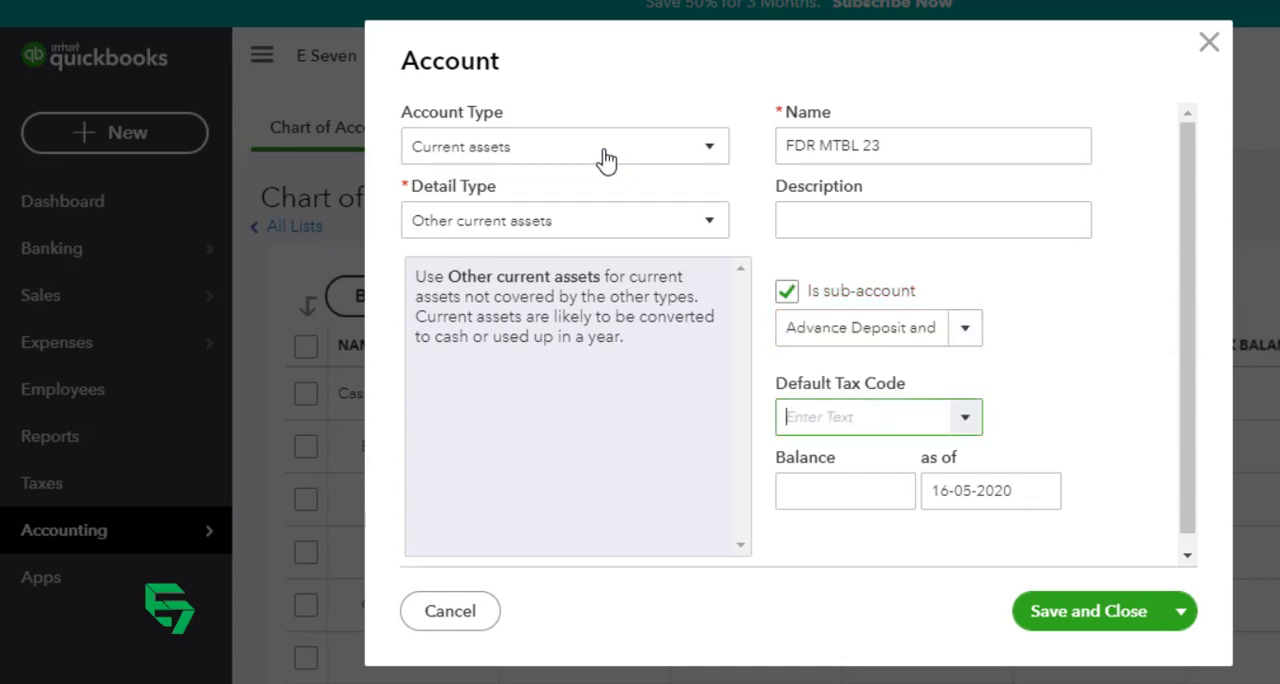
left_click(1077, 615)
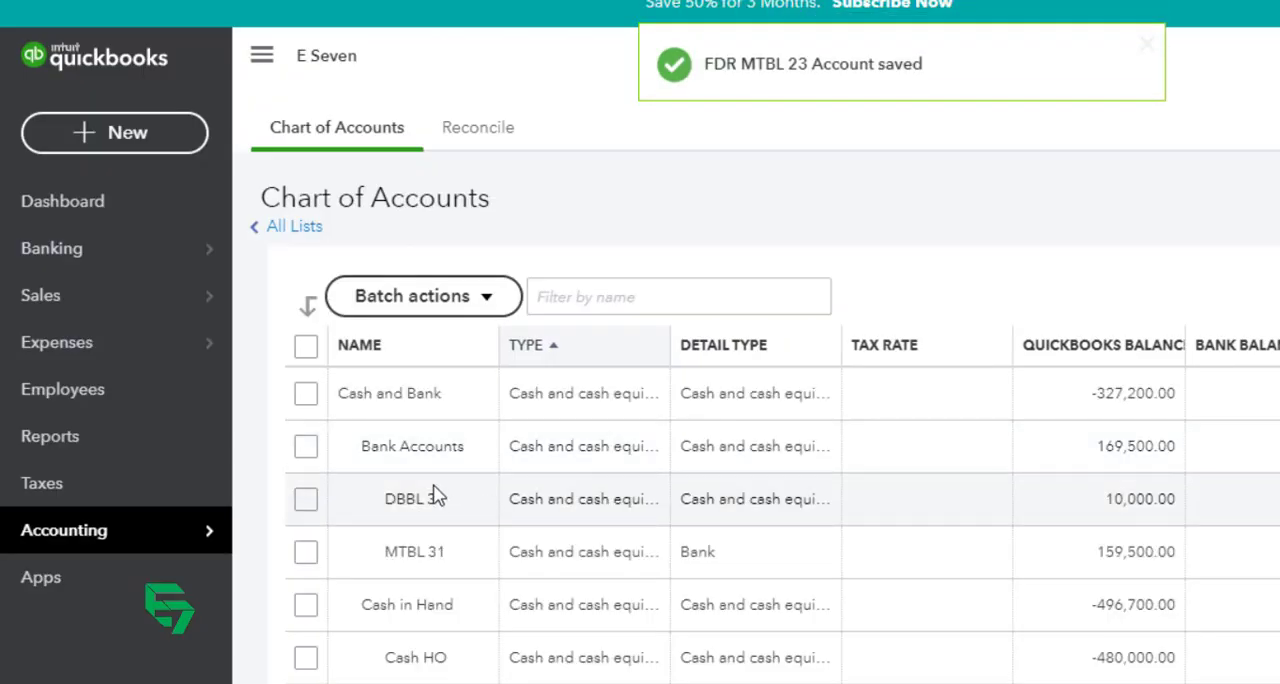
Step: Reopen the FDR MTBL 23 account for editing and set its opening balance to 50,000
scroll(495, 567, "down", 2)
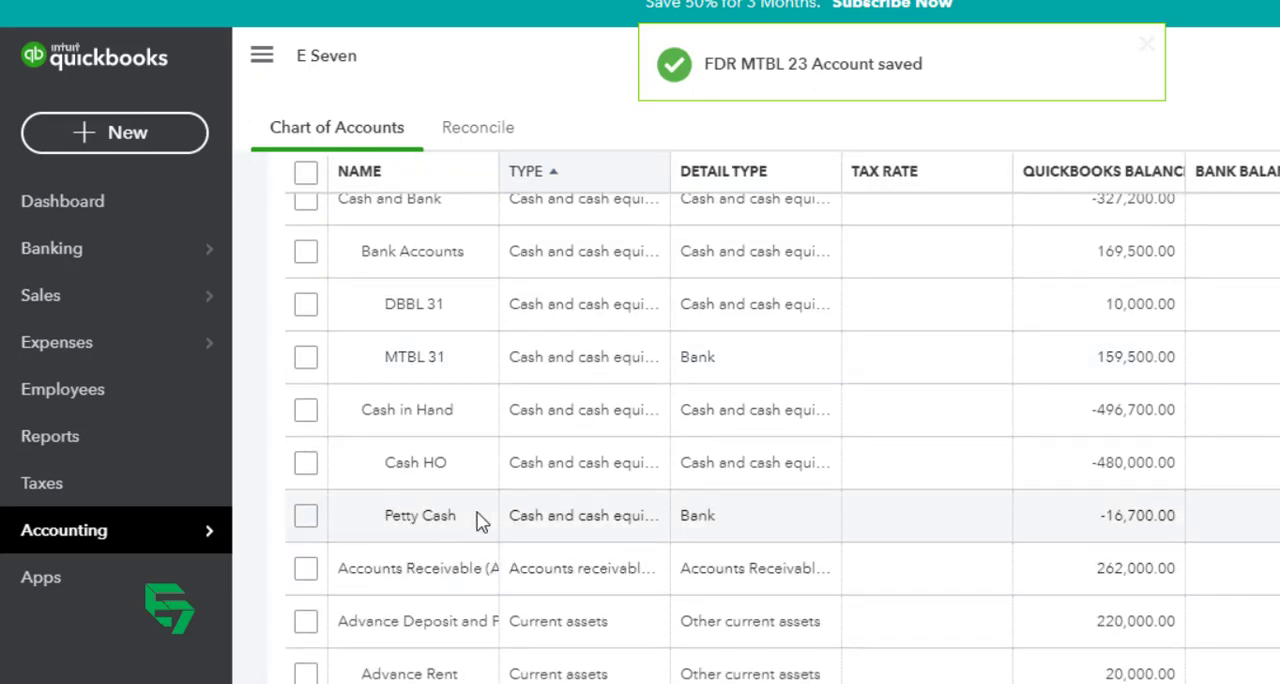
scroll(457, 464, "up", 2)
scroll(540, 461, "down", 4)
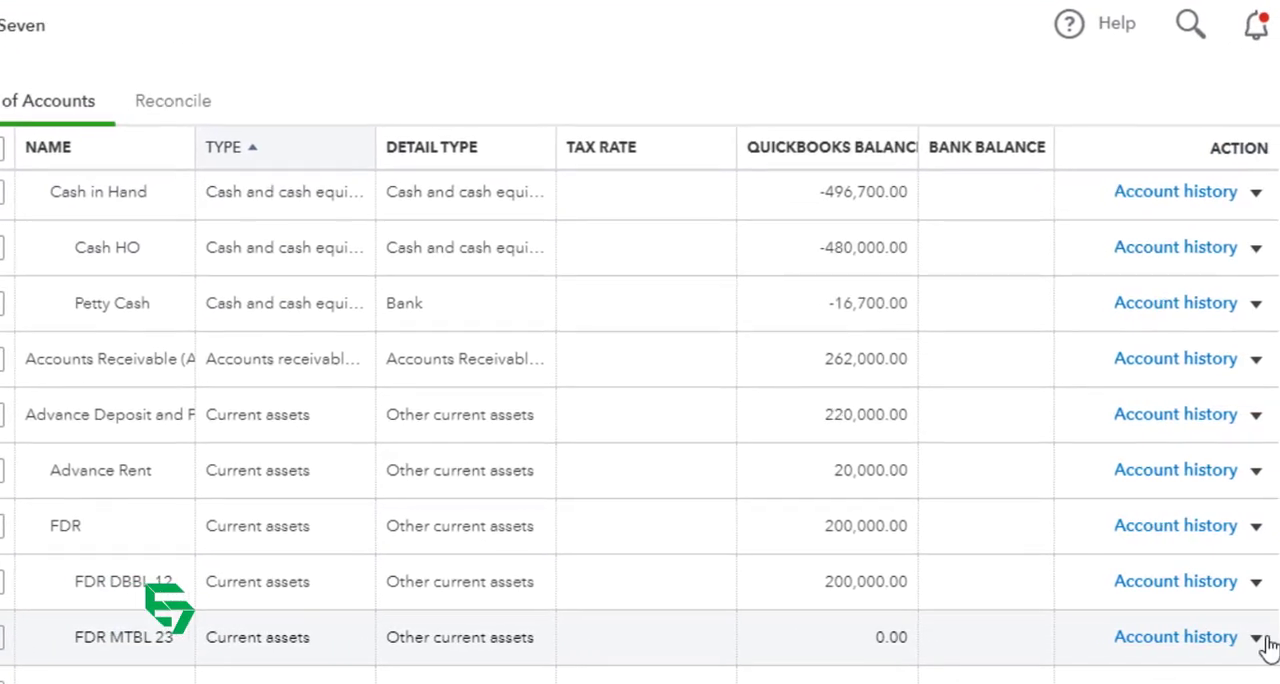
left_click(1251, 650)
left_click(1110, 530)
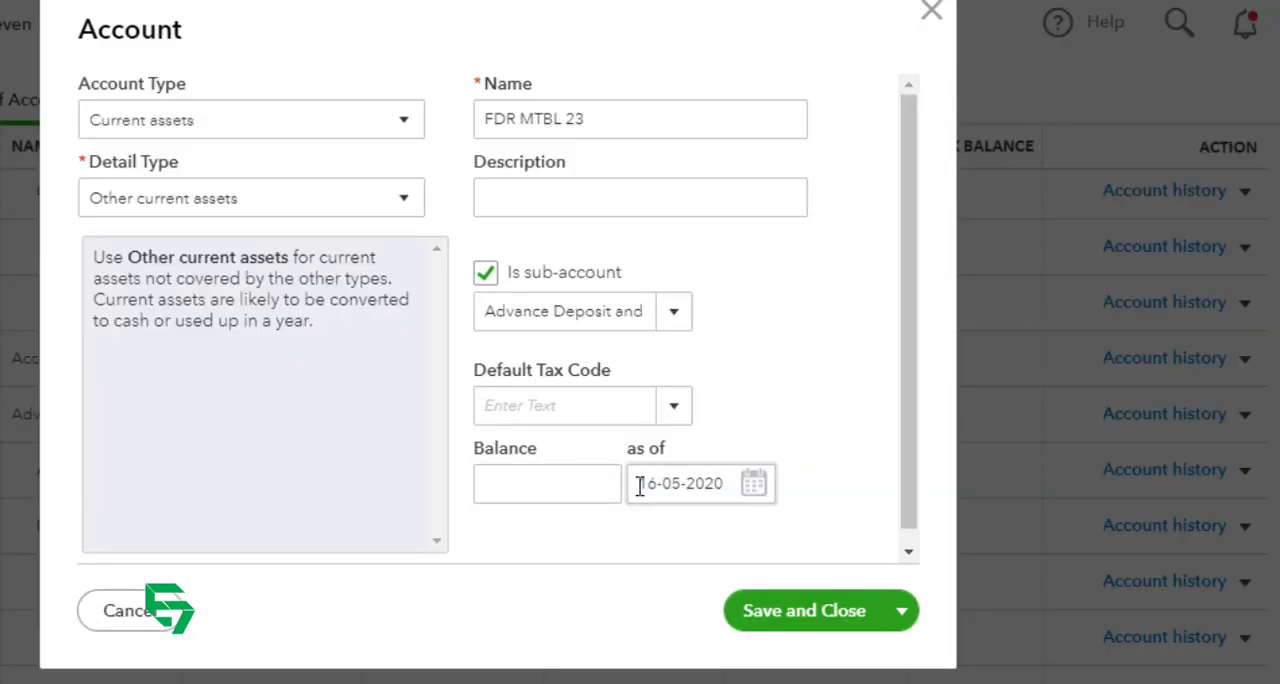
left_click(553, 408)
left_click(531, 470)
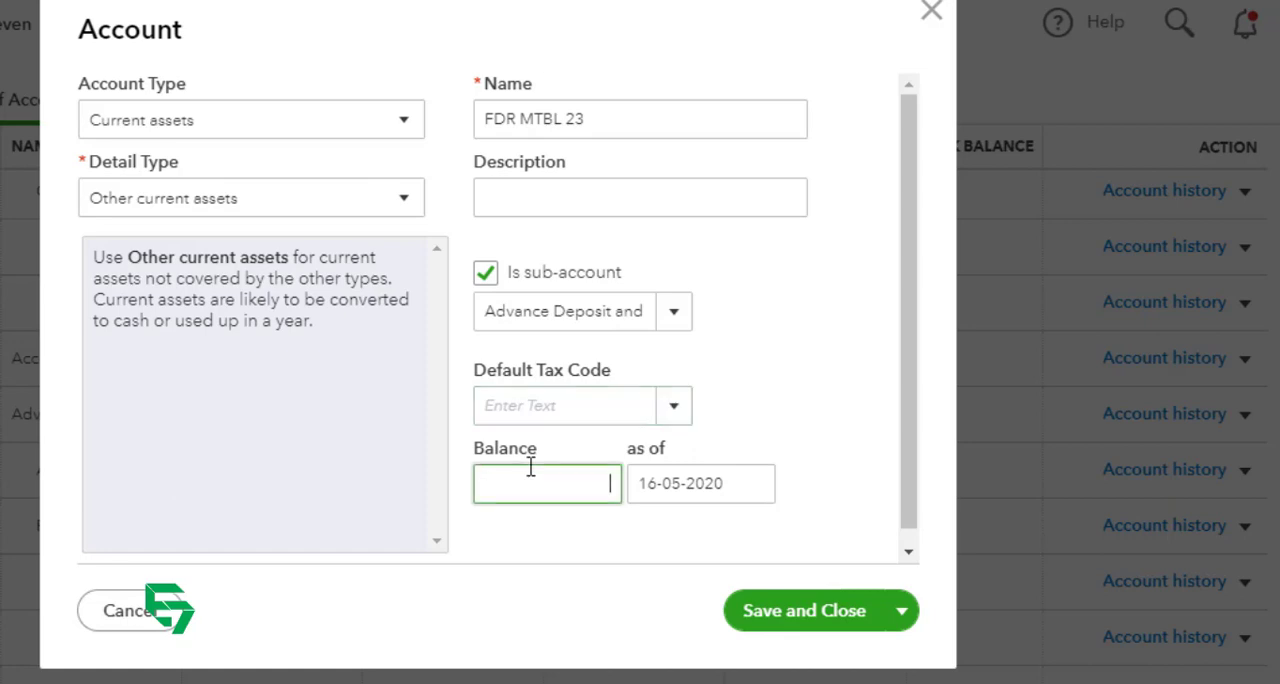
type("50")
key("Tab")
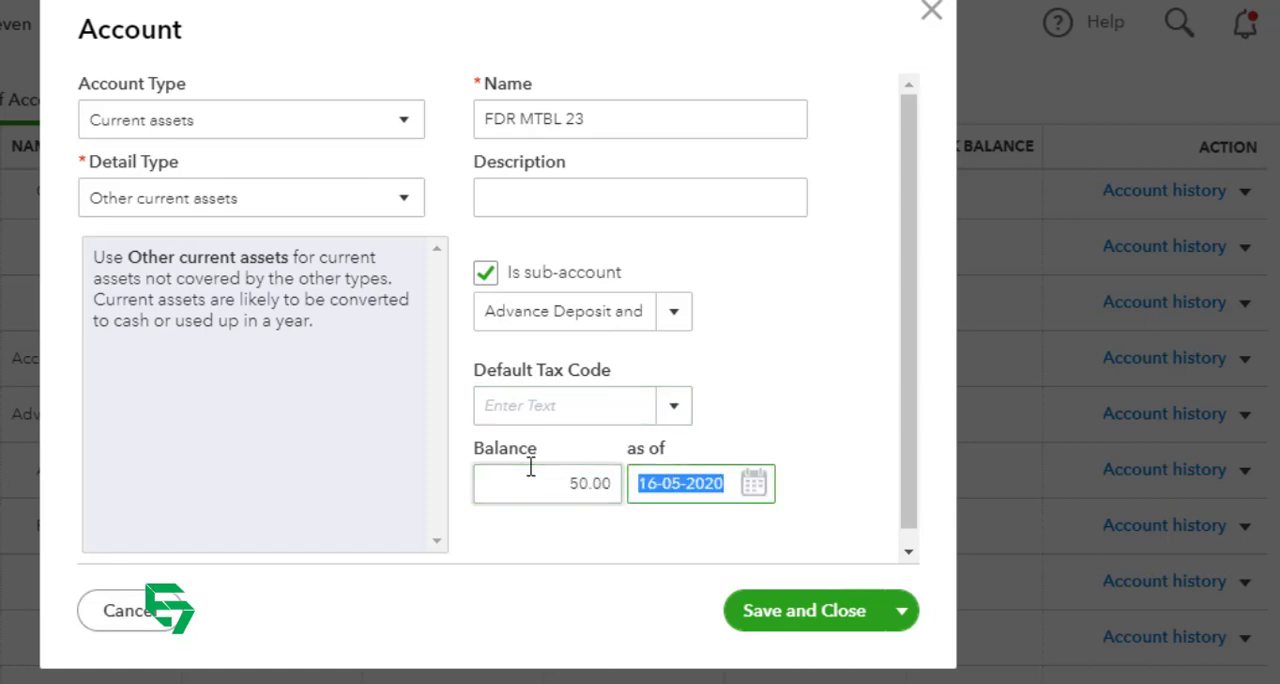
key("shift+Tab")
type("50,000")
key("Tab")
Step: Date FDR MTBL 23's opening balance as of 01-01-2020 and save and close the account
type("1")
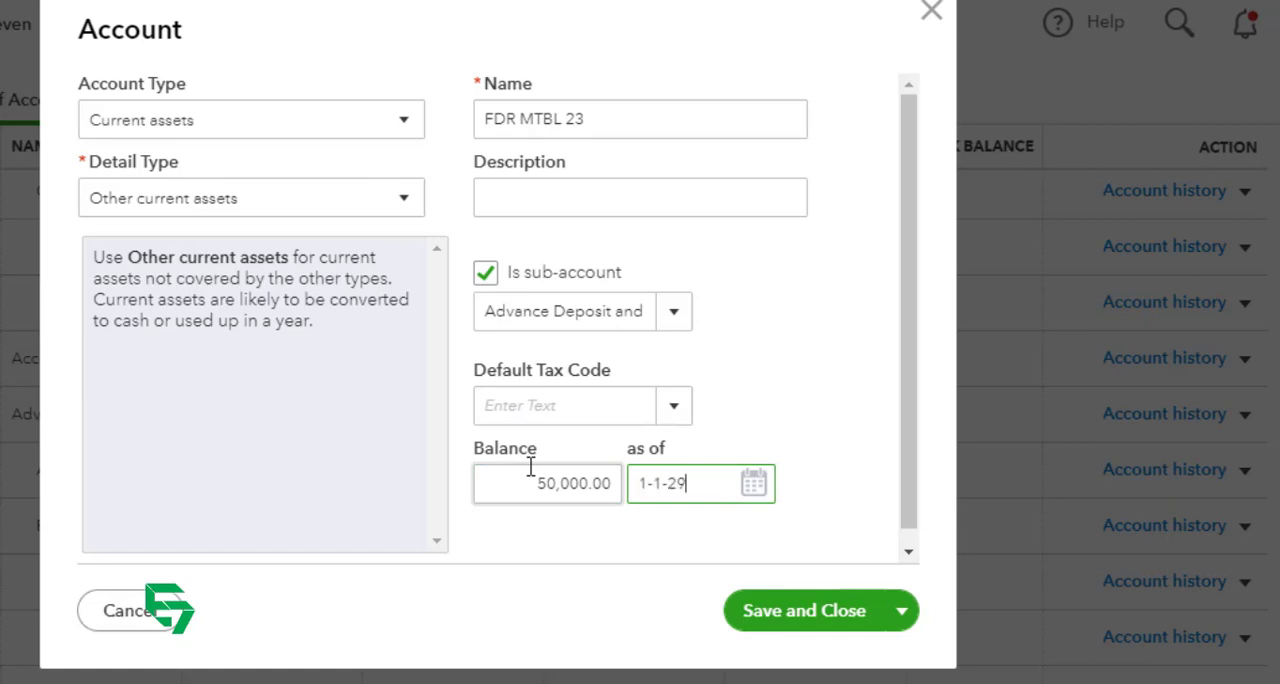
key("Tab")
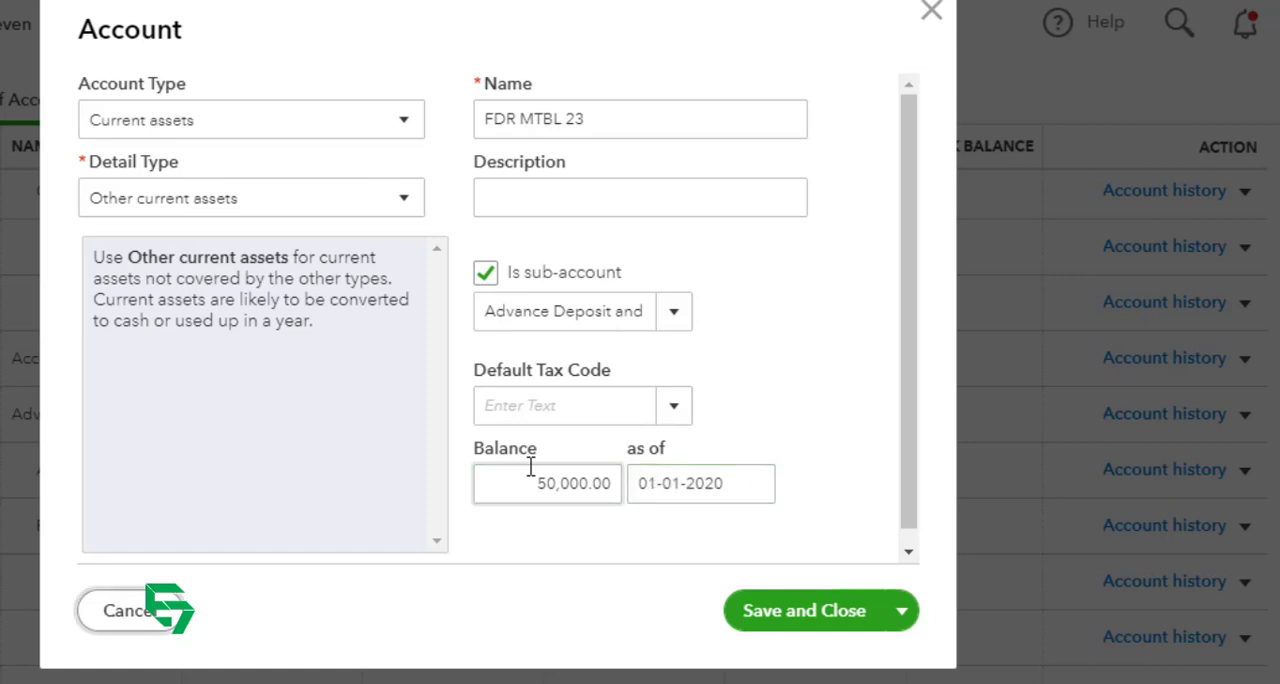
key("Tab")
key("Return")
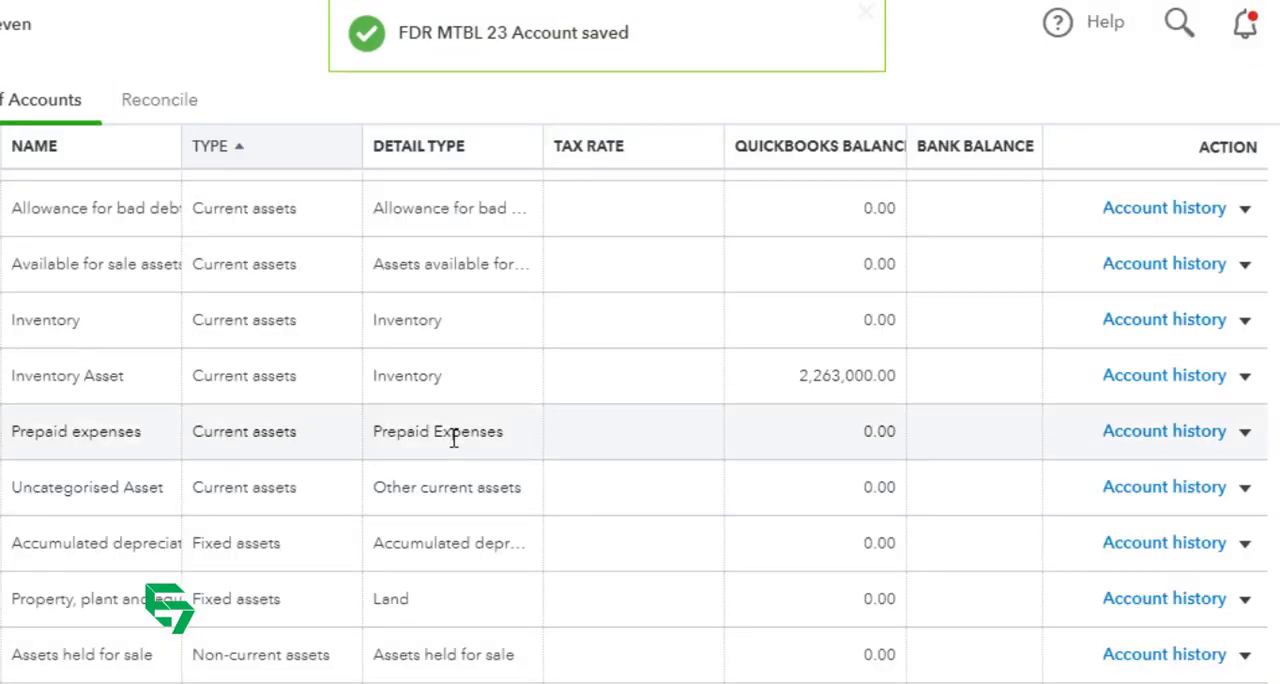
Step: Switch to the Excel account plan and examine the Prepaid Expense items and their place under Advance Deposits and Prepayment
left_click(400, 682)
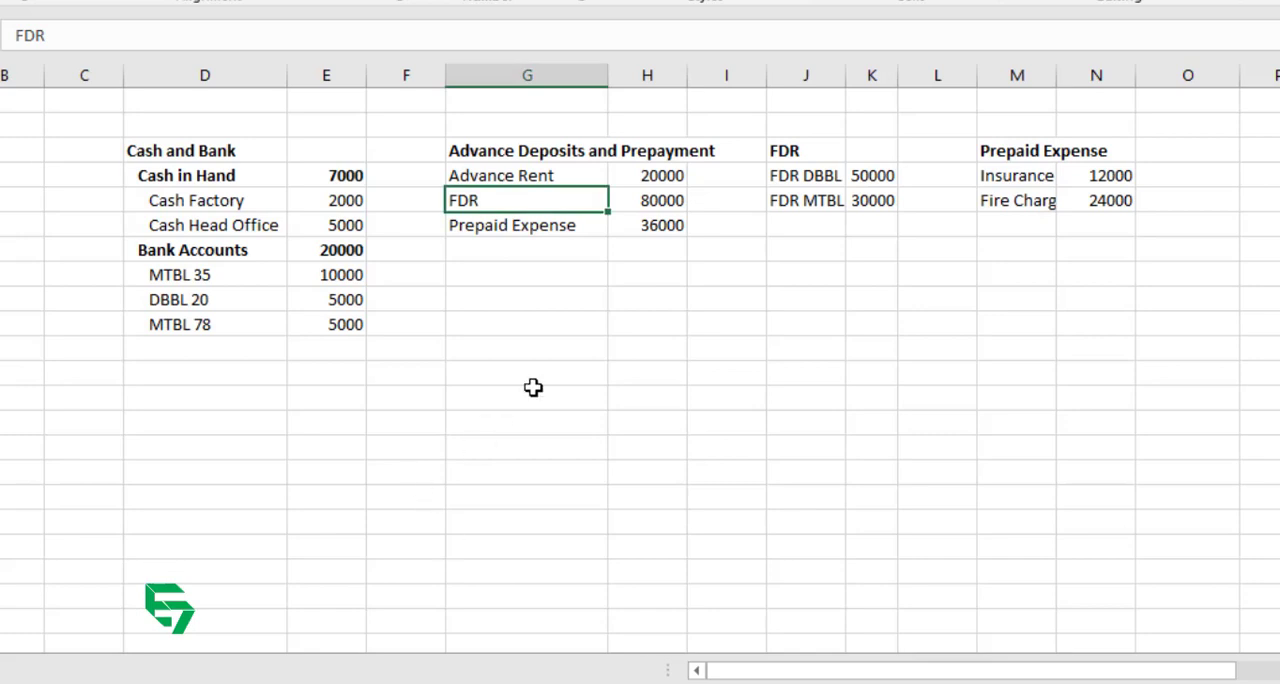
left_click(1025, 152)
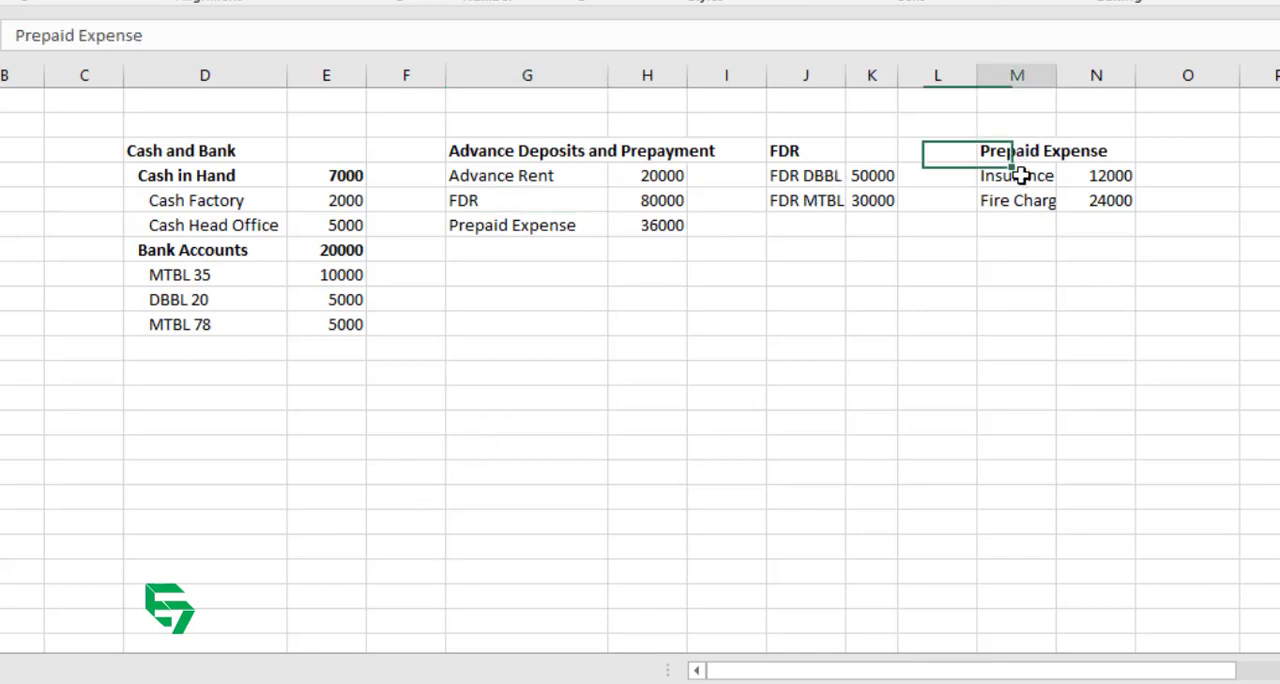
left_click_drag(1025, 152, 1020, 176)
left_click(481, 225)
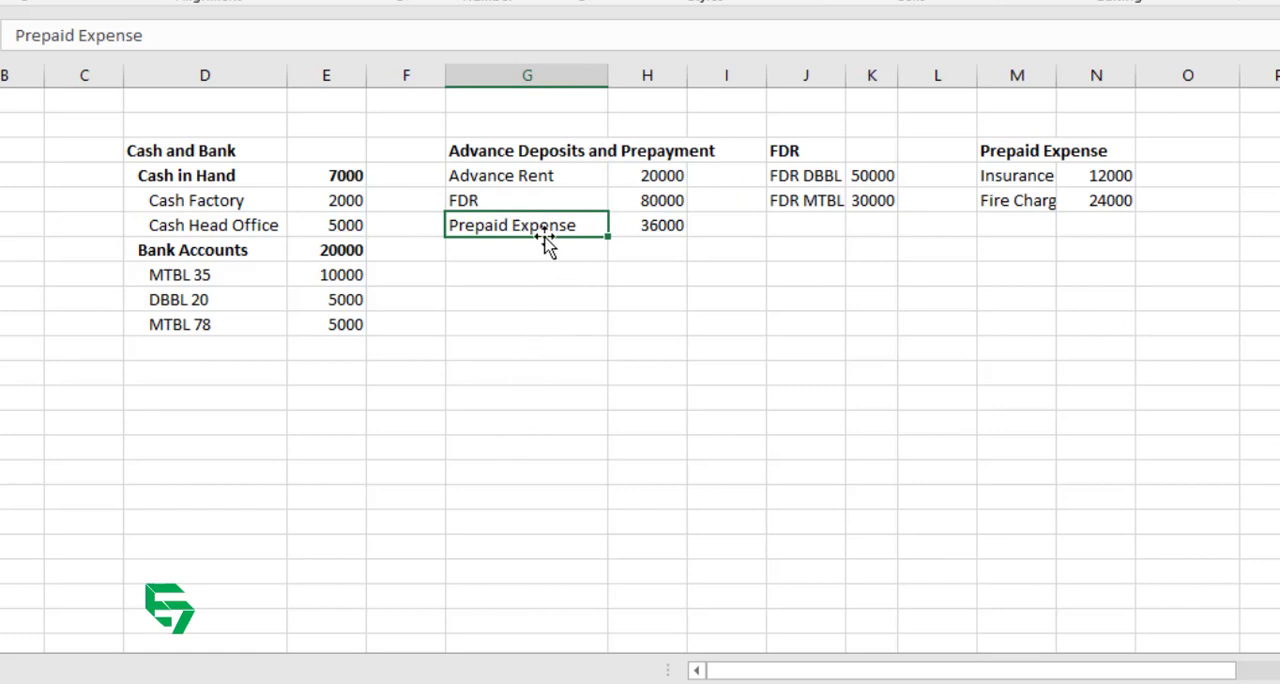
left_click(551, 292)
left_click(534, 226)
left_click(541, 150)
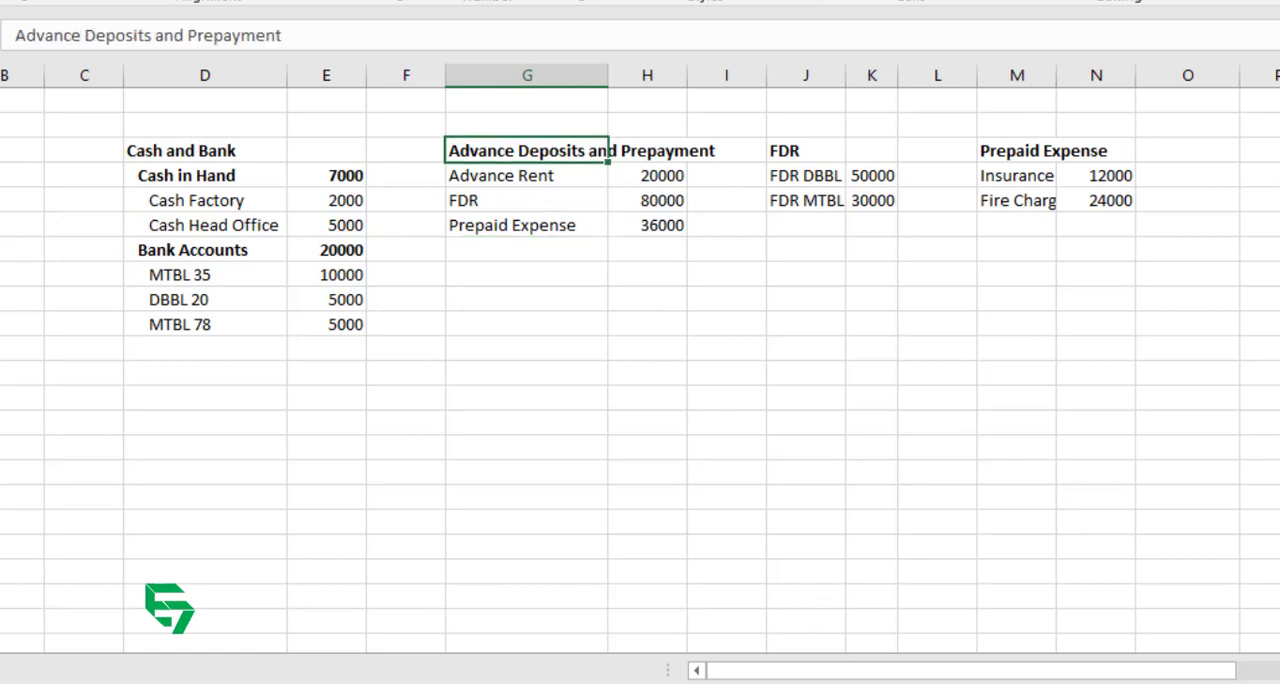
Step: Switch back to QuickBooks and start a new Current assets account with detail type Other current assets
key("alt+Tab")
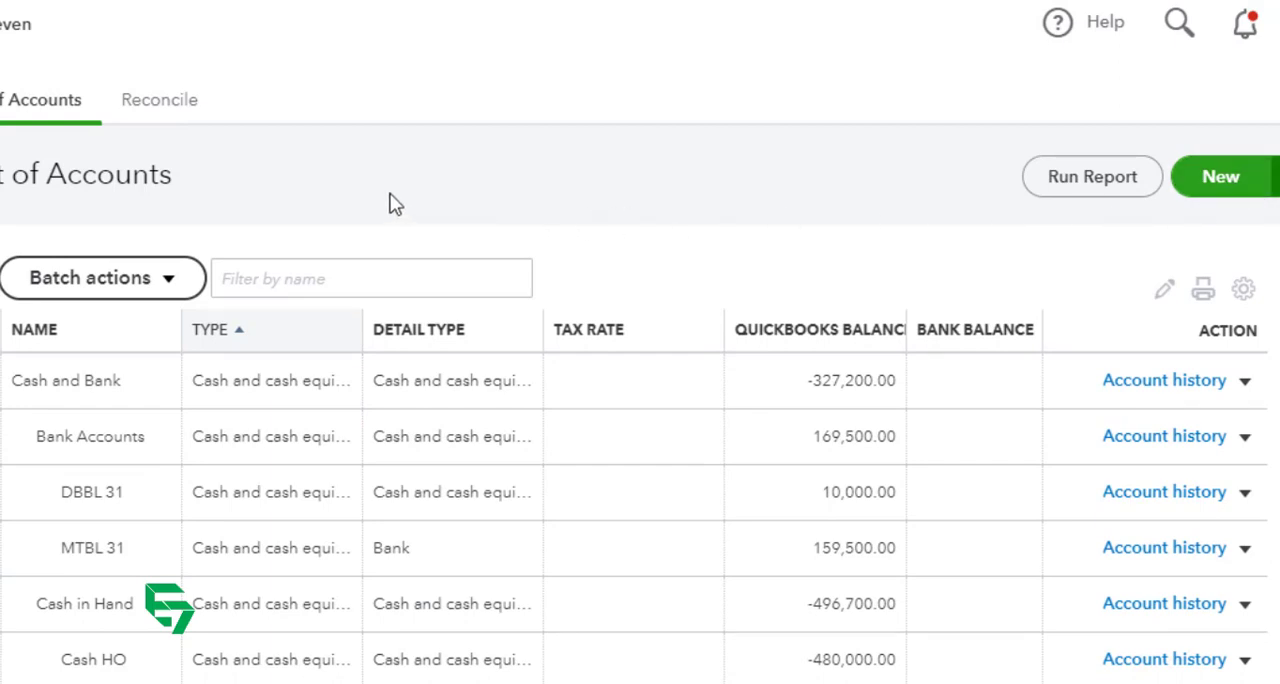
left_click(1204, 190)
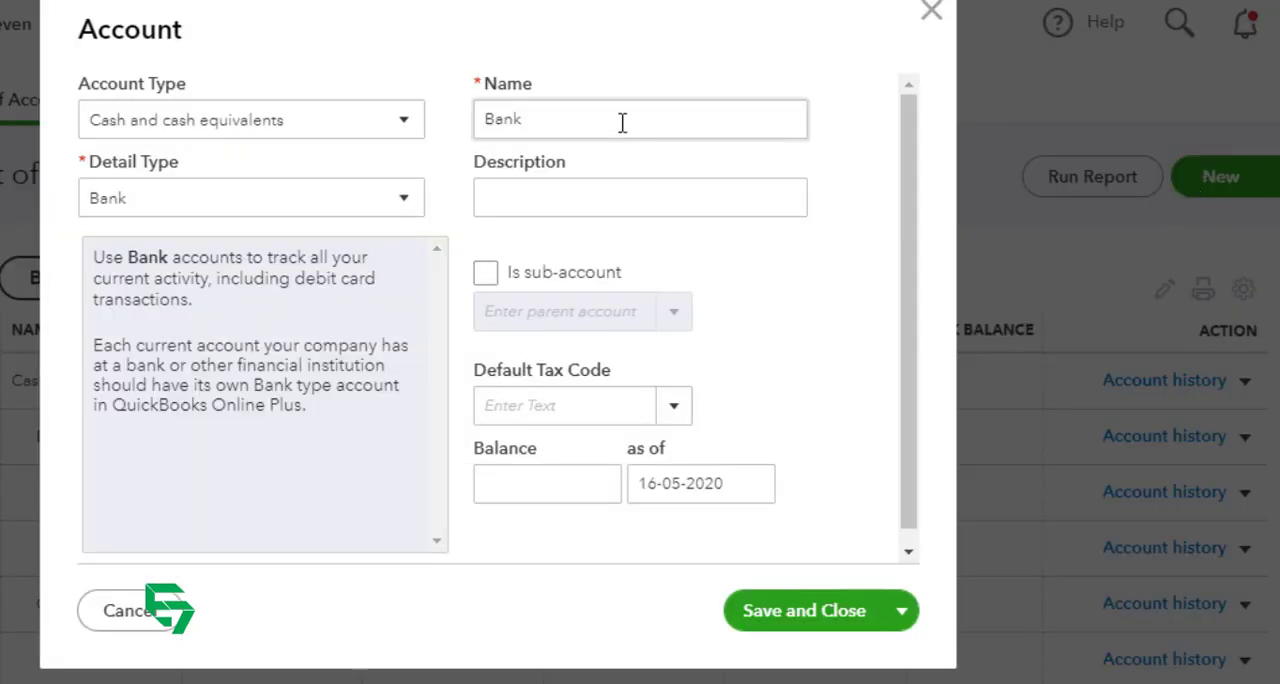
left_click(337, 197)
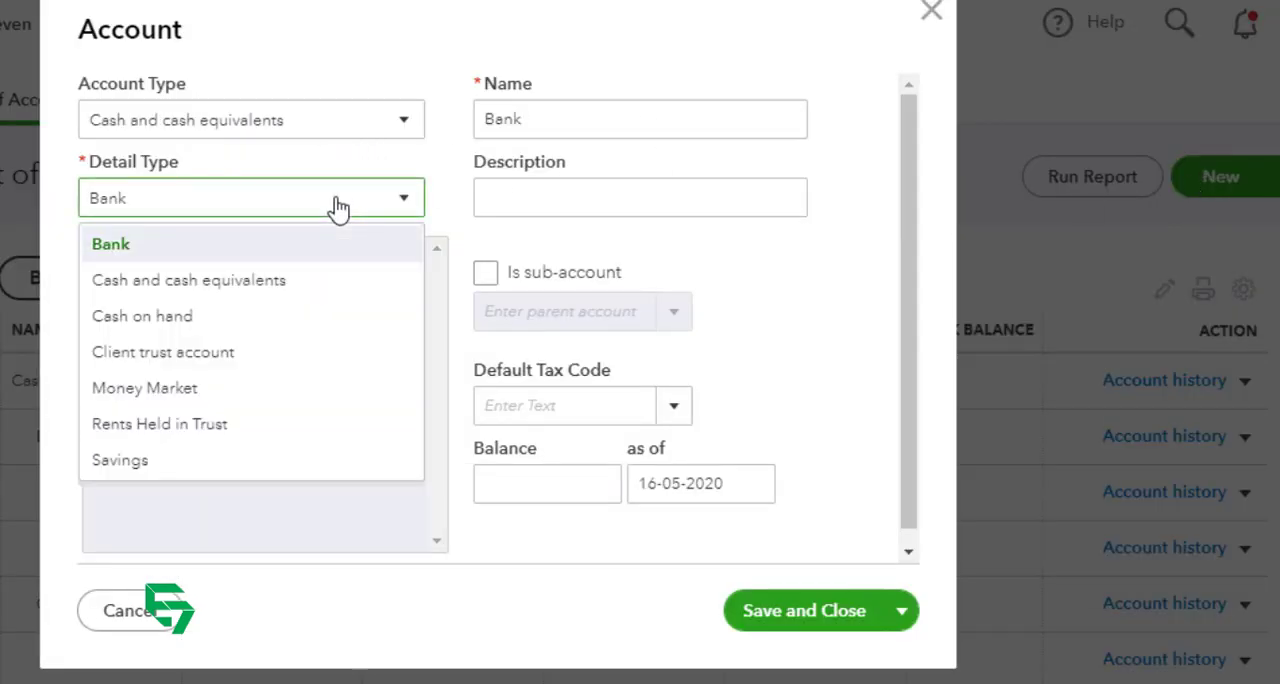
left_click(336, 131)
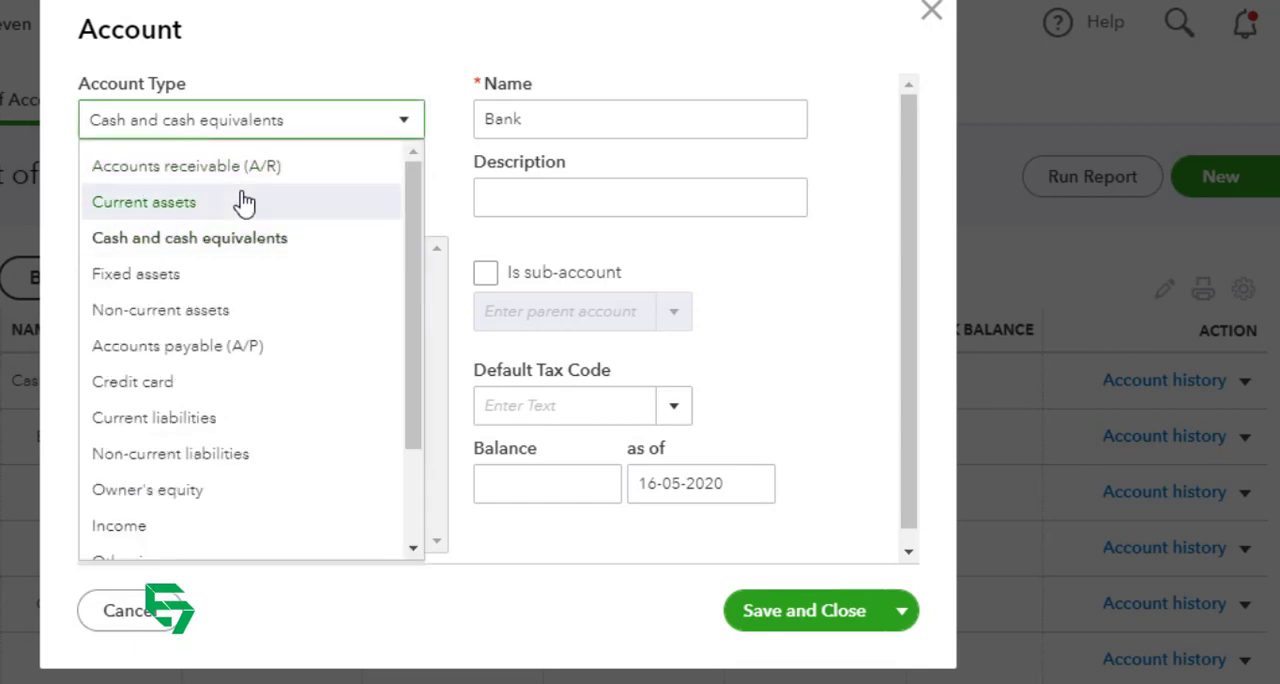
left_click(243, 203)
left_click(266, 205)
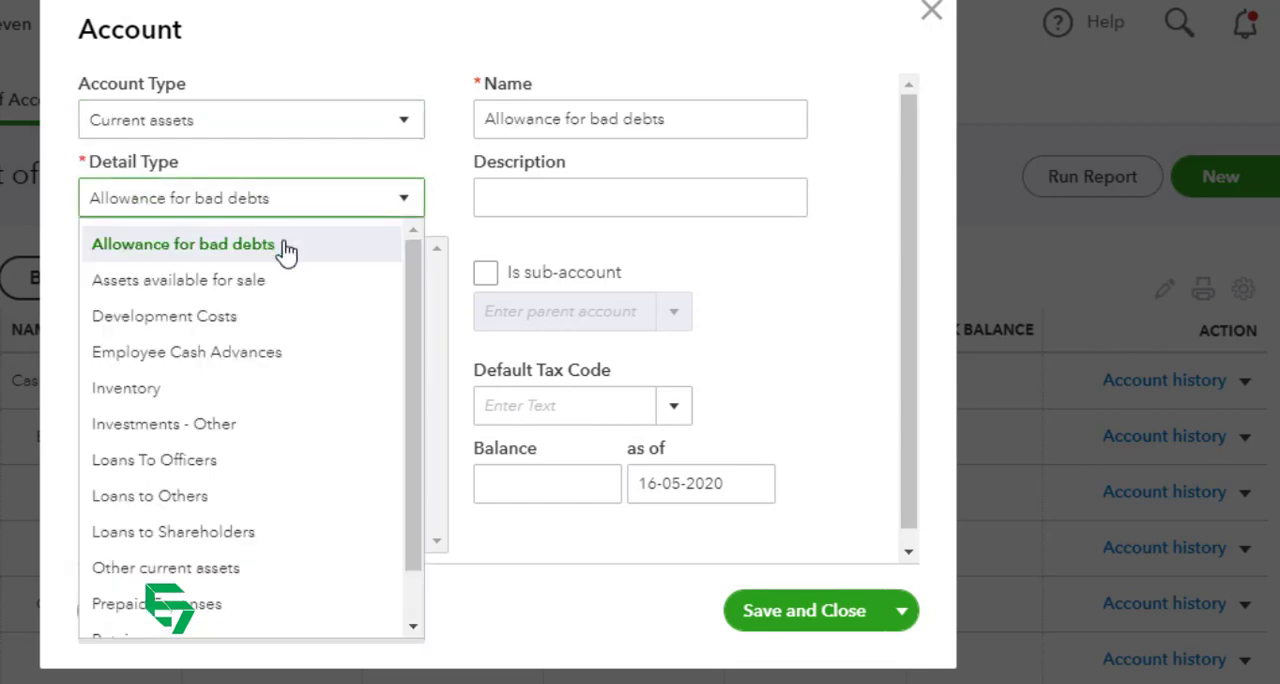
left_click(250, 568)
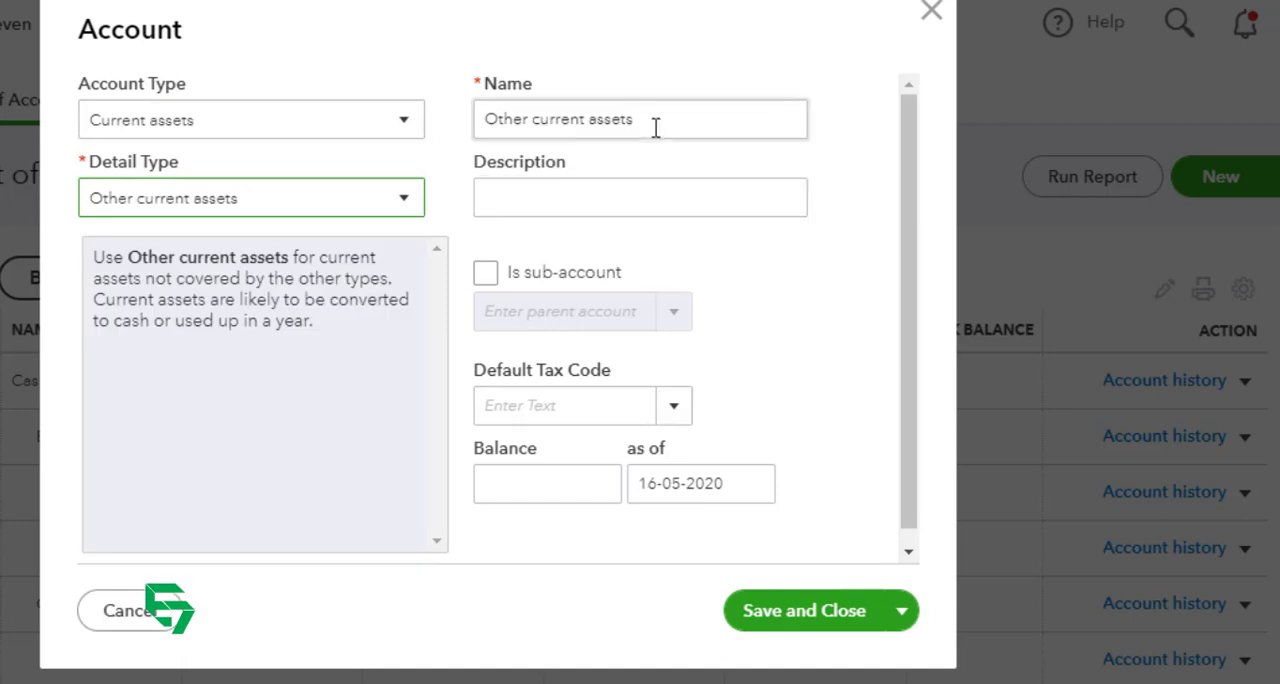
Step: Check the Excel account plan and name the new account "Insurance Premium"
triple_click(655, 124)
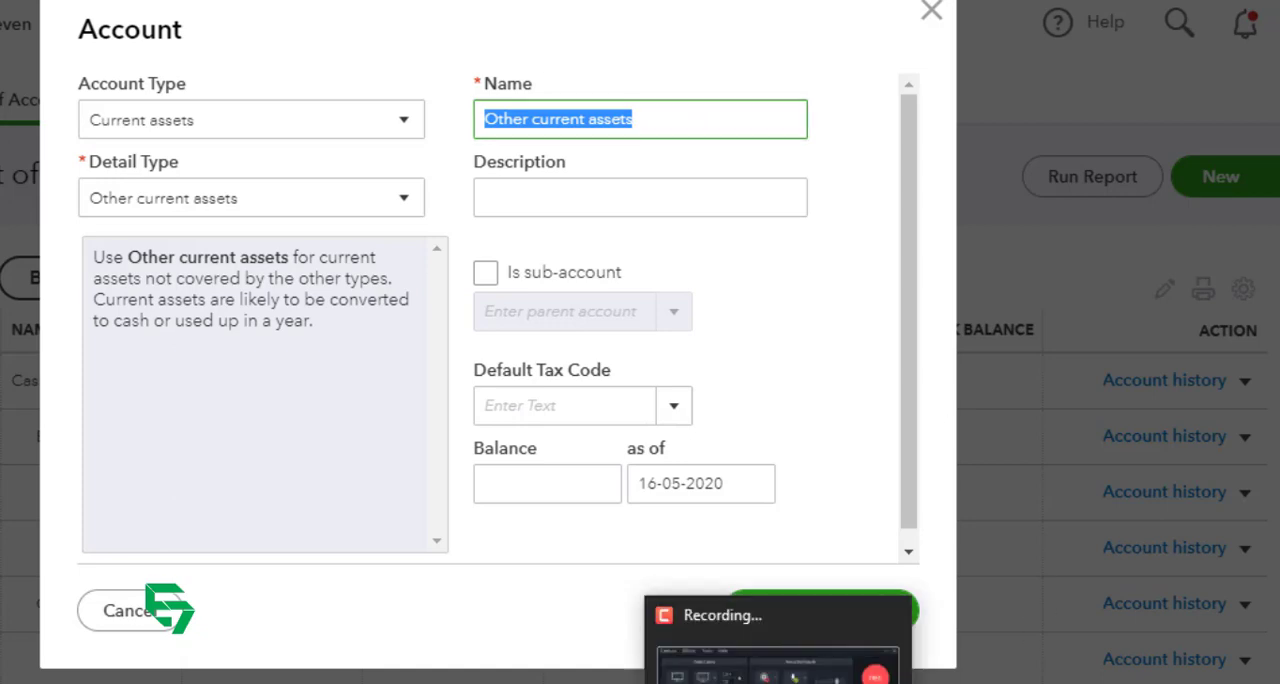
left_click(794, 637)
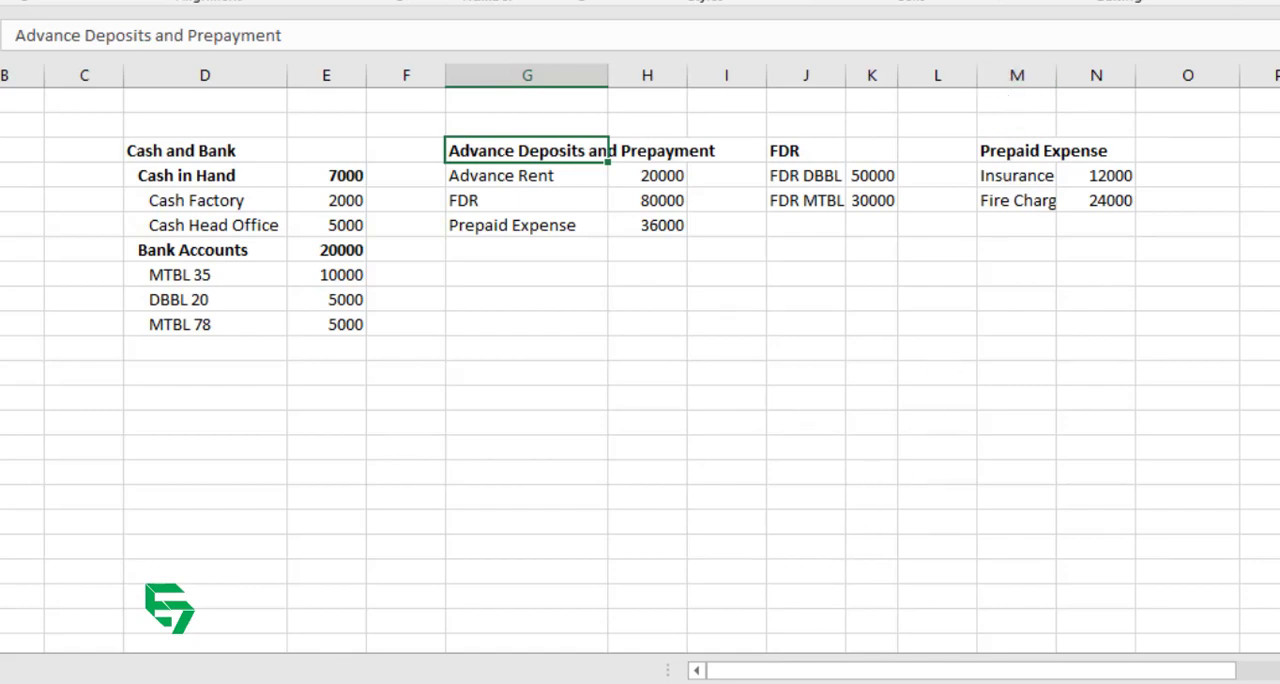
left_click(750, 681)
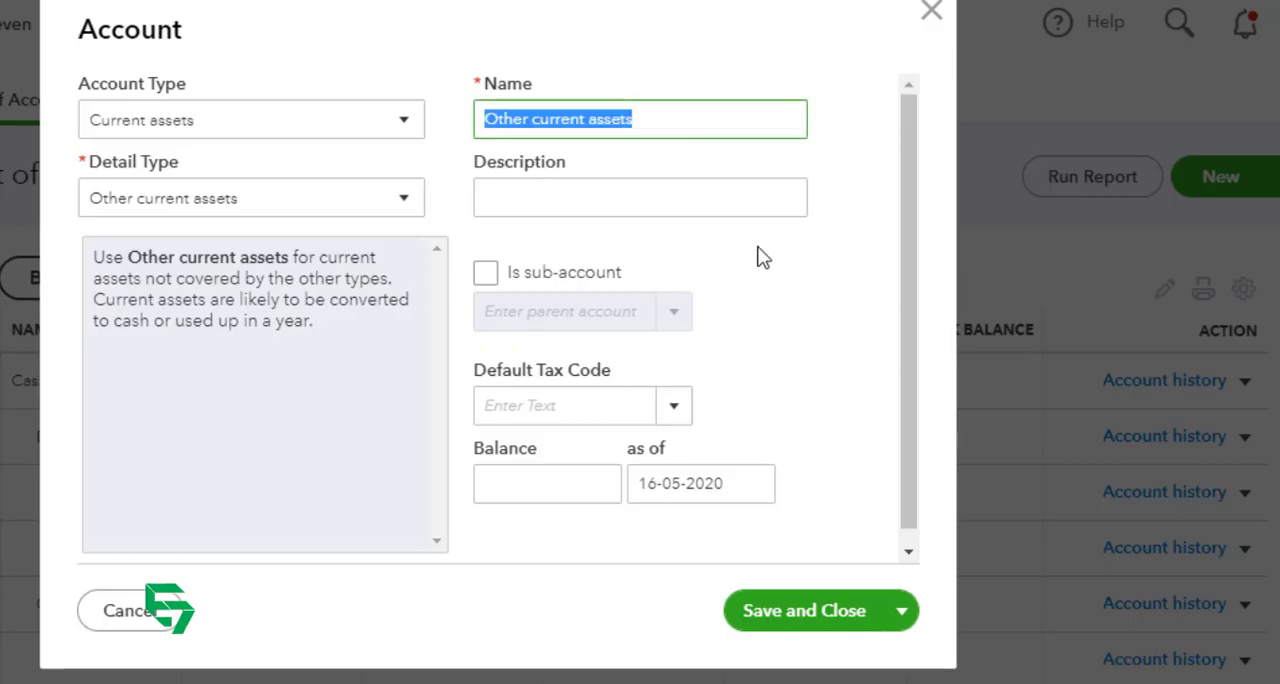
type("IN")
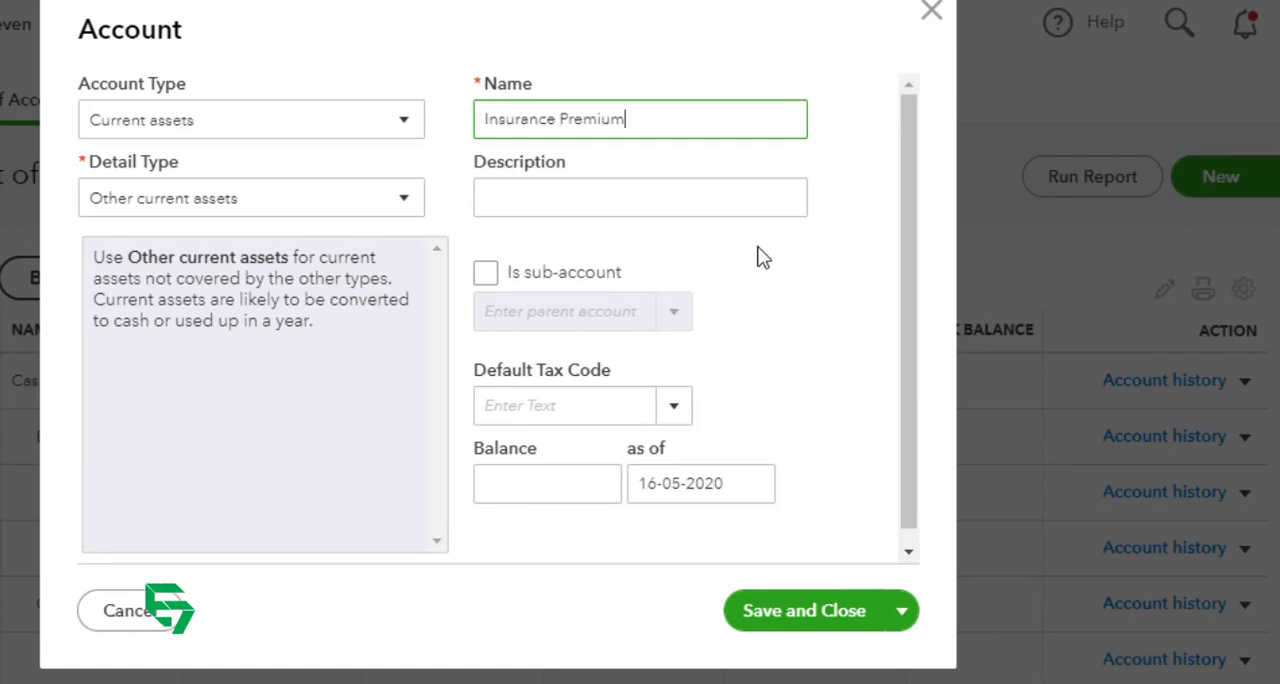
Step: Make Insurance Premium a sub-account of the existing Prepaid expenses account
key("Tab")
key("Tab")
key("space")
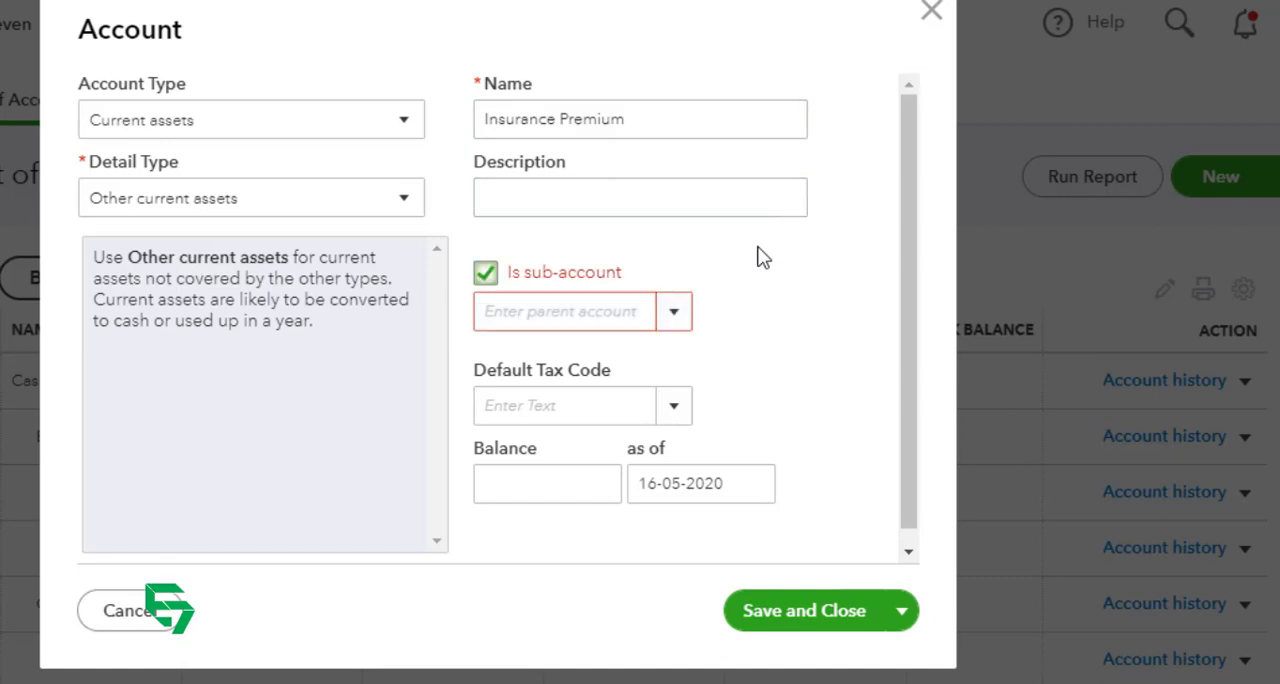
left_click(567, 311)
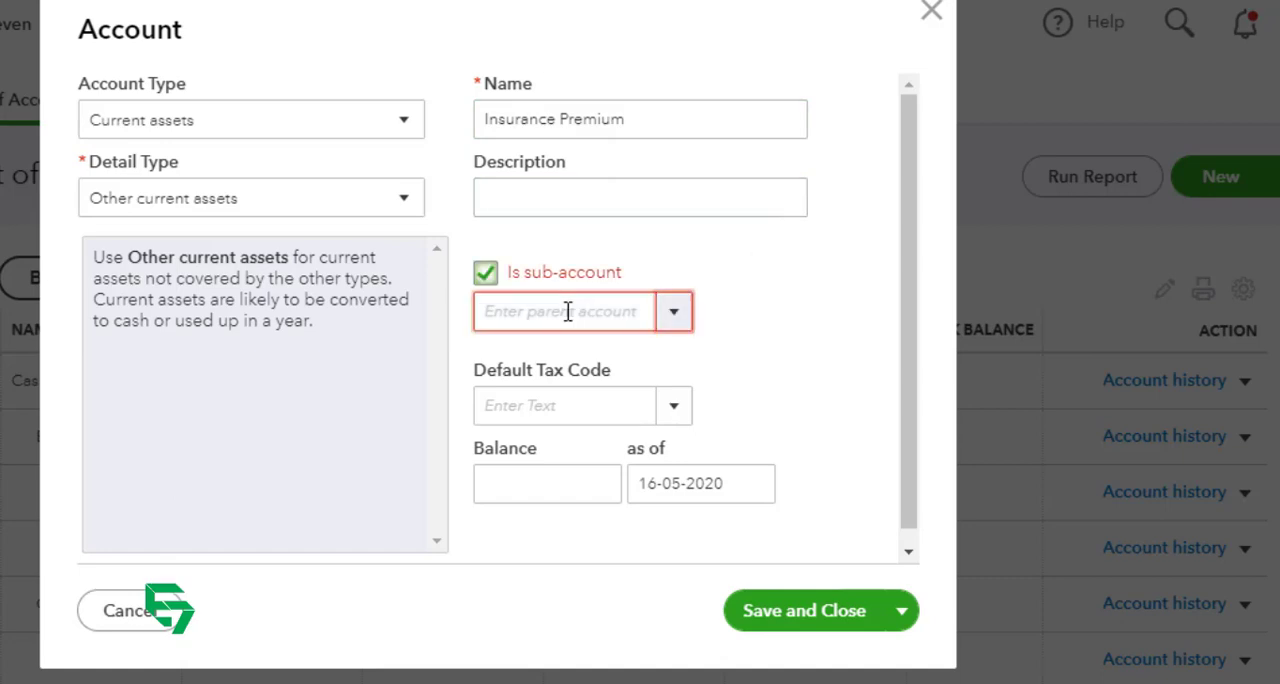
type("prep")
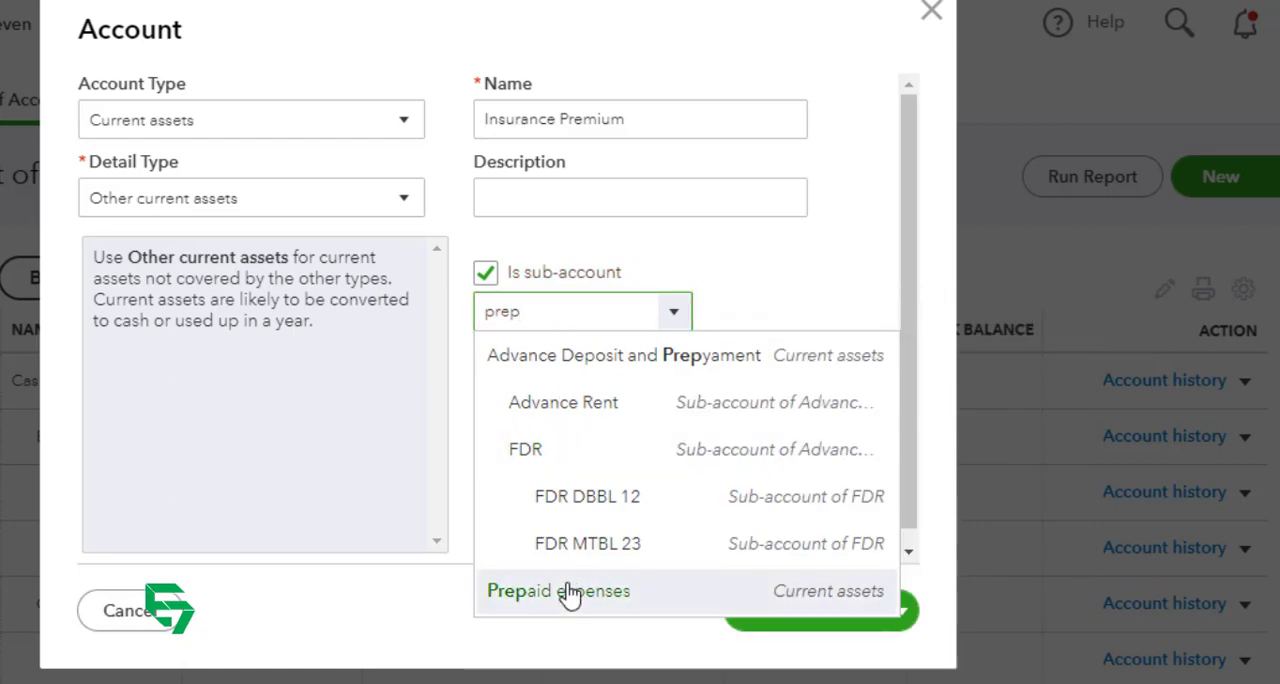
left_click(568, 595)
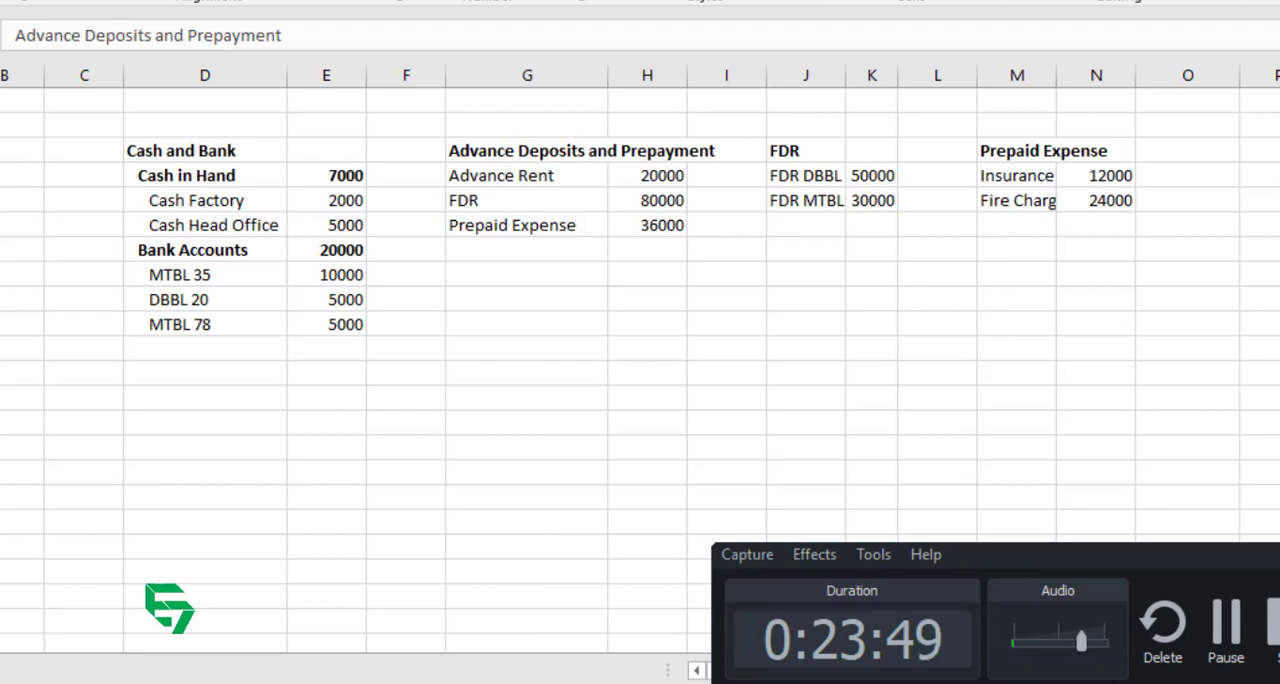
left_click(488, 672)
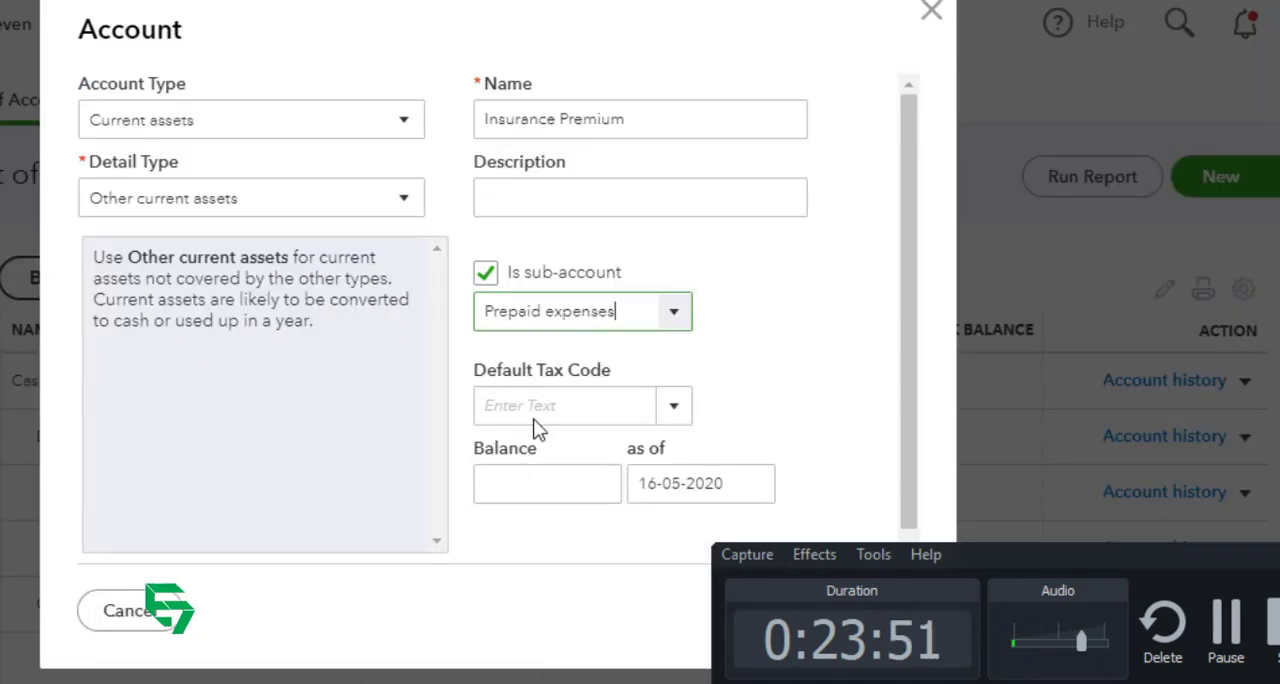
left_click(771, 331)
left_click(1279, 553)
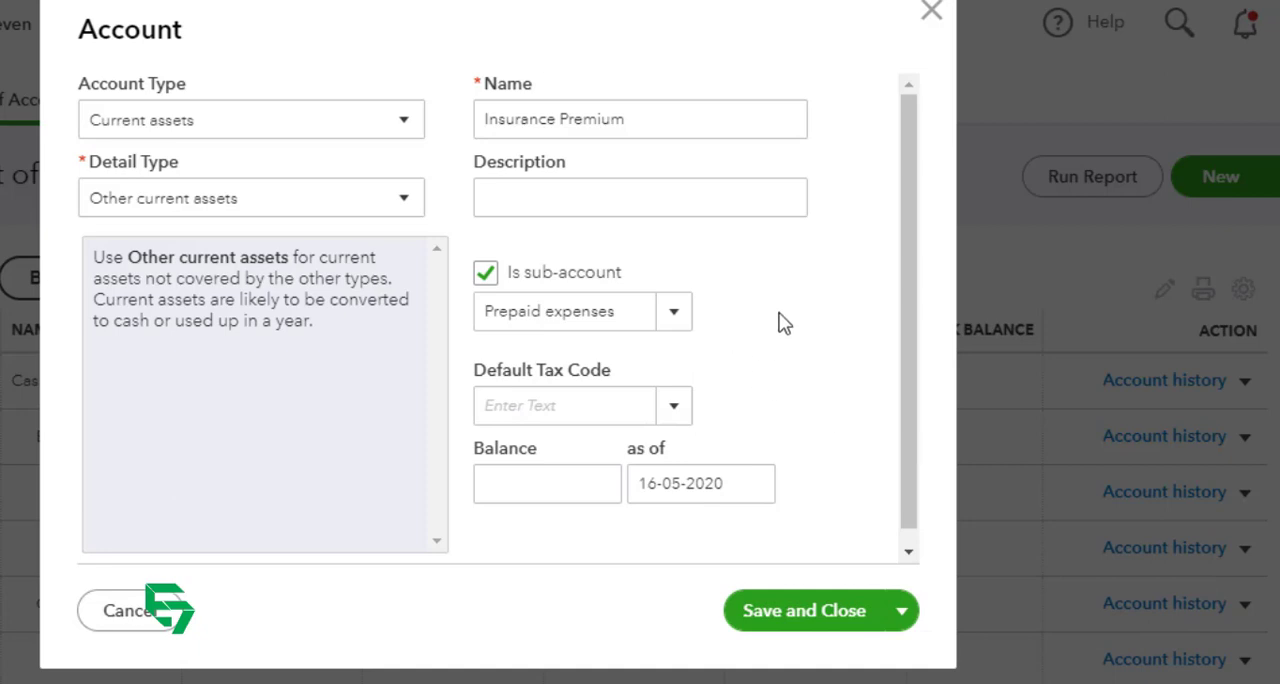
Step: Give the Insurance Premium account an opening balance of 12,000 as of 01-05-2020 and save it
left_click(404, 203)
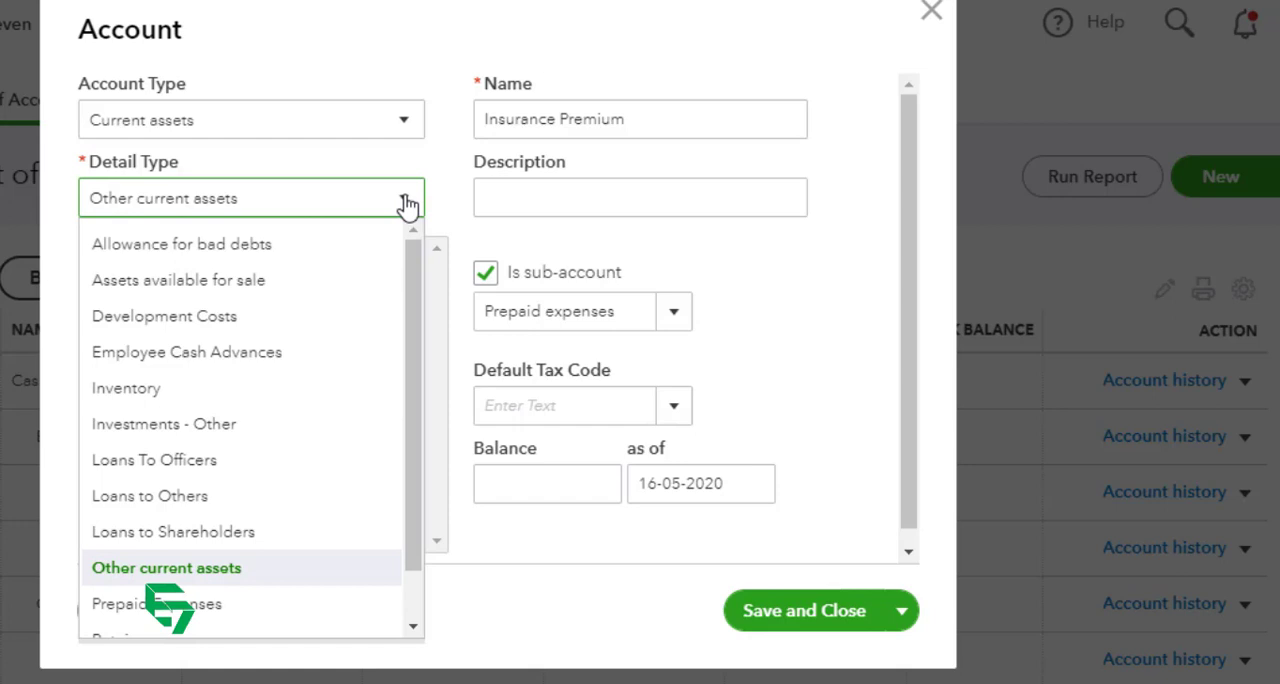
left_click(407, 205)
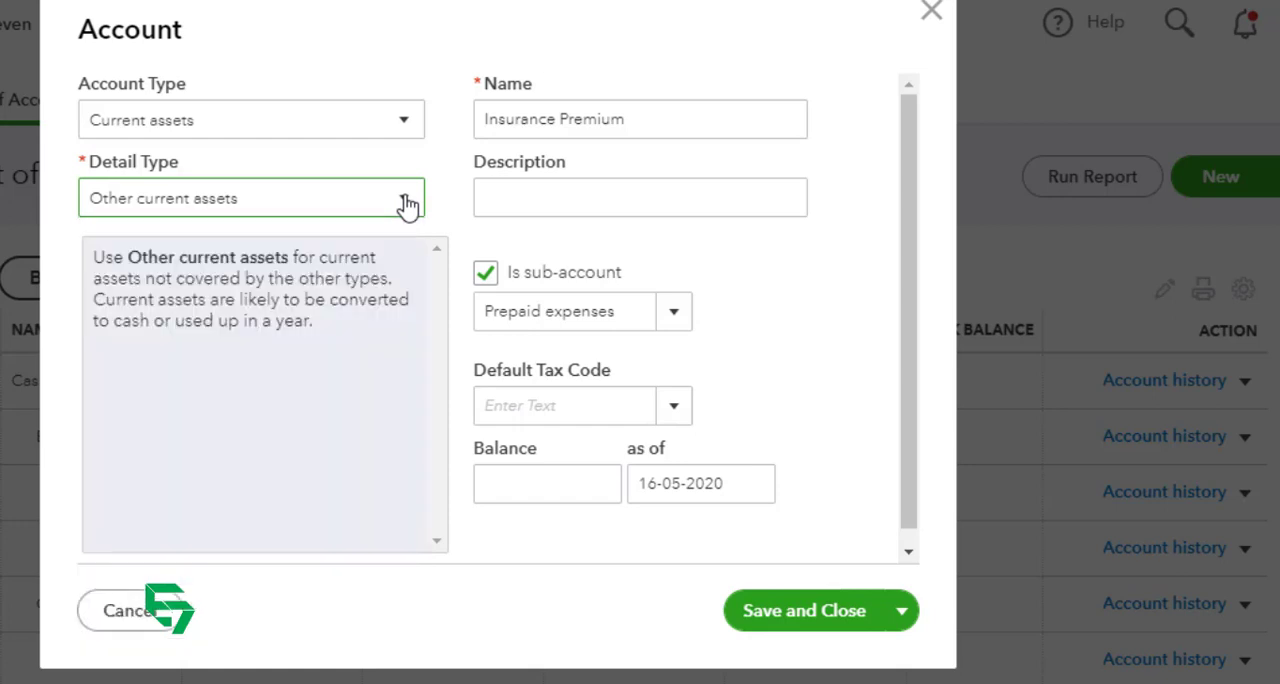
left_click(534, 478)
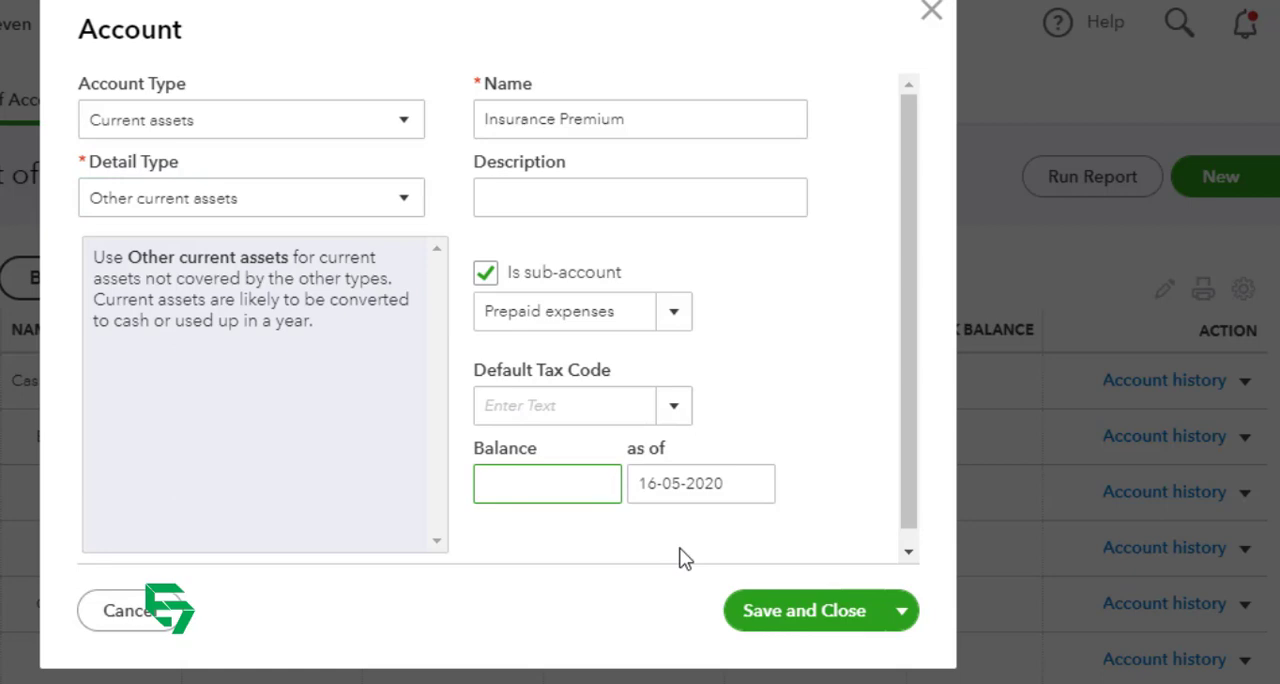
type("12,000")
key("Tab")
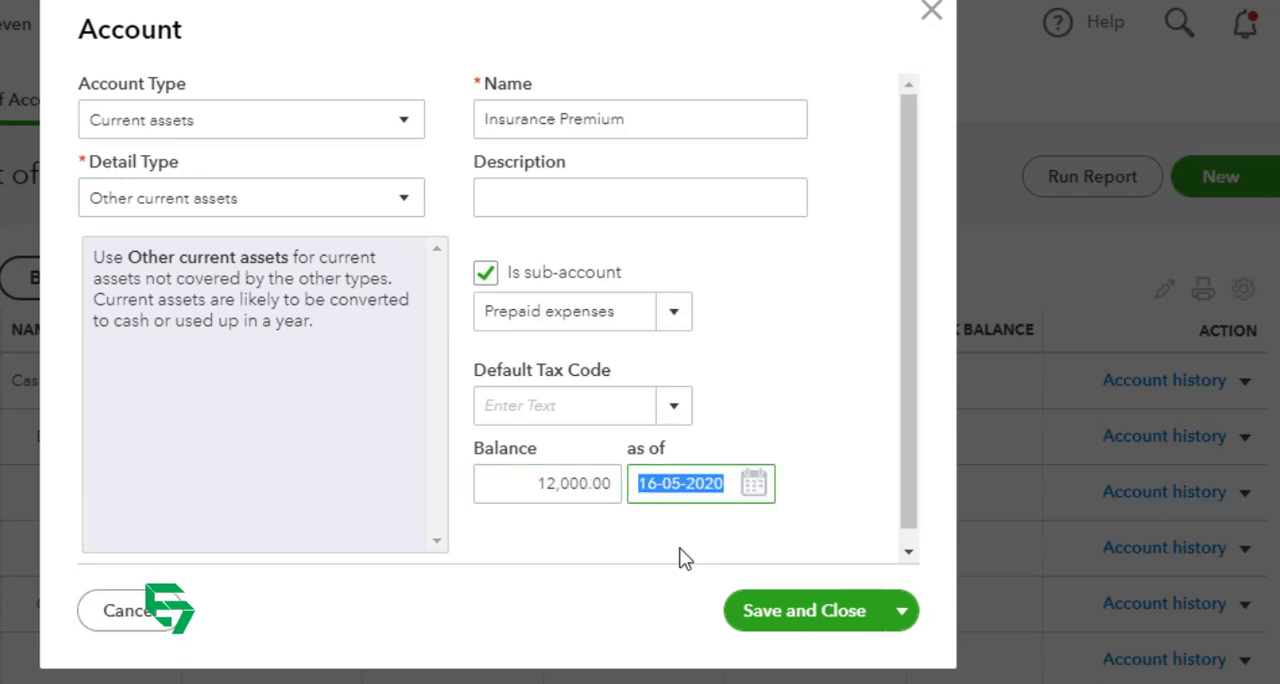
left_click(746, 489)
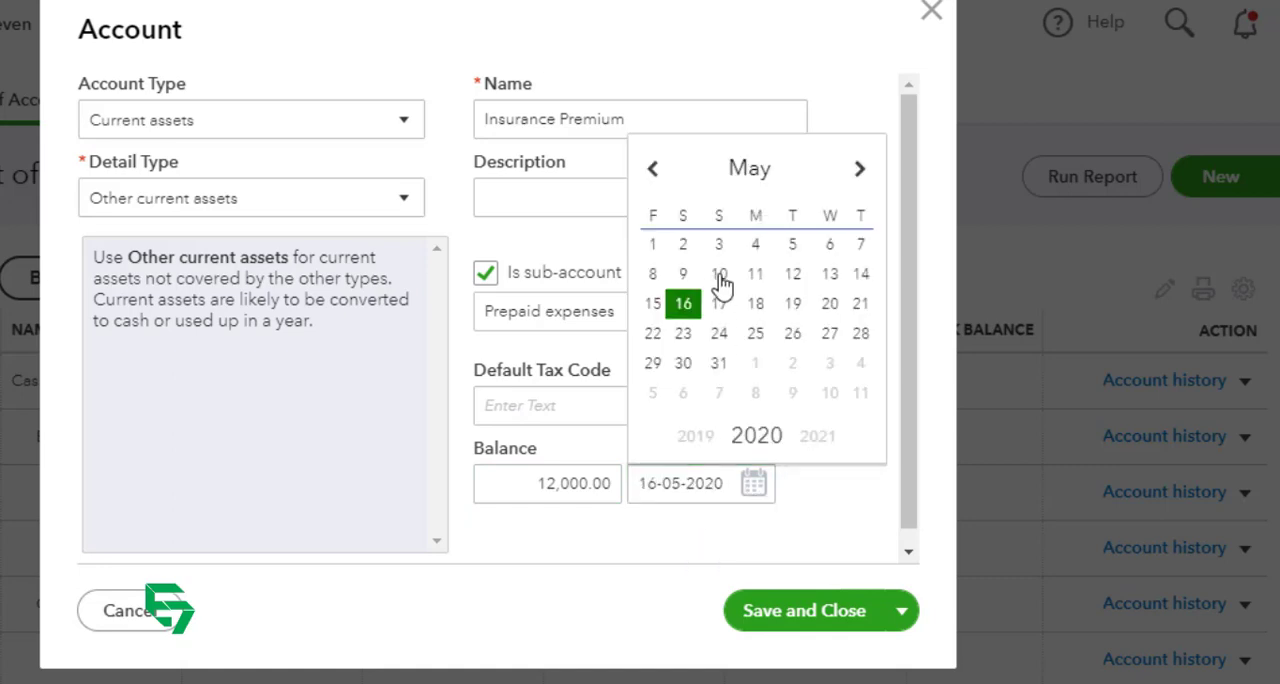
left_click(653, 245)
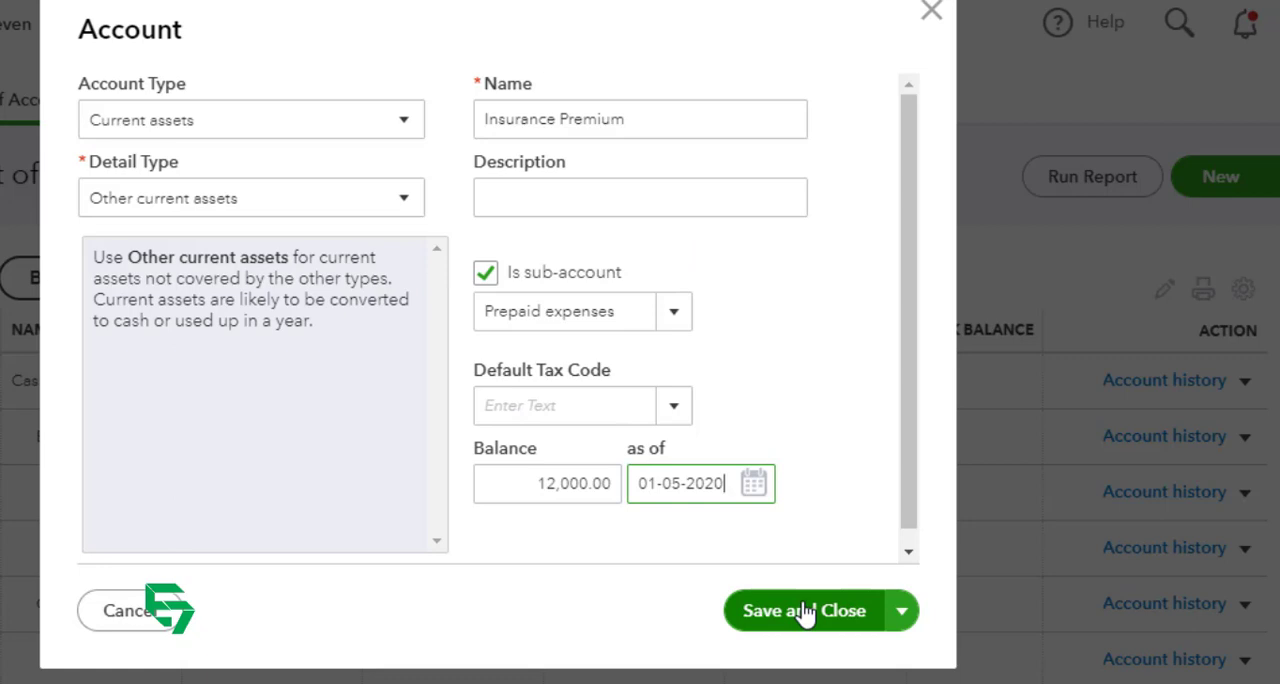
left_click(805, 612)
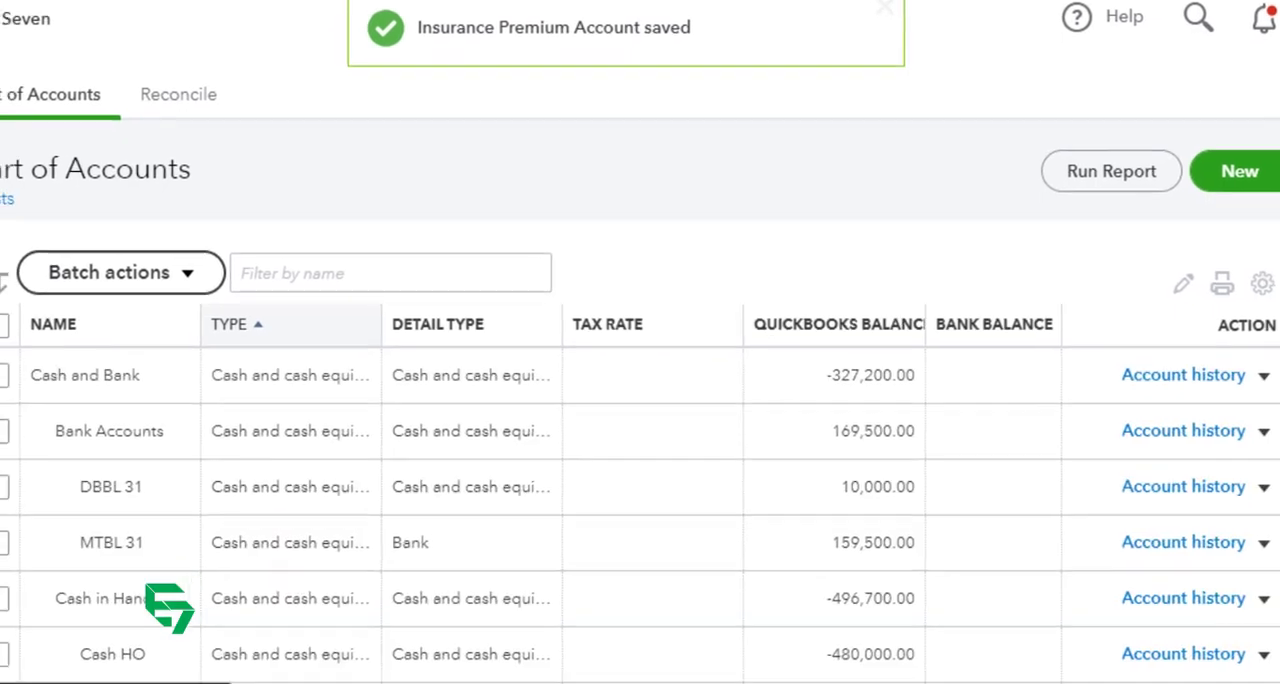
Step: Open the Balance Sheet report and collapse Accounts receivable, Cash and Bank, and FDR to review the current assets structure
left_click(2, 355)
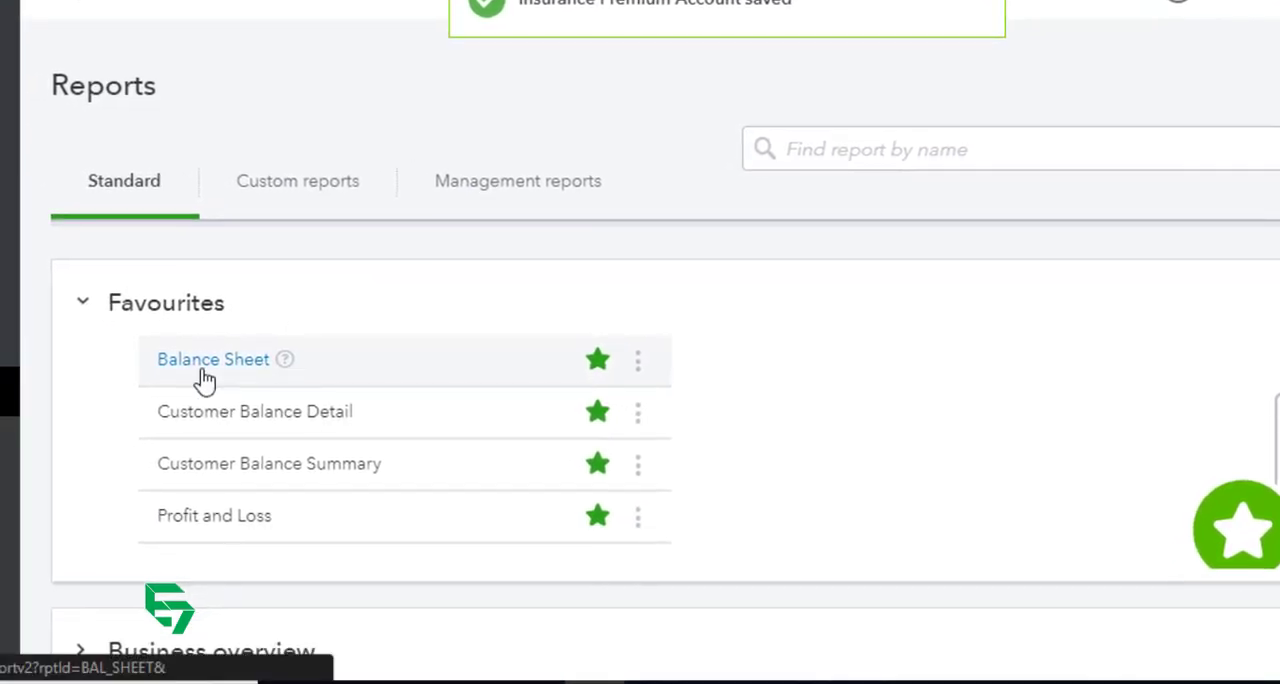
left_click(204, 380)
scroll(488, 336, "down", 2)
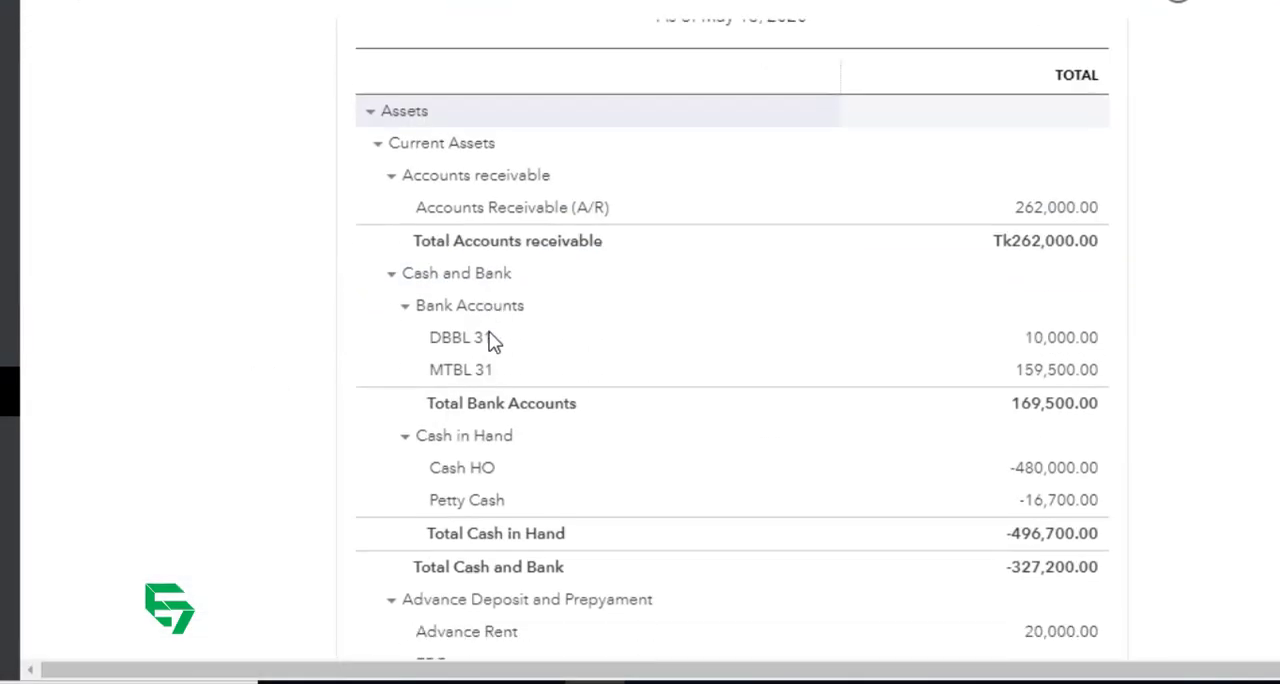
left_click(391, 176)
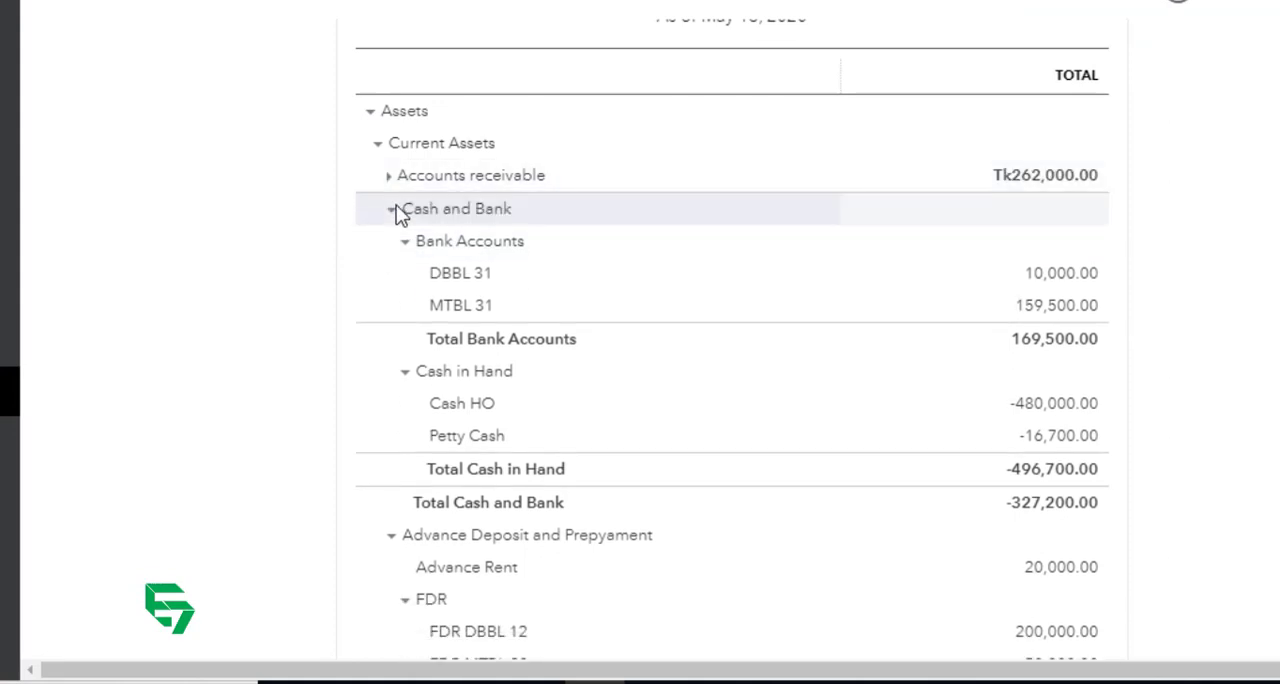
left_click(392, 211)
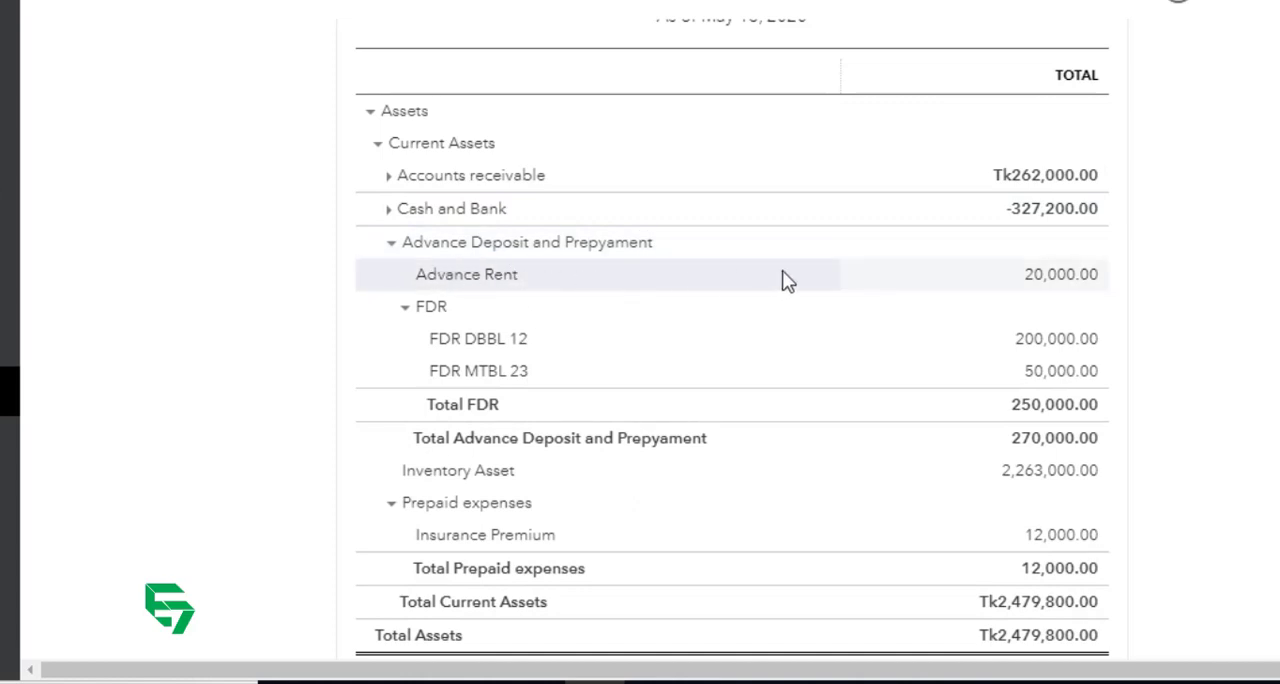
left_click(408, 308)
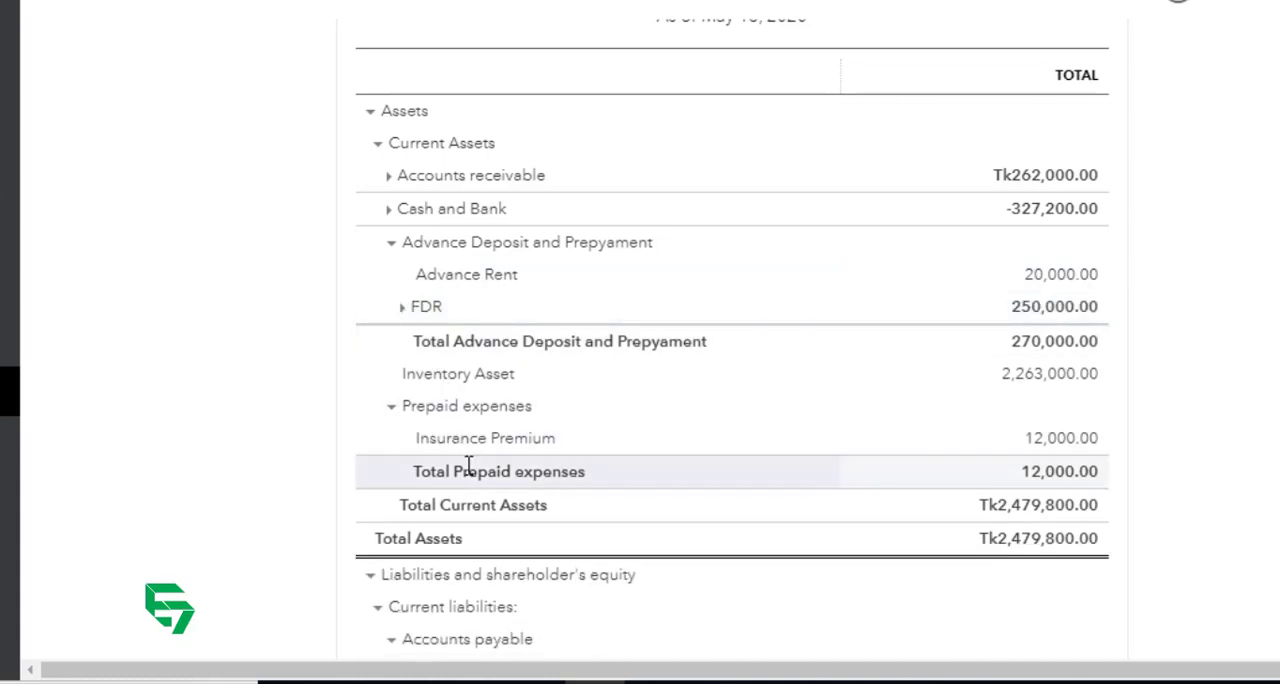
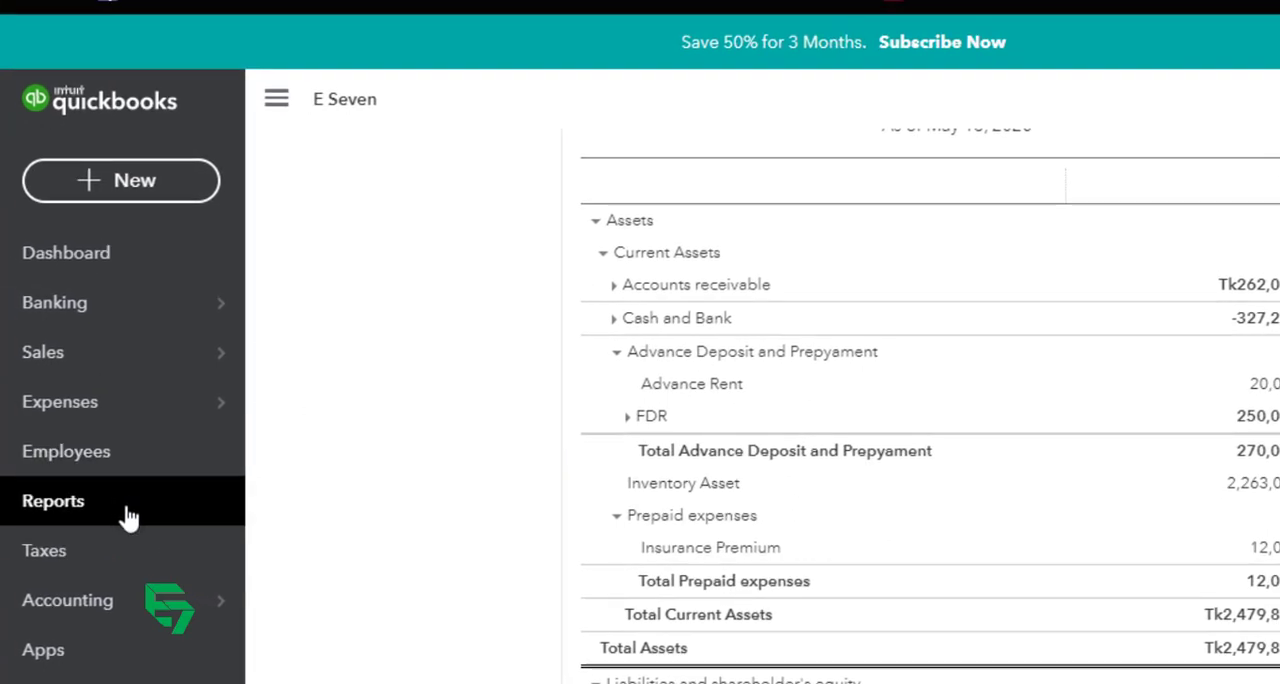
Step: Edit the Prepaid expenses account in the Chart of Accounts, making it a sub-account of Advance Deposit and Prepyament, and save it
left_click(125, 600)
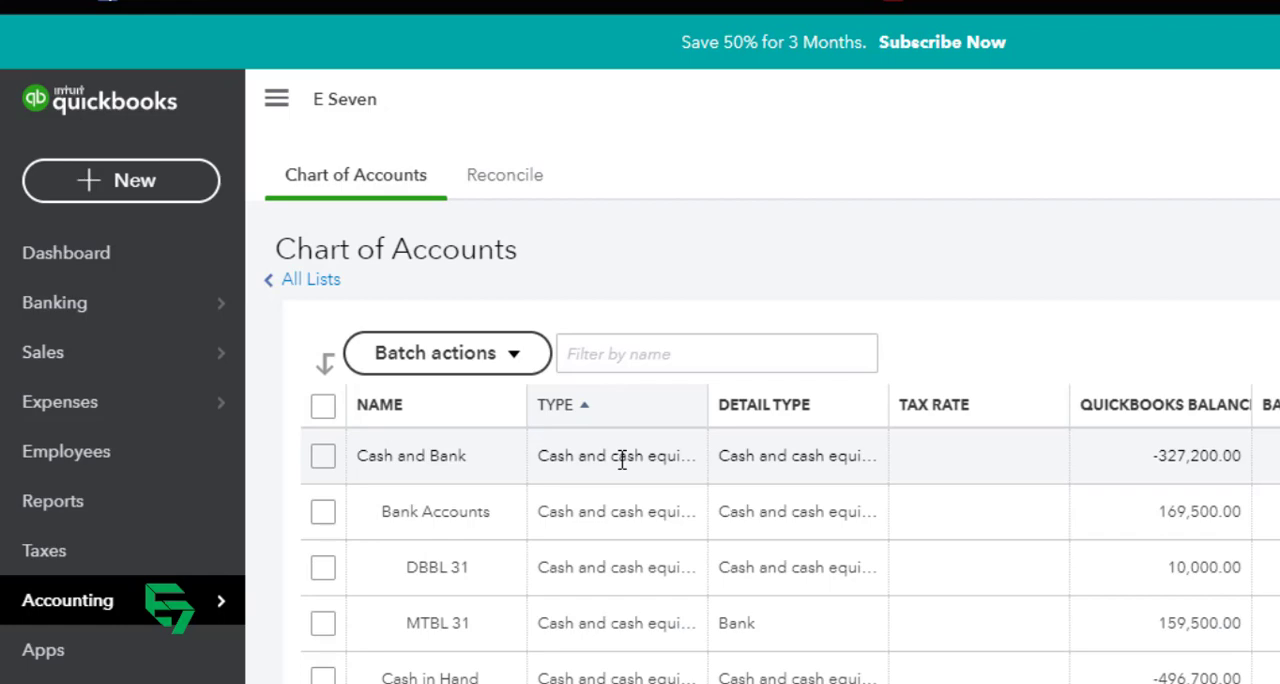
scroll(597, 503, "down", 5)
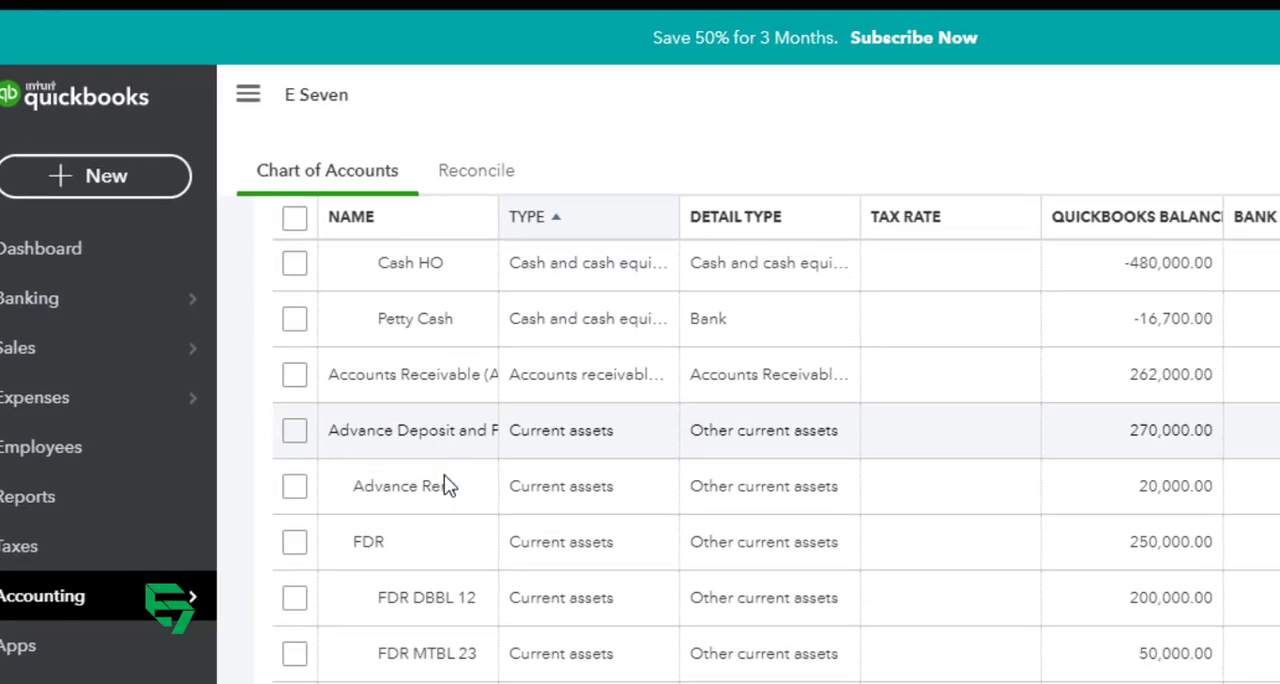
scroll(447, 486, "down", 4)
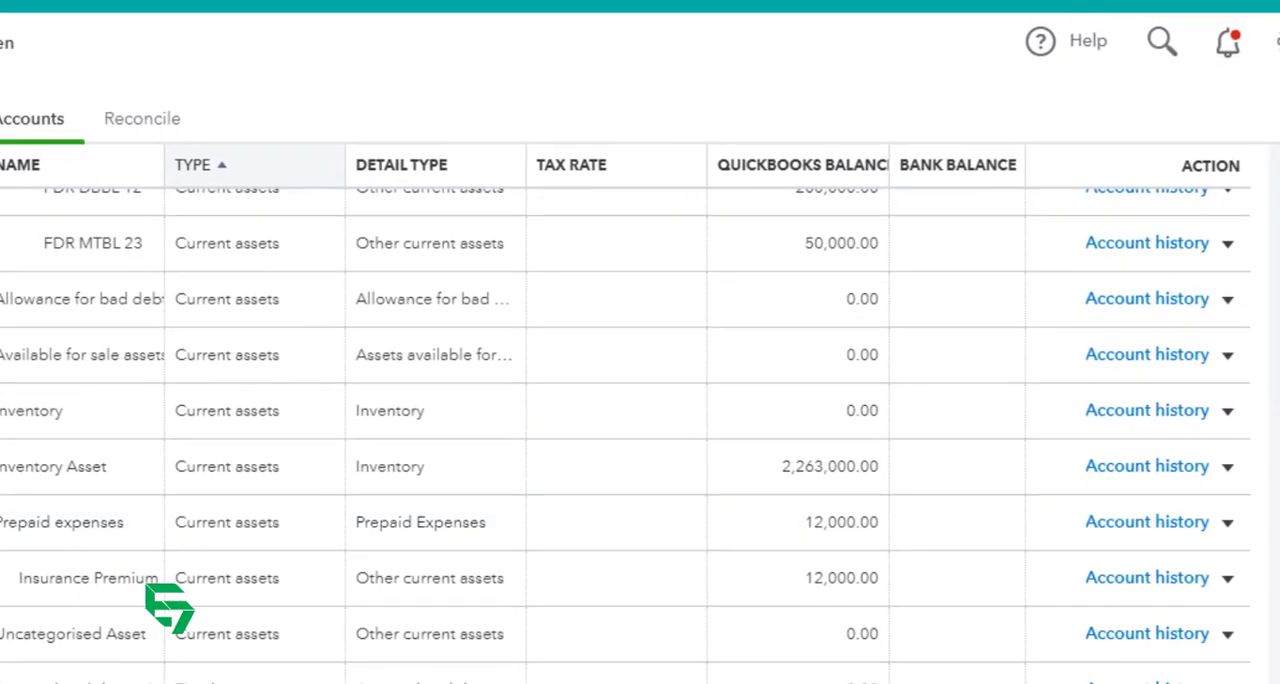
left_click(1228, 524)
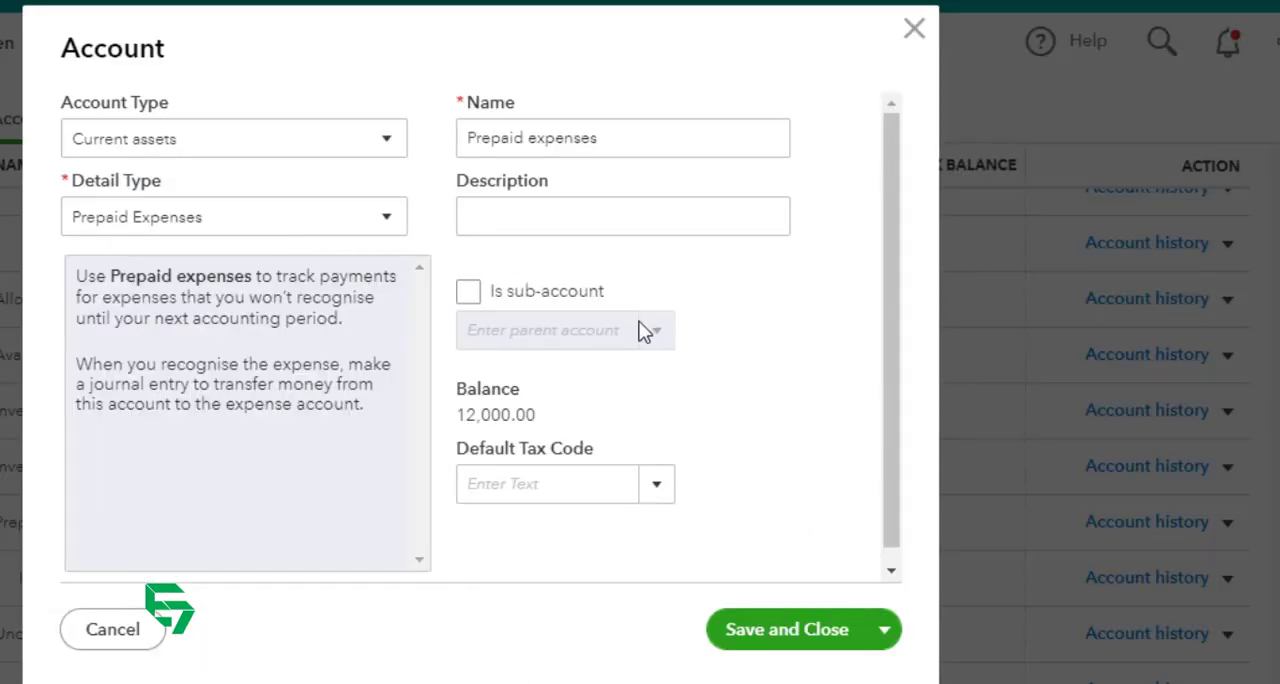
left_click(469, 292)
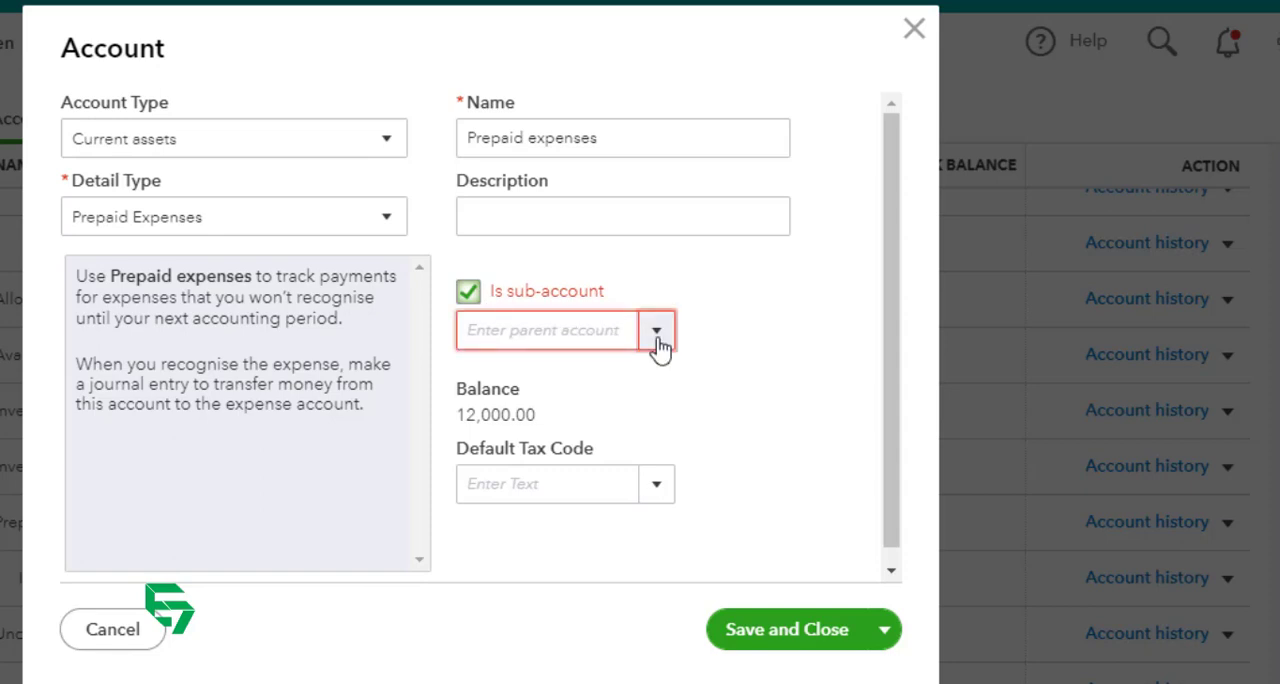
left_click(604, 340)
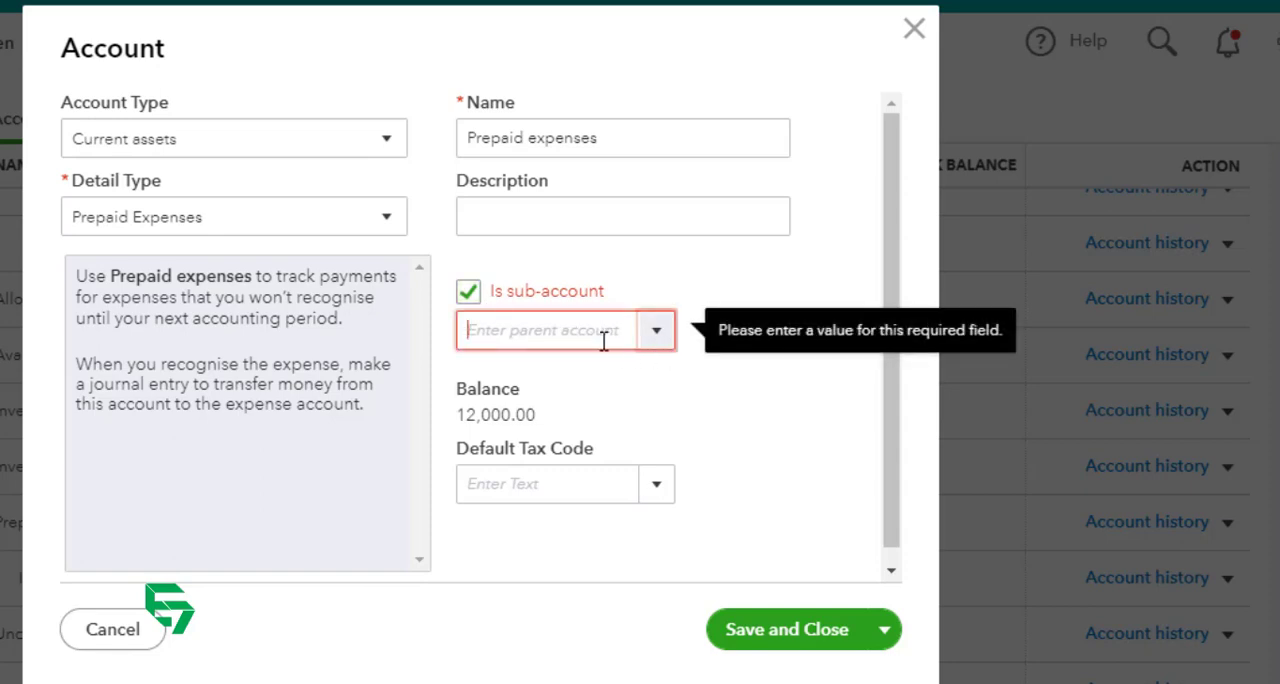
type("ad")
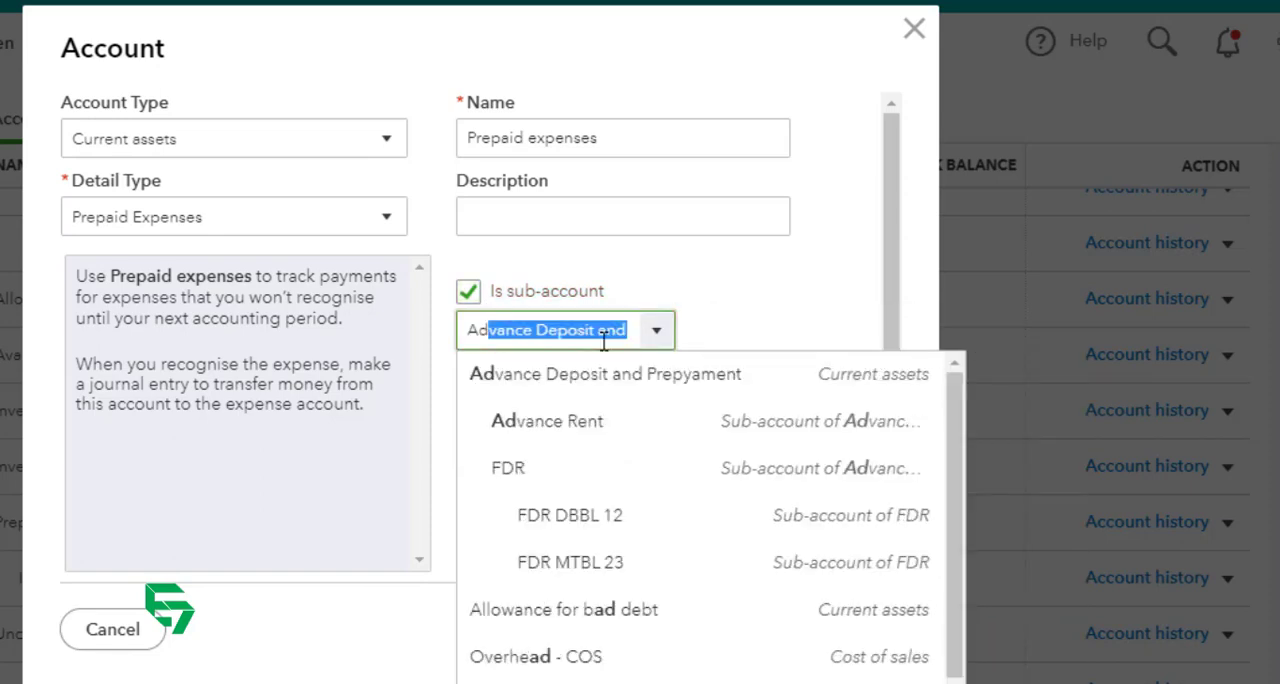
left_click(605, 385)
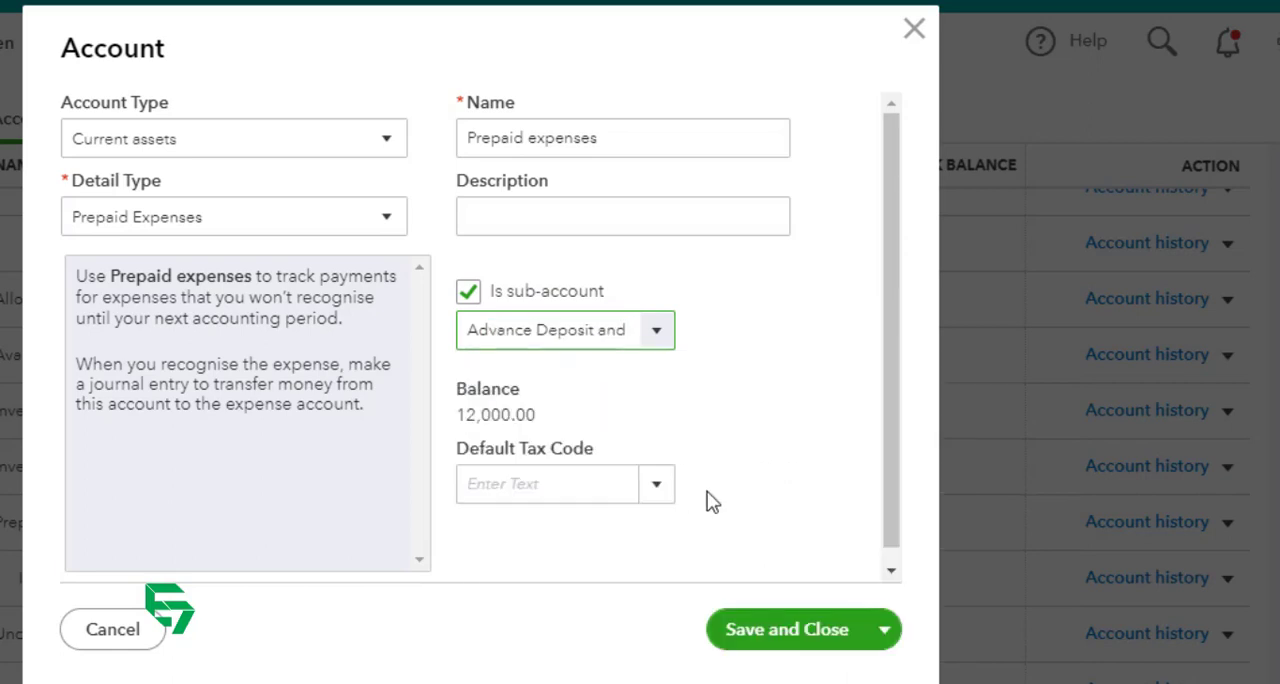
left_click(772, 630)
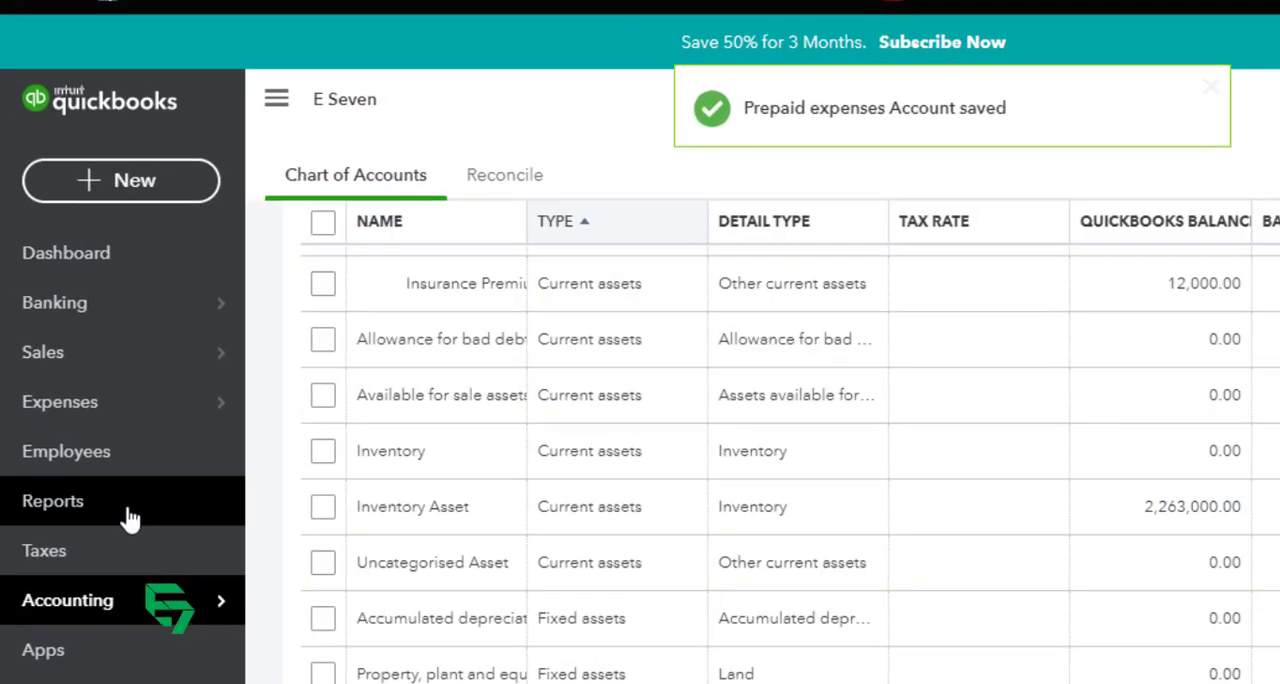
Step: Open the Balance Sheet report and collapse Accounts receivable, Cash and Bank, and FDR to check where Insurance Premium is grouped
left_click(10, 498)
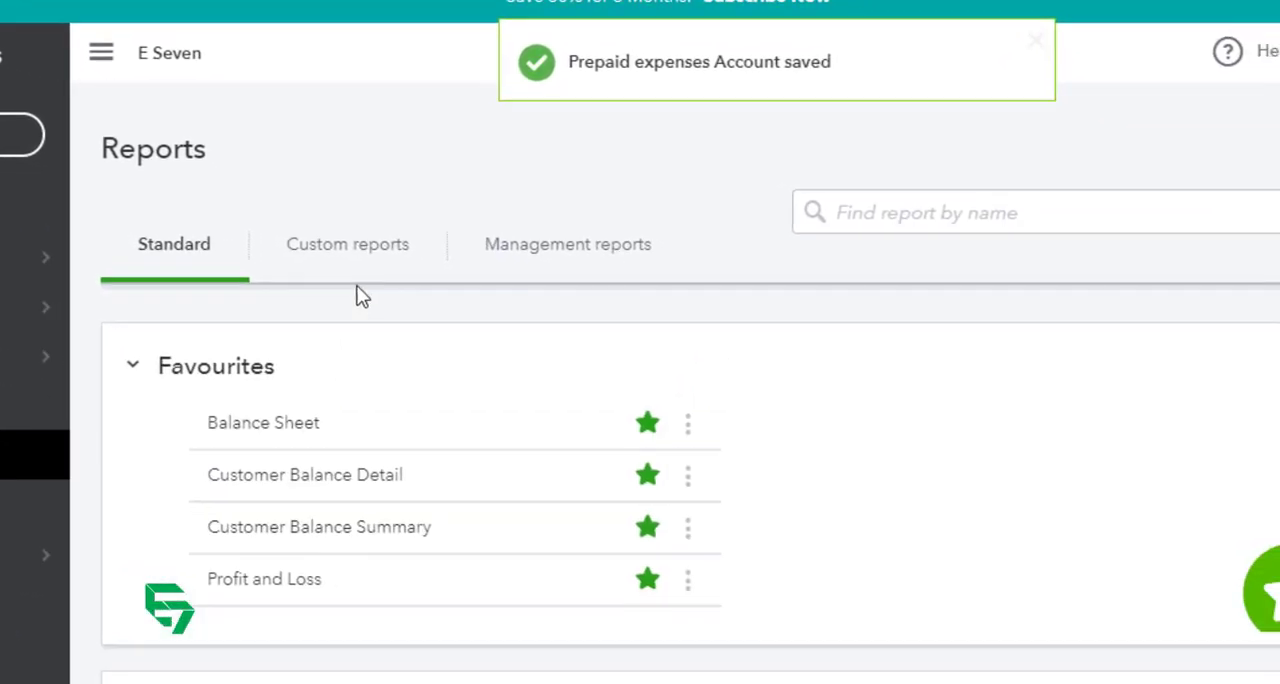
left_click(222, 408)
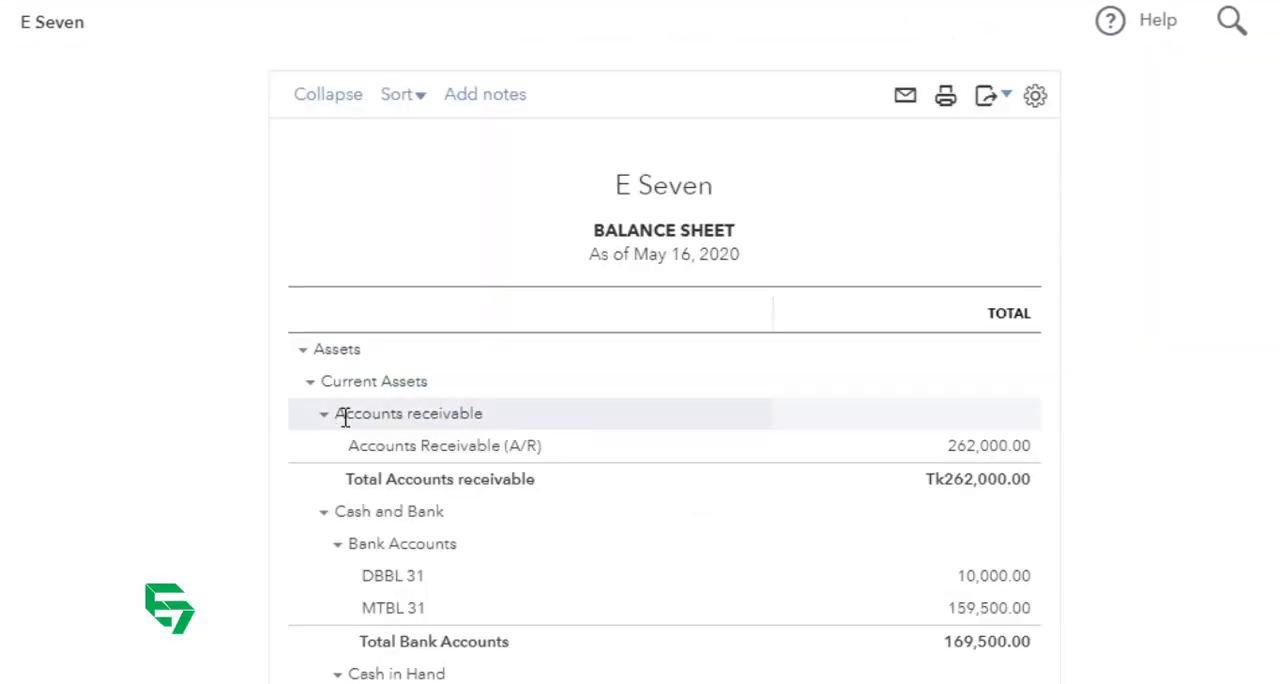
left_click(324, 415)
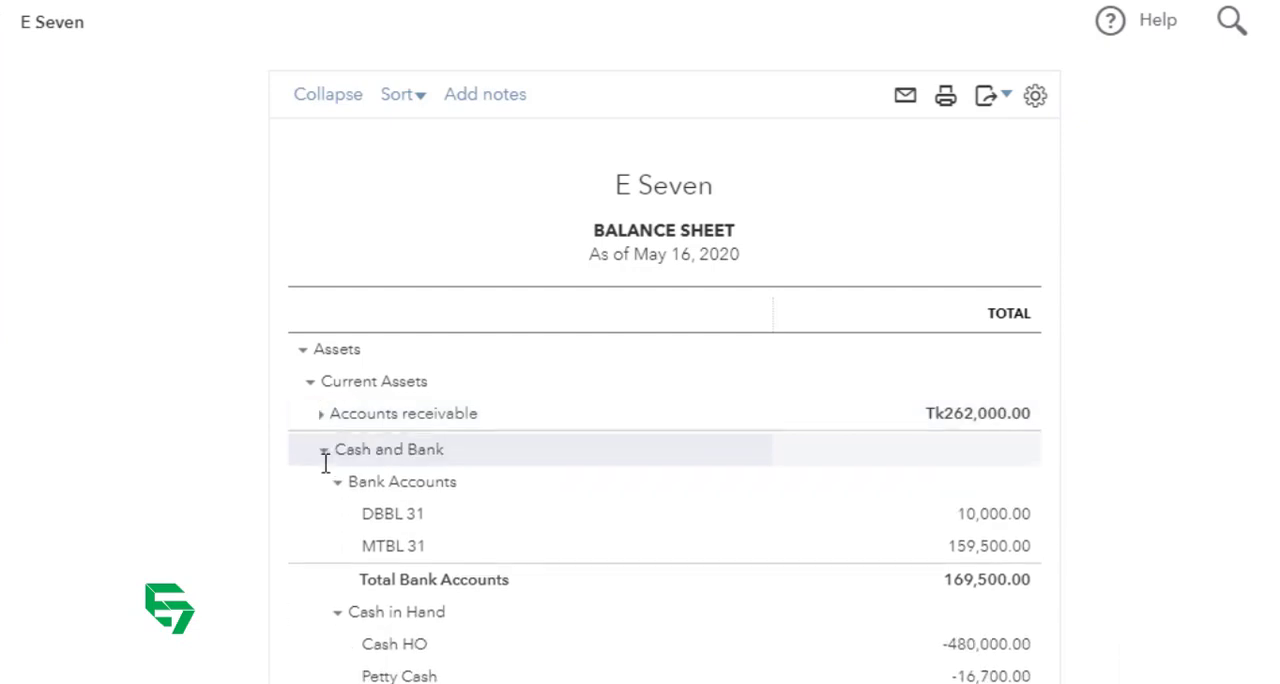
left_click(324, 449)
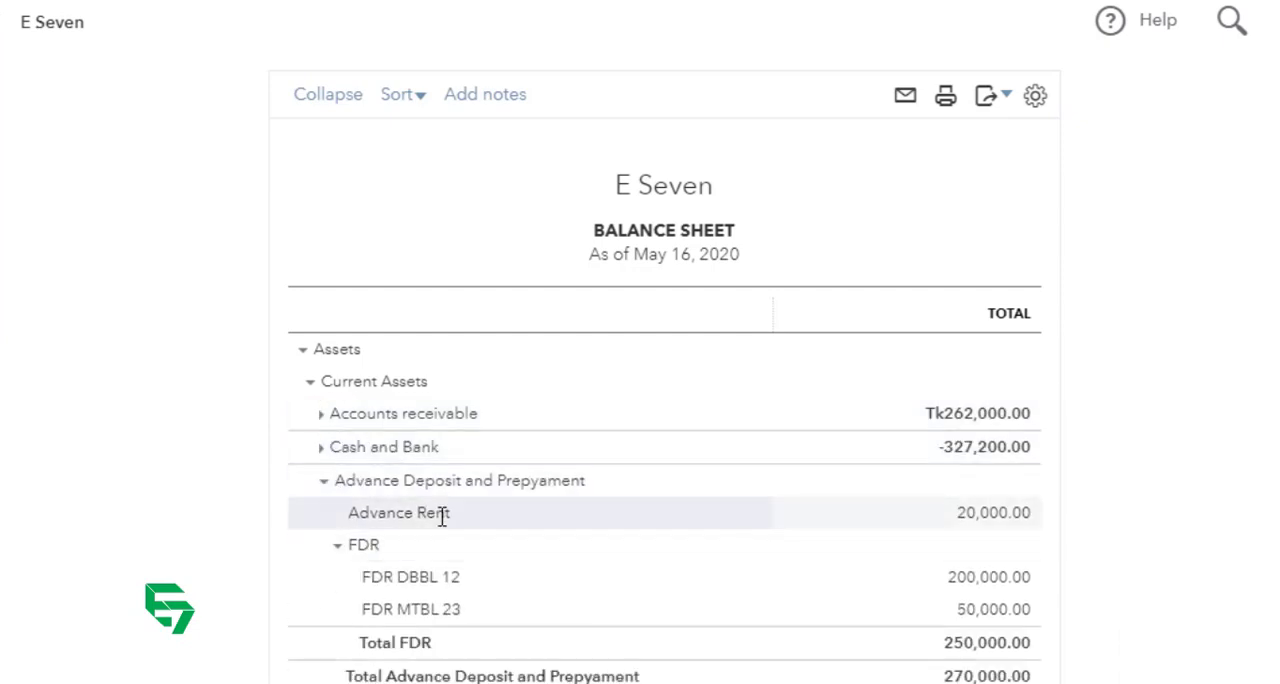
scroll(474, 528, "down", 2)
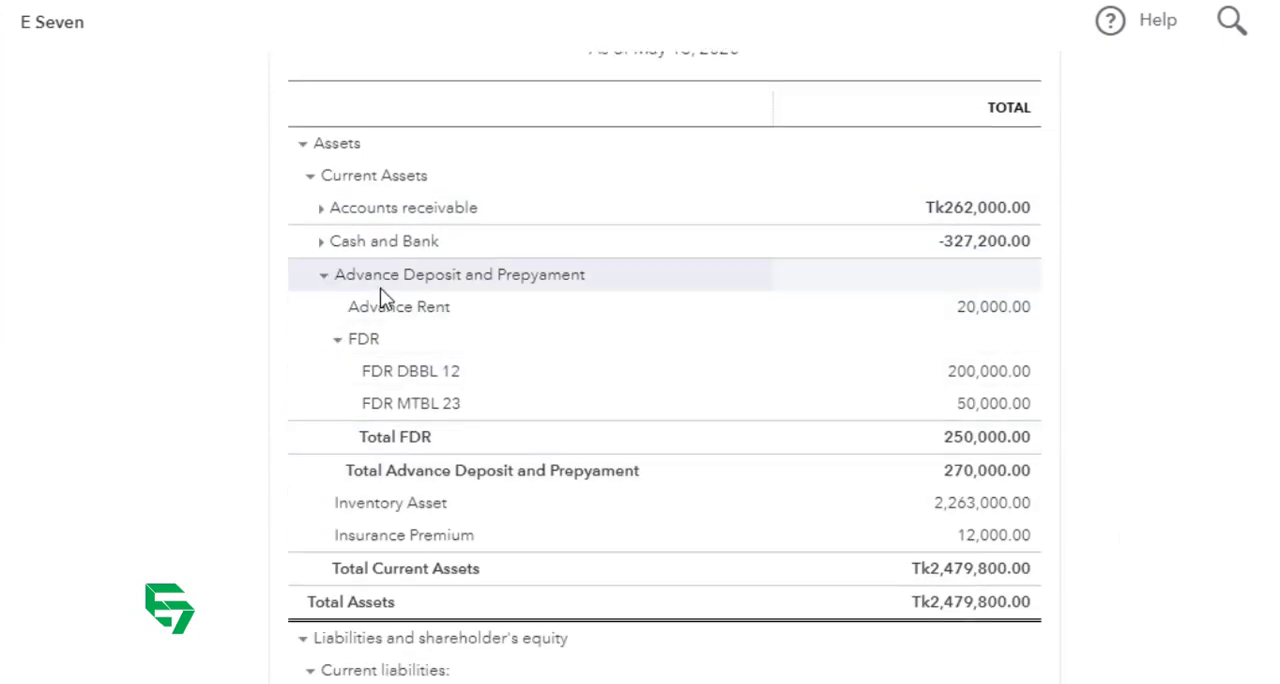
left_click(337, 340)
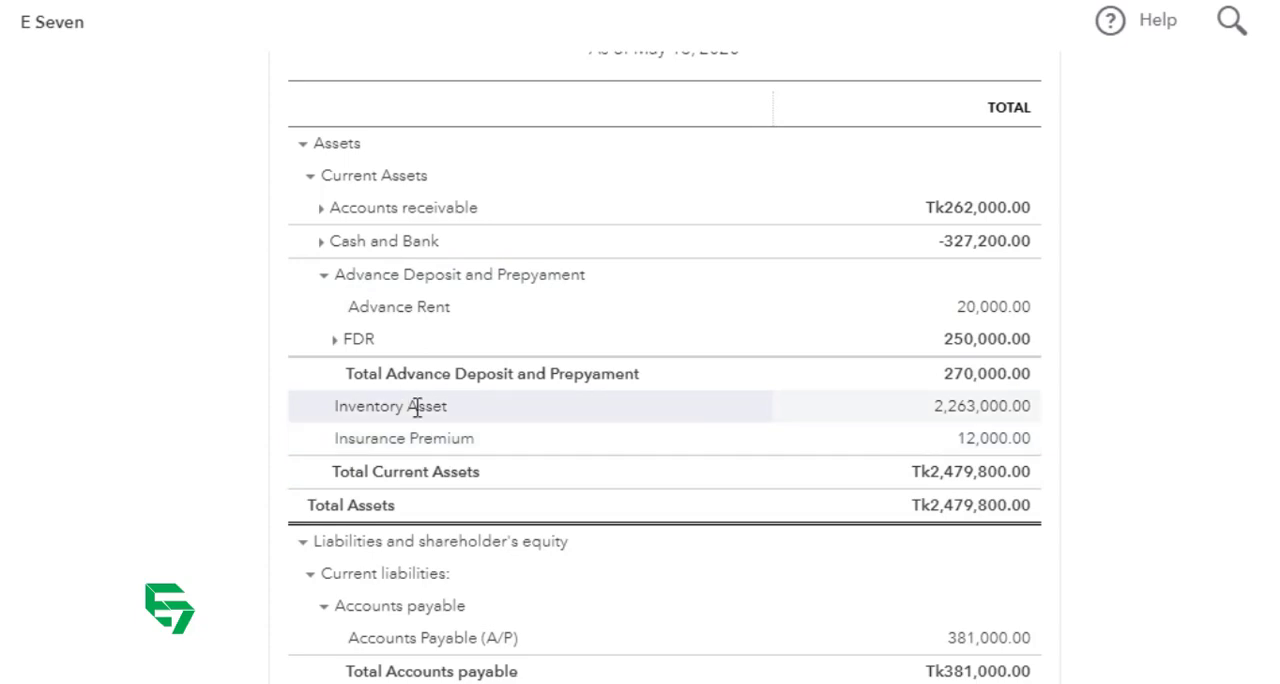
left_click(323, 275)
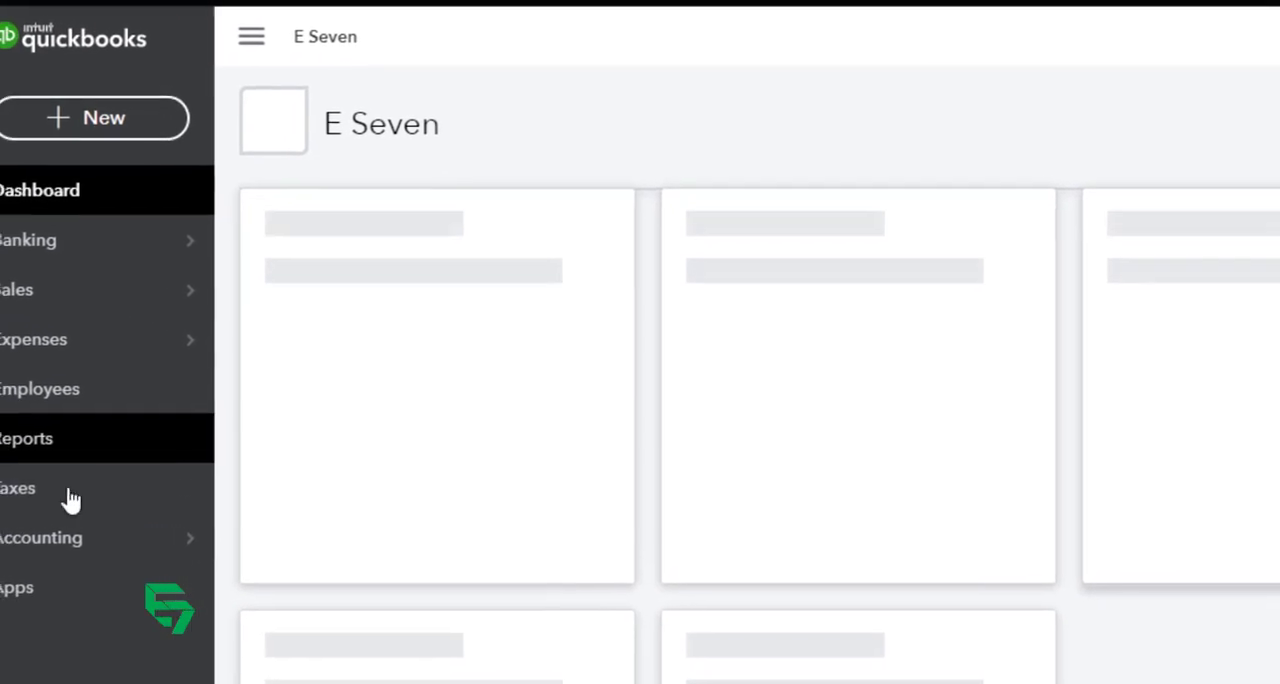
Step: Reload the Balance Sheet and review its current assets, collapsing Cash and Bank, Advance Deposit and Prepyament, and Accounts receivable
left_click(45, 448)
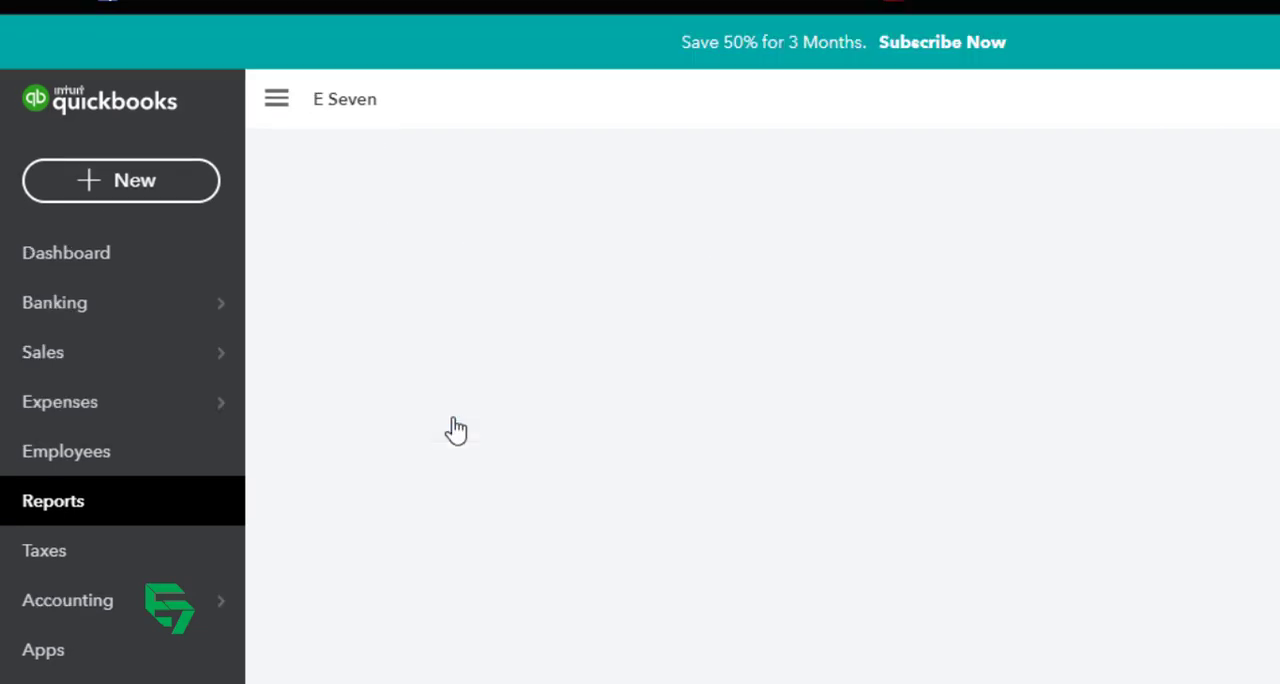
scroll(643, 514, "down", 2)
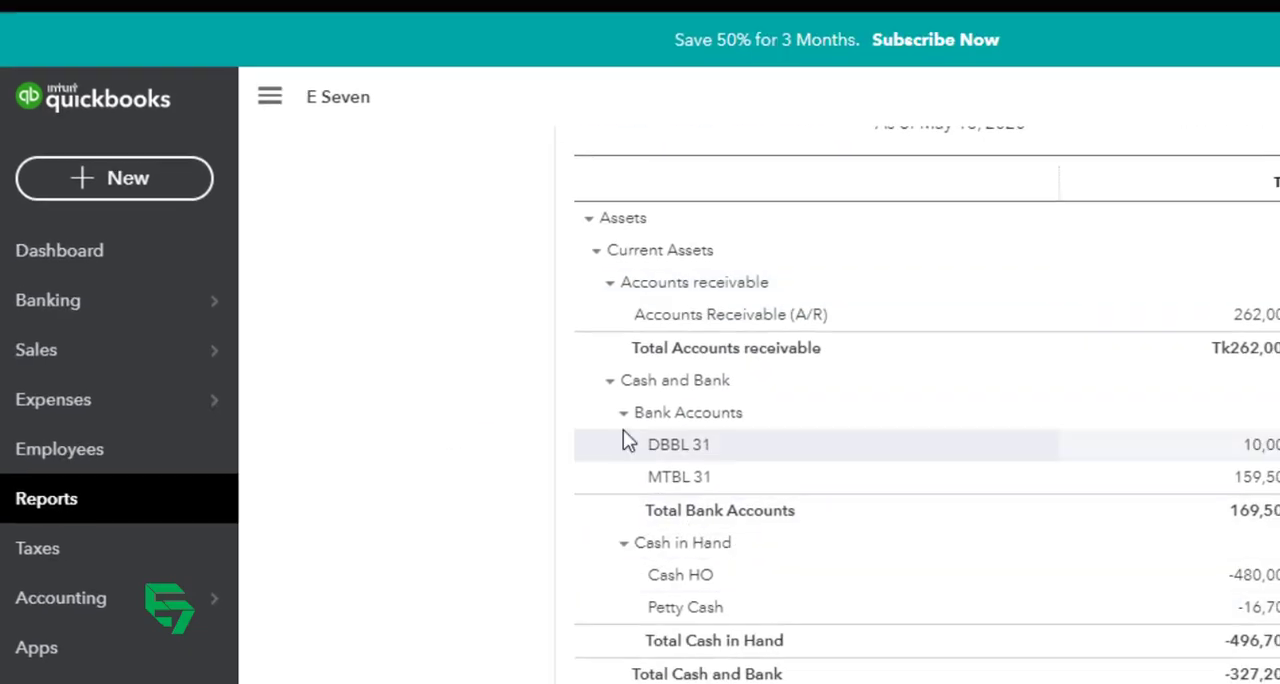
left_click(623, 412)
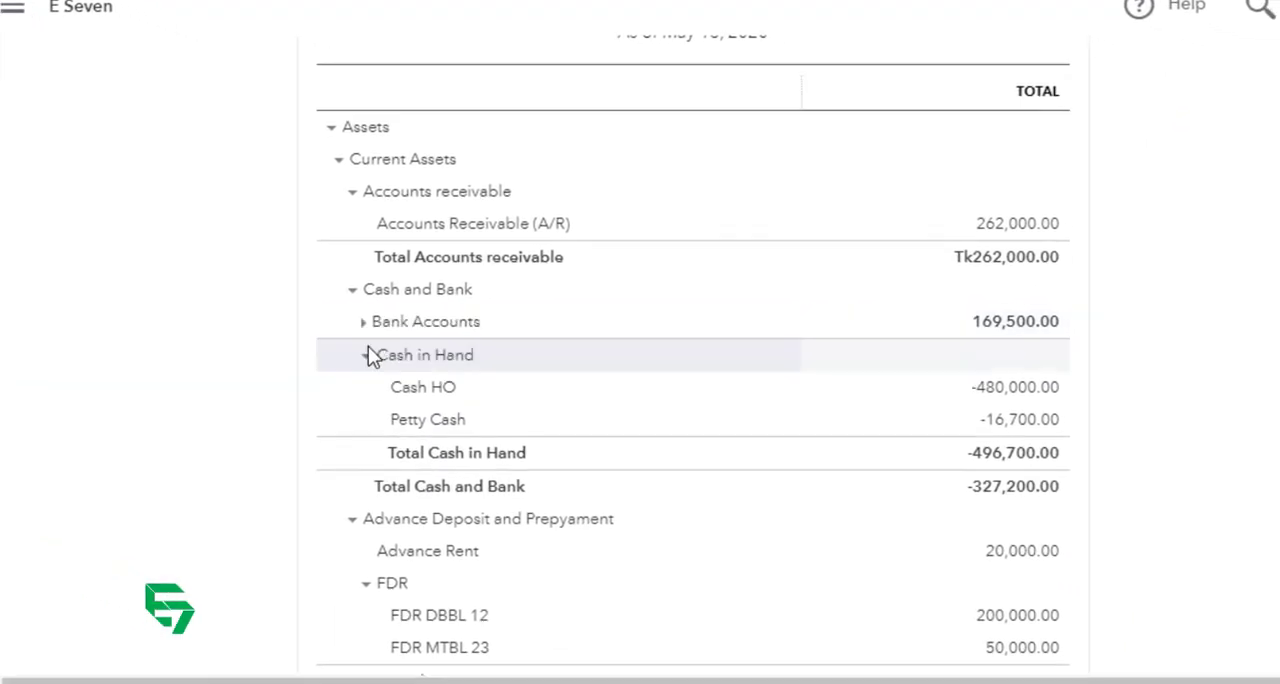
left_click(366, 355)
left_click(352, 289)
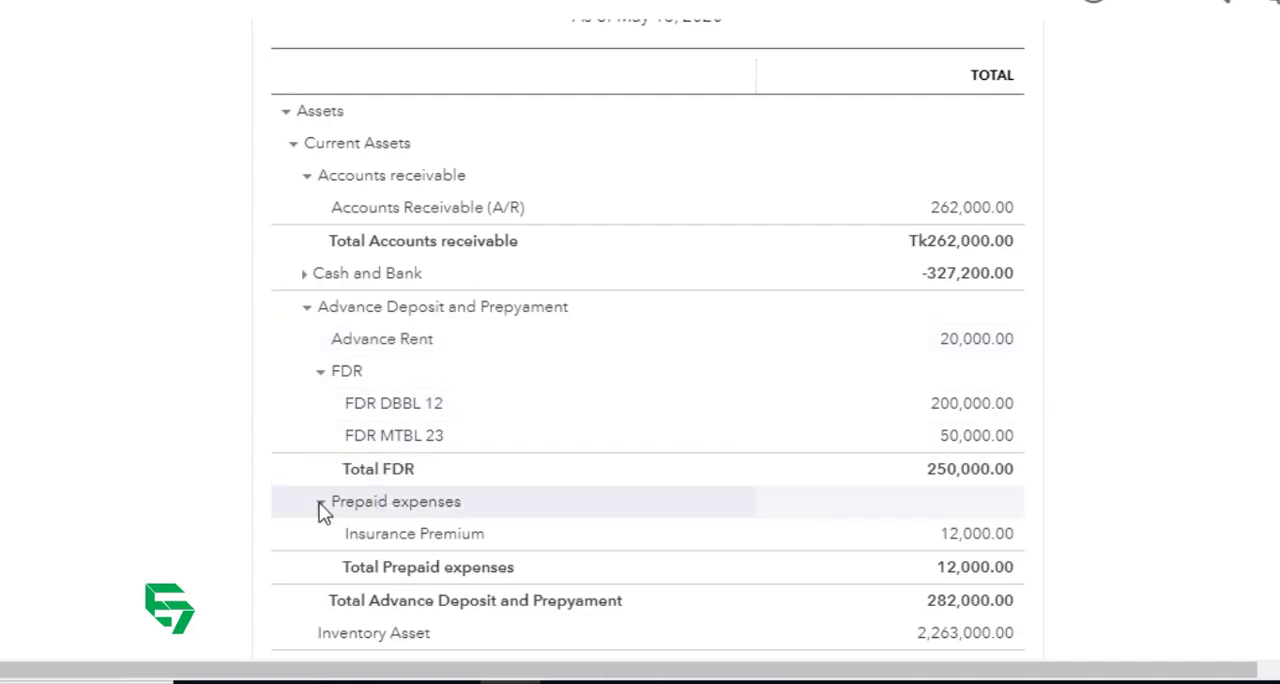
scroll(326, 515, "down", 3)
scroll(329, 275, "up", 3)
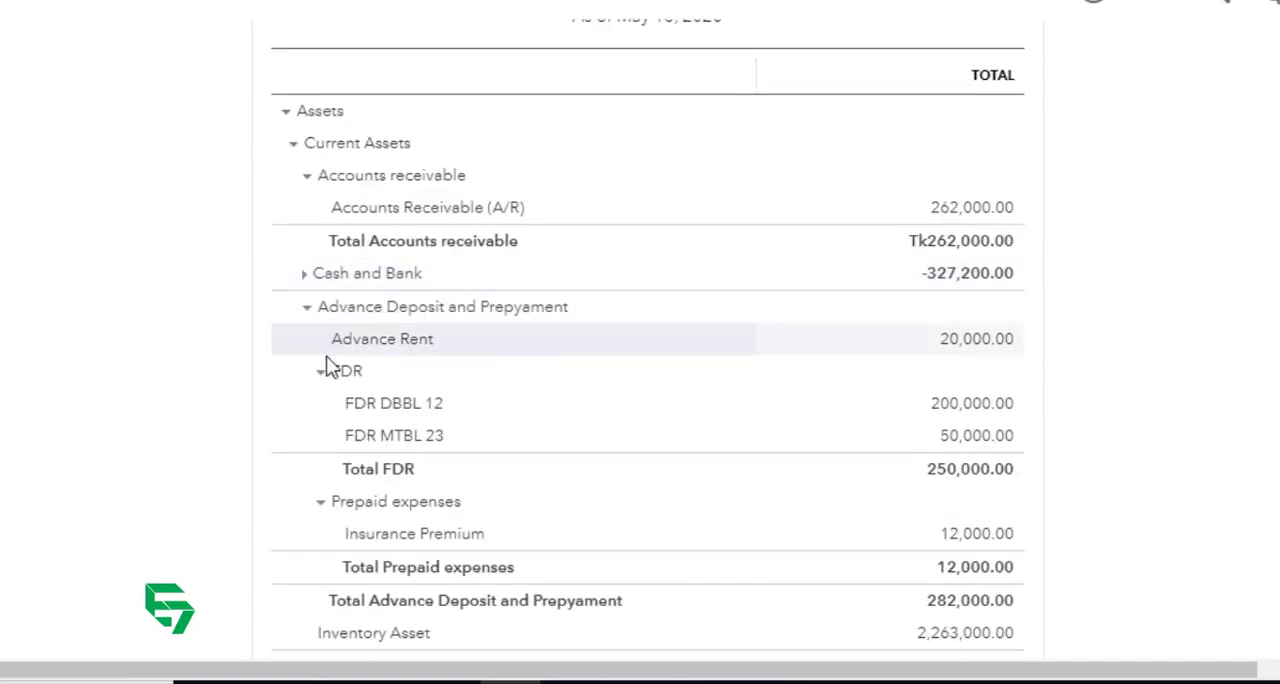
left_click(309, 309)
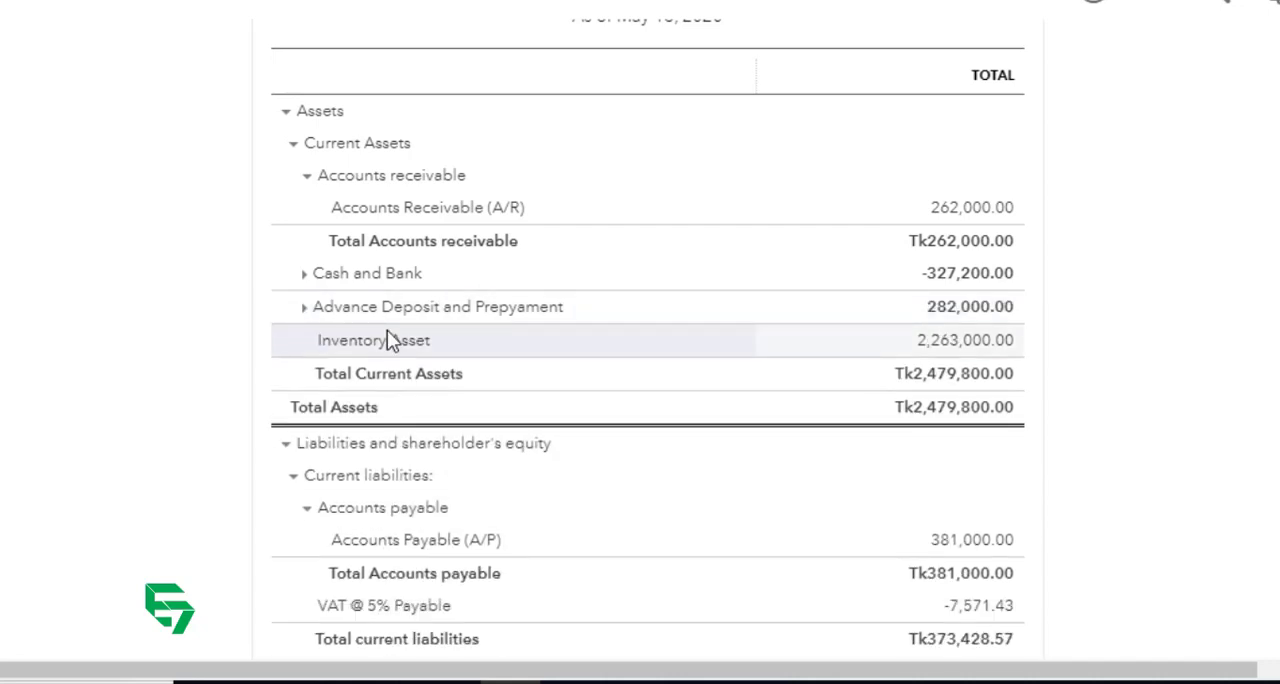
left_click(307, 175)
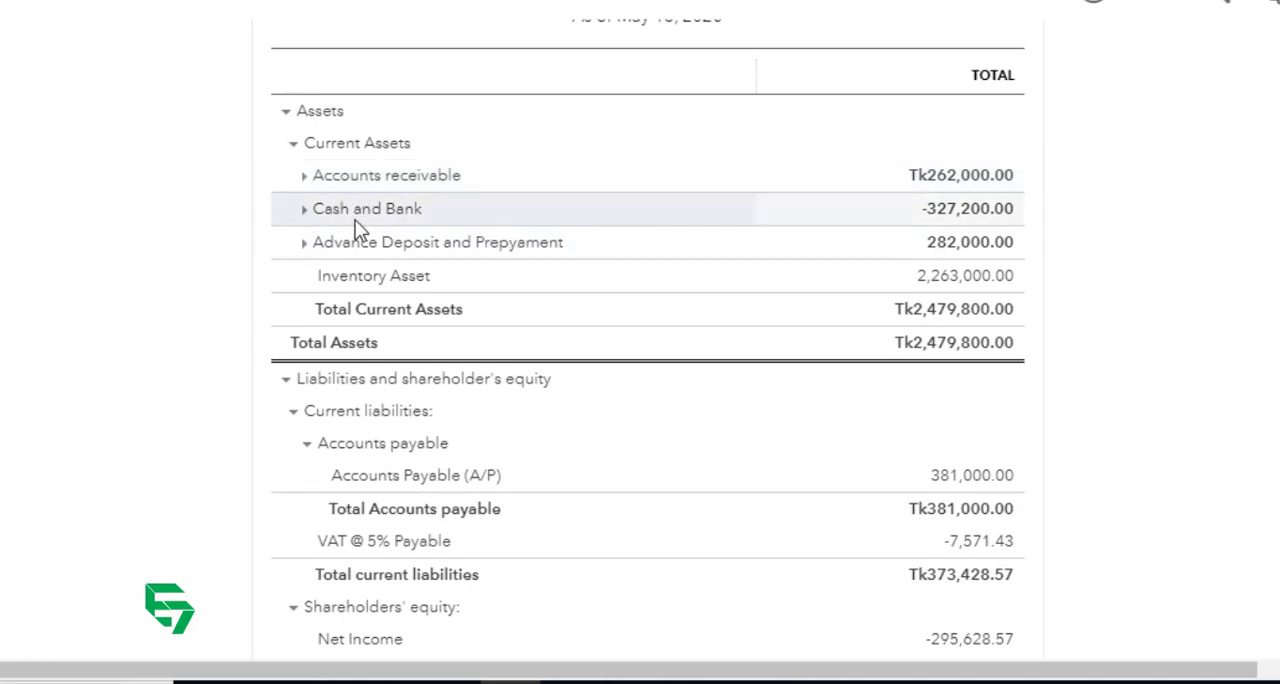
Step: Expand Advance Deposit and Prepyament to check its sub-accounts, collapse Prepaid expenses and FDR, and collapse the parent group again
left_click(303, 248)
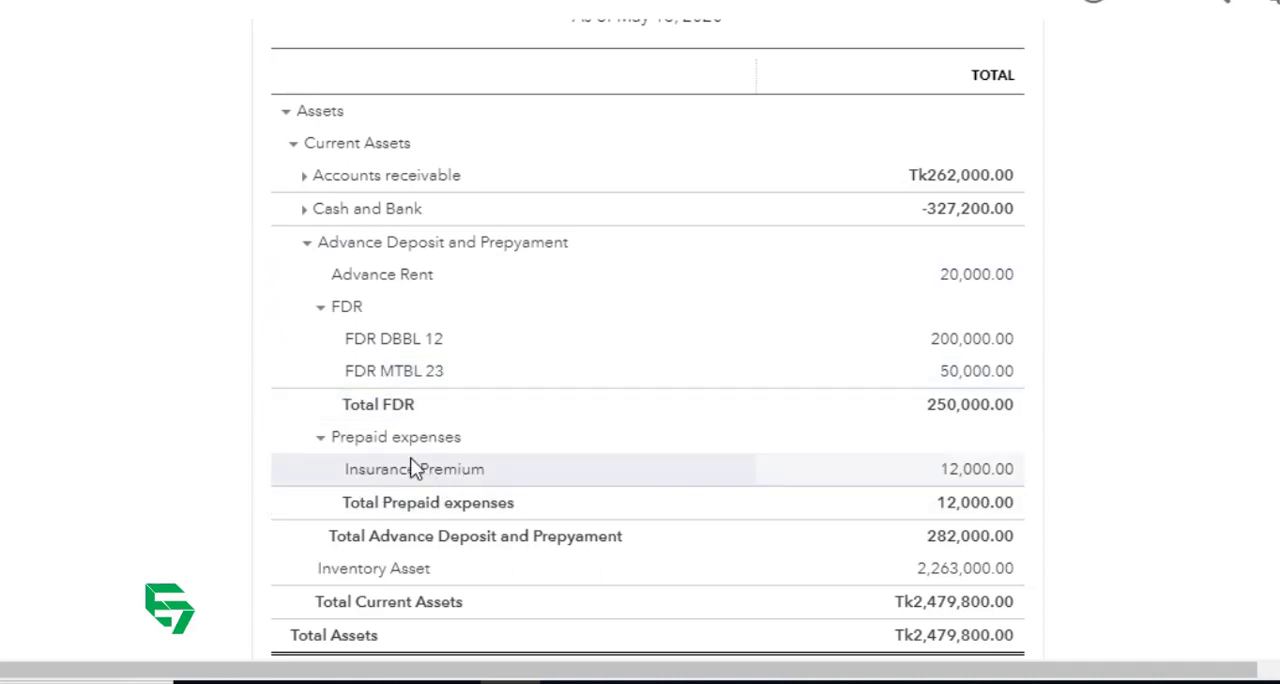
left_click(318, 440)
left_click(319, 307)
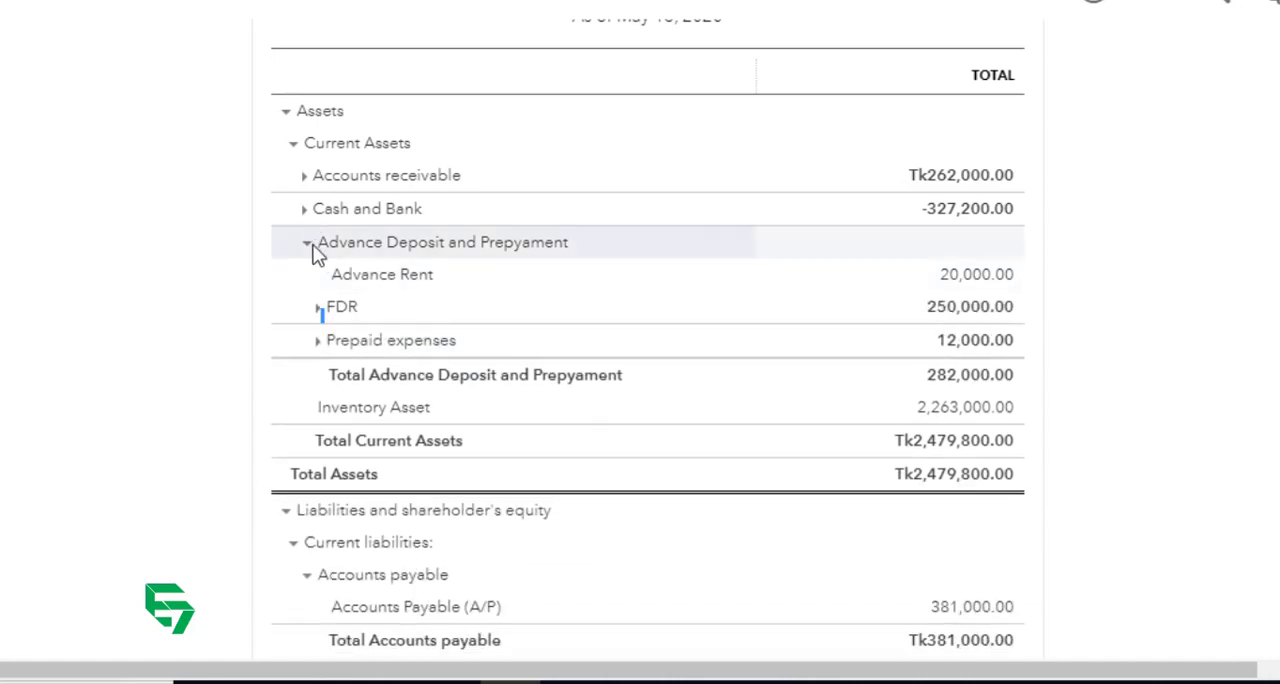
left_click(310, 247)
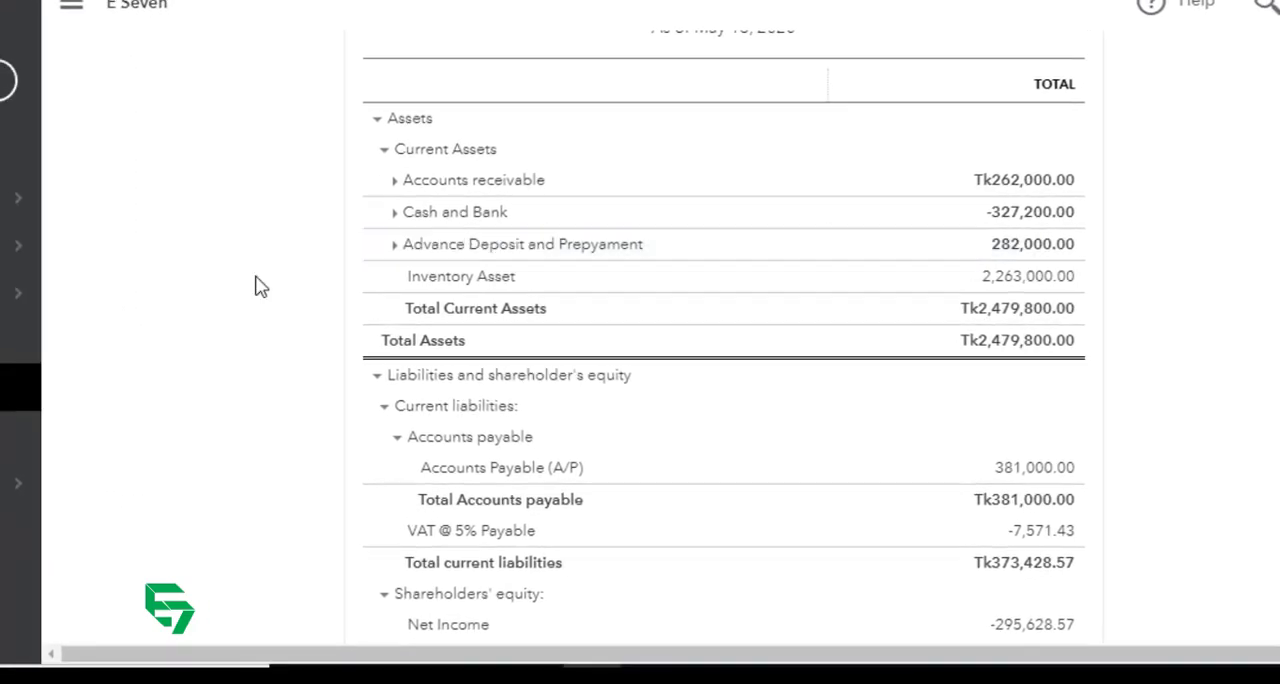
Step: Return to the Chart of Accounts and examine the hierarchy of cash, bank, receivable, advance deposit, FDR and prepaid expense accounts
mouse_move(20, 485)
left_click(116, 493)
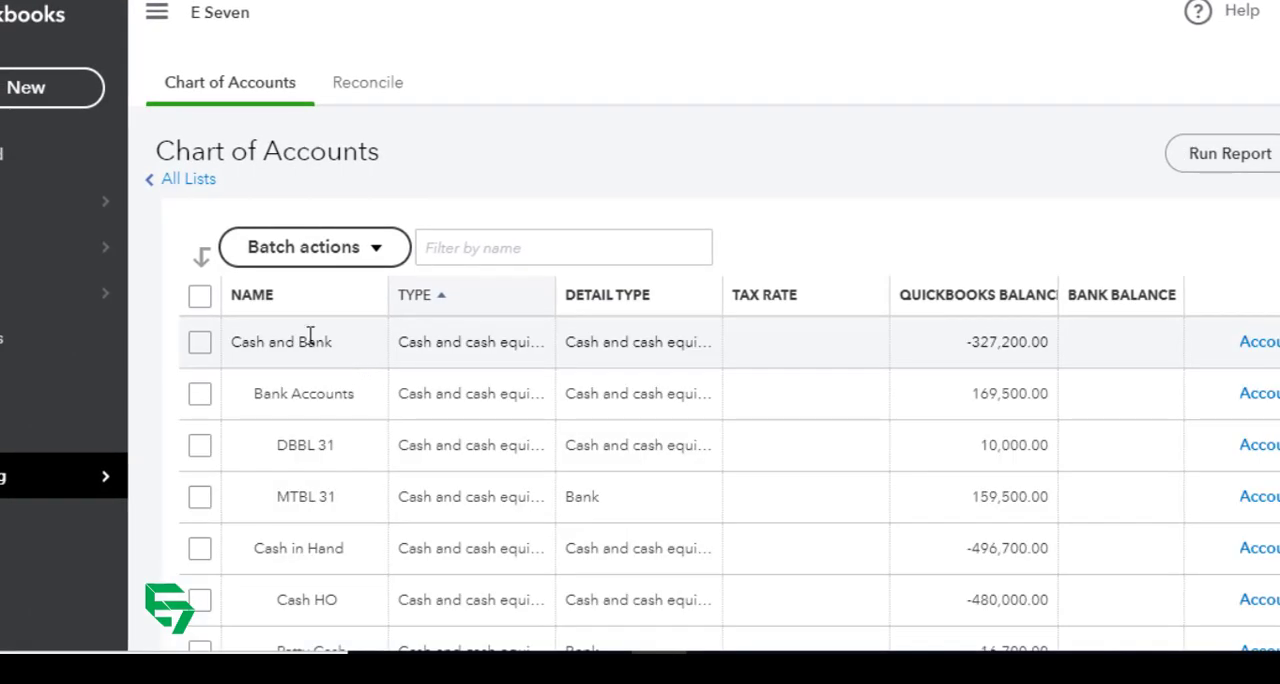
scroll(314, 343, "down", 3)
scroll(309, 294, "up", 3)
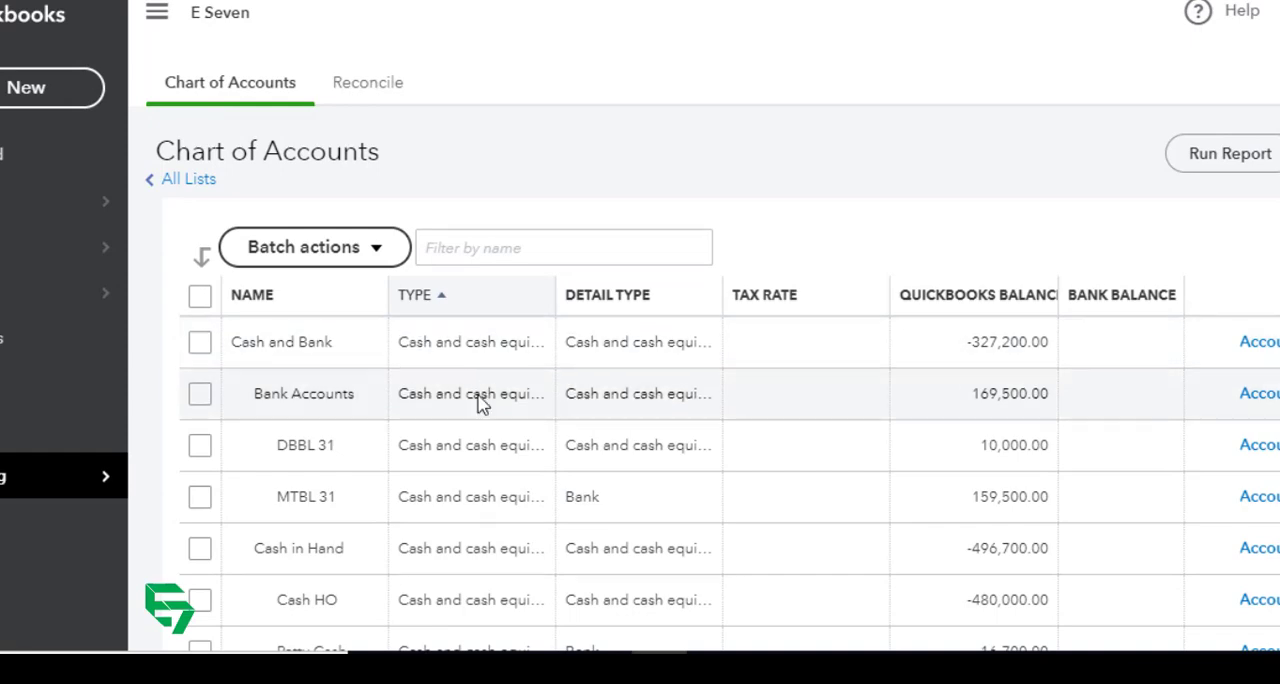
scroll(477, 390, "down", 5)
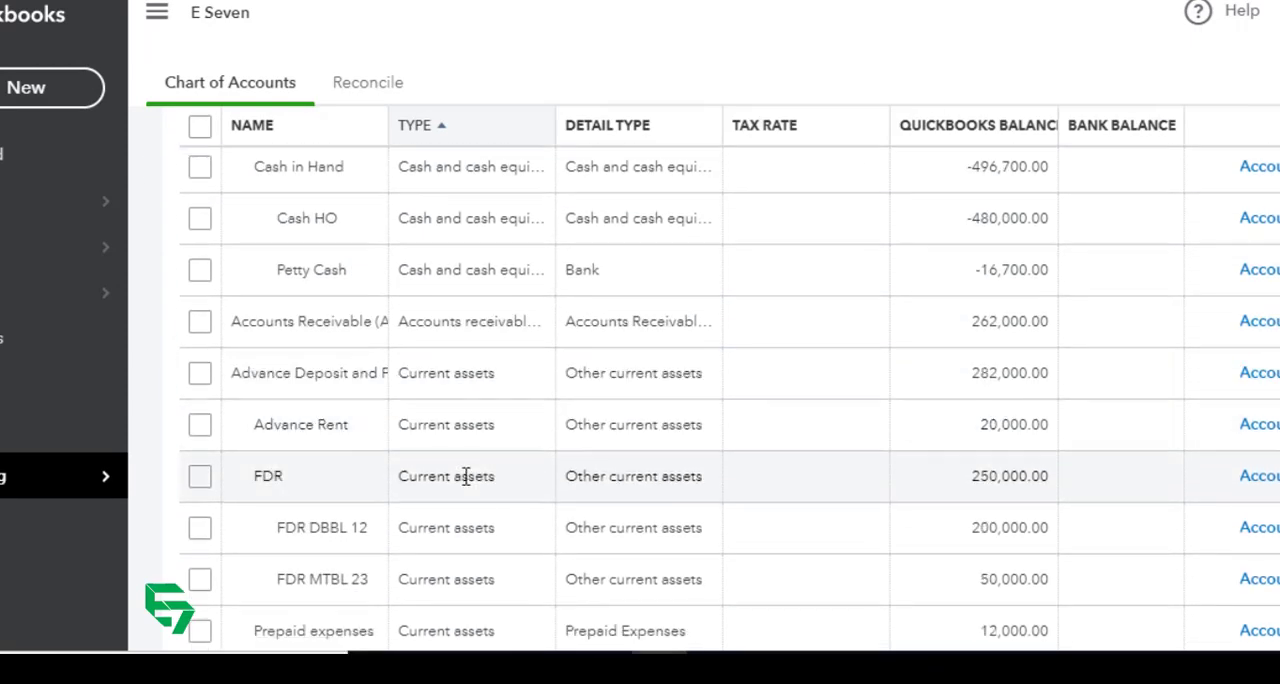
scroll(465, 470, "up", 5)
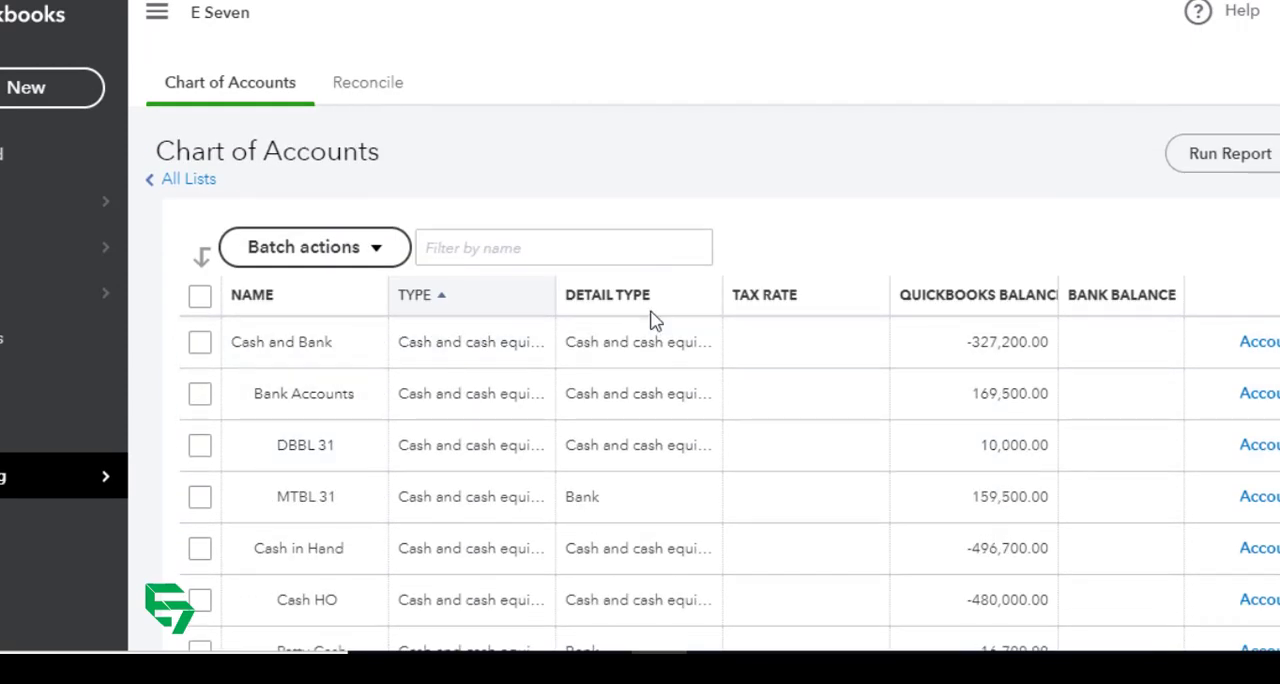
scroll(652, 400, "down", 2)
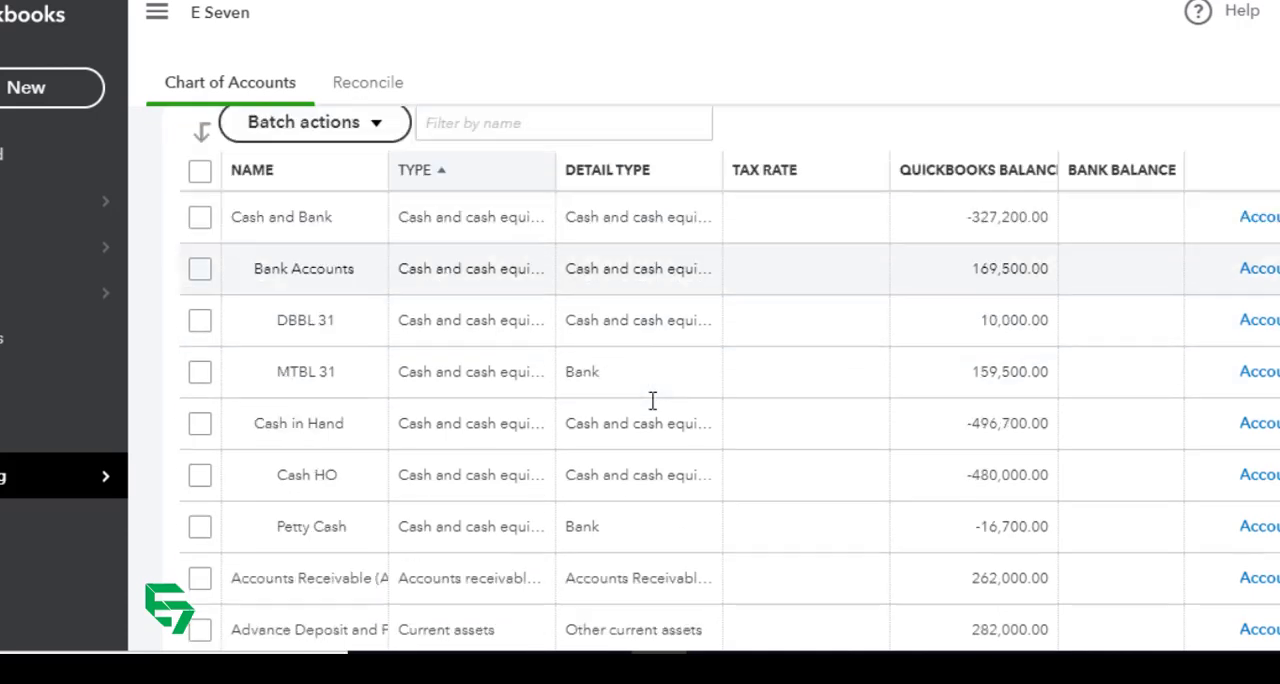
scroll(660, 334, "up", 3)
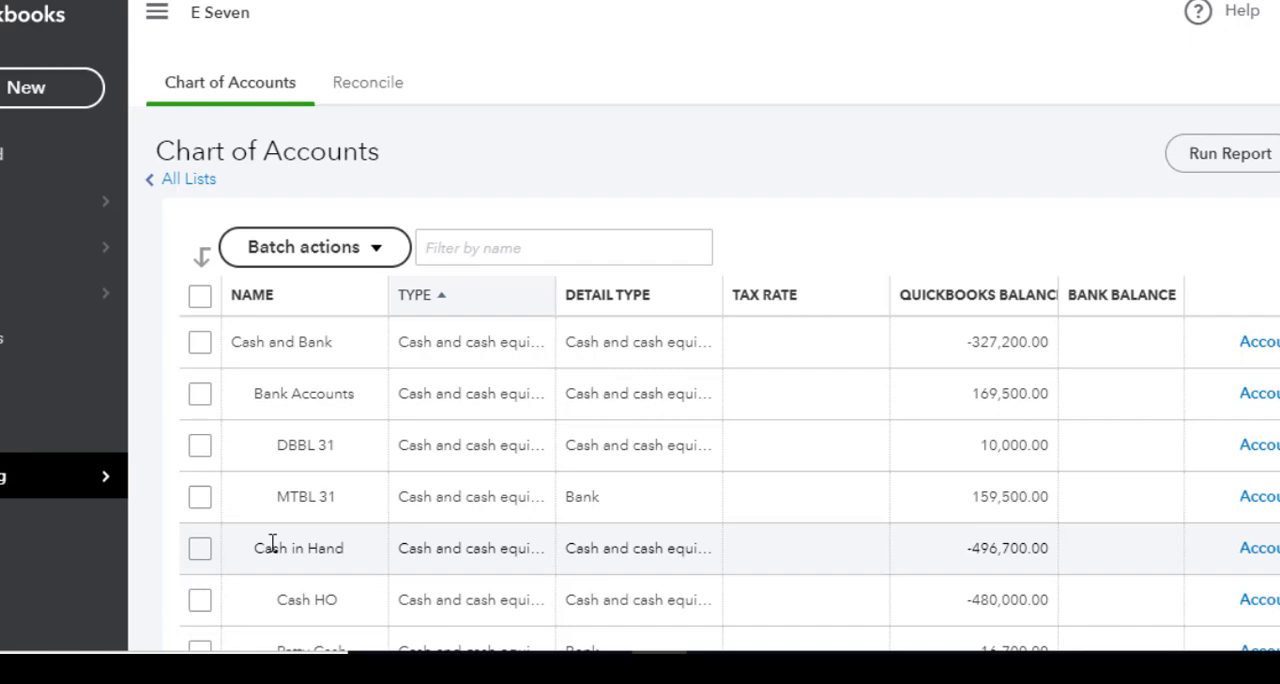
scroll(346, 441, "down", 4)
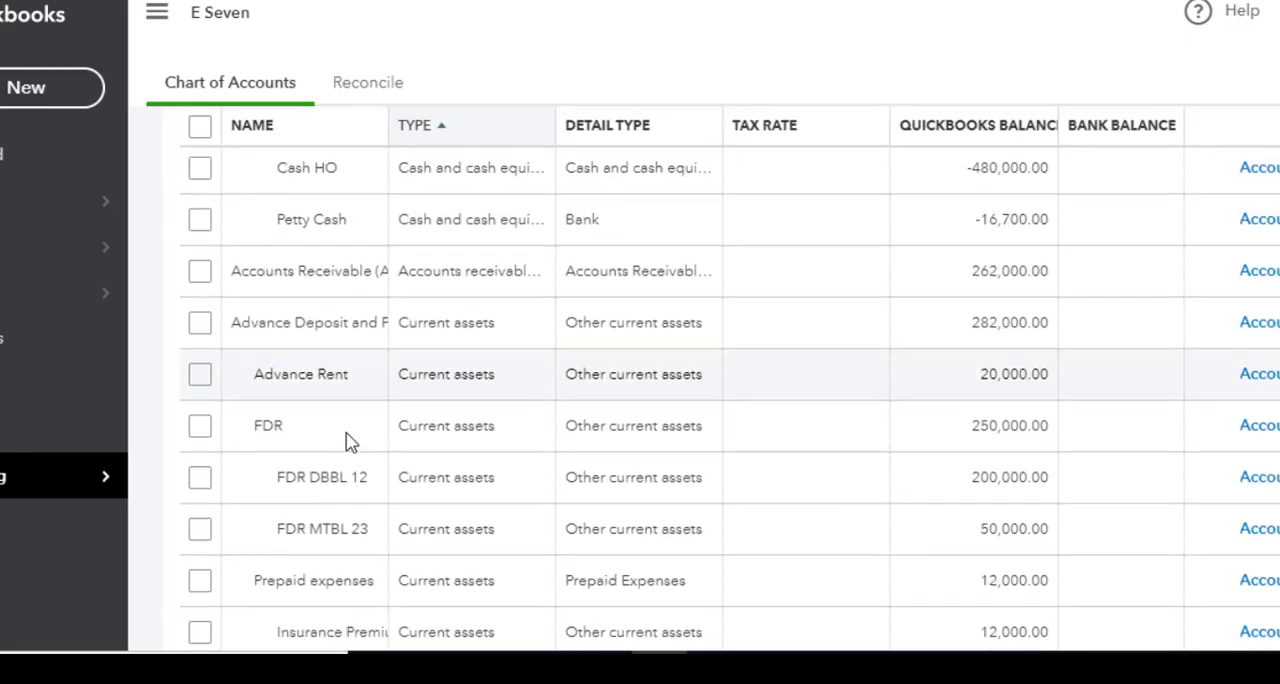
scroll(348, 440, "down", 2)
scroll(348, 436, "up", 8)
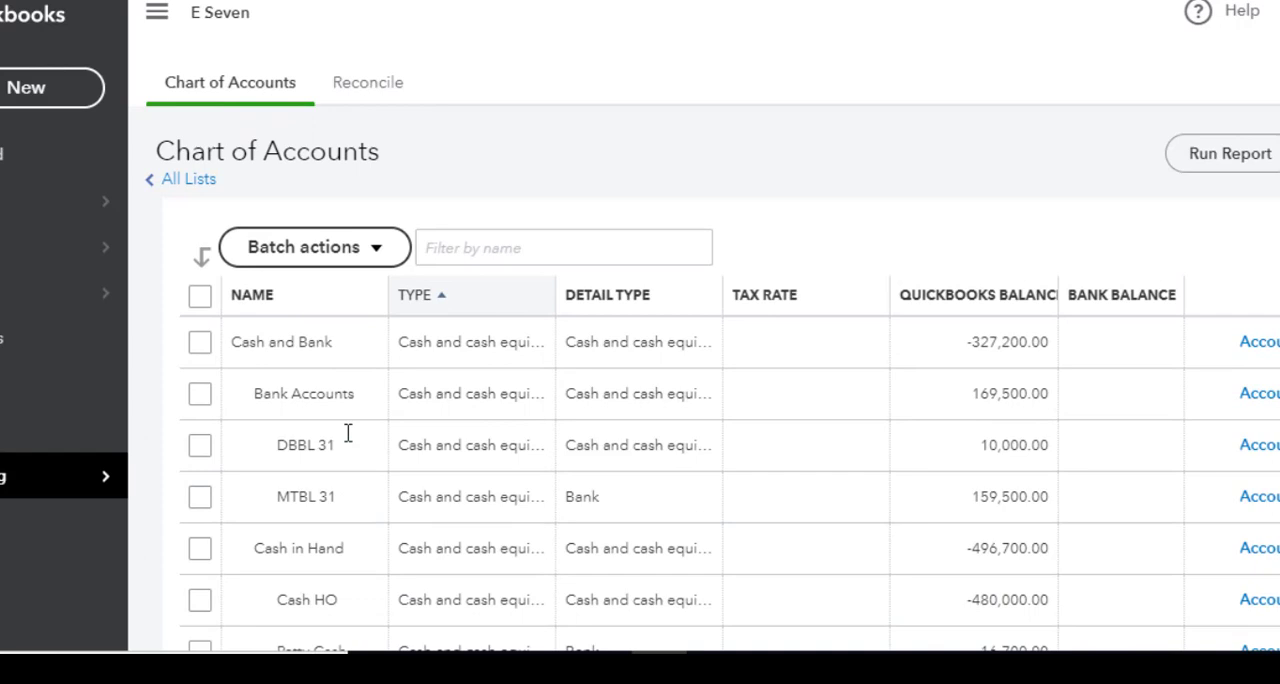